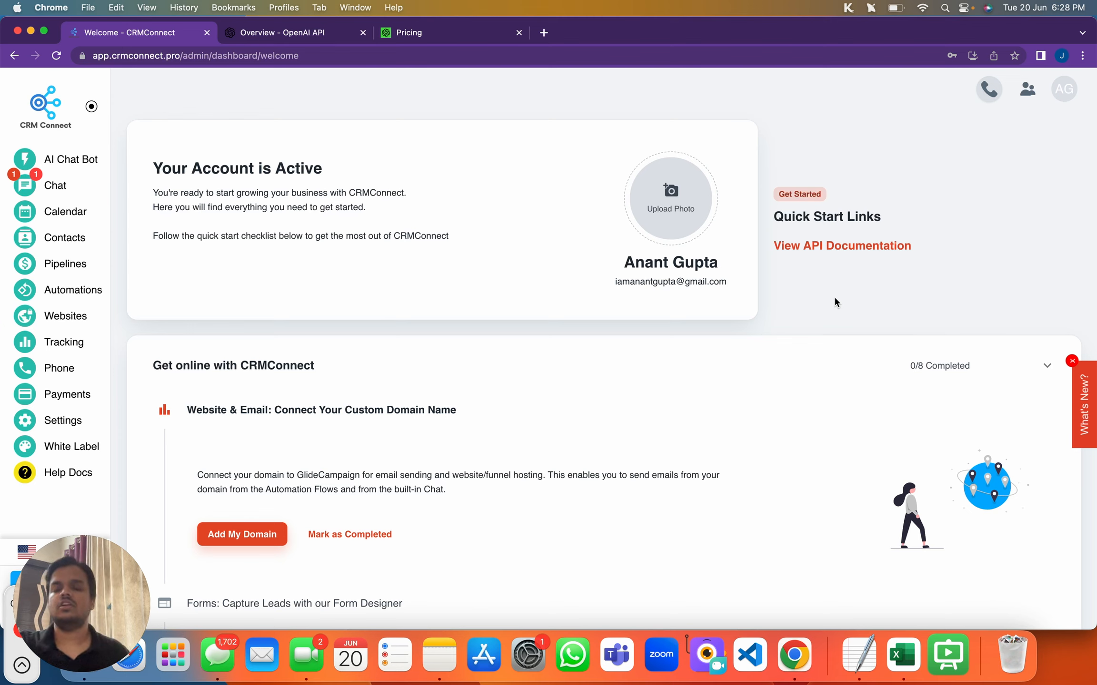
# Open the support chat, send 'Hi', then ask 'I have a question, could you tell me how to setup the calendar?'
pyautogui.moveTo(139, 558)
pyautogui.moveTo(105, 591); pyautogui.dragTo(1039, 590)
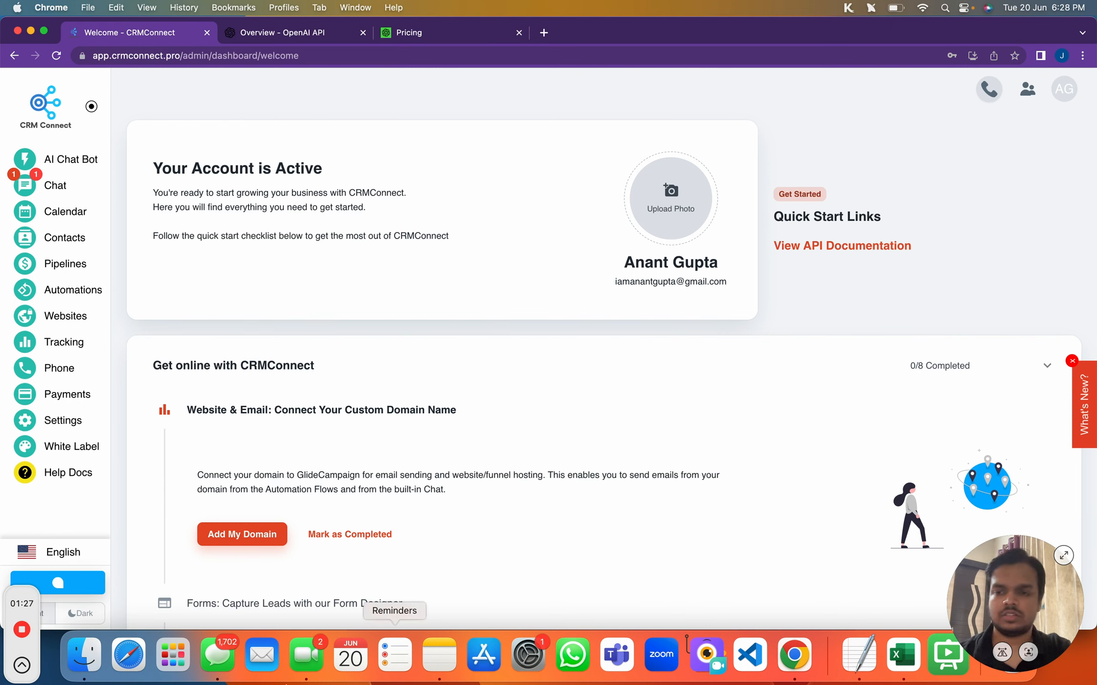
pyautogui.moveTo(10, 648); pyautogui.dragTo(933, 604)
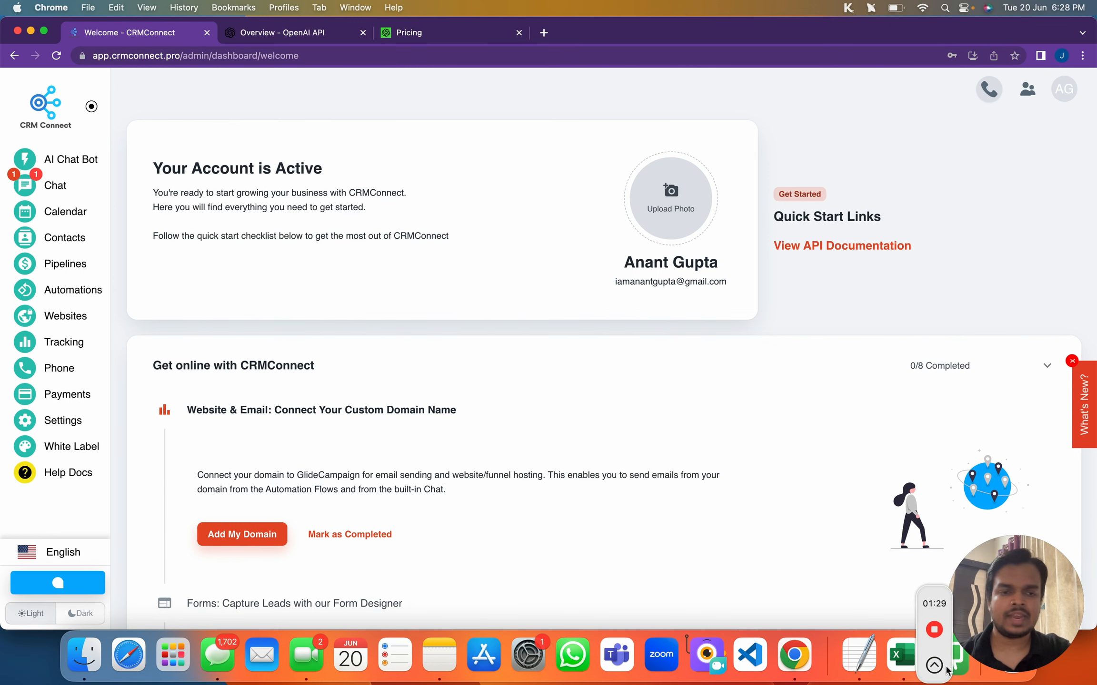
pyautogui.click(88, 585)
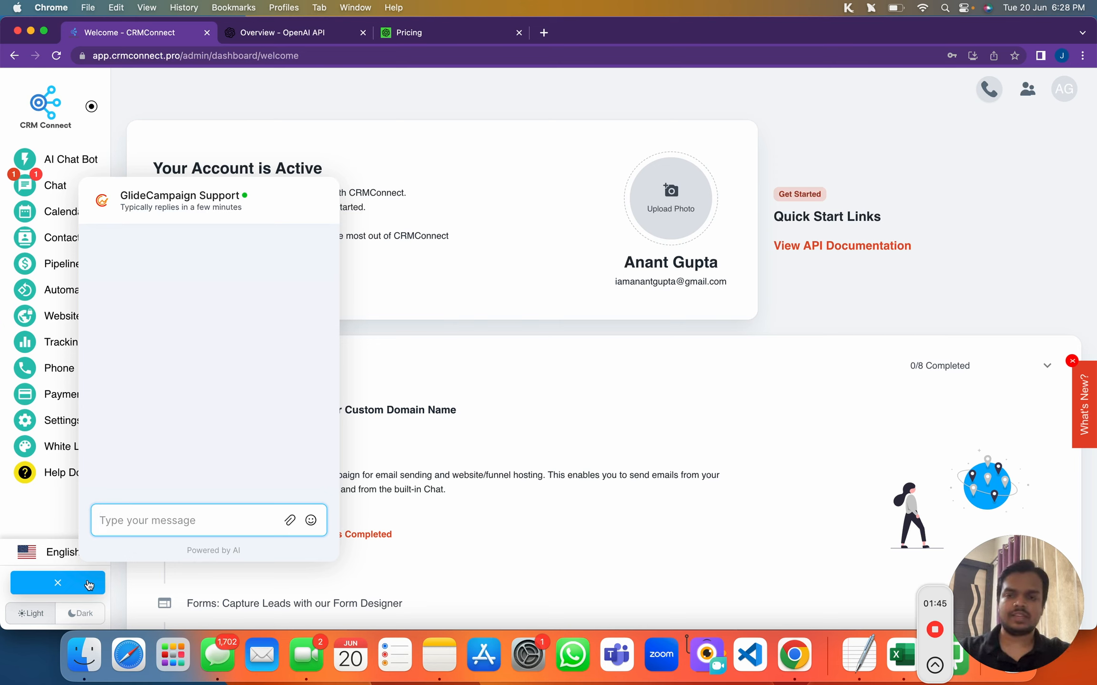
pyautogui.write('How do I setup my')
pyautogui.press('super+a')
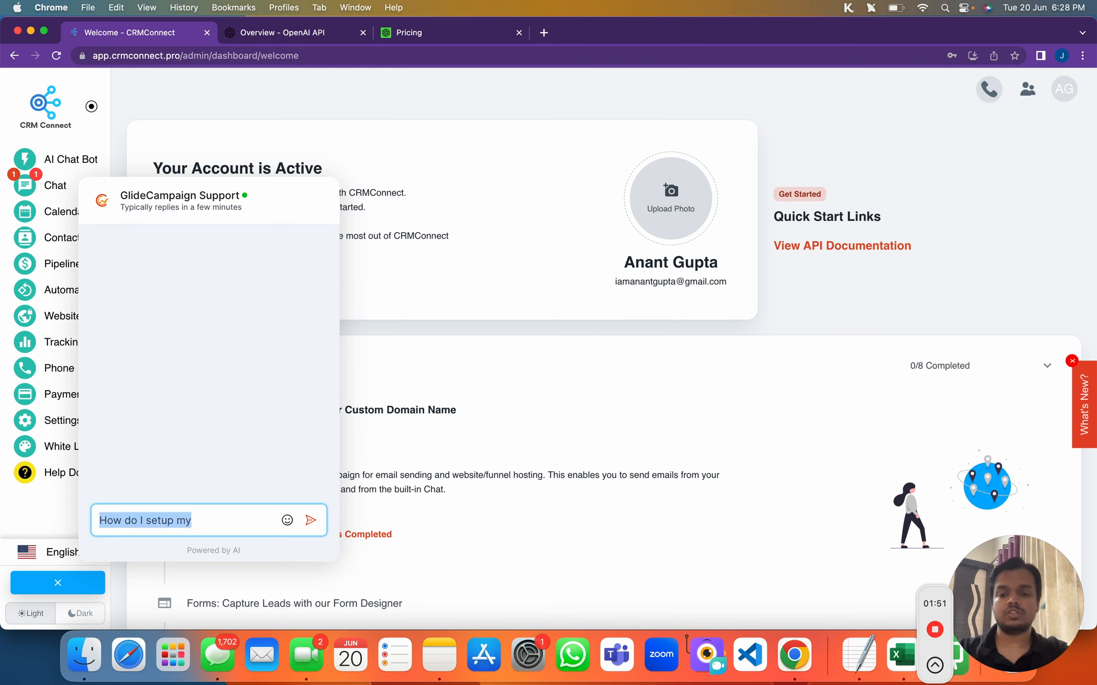
pyautogui.write('Hi')
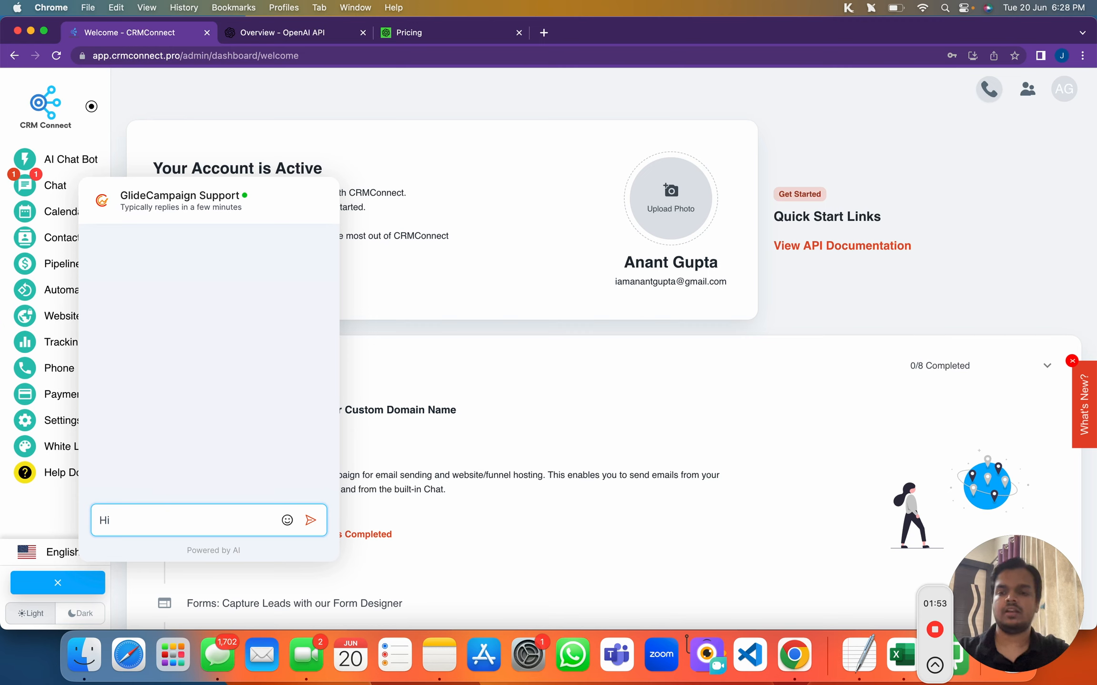
pyautogui.press('Return')
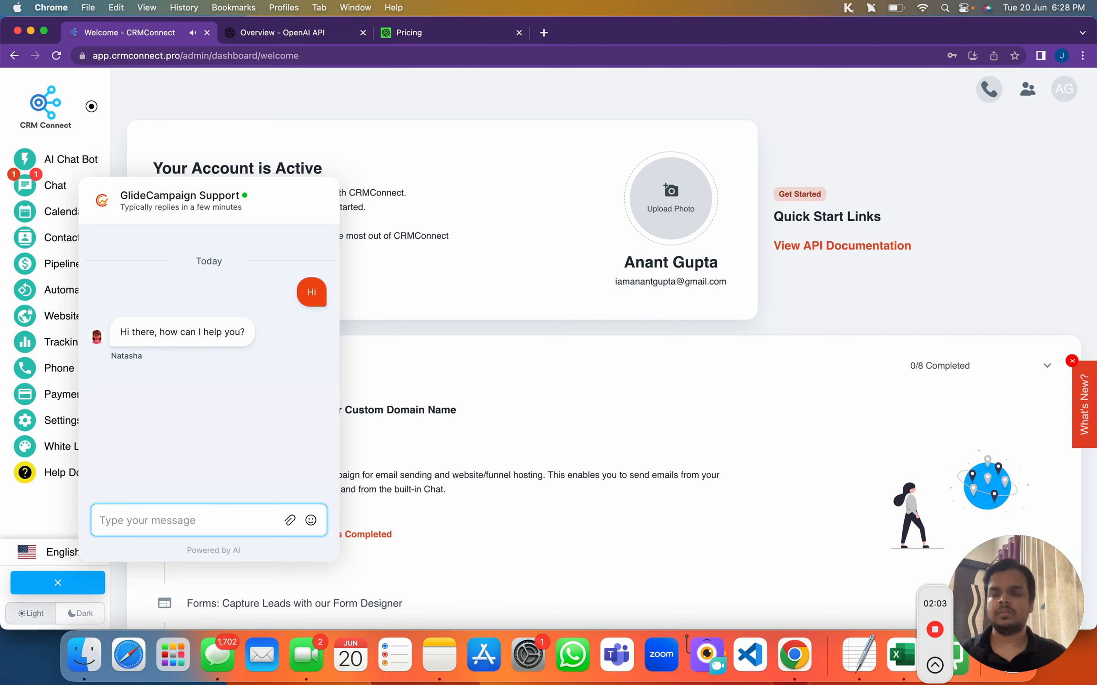
pyautogui.write('I have a ')
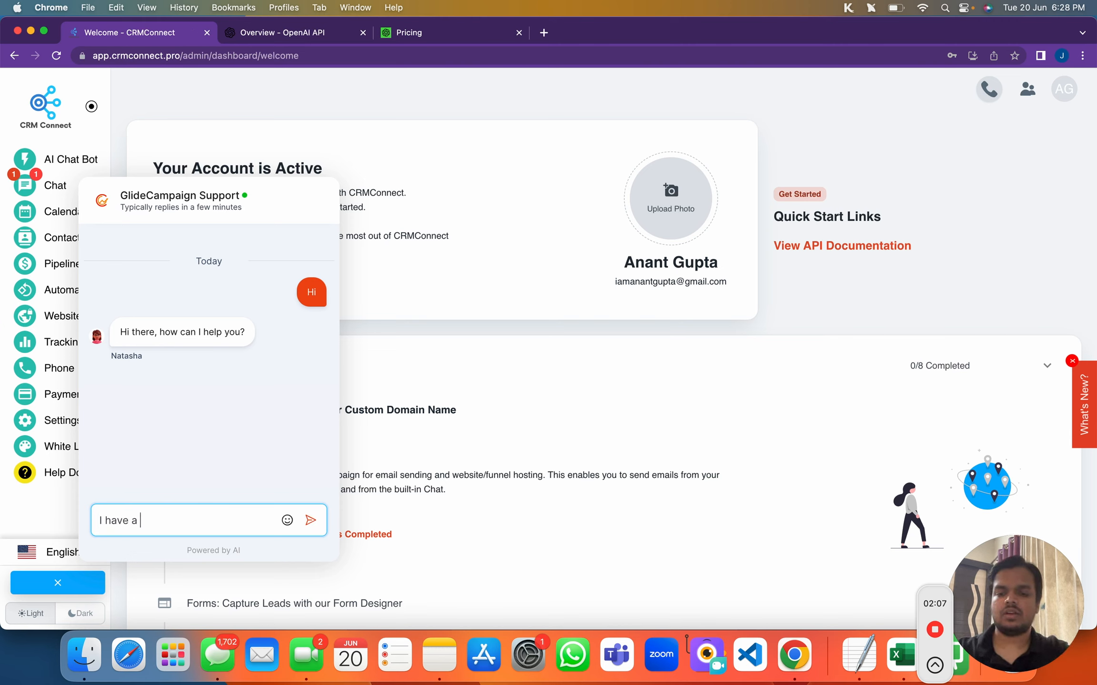
pyautogui.write('question, could you tell me how to setup the calendar')
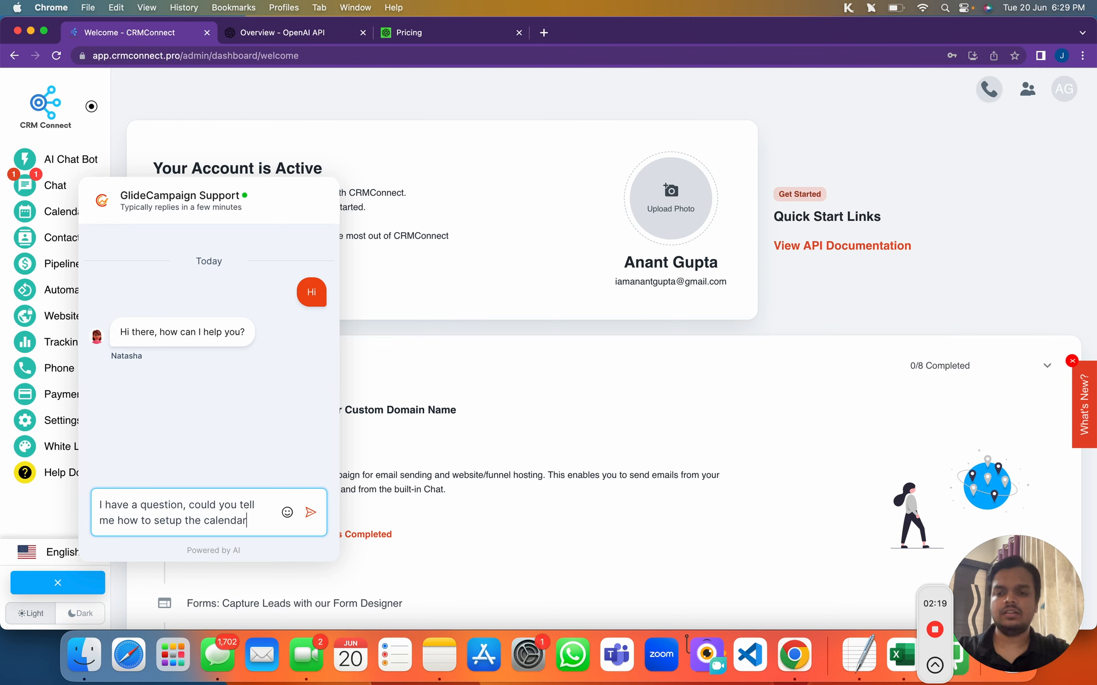
pyautogui.write('?')
pyautogui.press('Return')
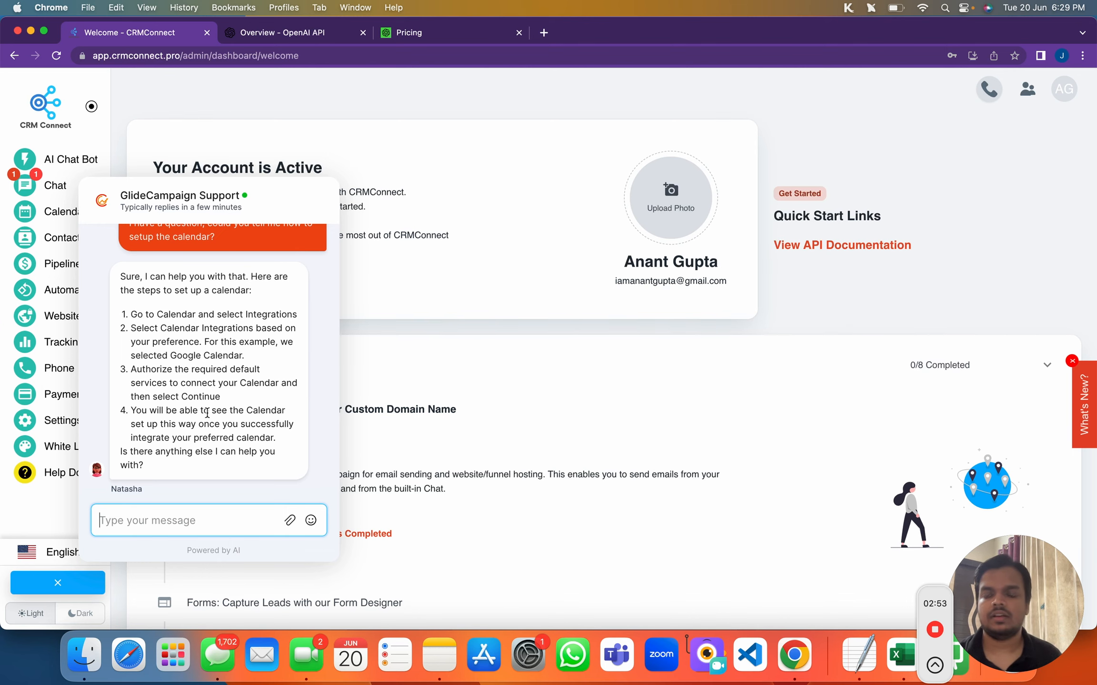
# Ask the support chat 'Okay, how do I create a form?' and scroll through its four-step reply
pyautogui.moveTo(118, 456); pyautogui.dragTo(142, 460)
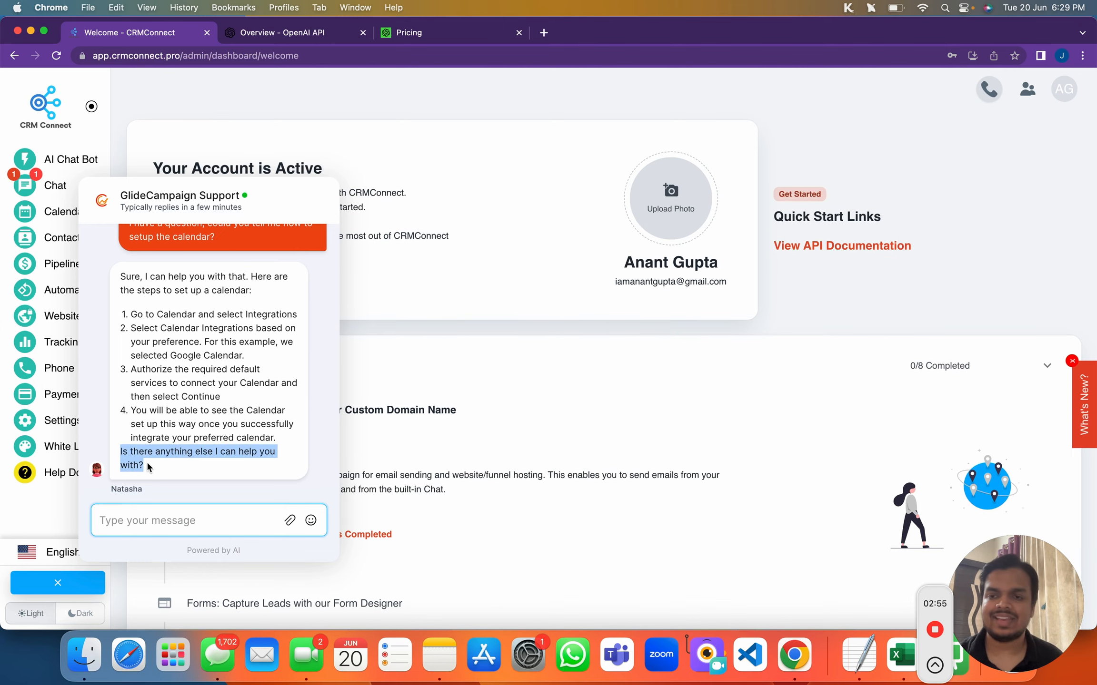
pyautogui.click(183, 520)
pyautogui.write('Okay, ')
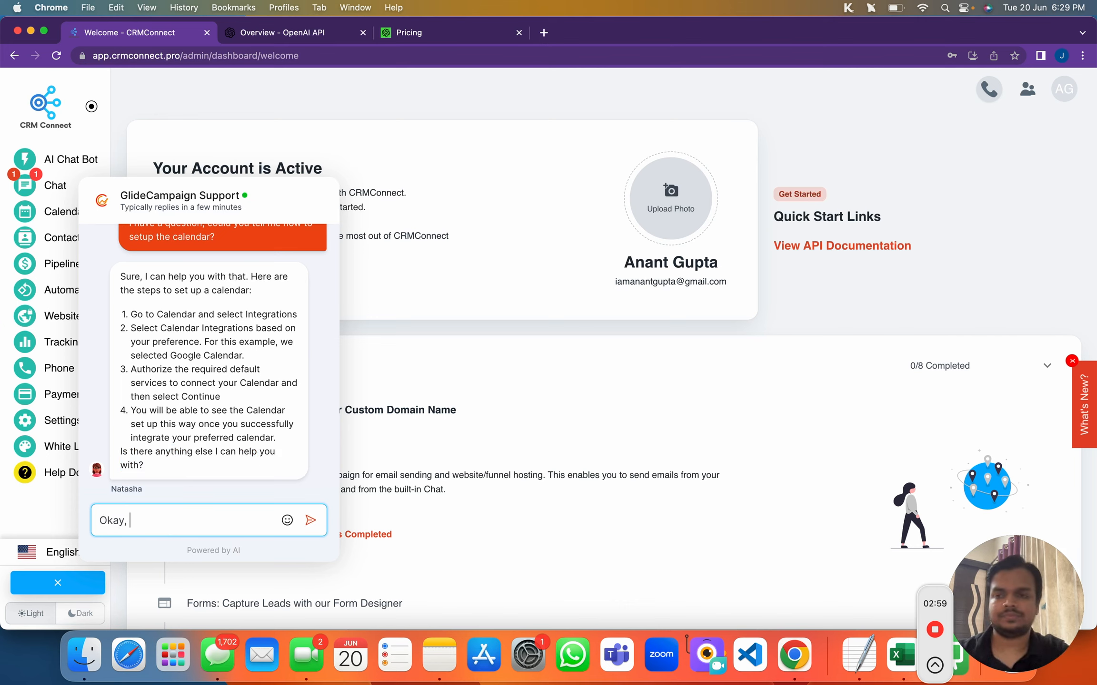
pyautogui.write('how do I create a form?')
pyautogui.press('Return')
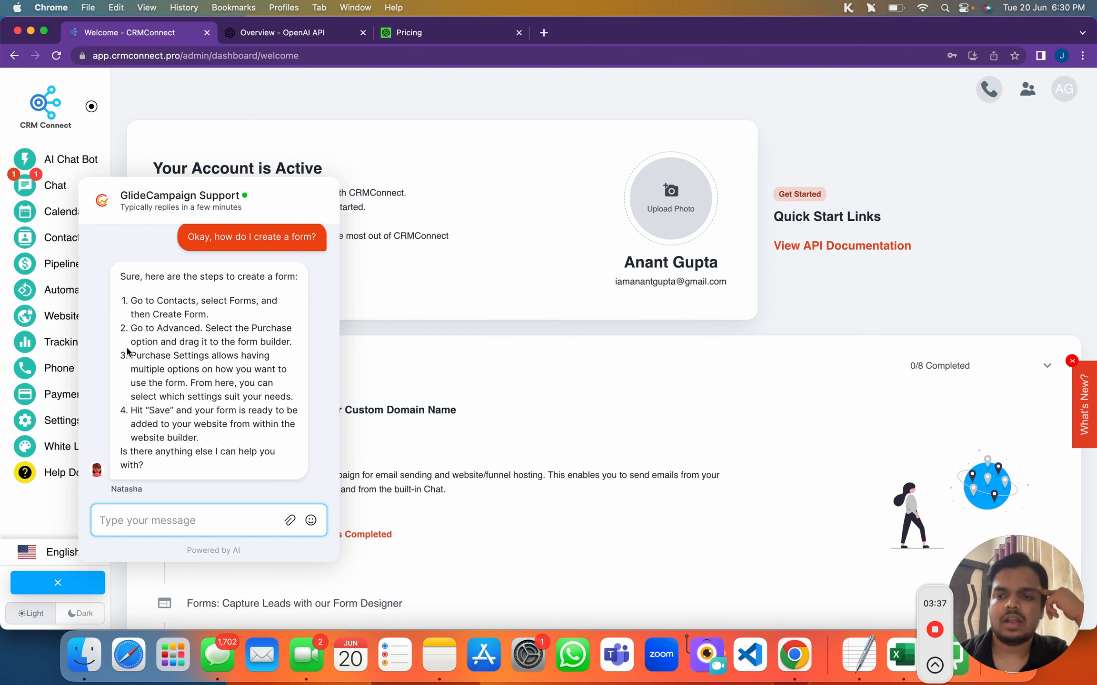
pyautogui.scroll(2, 127, 352)
pyautogui.scroll(5, 127, 352)
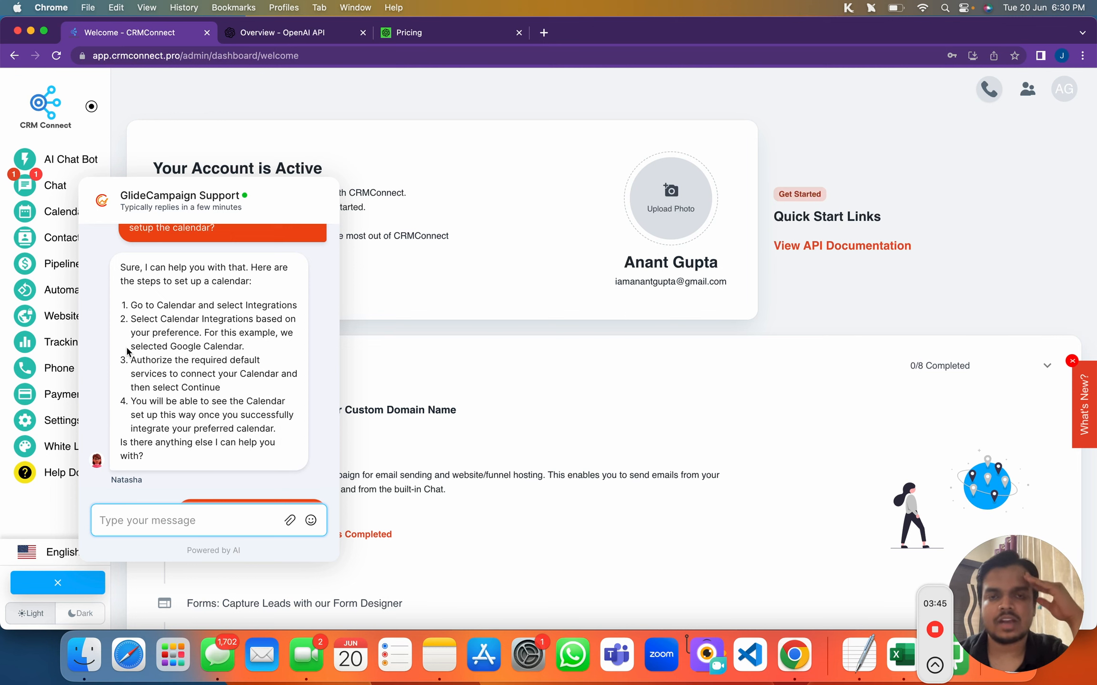
pyautogui.scroll(-6, 127, 353)
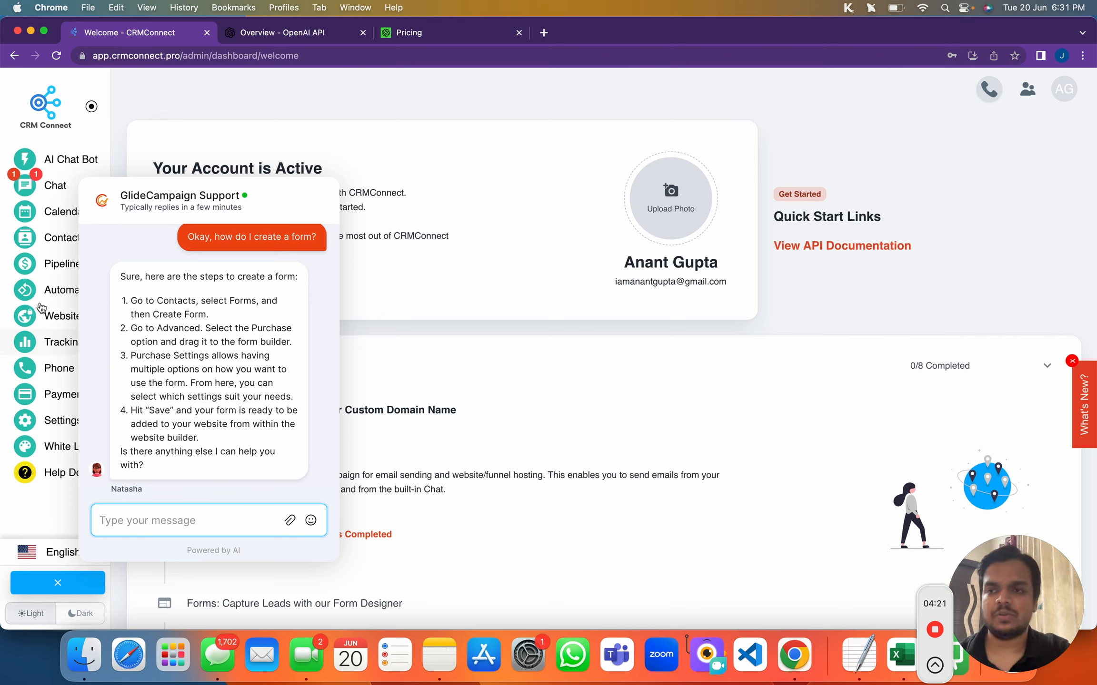
# Close the support chat and go to the AI Chat Bot dashboard showing 0 conversations, leads and bots
pyautogui.click(344, 187)
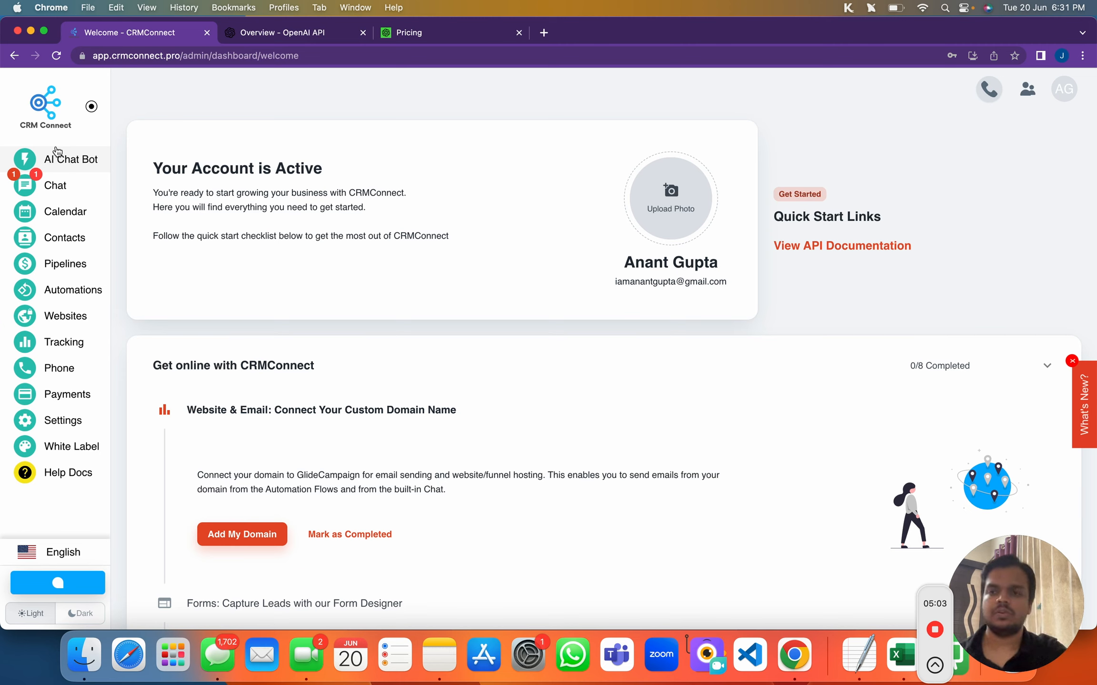
pyautogui.click(79, 168)
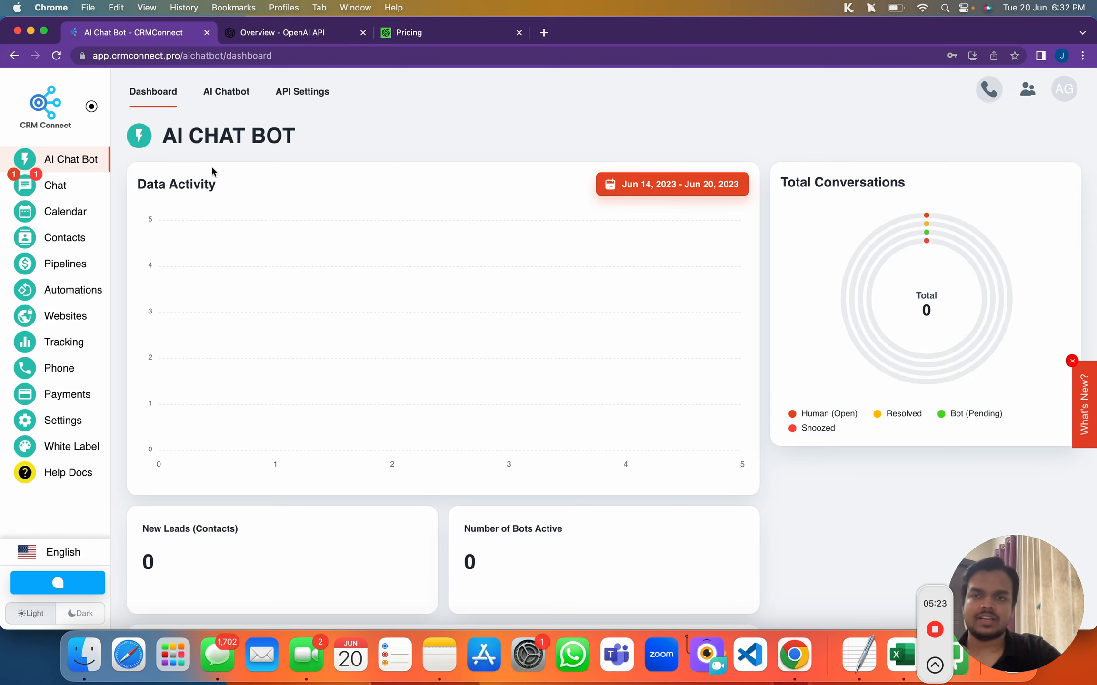
# Start adding a new OpenAI API key under API Settings, then switch to the OpenAI platform overview tab
pyautogui.click(297, 93)
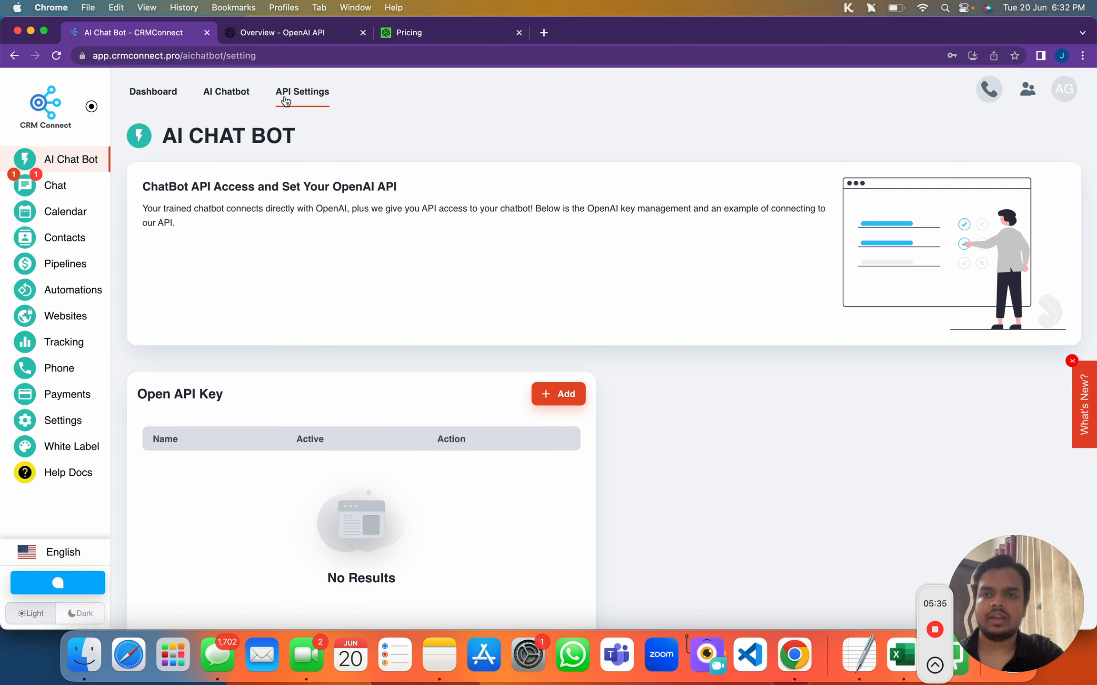
pyautogui.click(550, 388)
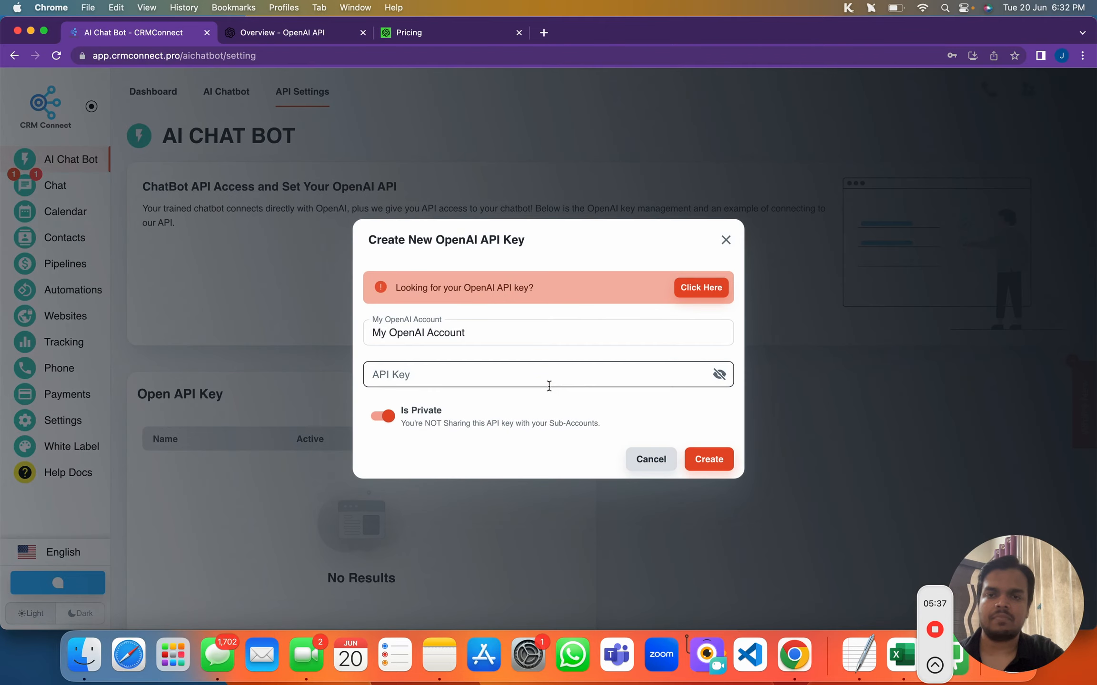
pyautogui.click(419, 365)
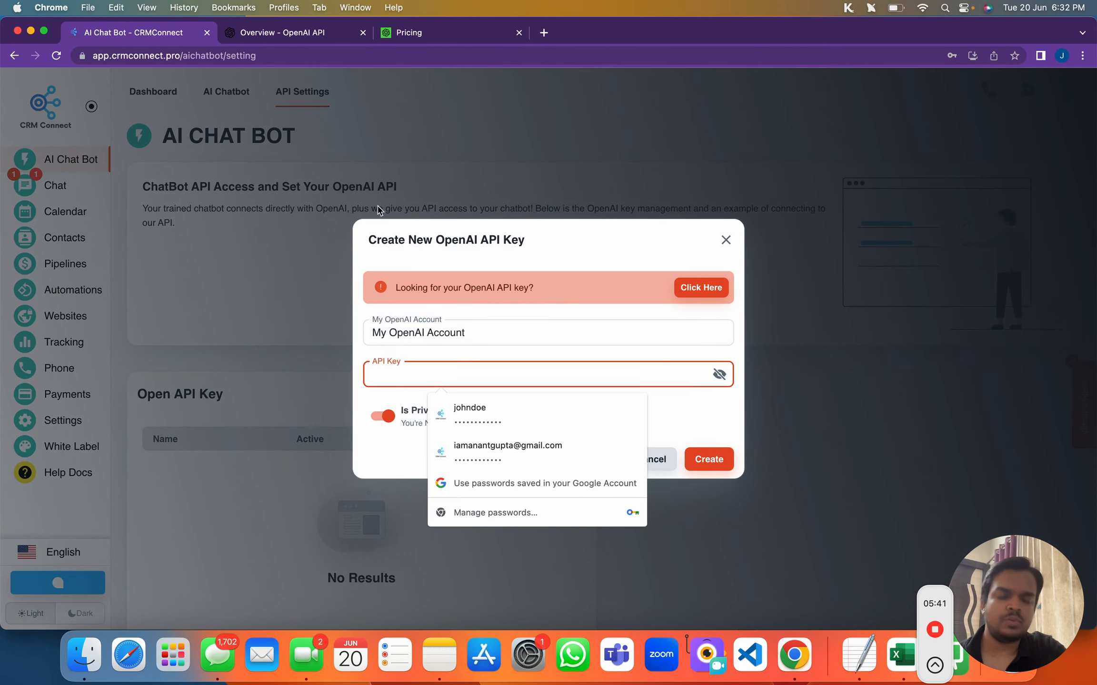
pyautogui.click(285, 33)
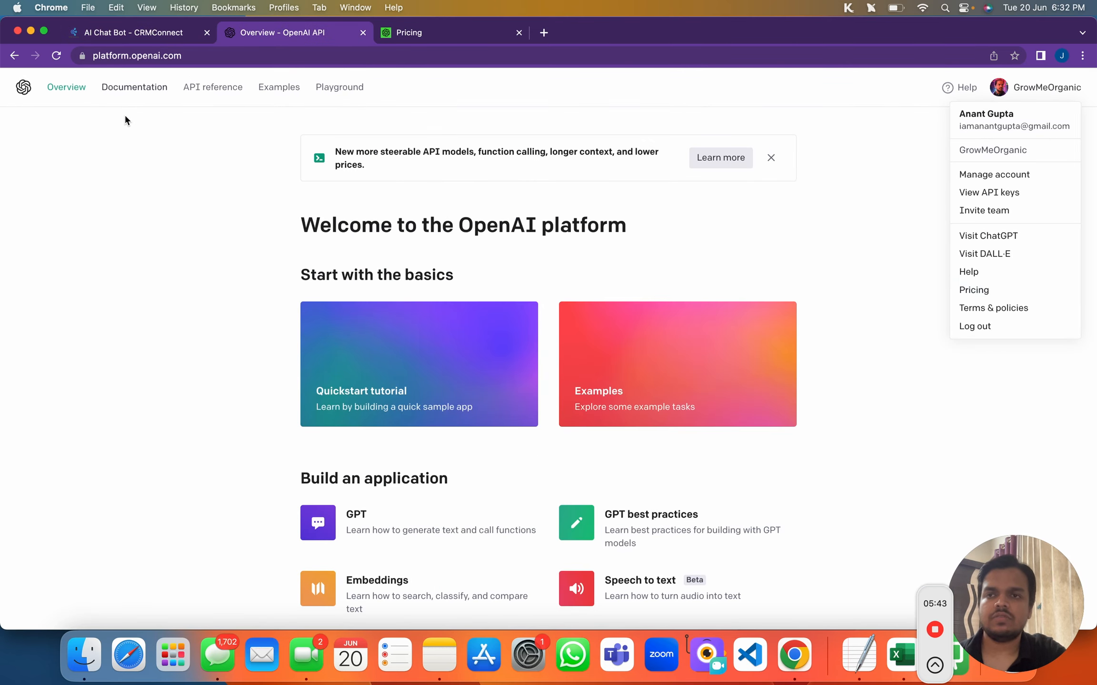
# Open the API keys list from the OpenAI account menu, then switch to the Pricing tab
pyautogui.click(114, 55)
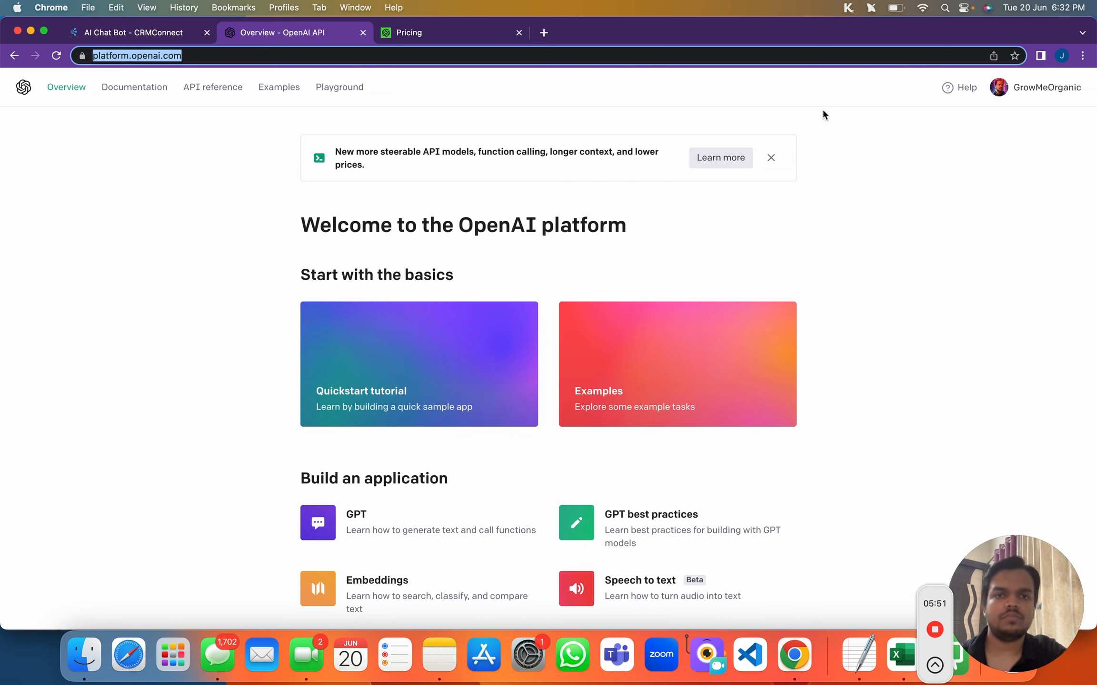
pyautogui.click(1012, 94)
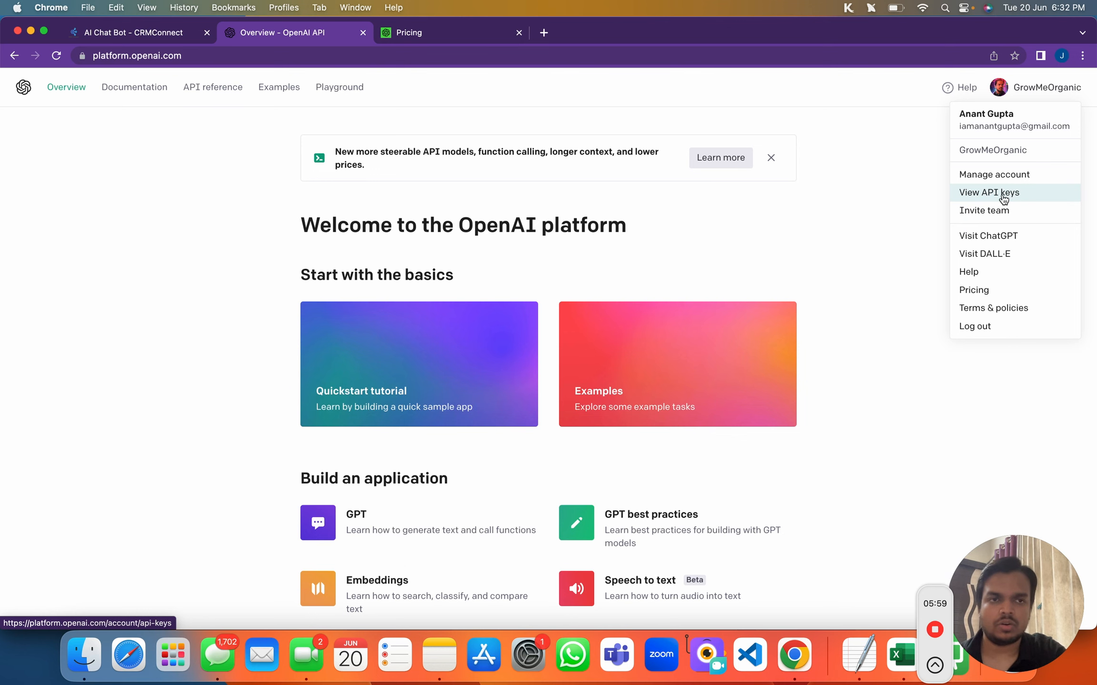
pyautogui.click(1003, 194)
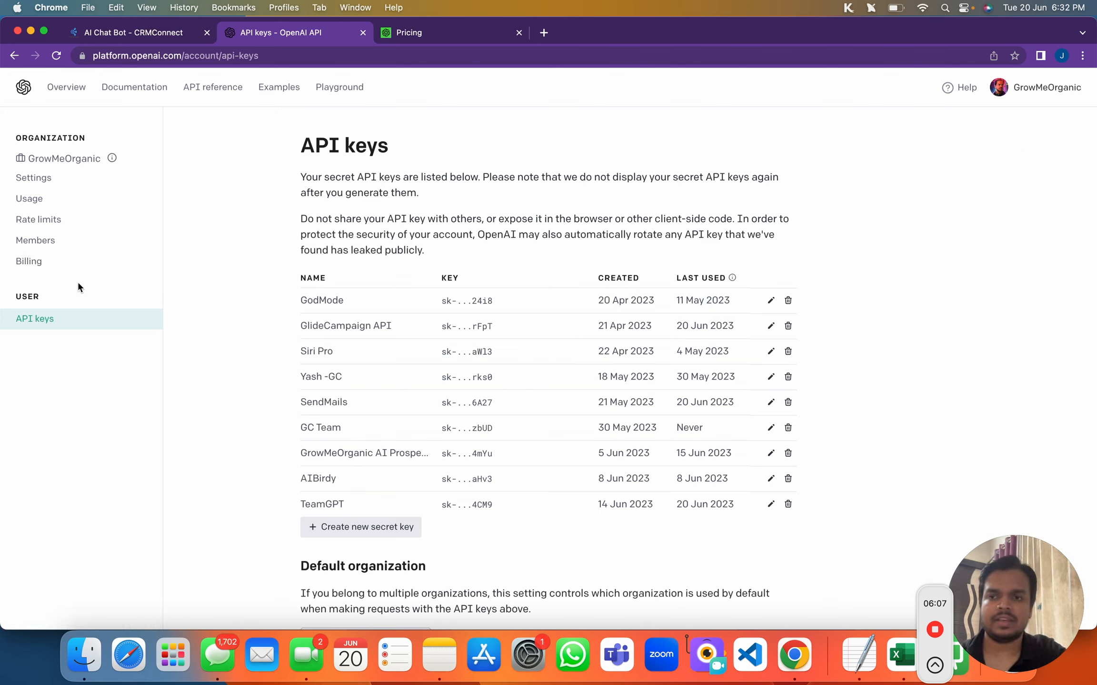
pyautogui.click(1028, 88)
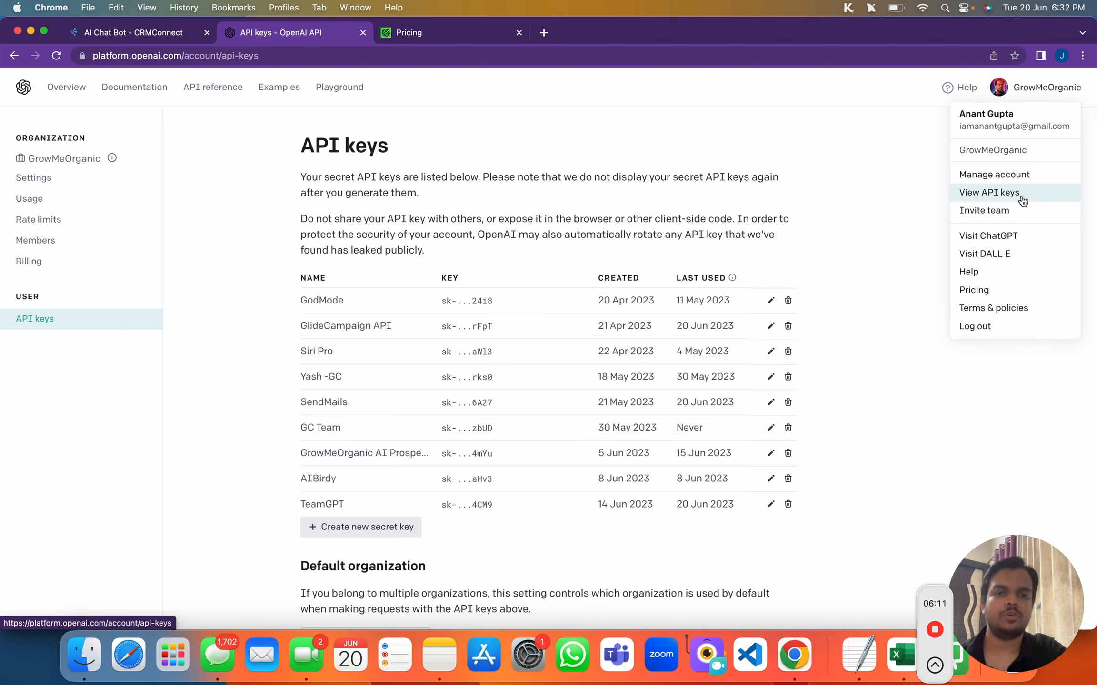
pyautogui.click(920, 248)
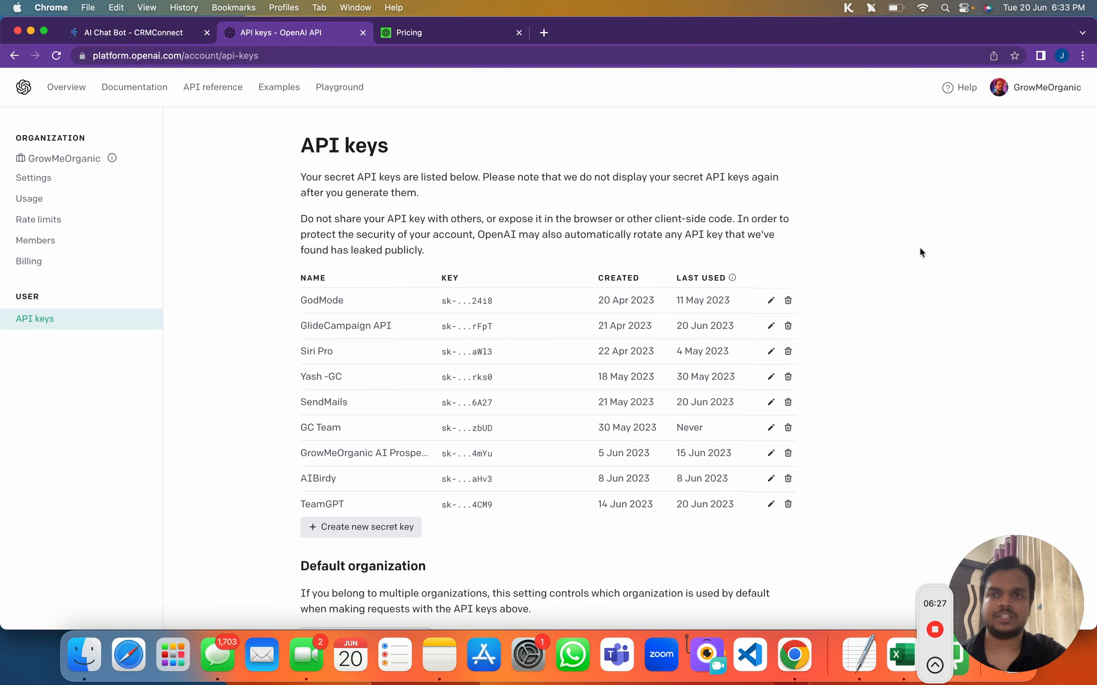
pyautogui.click(452, 33)
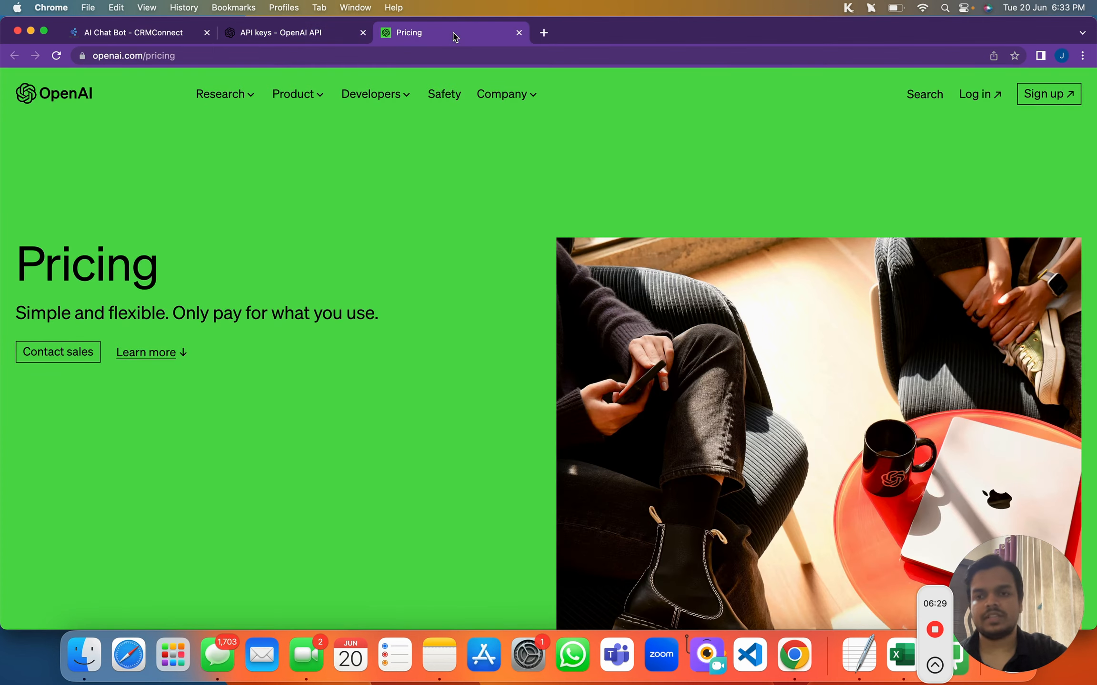
# Scroll to the GPT-4 pricing and highlight the 8K context input and output prices
pyautogui.scroll(-10, 412, 252)
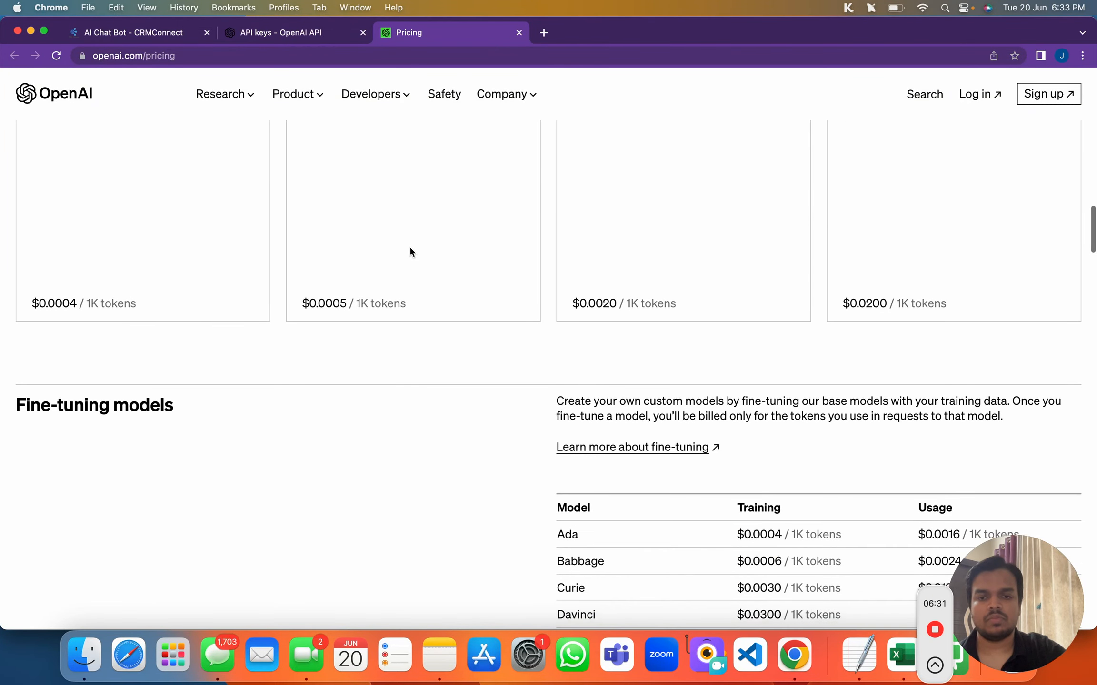
pyautogui.scroll(5, 411, 250)
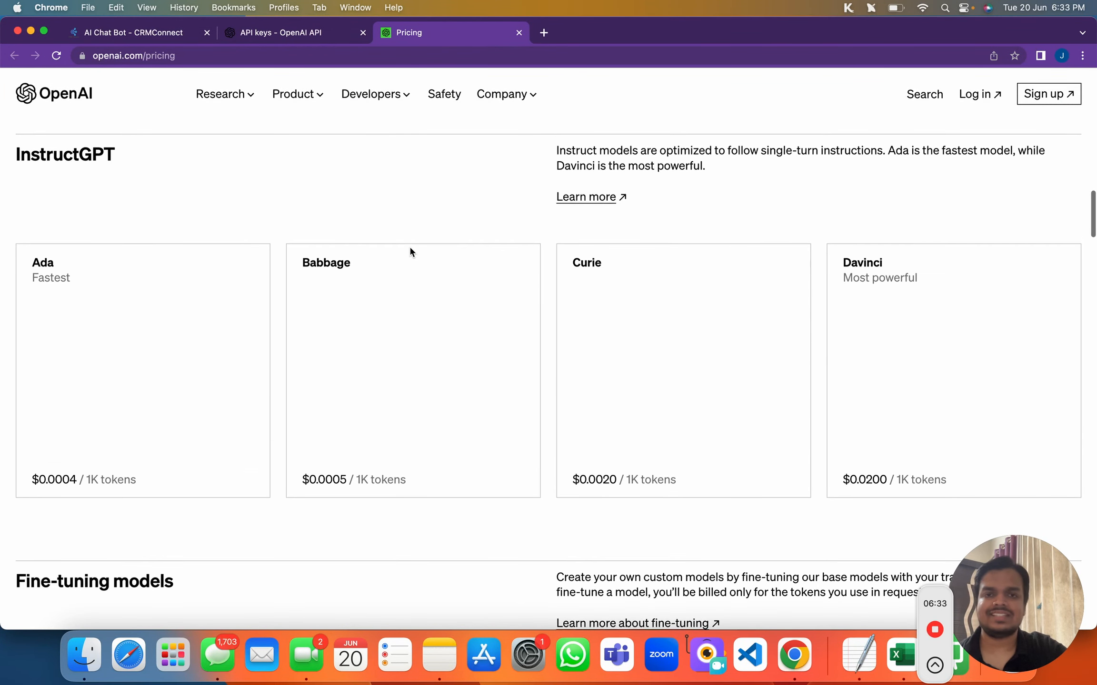
pyautogui.scroll(5, 412, 251)
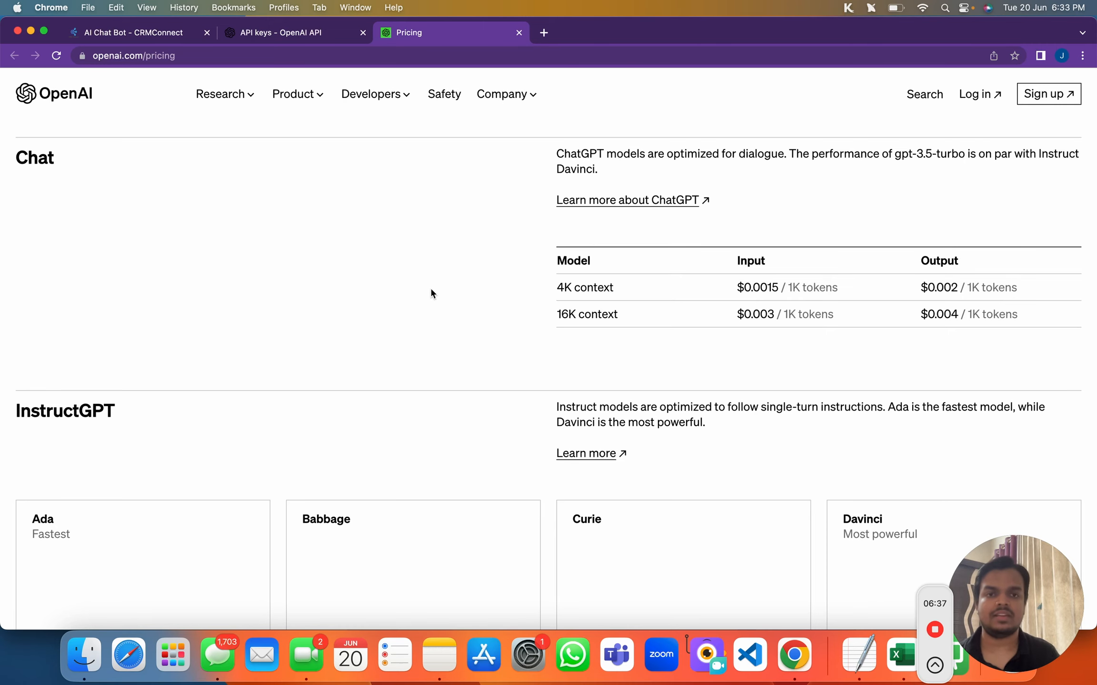
pyautogui.scroll(7, 430, 289)
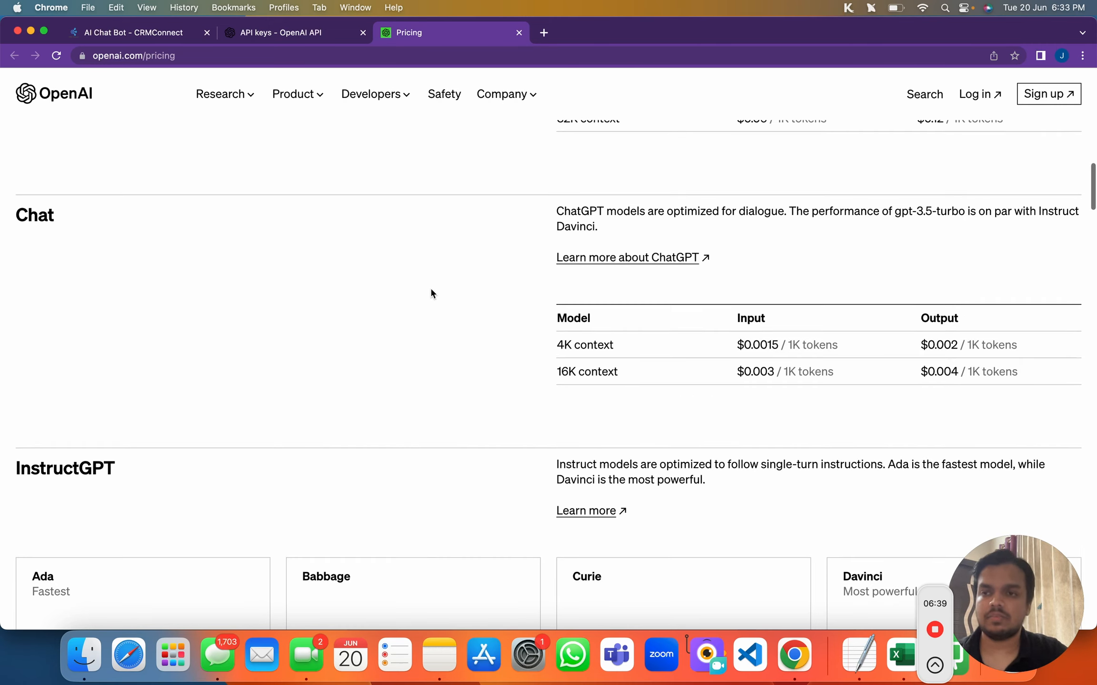
pyautogui.scroll(2, 430, 293)
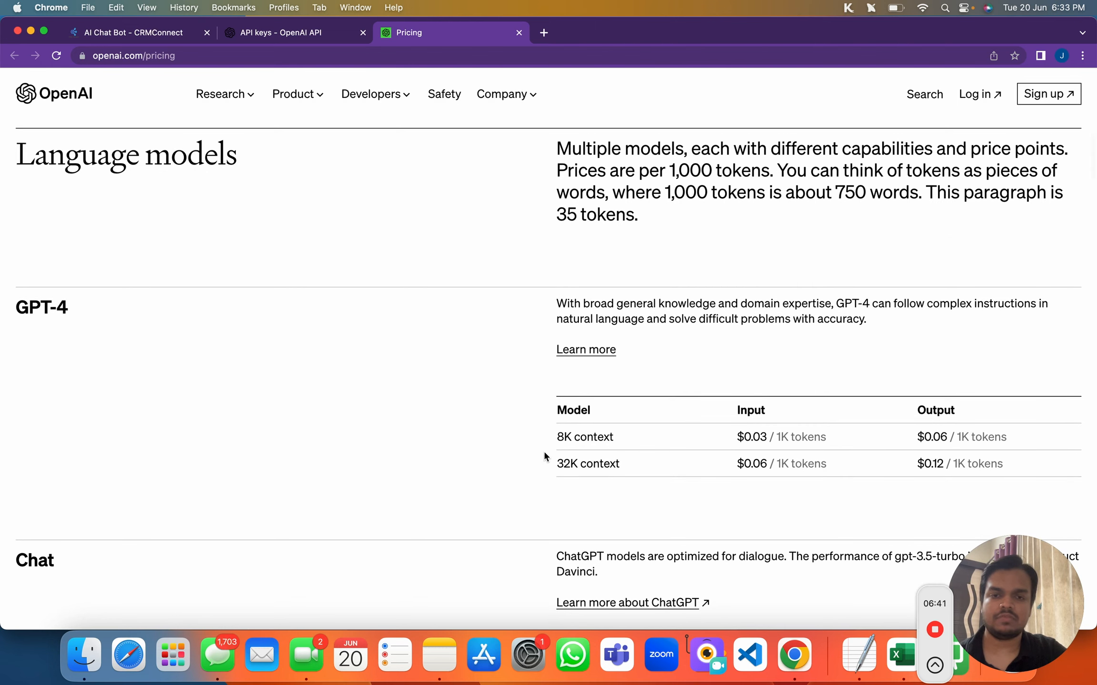
pyautogui.moveTo(738, 437); pyautogui.dragTo(782, 447)
pyautogui.moveTo(902, 437); pyautogui.dragTo(949, 441)
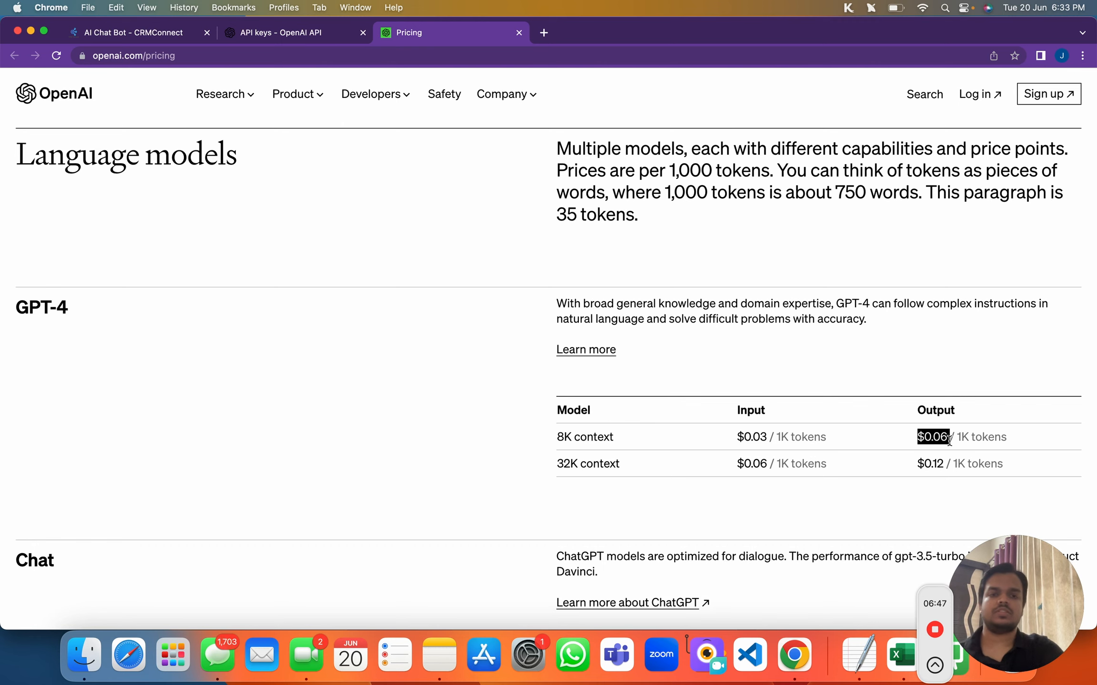
# Scroll down to the gpt-3.5-turbo Chat pricing and highlight the 4K-context $0.0015 input price
pyautogui.scroll(-6, 949, 439)
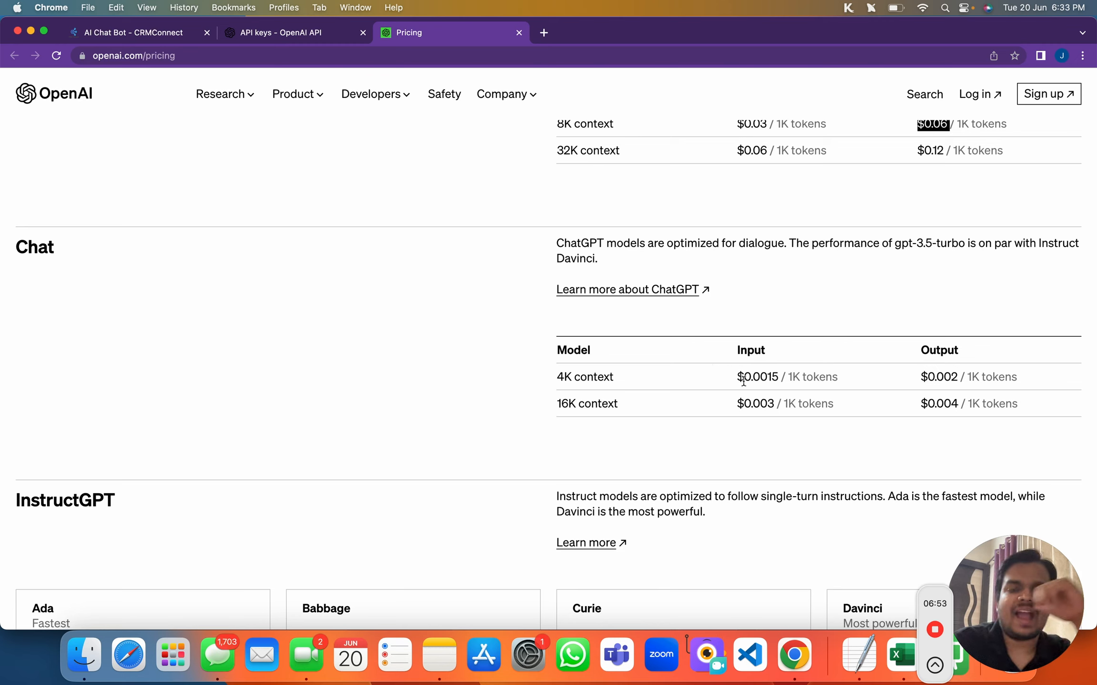
pyautogui.moveTo(743, 381); pyautogui.dragTo(816, 380)
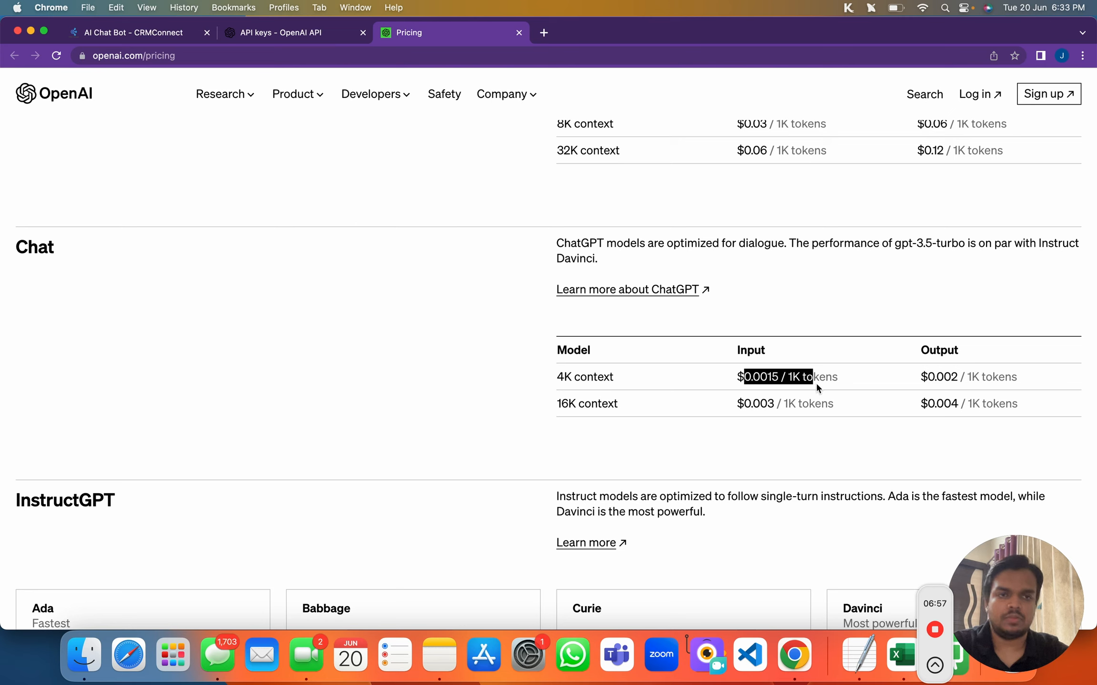
pyautogui.moveTo(895, 243); pyautogui.dragTo(969, 244)
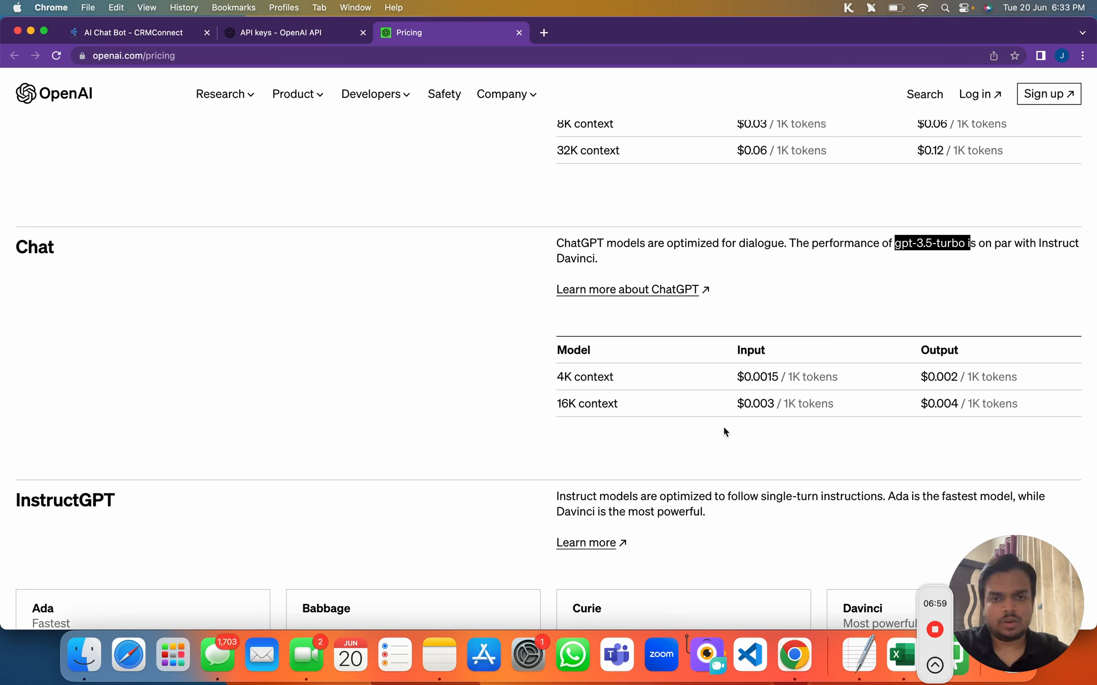
pyautogui.moveTo(738, 377); pyautogui.dragTo(787, 375)
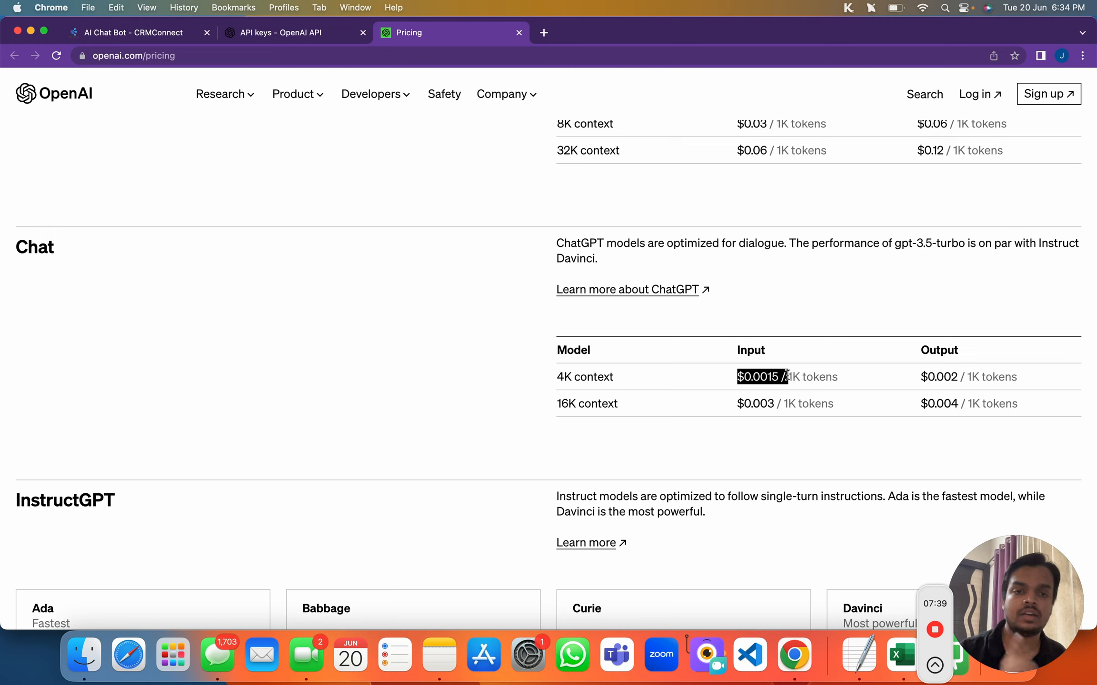
pyautogui.doubleClick(762, 378)
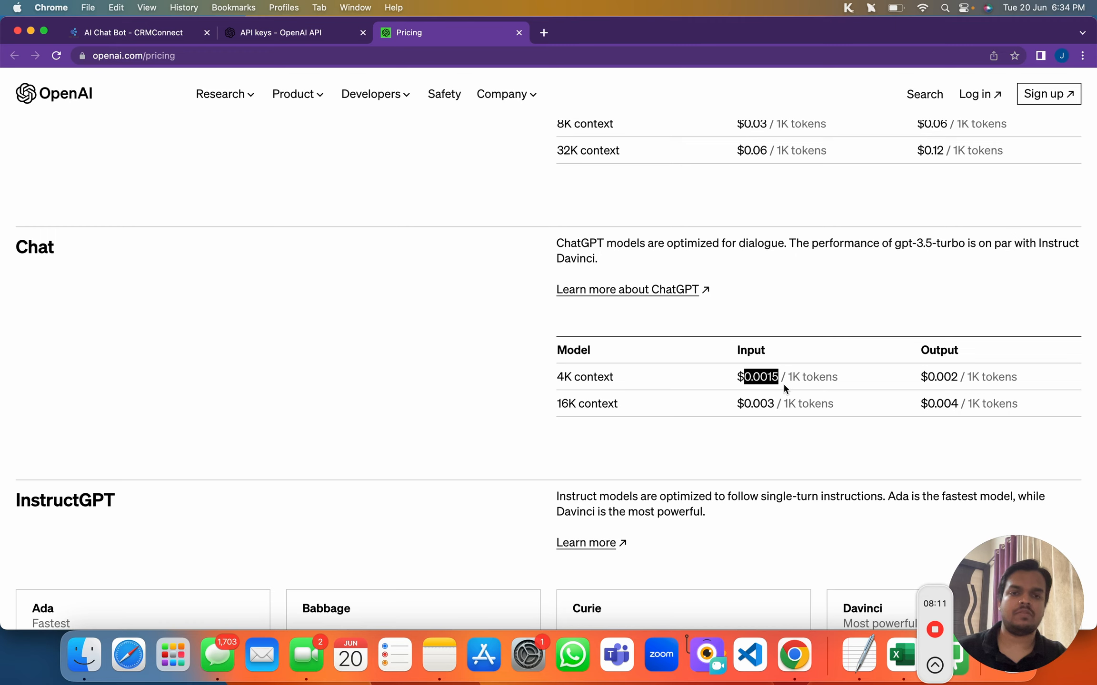
pyautogui.moveTo(793, 376); pyautogui.dragTo(813, 376)
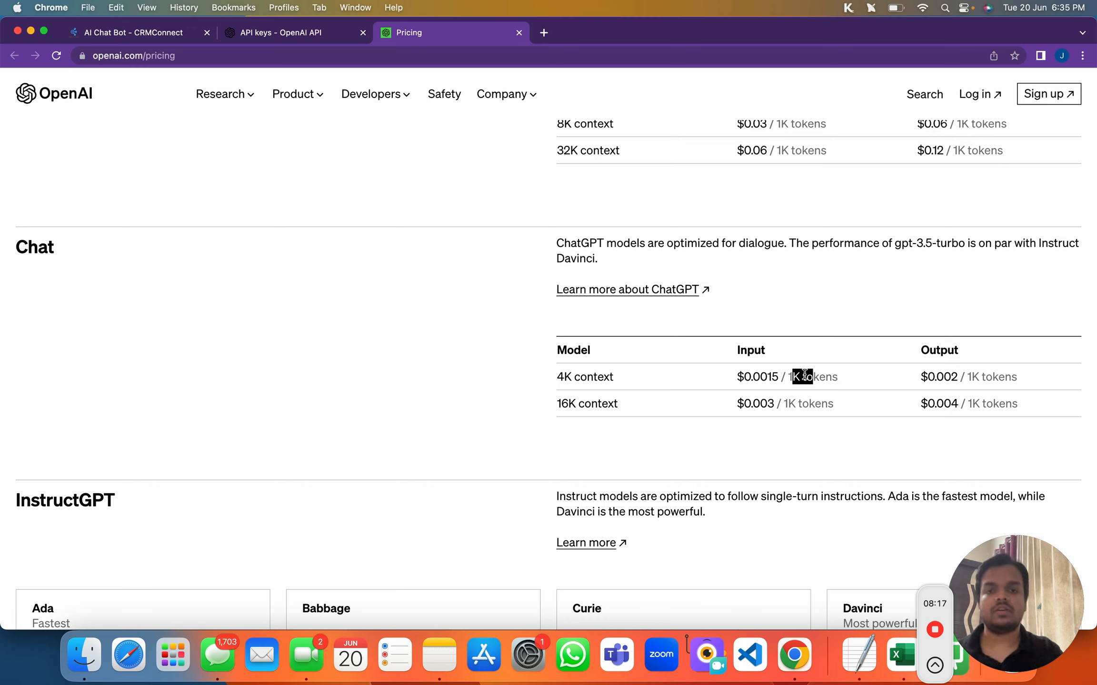
pyautogui.moveTo(727, 378); pyautogui.dragTo(853, 379)
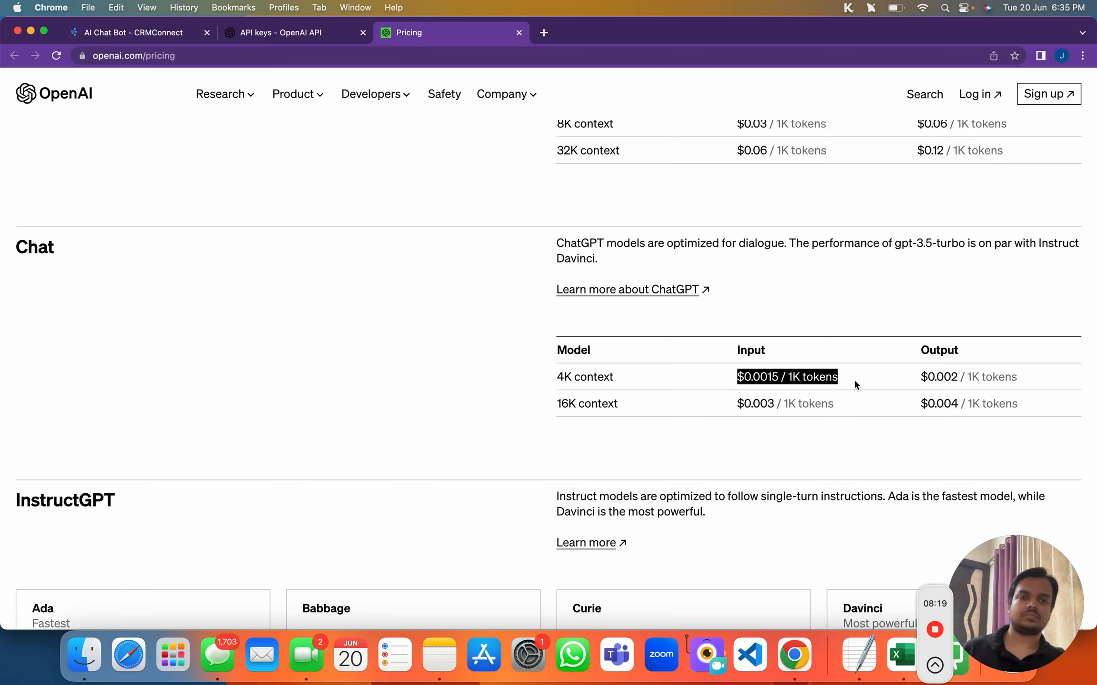
pyautogui.moveTo(922, 377); pyautogui.dragTo(951, 377)
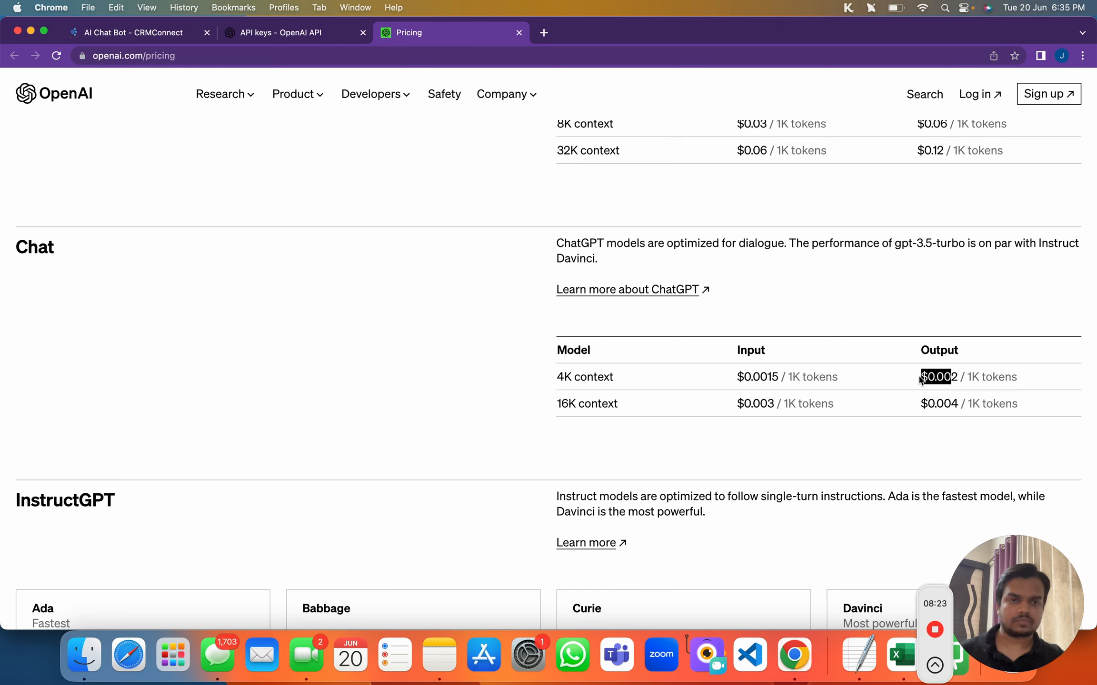
pyautogui.click(921, 380)
pyautogui.moveTo(921, 379); pyautogui.dragTo(958, 382)
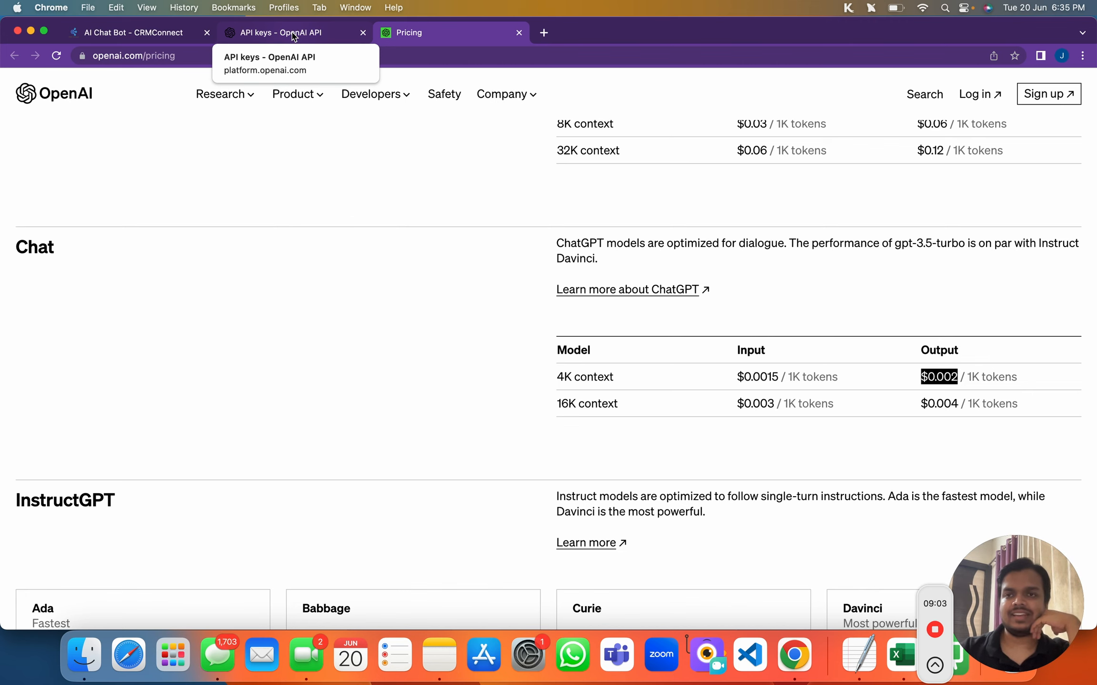
# On the API keys page, create a secret key named 'WhiteLabel SaaS' and copy it
pyautogui.click(294, 36)
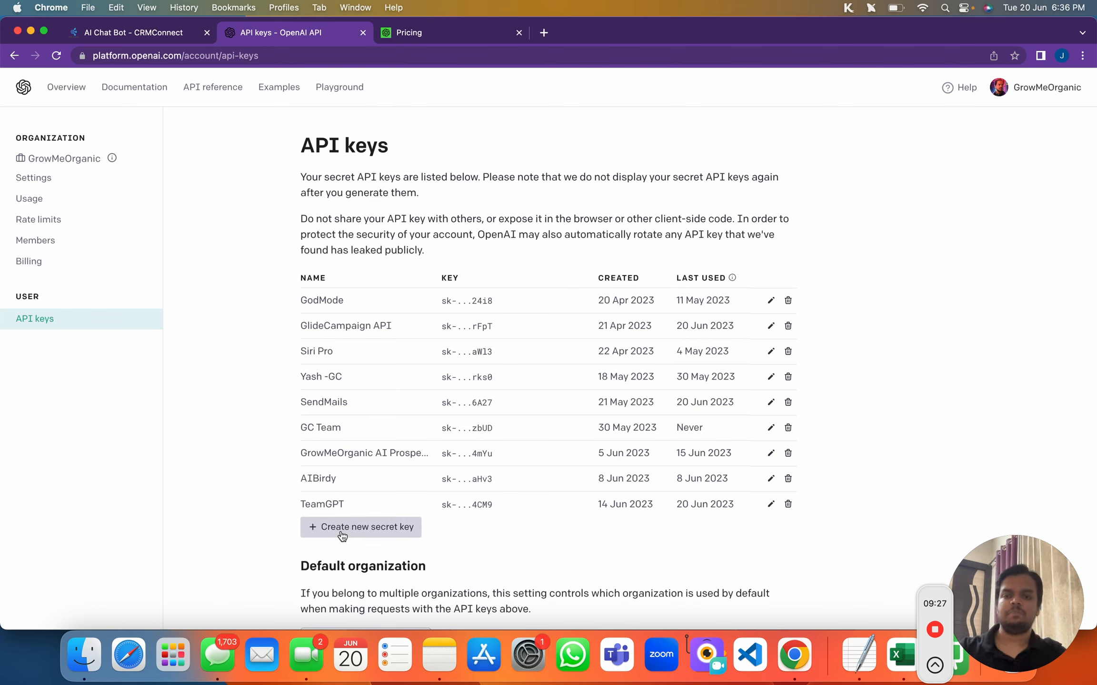
pyautogui.click(1046, 93)
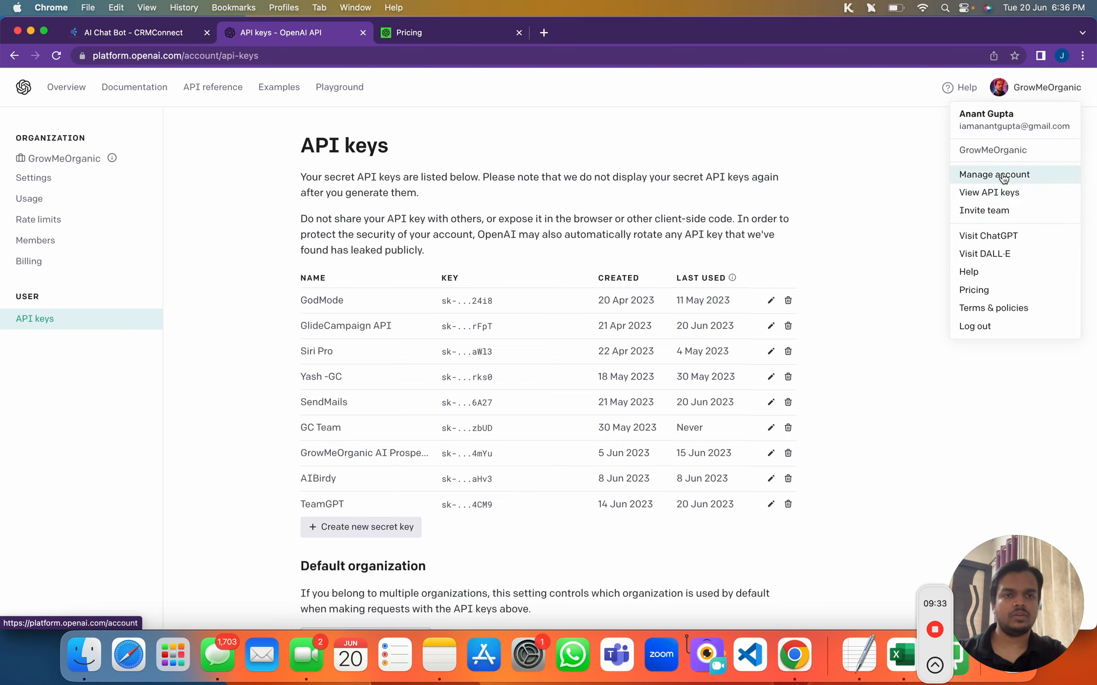
pyautogui.click(958, 193)
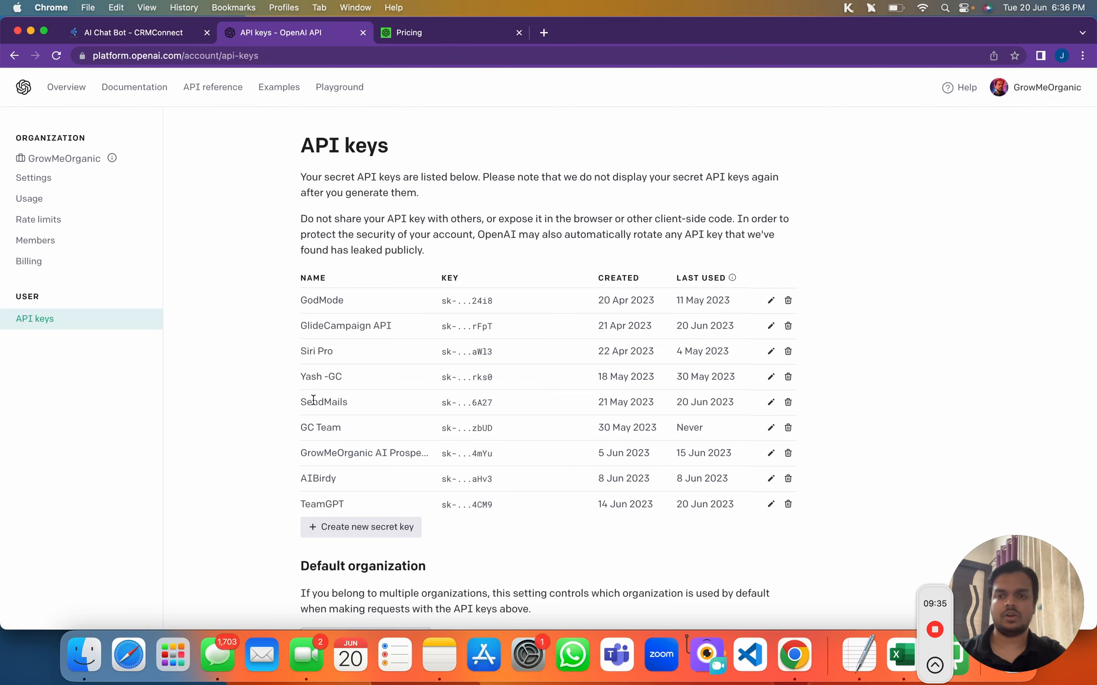
pyautogui.click(309, 531)
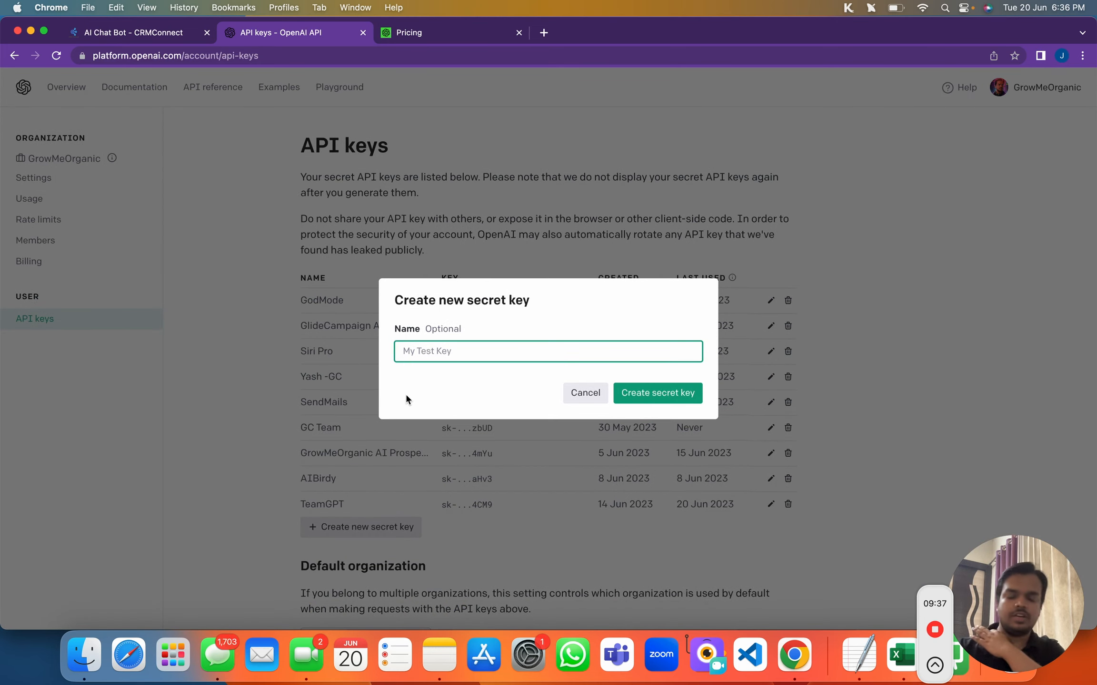
pyautogui.write('Whit')
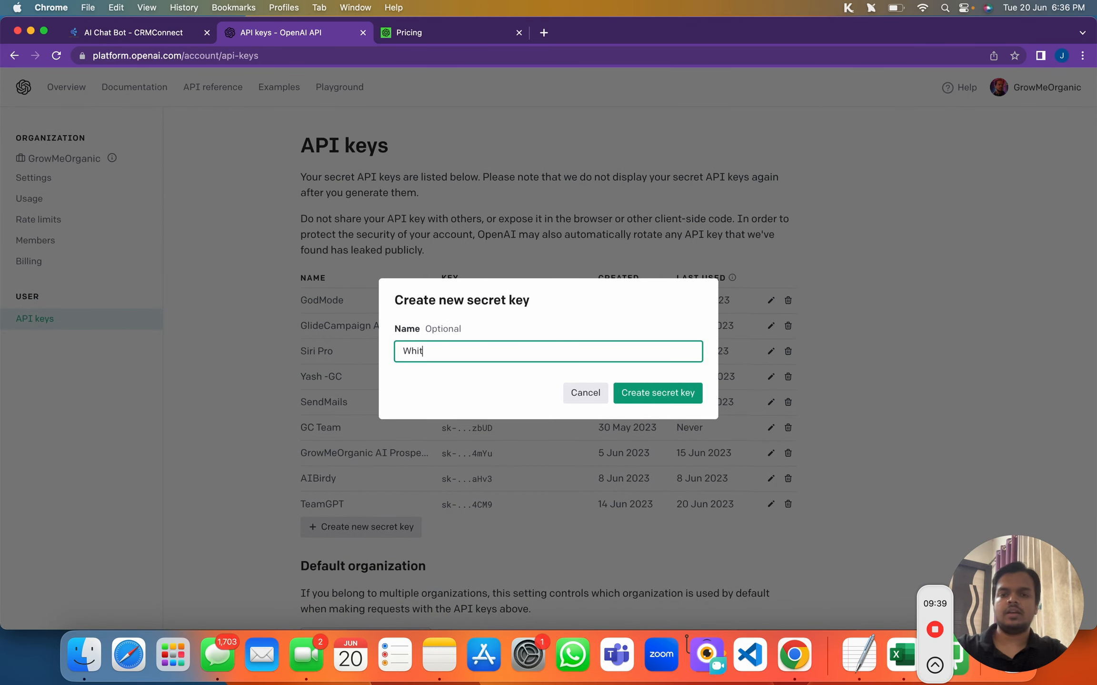
pyautogui.write('eLab')
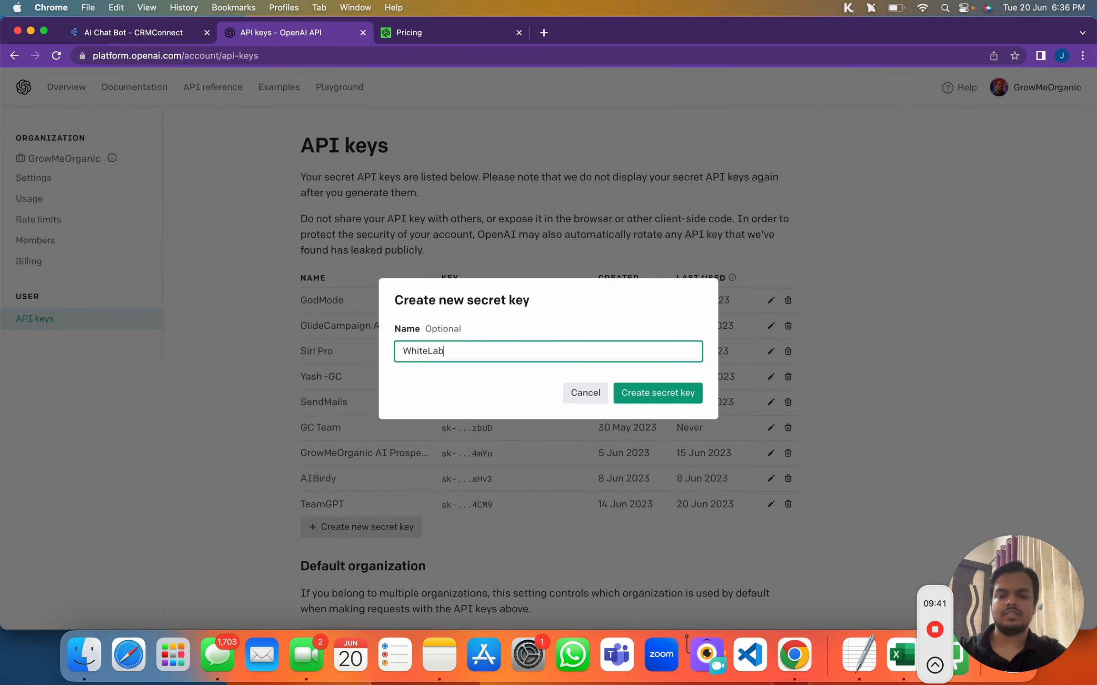
pyautogui.write('el SaaS')
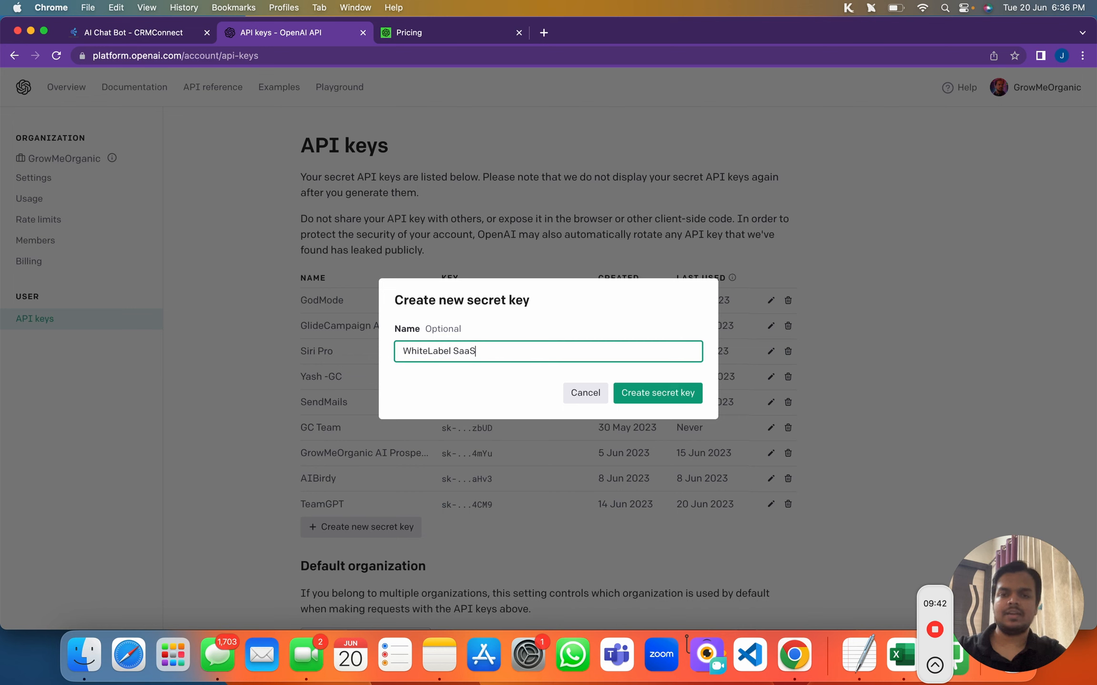
pyautogui.click(623, 400)
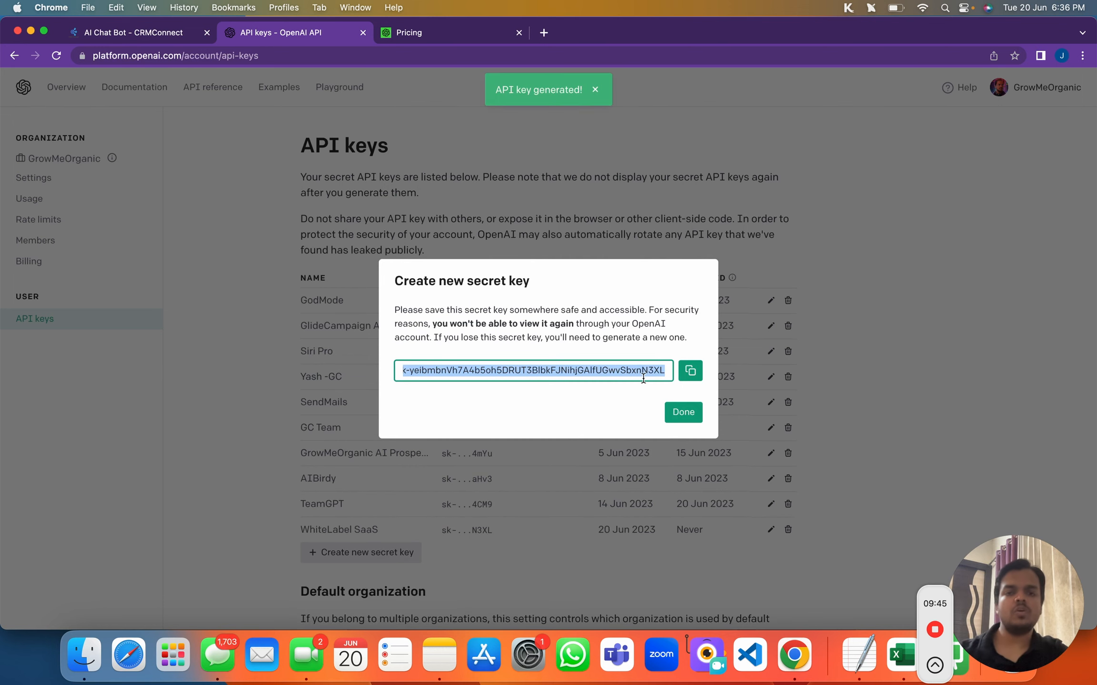
pyautogui.click(688, 369)
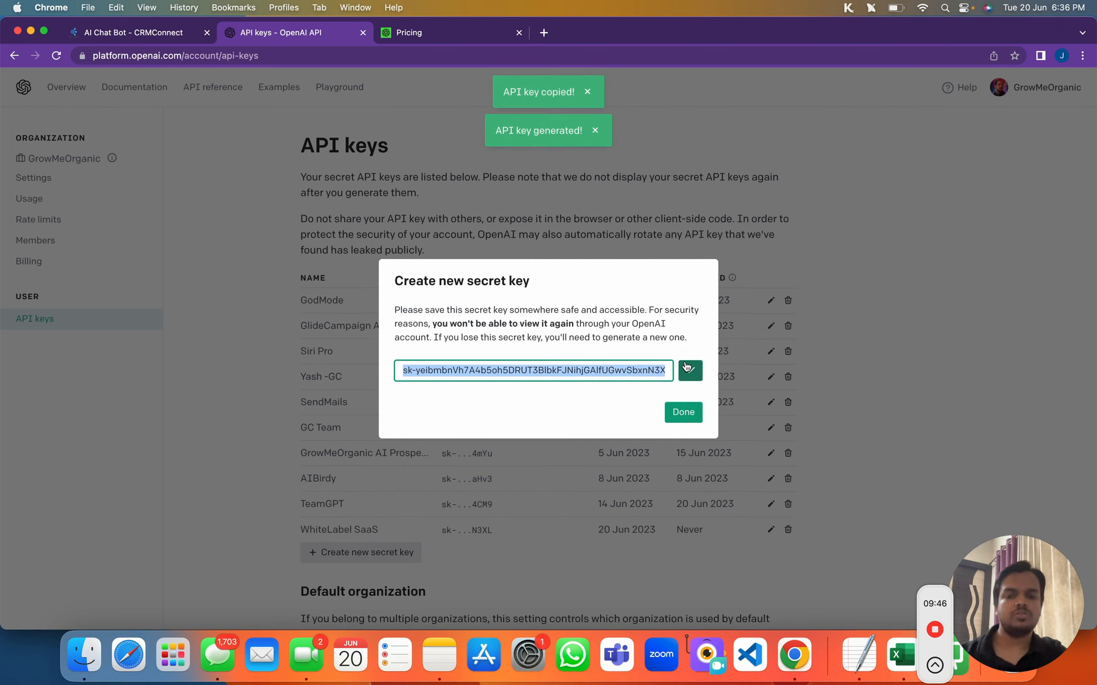
pyautogui.click(691, 413)
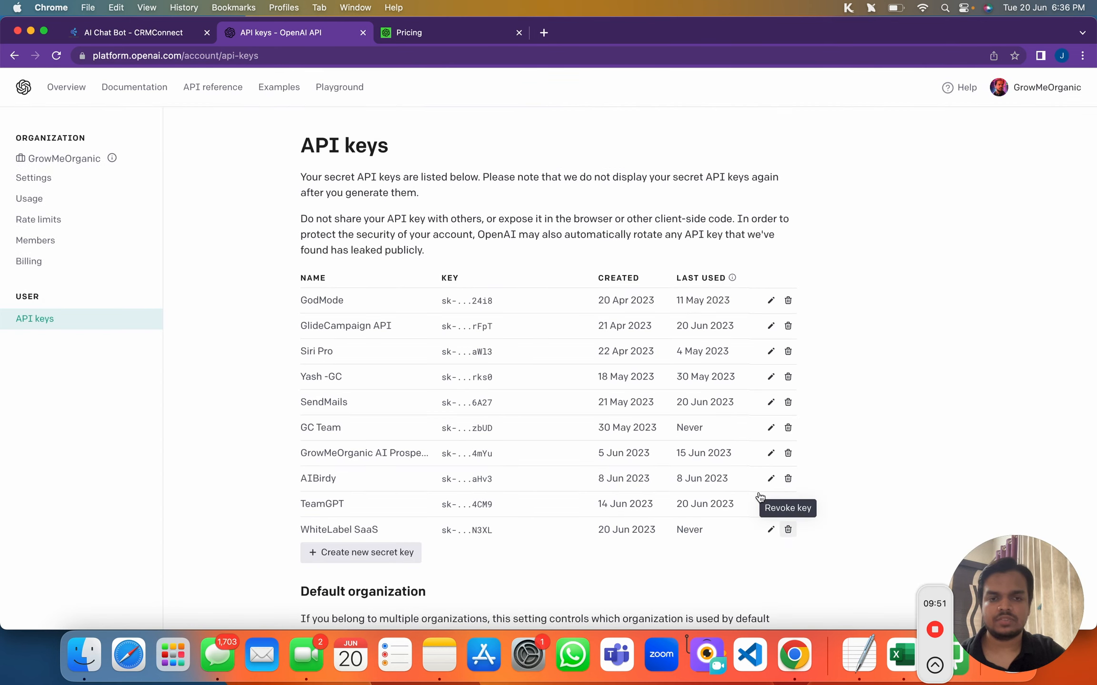
# Paste the copied key into CRMConnect's API Key field, create it, and open the AI Chatbot list
pyautogui.click(184, 35)
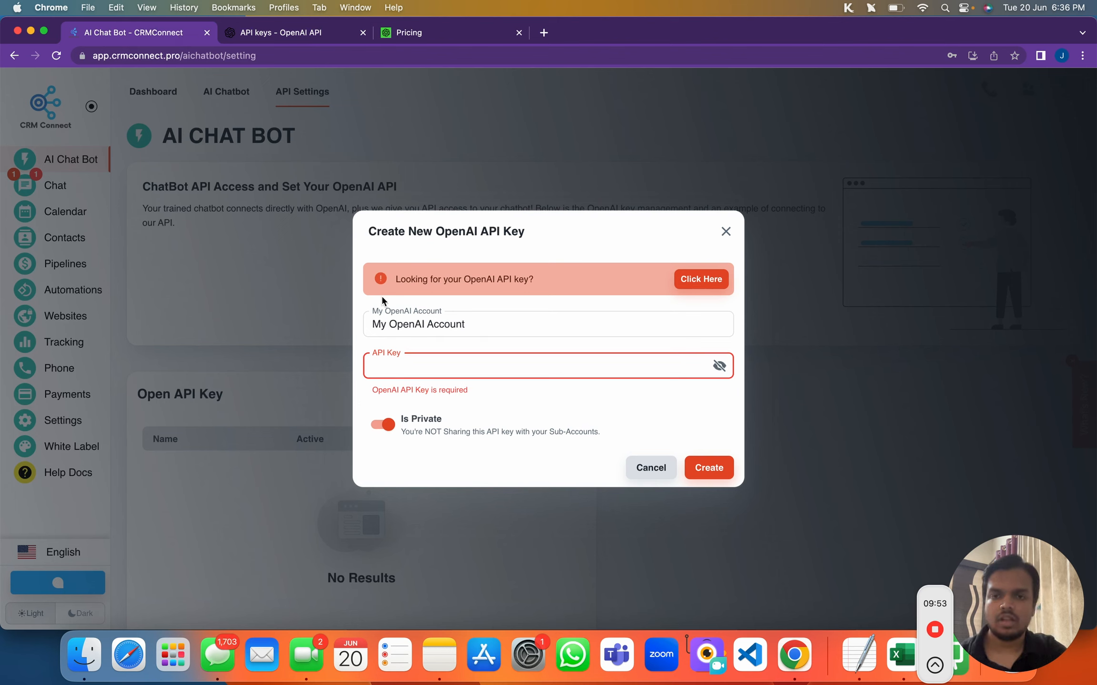
pyautogui.press('super+v')
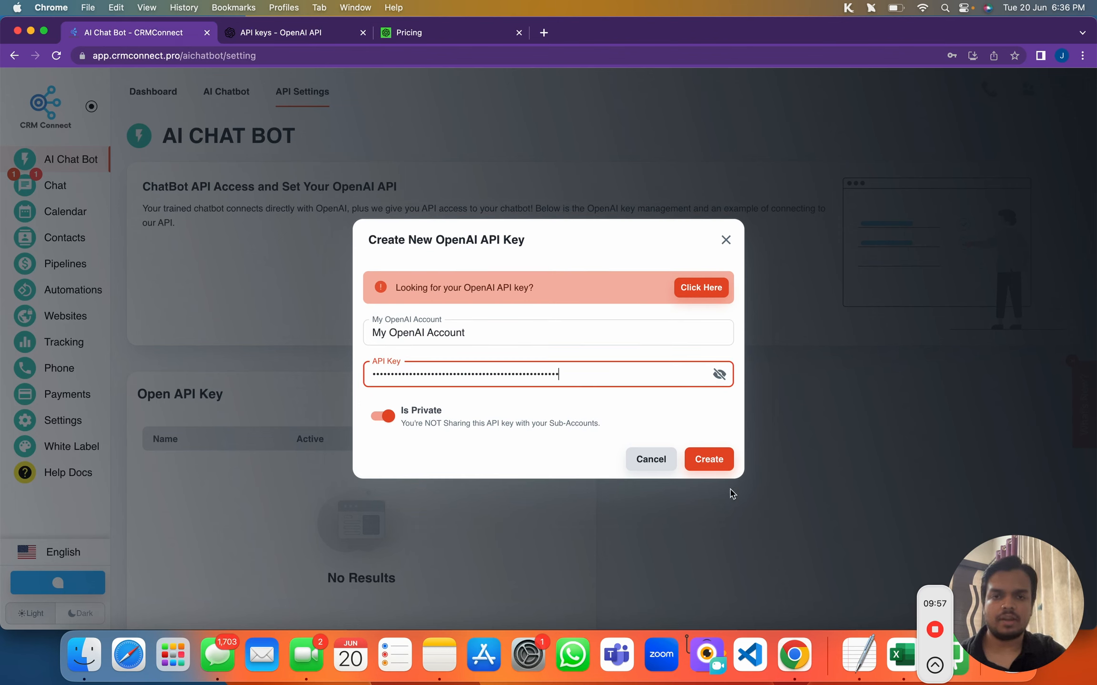
pyautogui.click(708, 460)
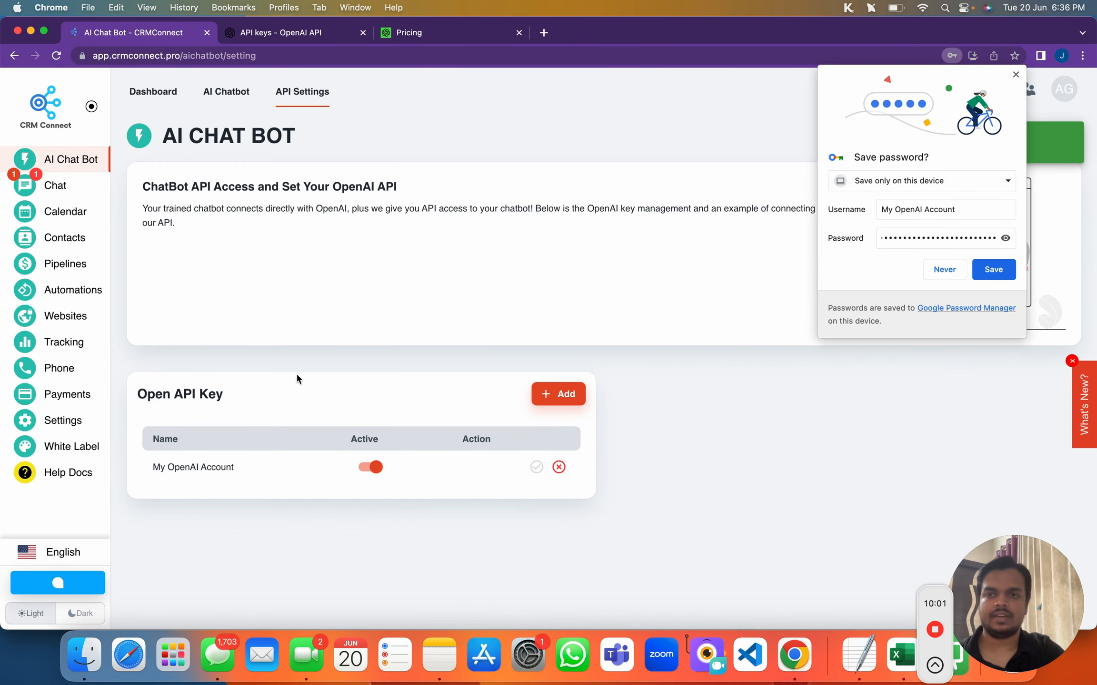
pyautogui.click(215, 94)
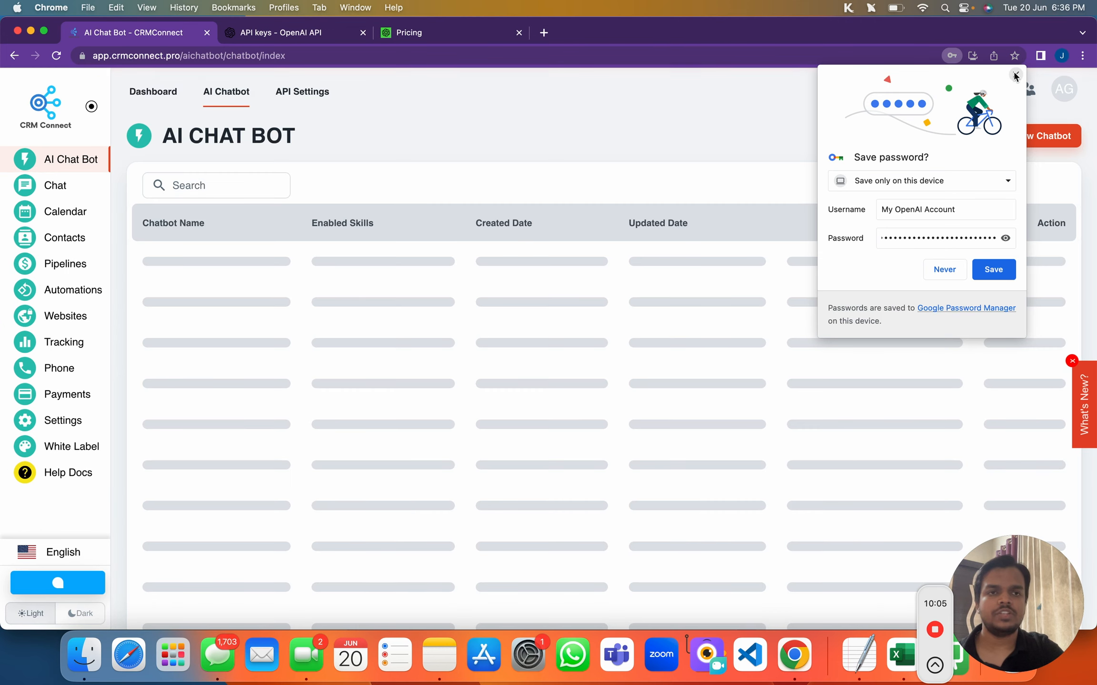
pyautogui.click(1015, 75)
pyautogui.click(1028, 137)
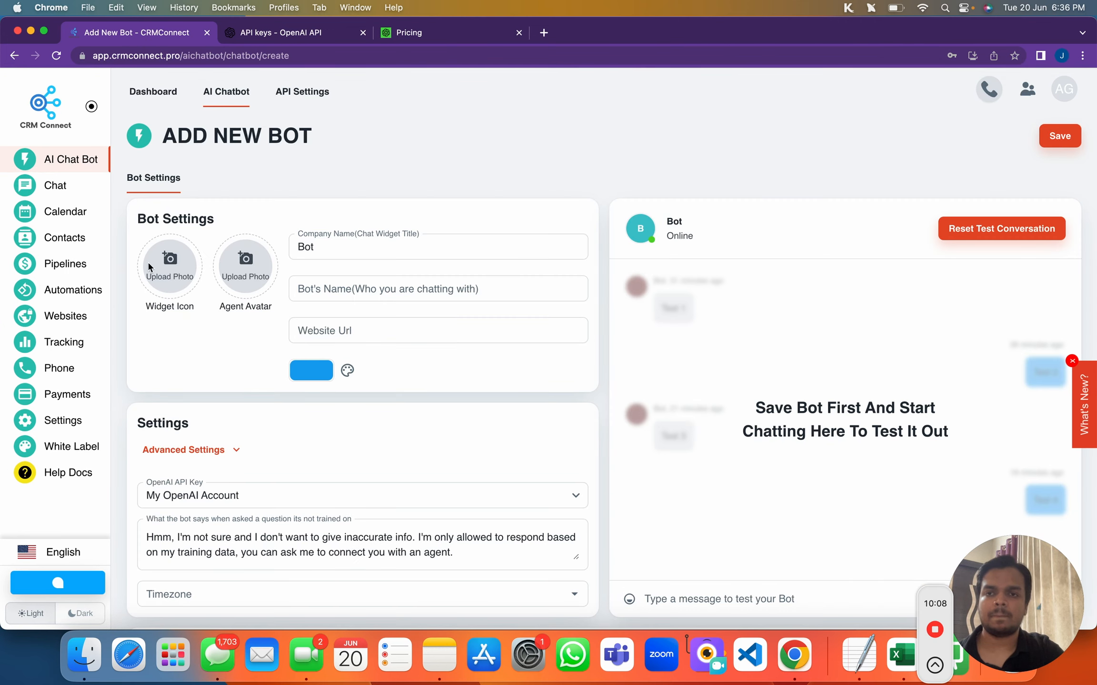
pyautogui.click(308, 247)
pyautogui.doubleClick(308, 247)
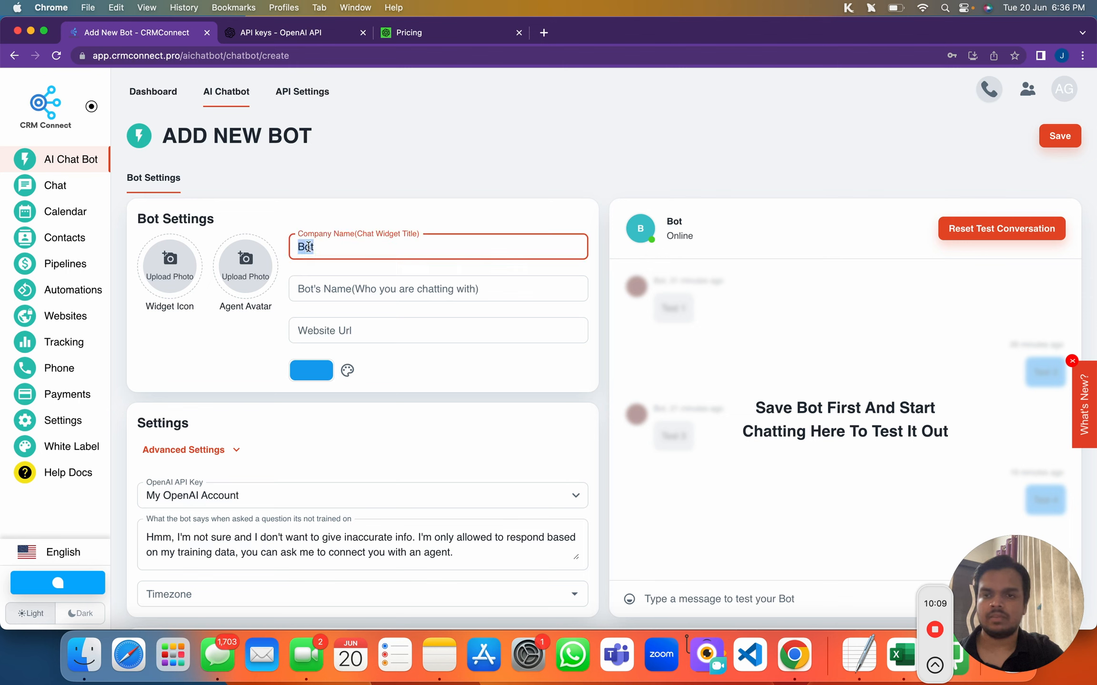
pyautogui.write('CRM')
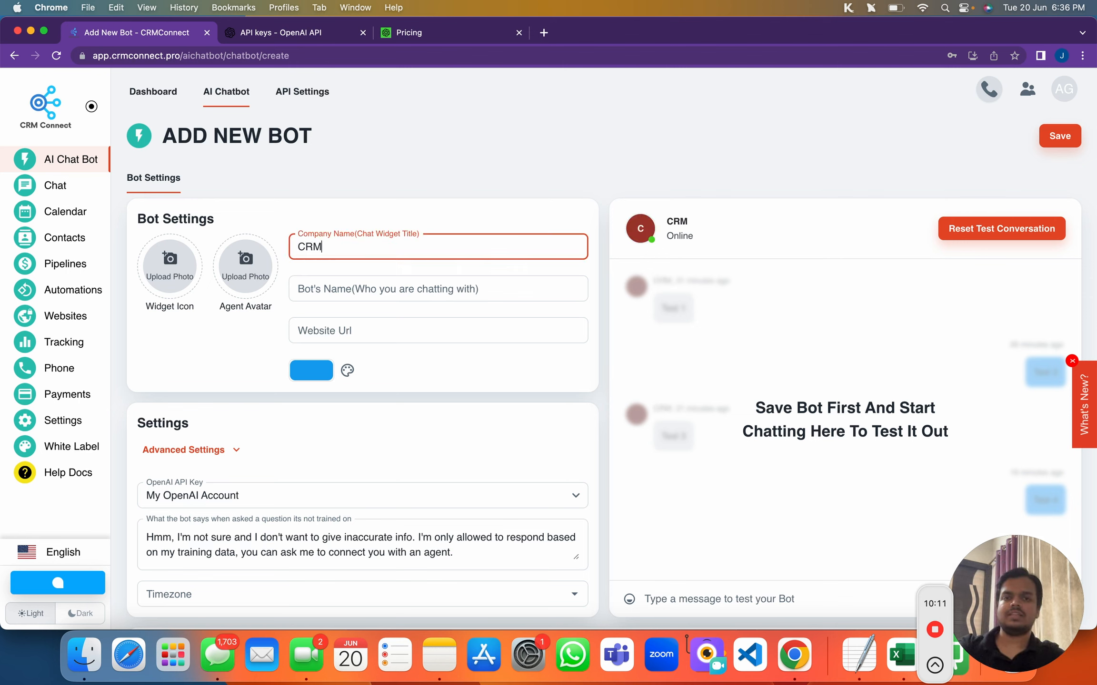
pyautogui.write('Connect')
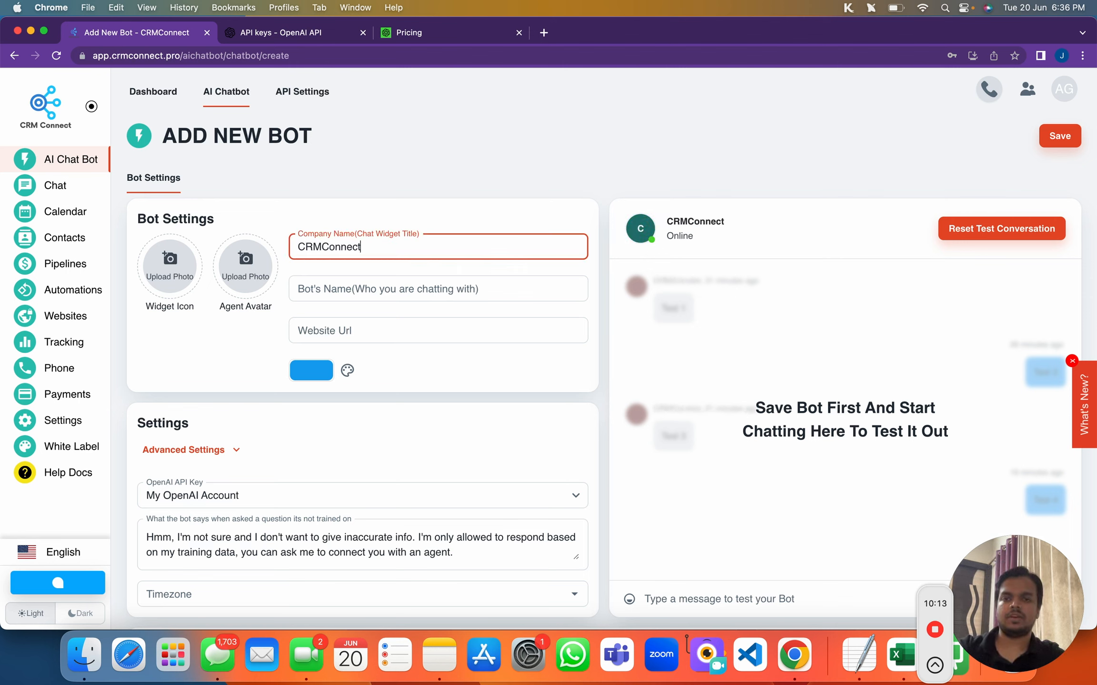
pyautogui.click(332, 284)
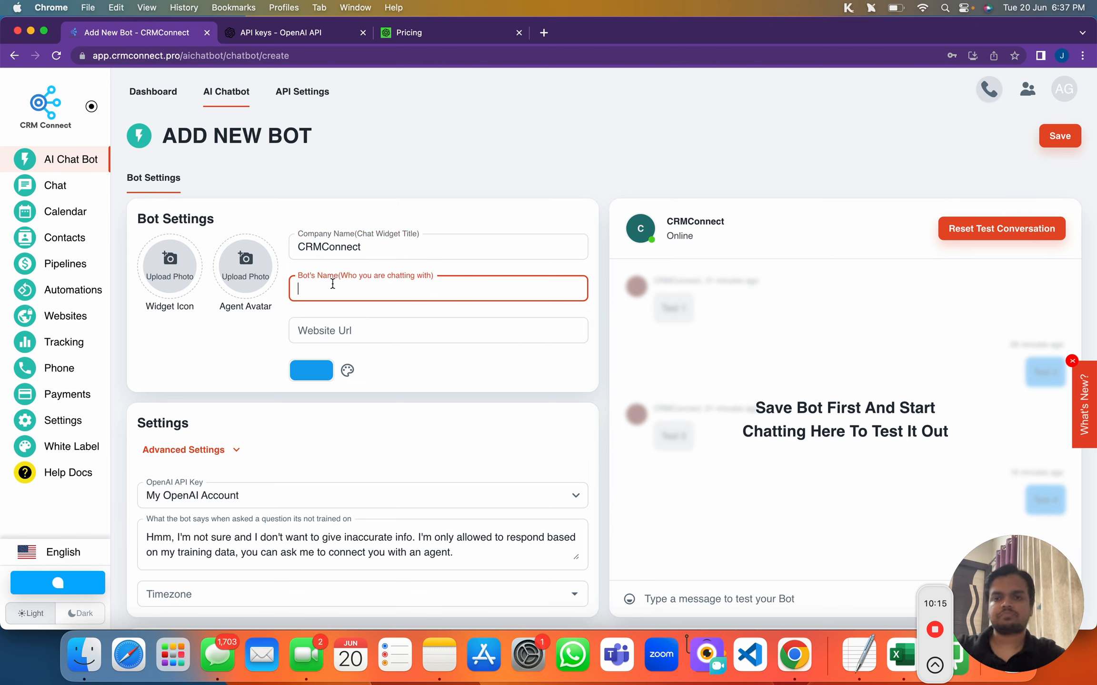
pyautogui.write('John')
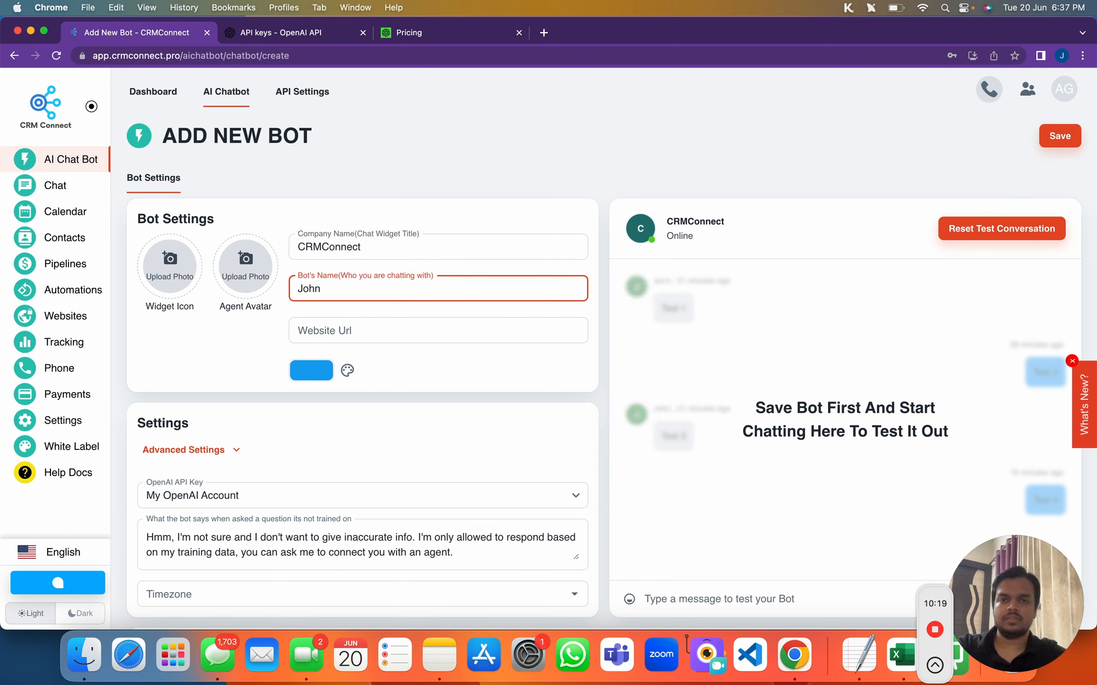
pyautogui.click(334, 325)
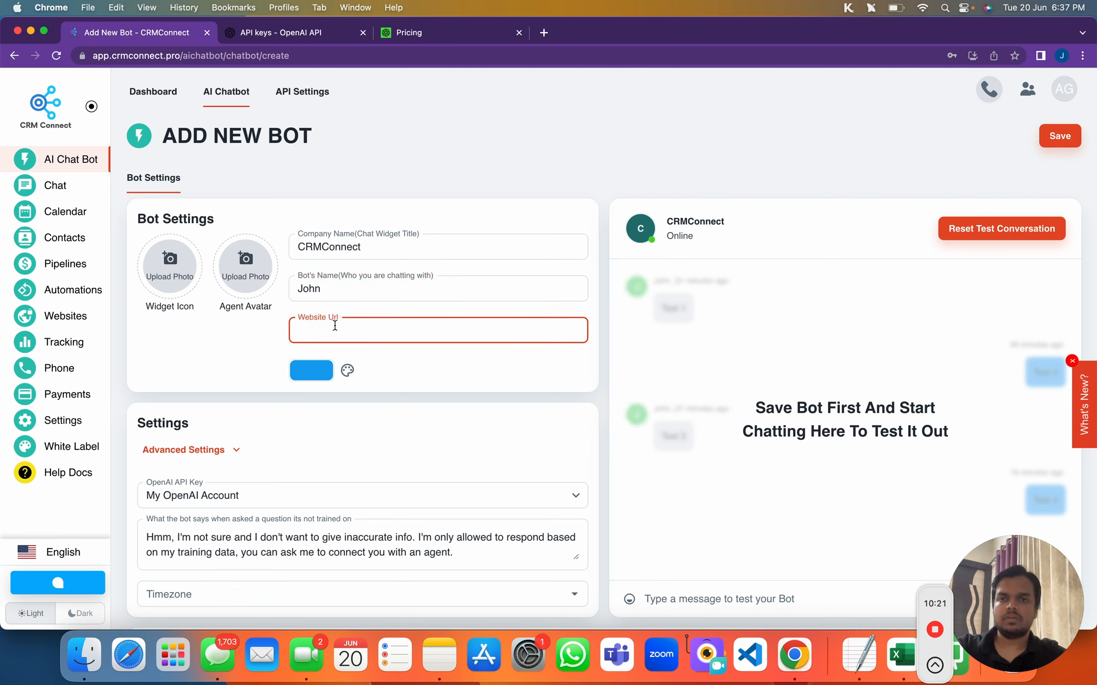
pyautogui.write('https://')
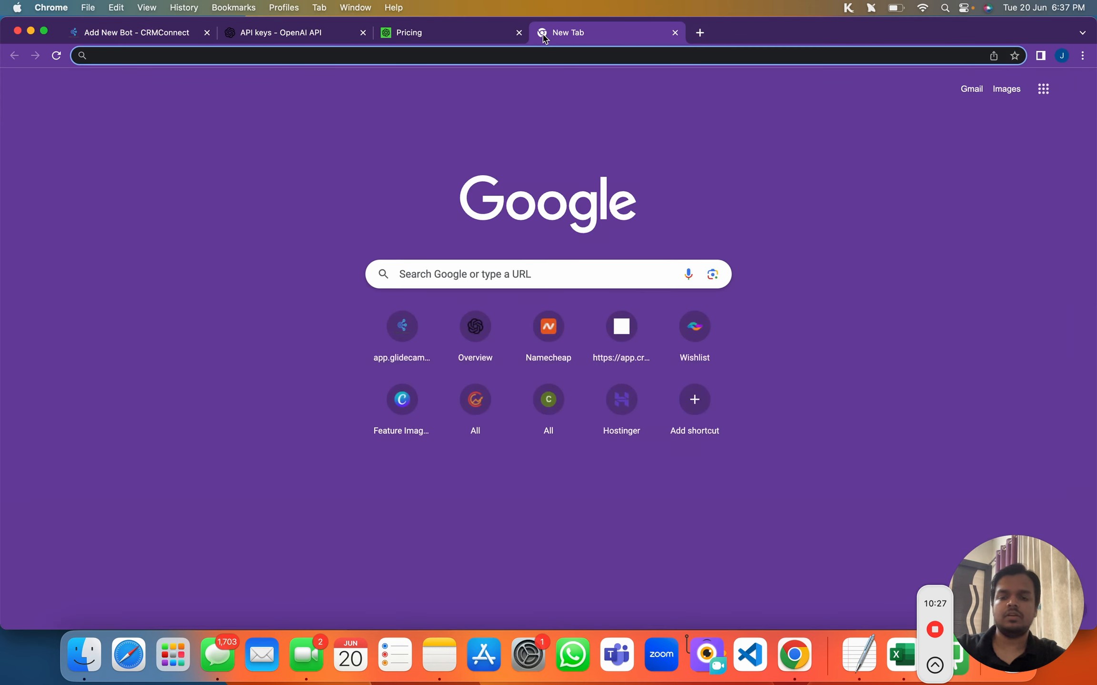
# Load glidecampaign.com and open the Knowledge Base docs archive from its footer
pyautogui.write('glidecampaign.com')
pyautogui.press('Return')
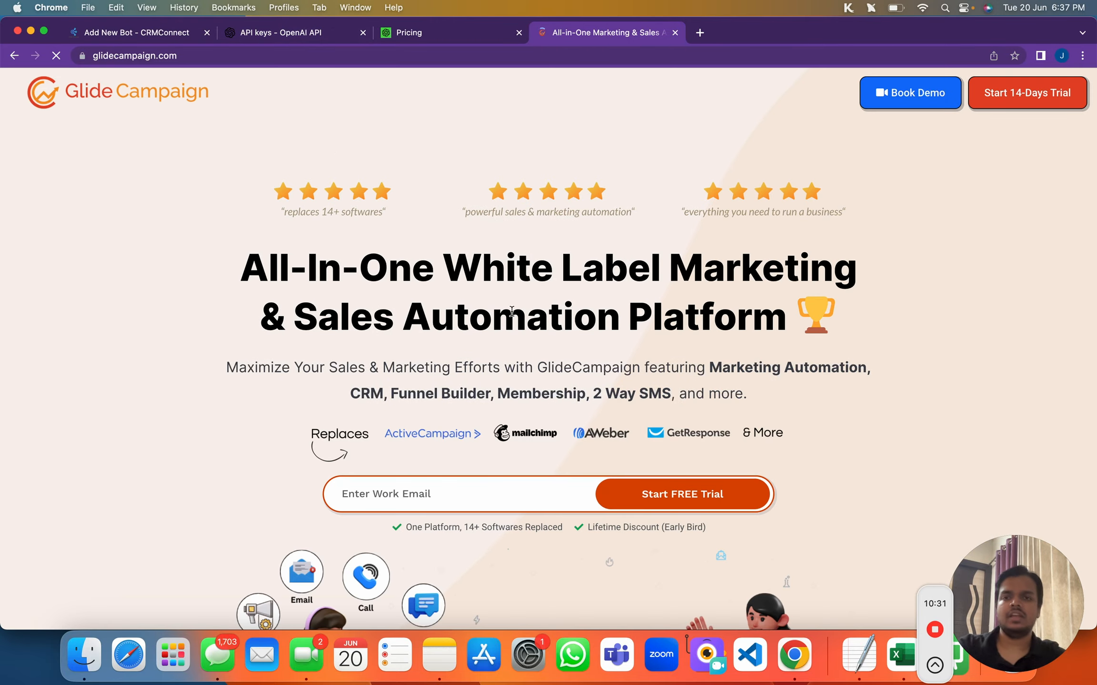
pyautogui.scroll(-15, 522, 378)
pyautogui.scroll(-20, 522, 378)
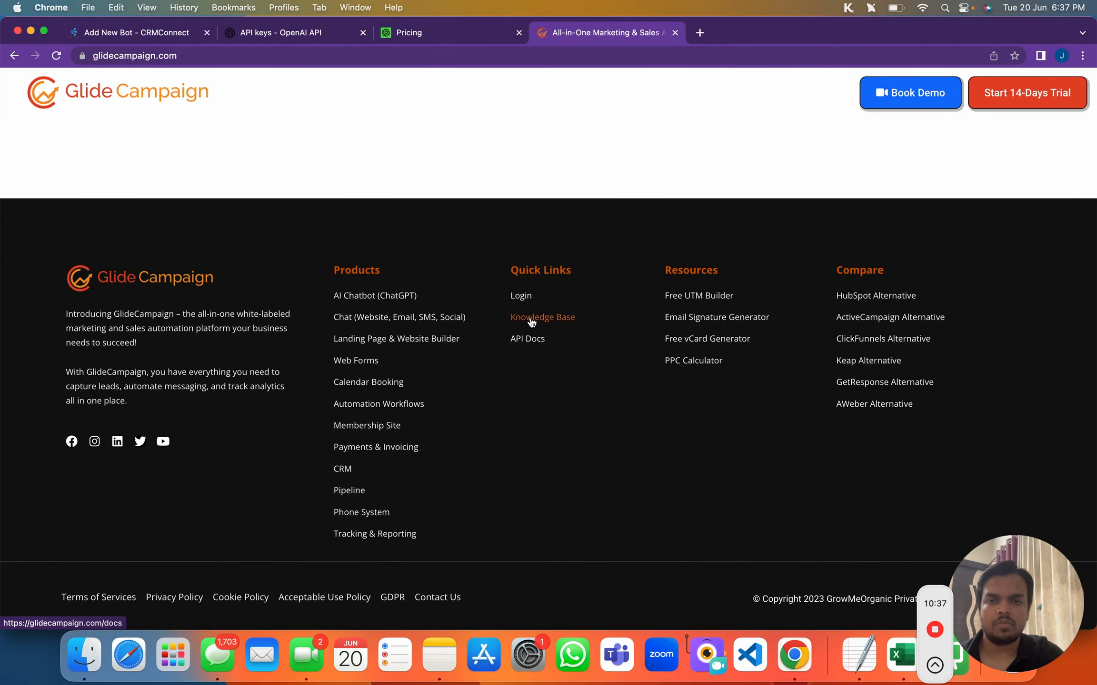
pyautogui.click(532, 318)
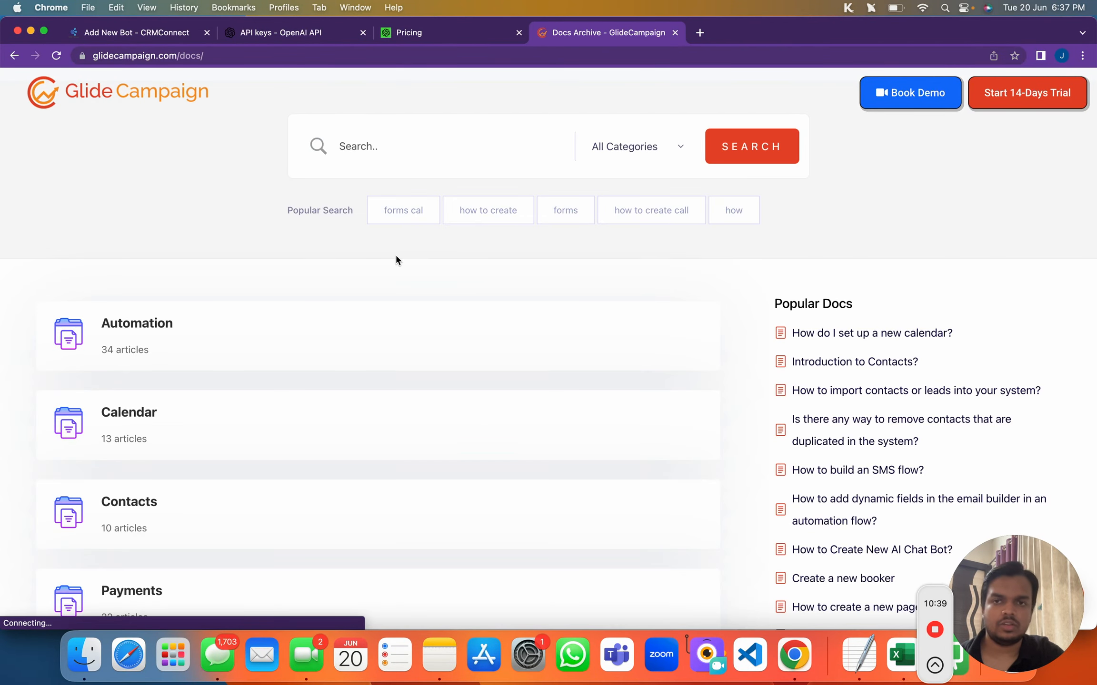
pyautogui.scroll(-10, 396, 257)
pyautogui.scroll(-7, 397, 260)
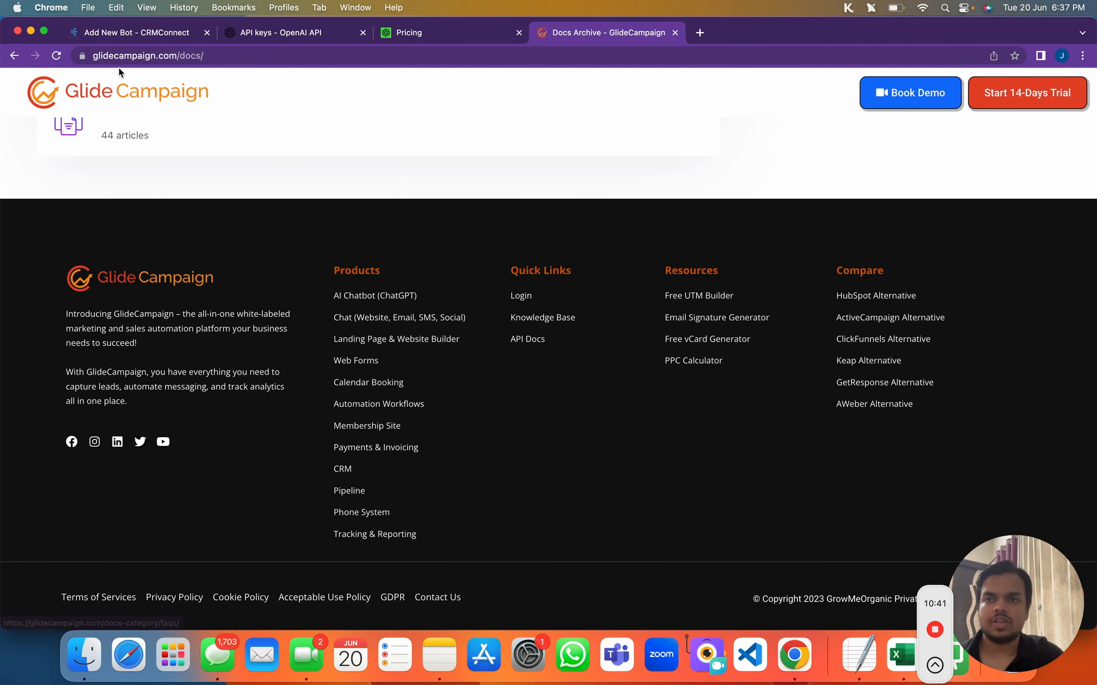
pyautogui.click(134, 57)
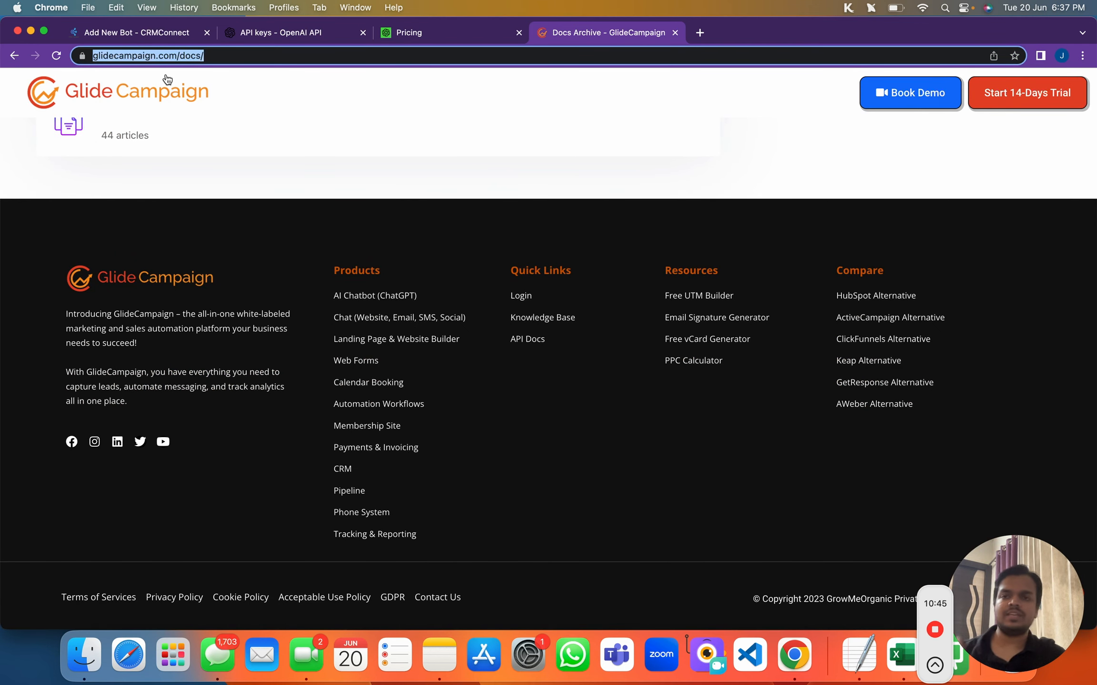
pyautogui.scroll(10, 176, 204)
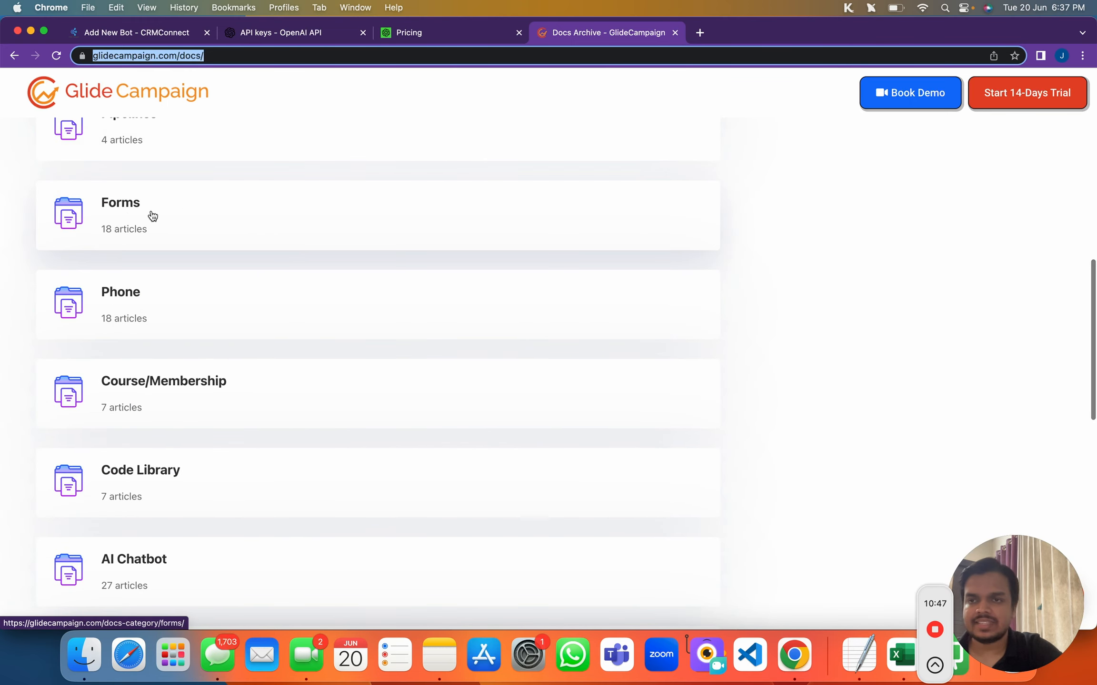
pyautogui.scroll(6, 157, 219)
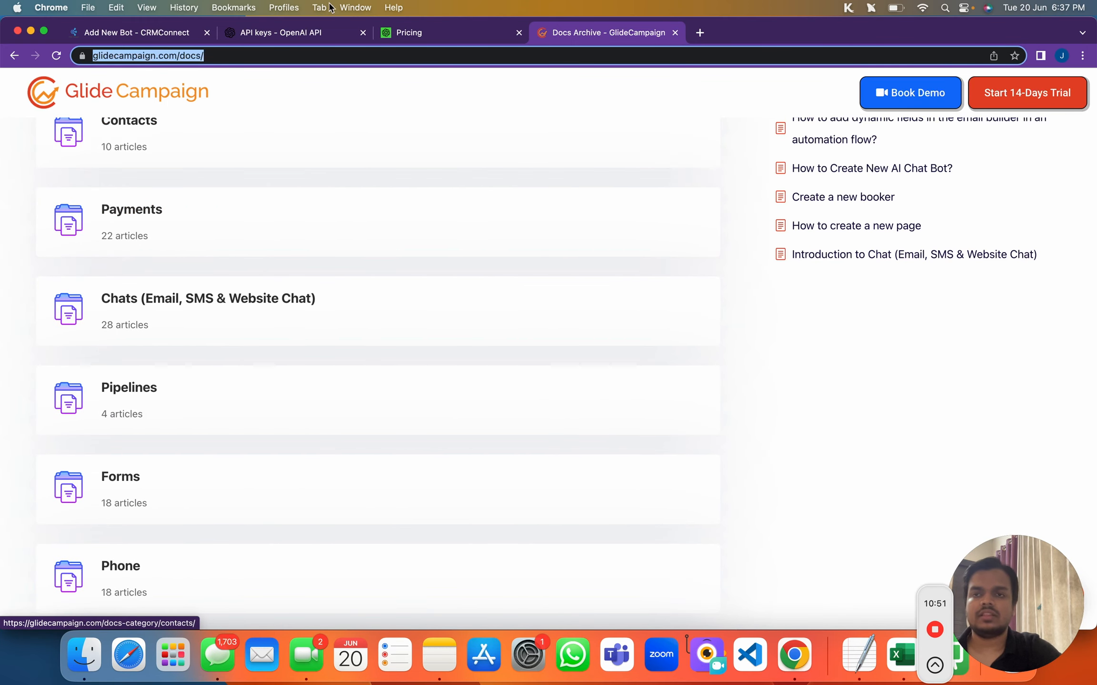
# Scroll through the docs page and select its full address in the address bar
pyautogui.click(184, 56)
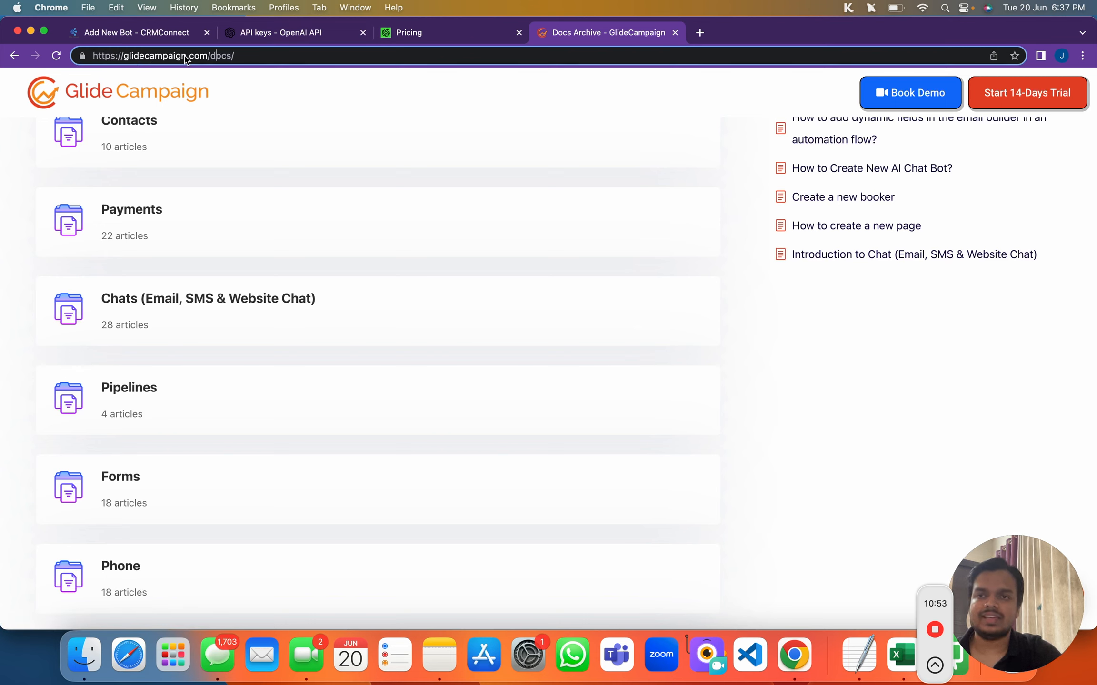
pyautogui.moveTo(210, 55); pyautogui.dragTo(245, 57)
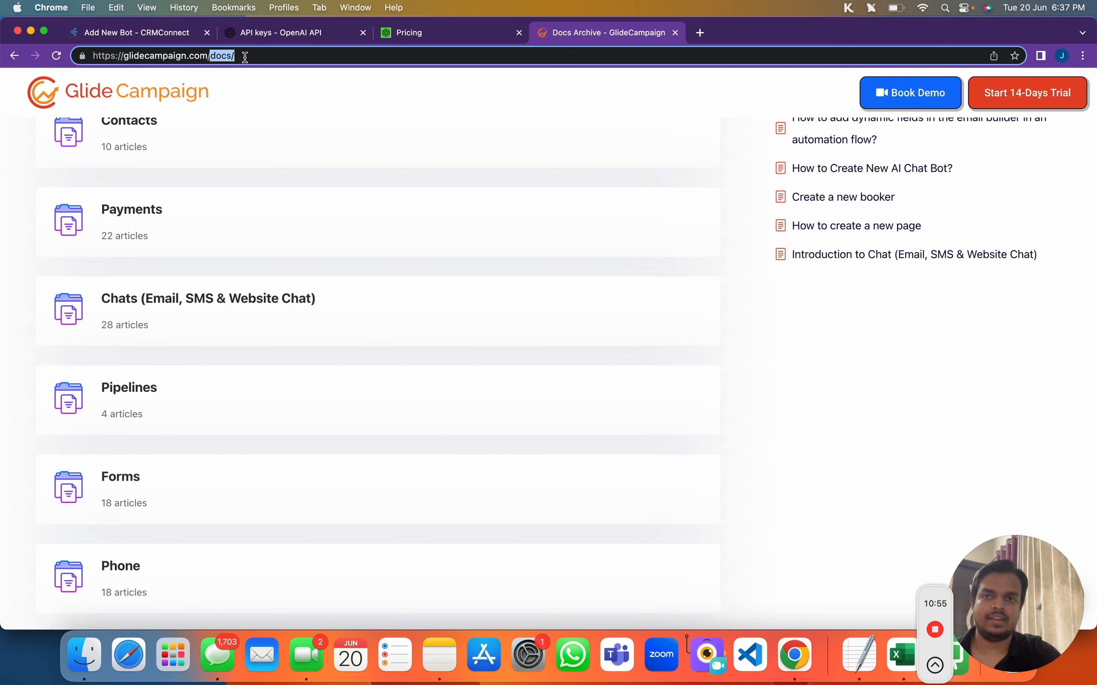
pyautogui.click(245, 57)
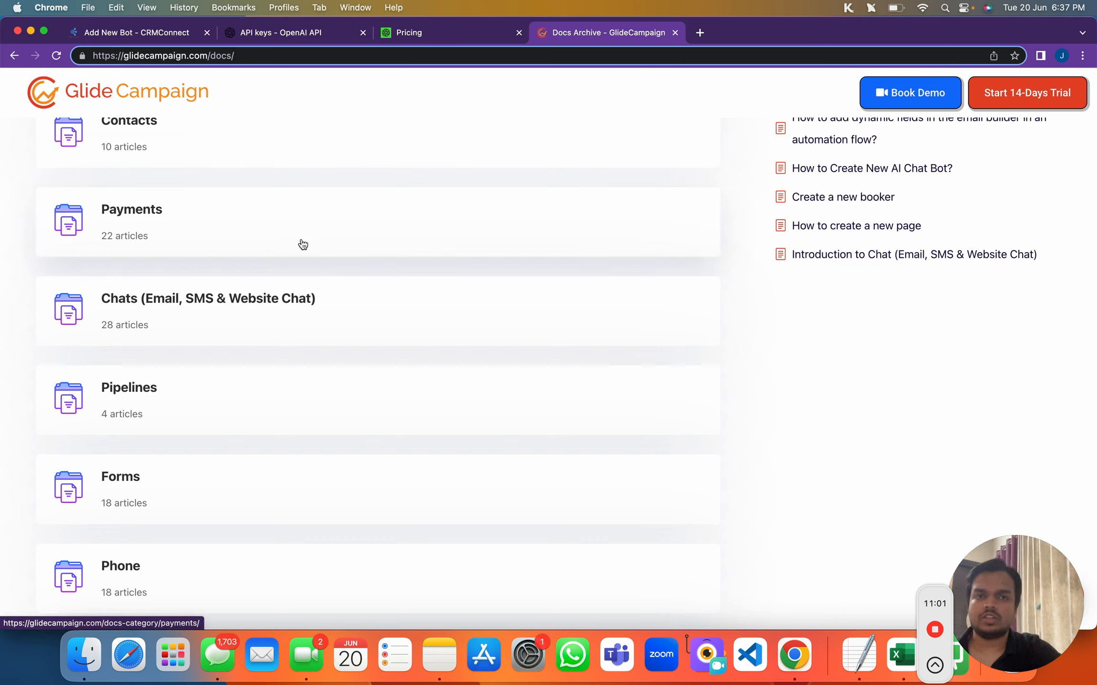
pyautogui.scroll(-10, 303, 244)
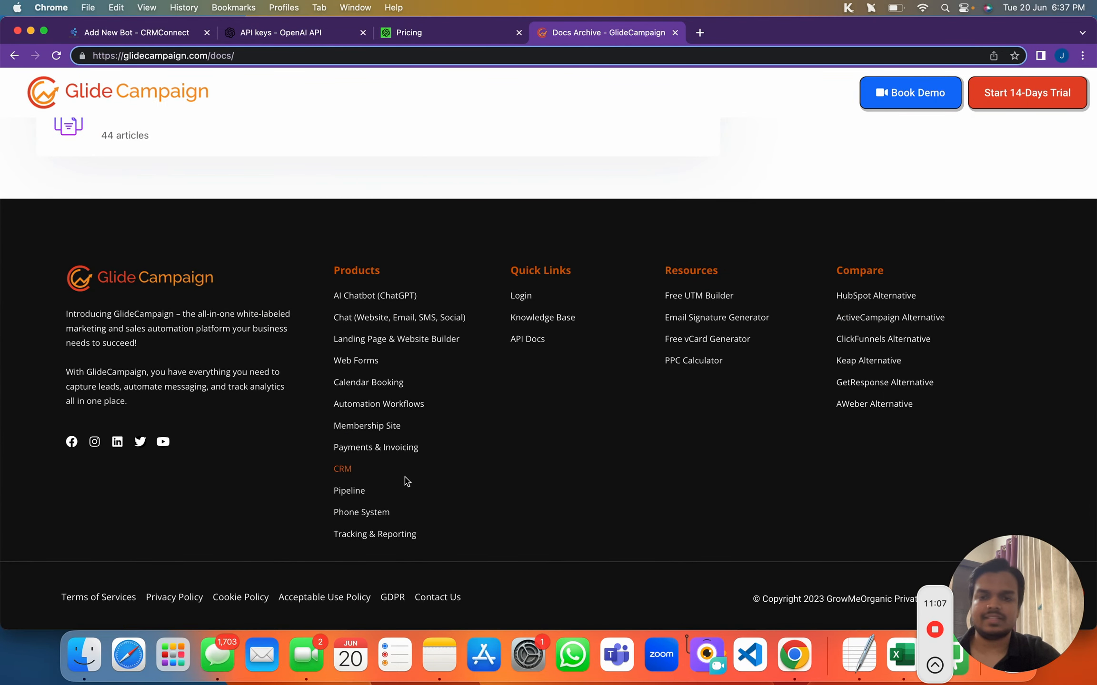
pyautogui.scroll(10, 340, 83)
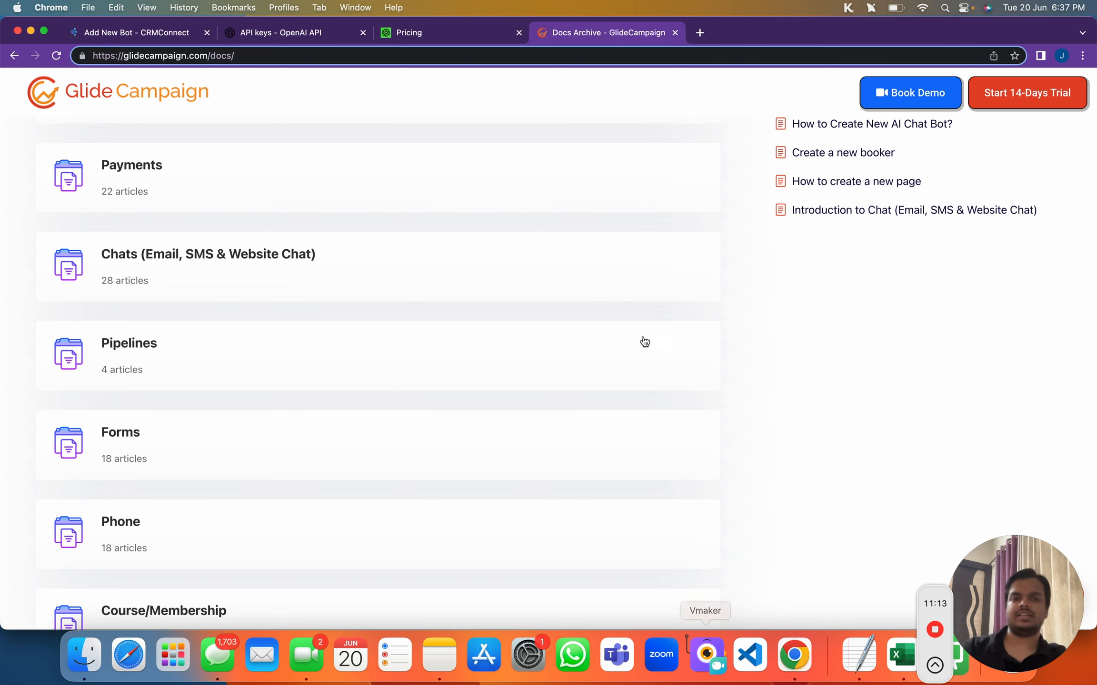
pyautogui.scroll(-10, 628, 445)
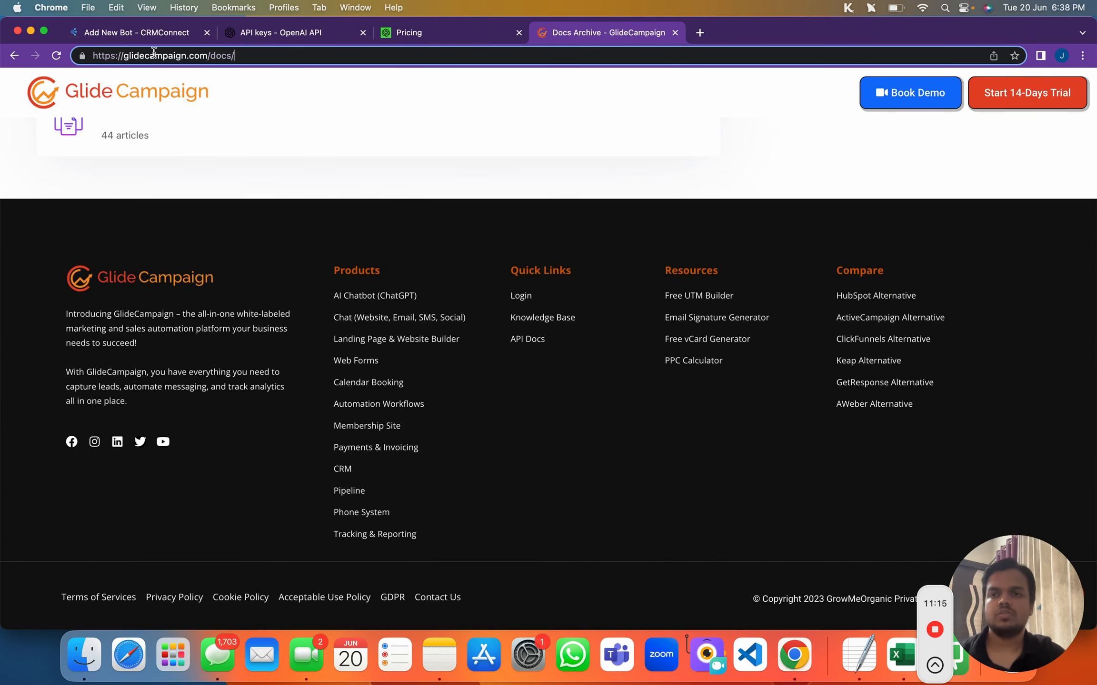
pyautogui.click(153, 55)
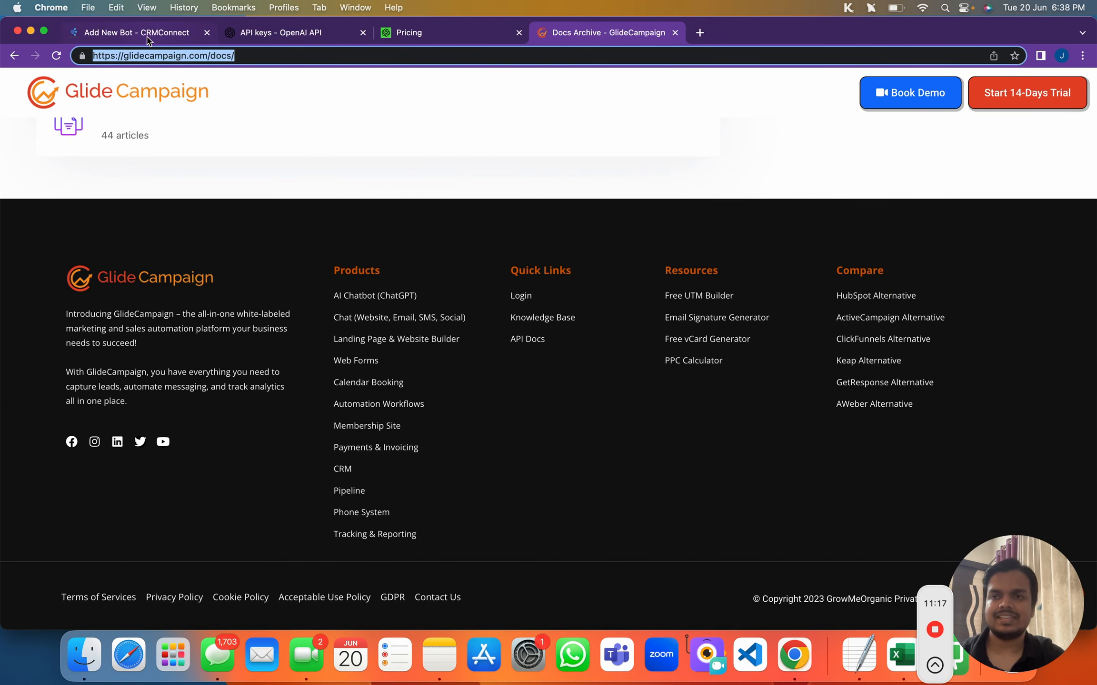
pyautogui.click(148, 34)
pyautogui.press('super+a')
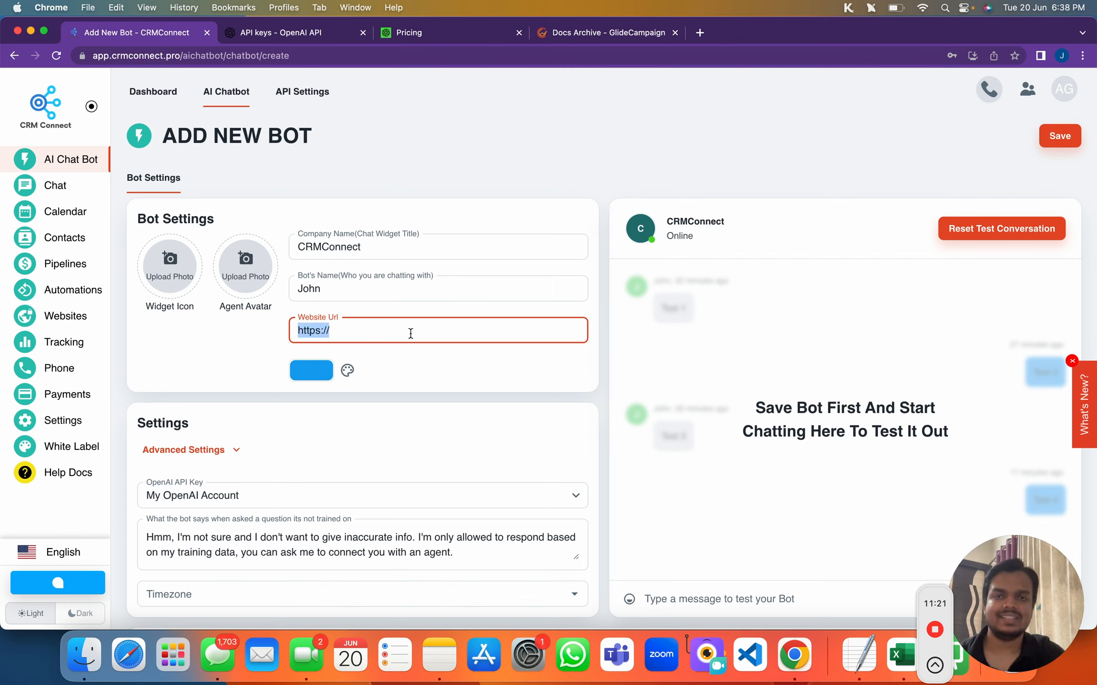
pyautogui.click(638, 32)
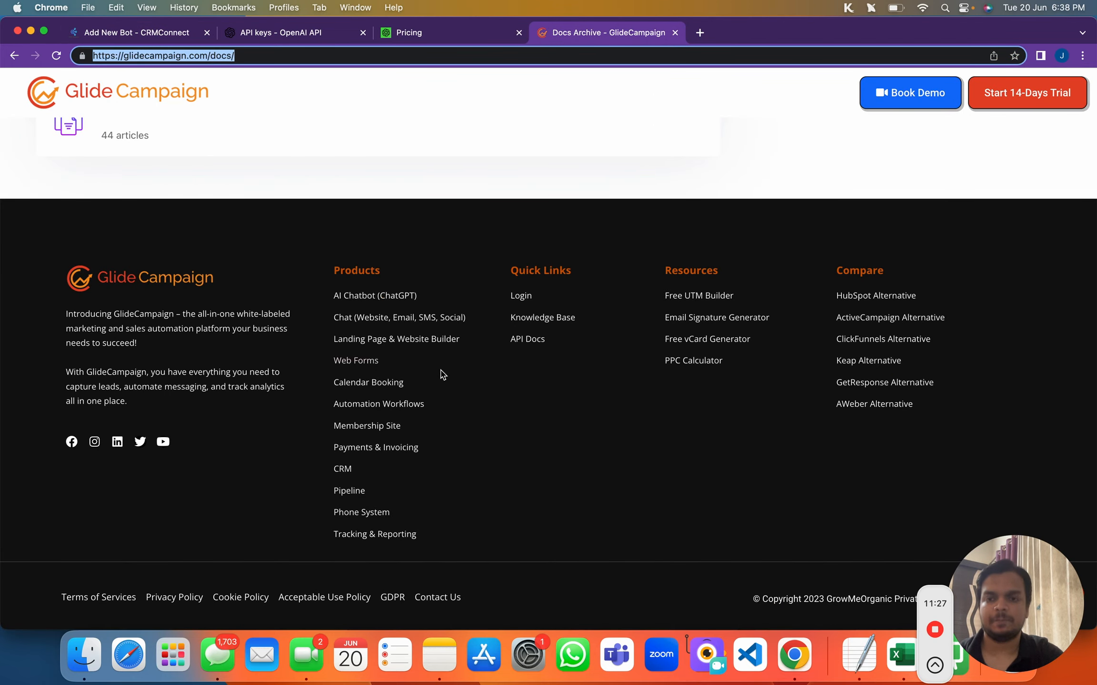
pyautogui.scroll(10, 467, 320)
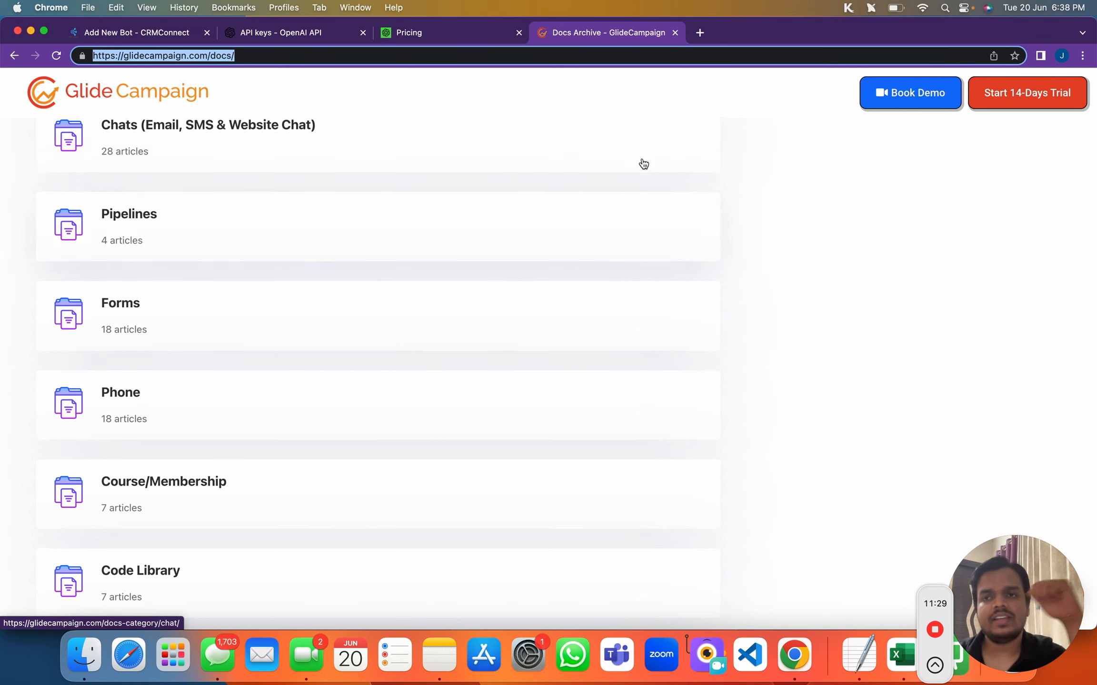
pyautogui.click(699, 33)
pyautogui.write('crm')
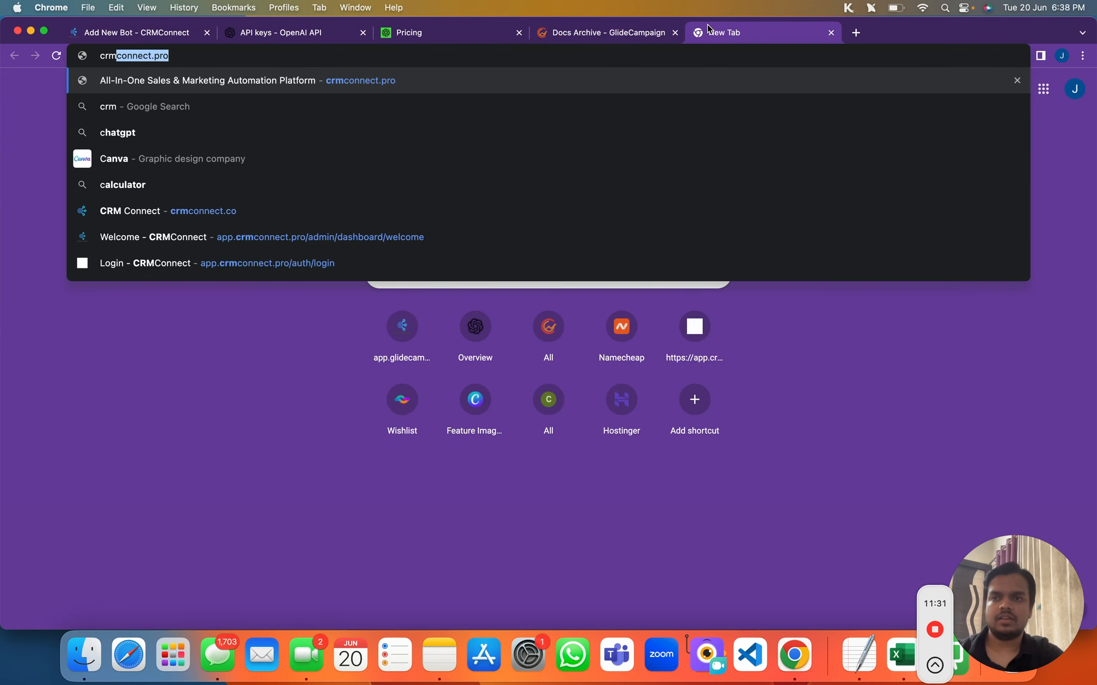
pyautogui.press('Return')
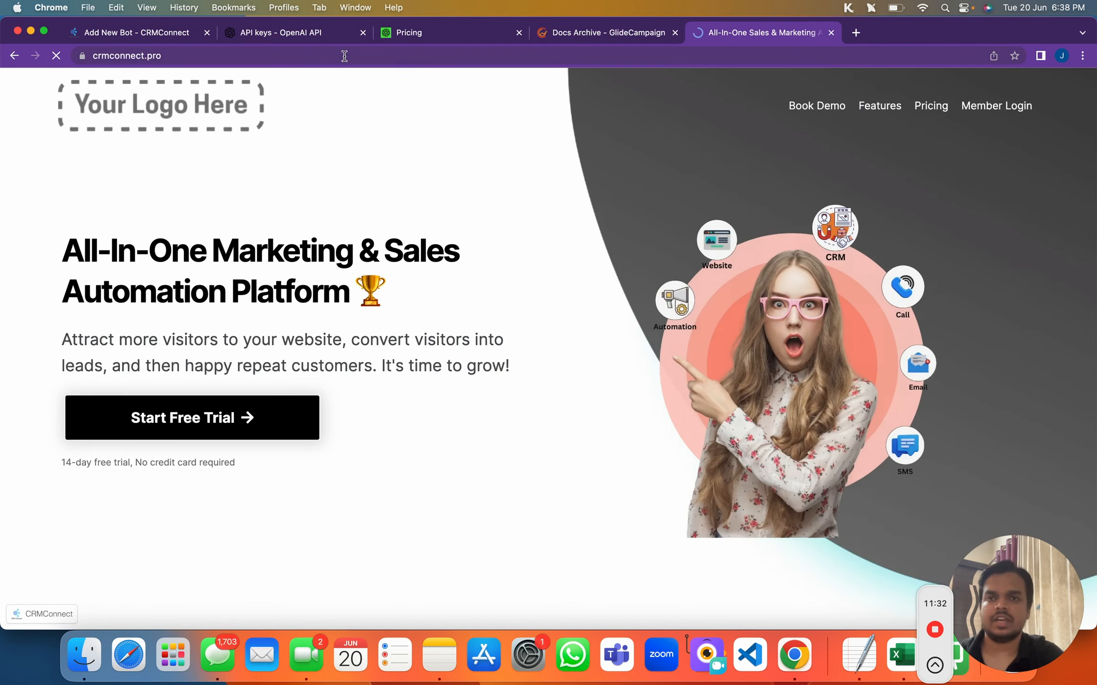
pyautogui.click(344, 56)
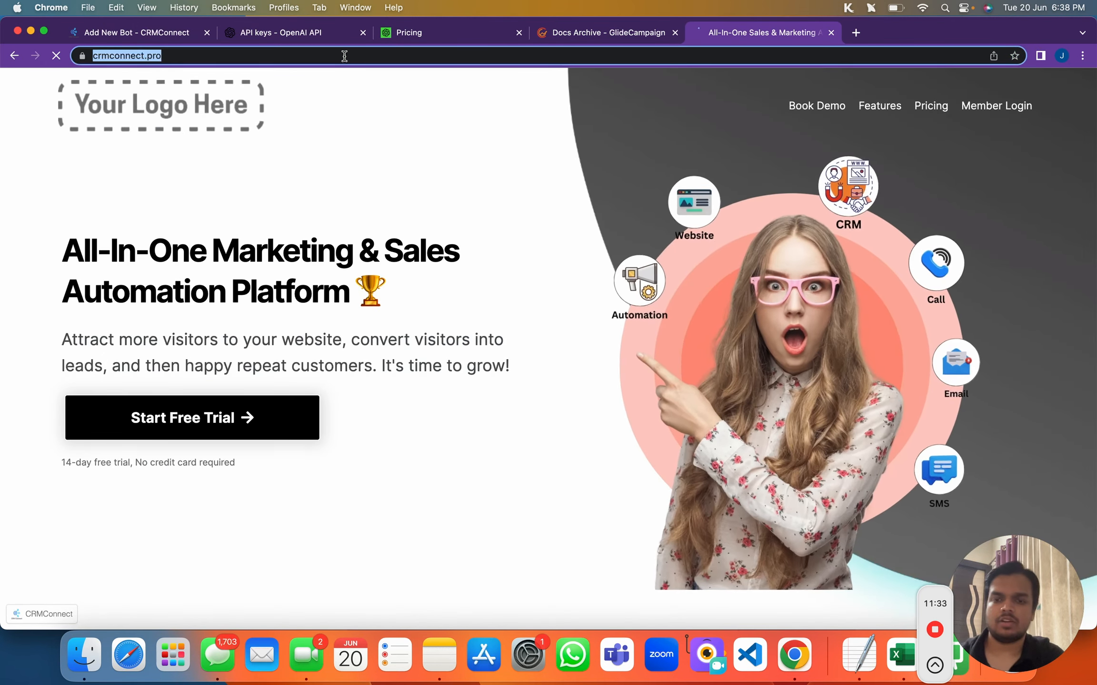
pyautogui.click(132, 34)
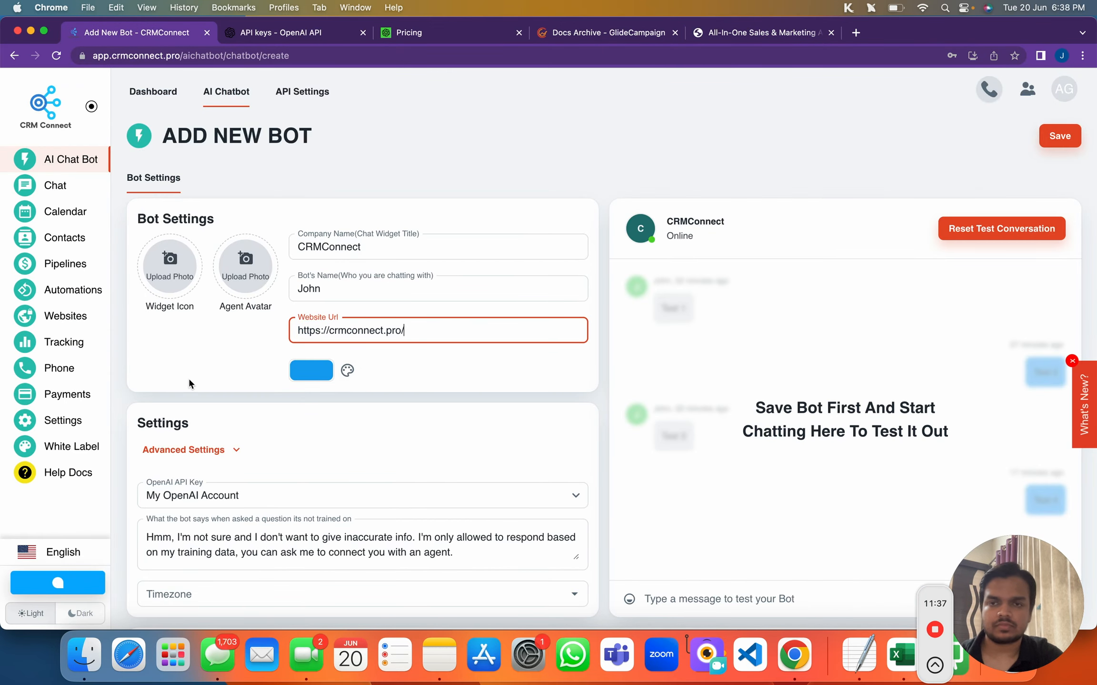
# Upload the robot image from Downloads as the bot's agent avatar
pyautogui.click(250, 260)
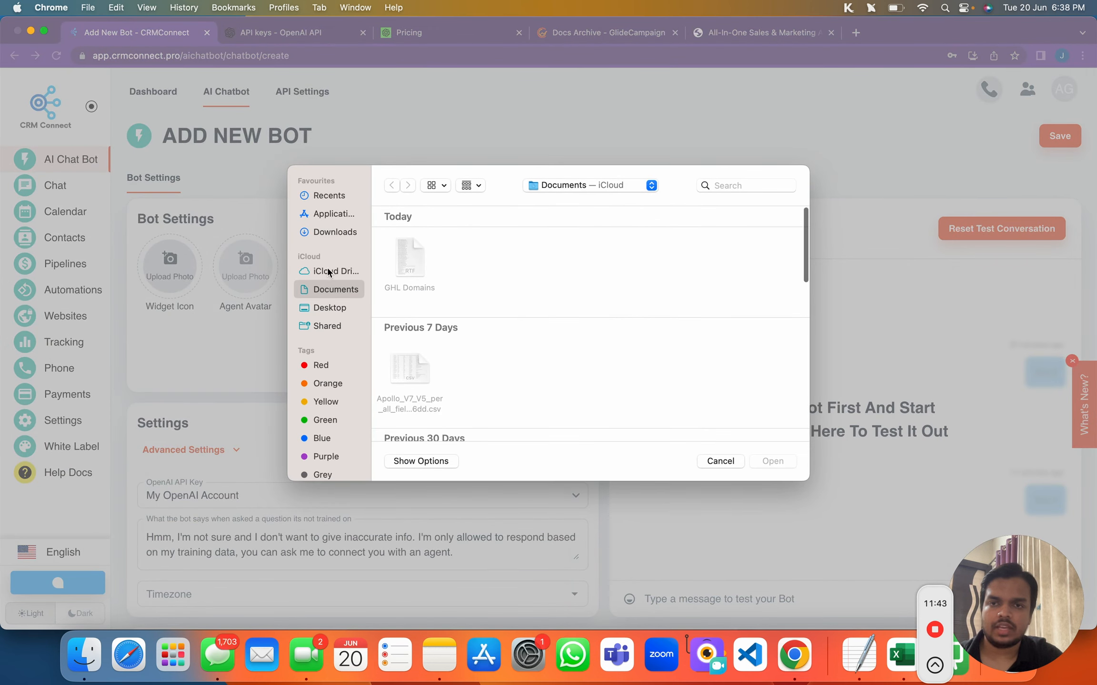
pyautogui.click(337, 234)
pyautogui.scroll(-15, 415, 359)
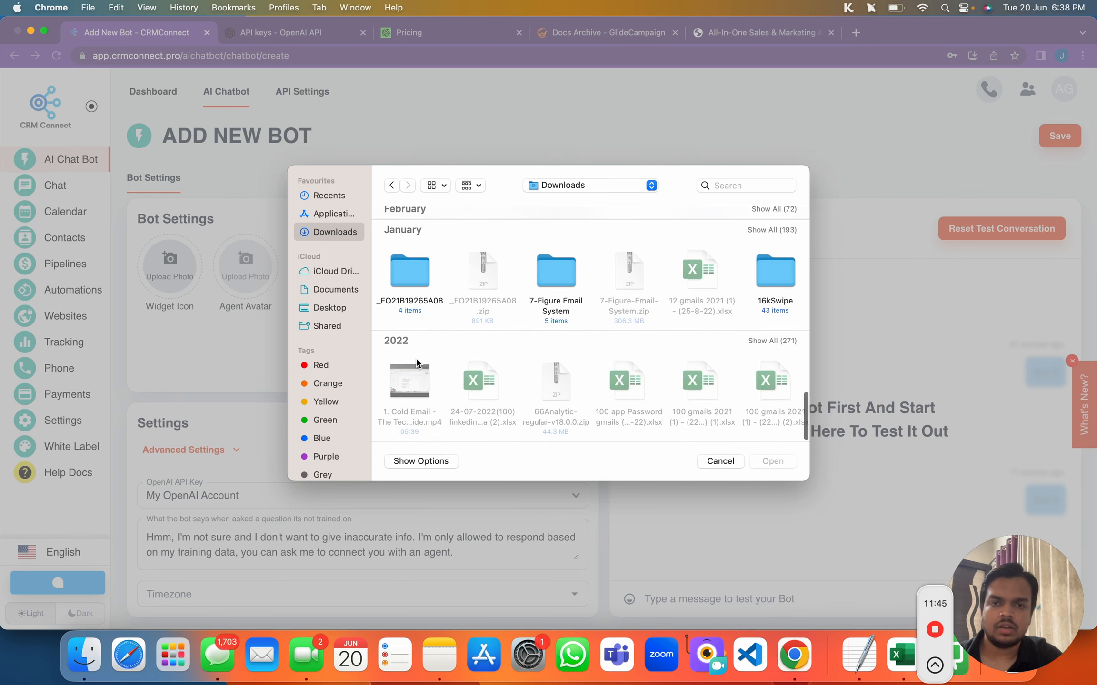
pyautogui.scroll(10, 416, 362)
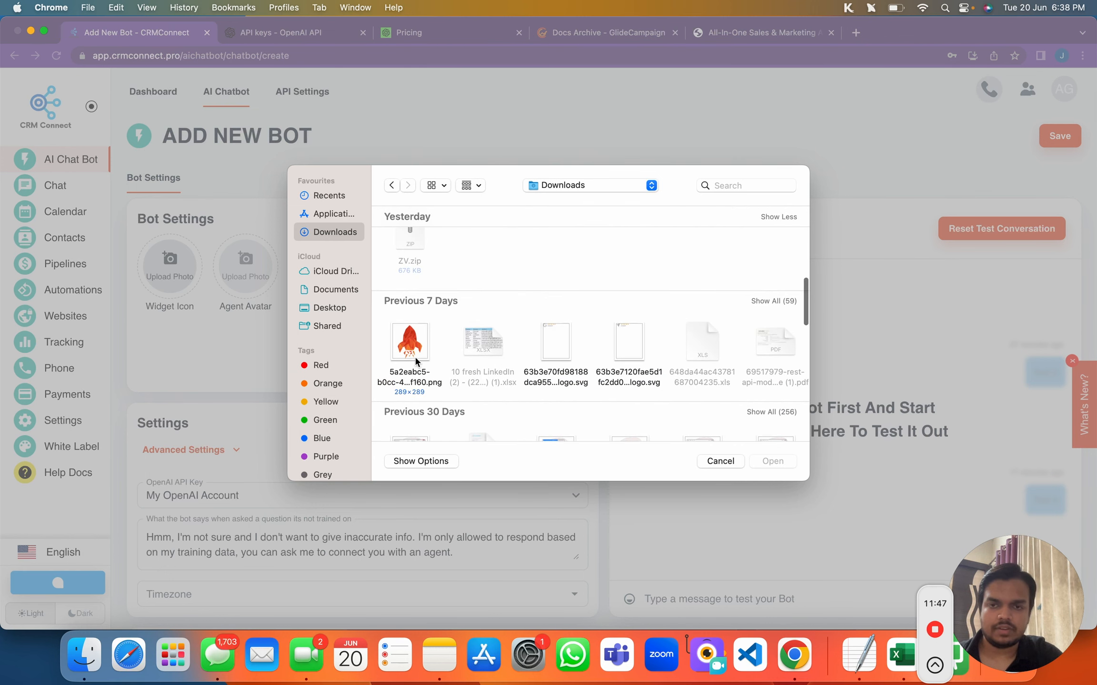
pyautogui.scroll(5, 410, 352)
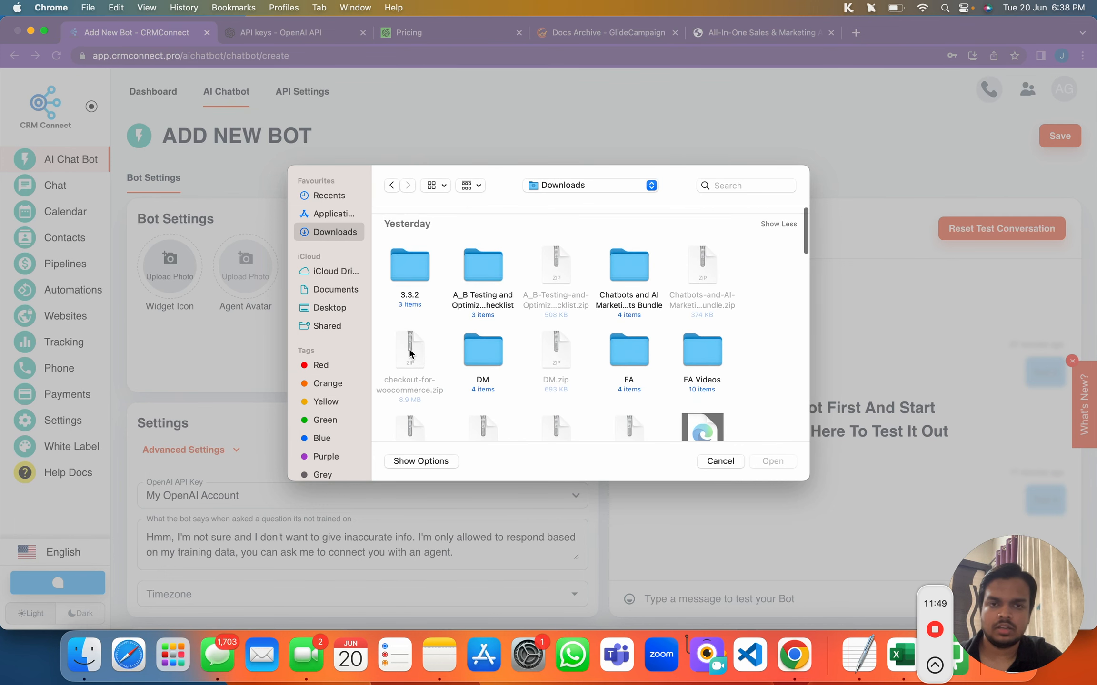
pyautogui.scroll(-10, 524, 295)
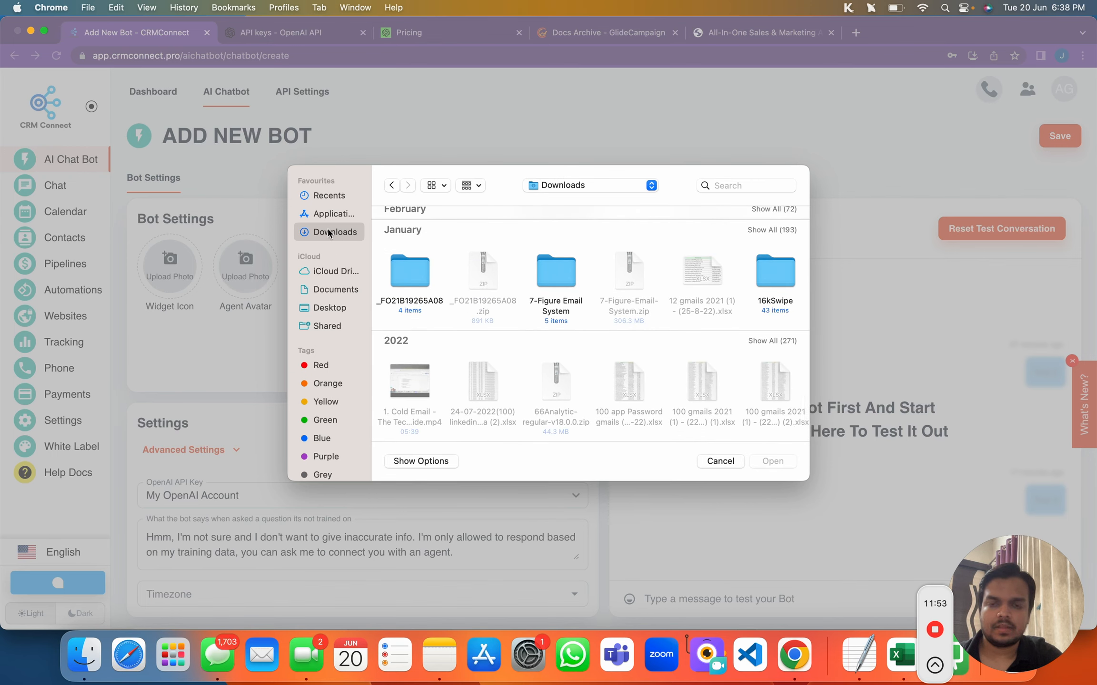
pyautogui.hscroll(5, 555, 377)
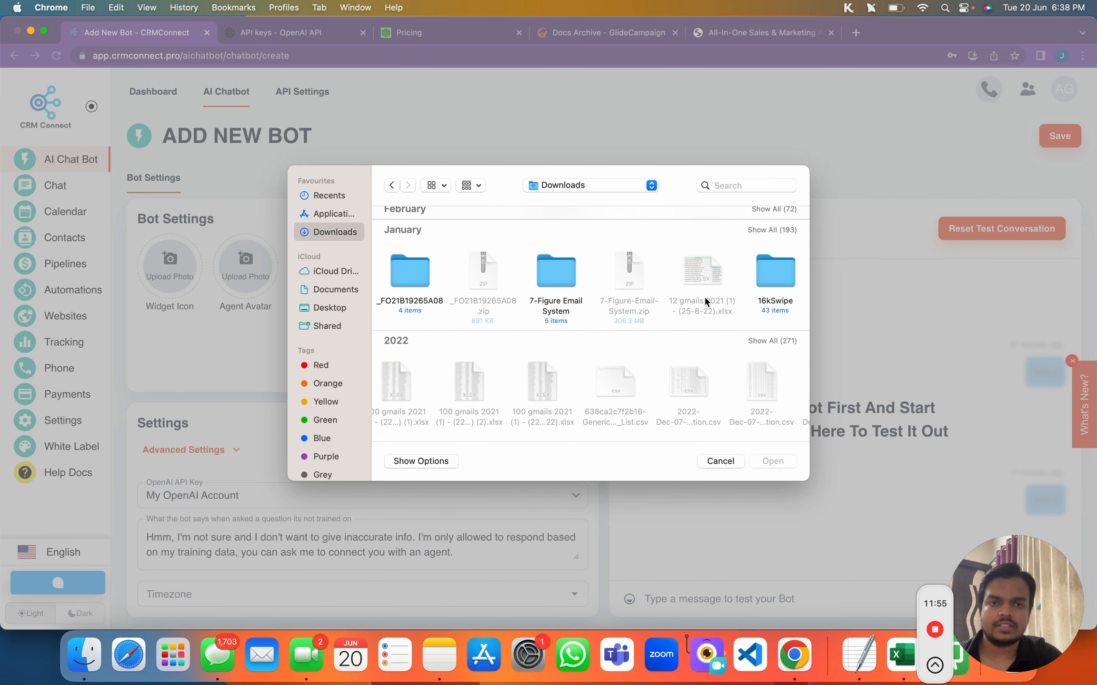
pyautogui.hscroll(10, 705, 301)
pyautogui.hscroll(-10, 705, 302)
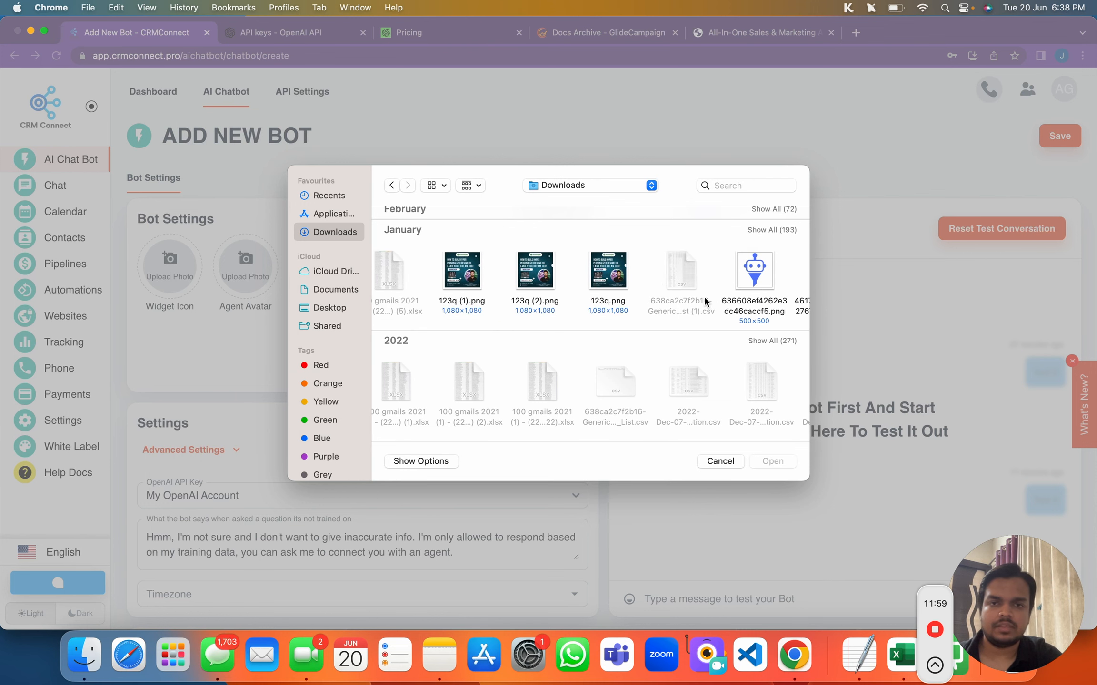
pyautogui.click(745, 283)
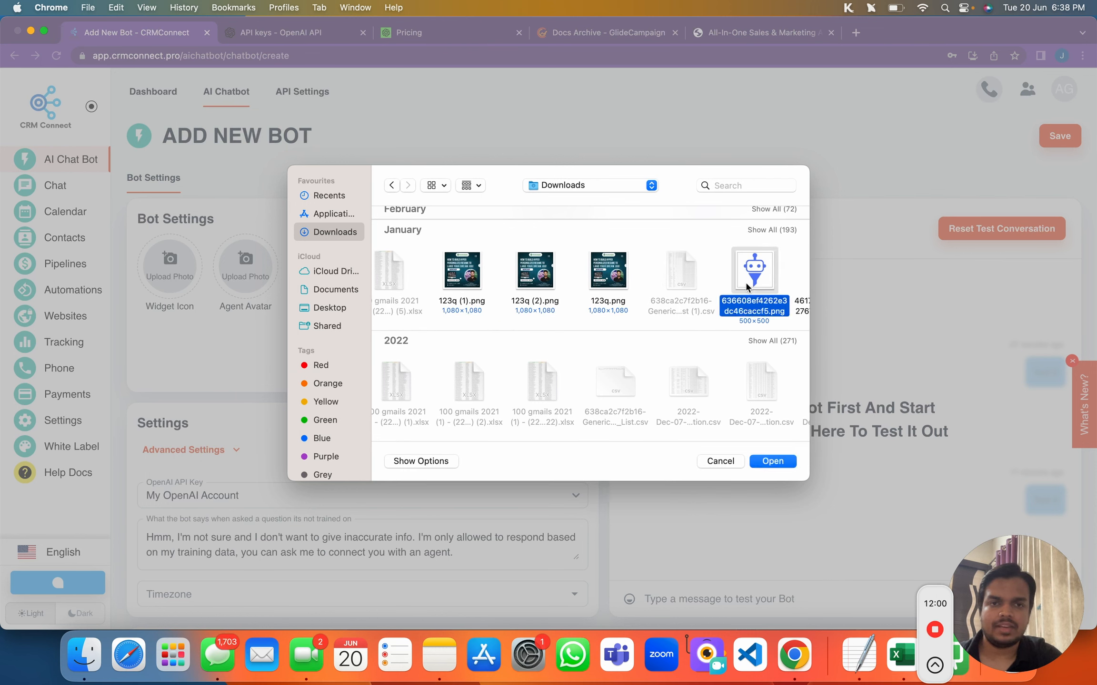
pyautogui.click(770, 463)
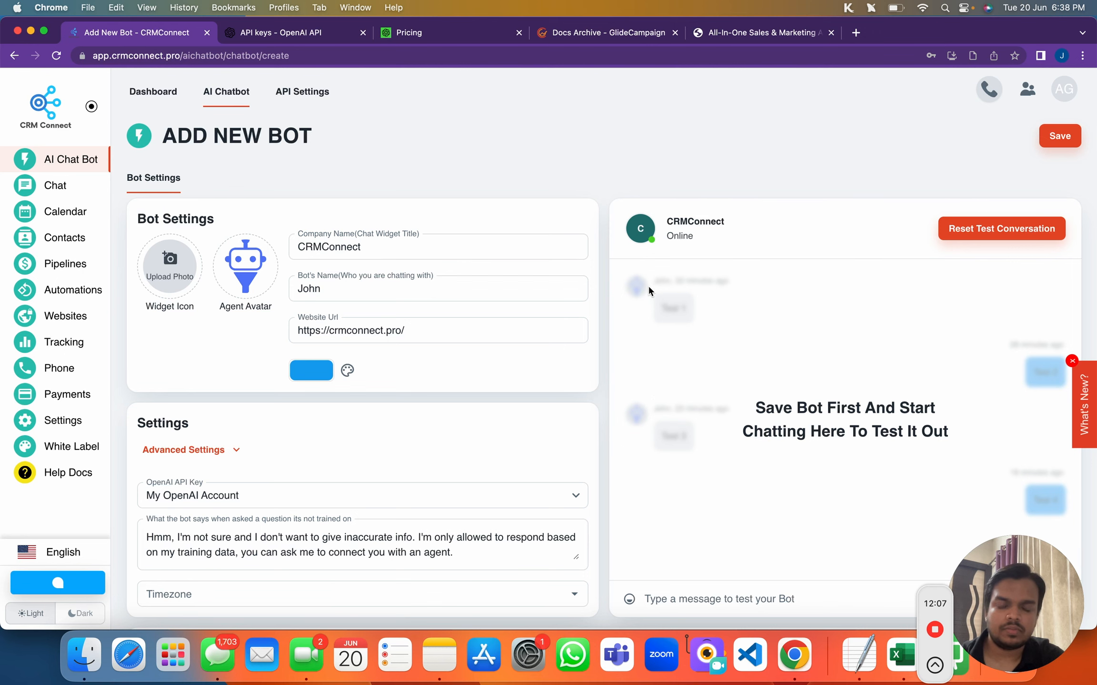
# Upload the rocket PNG from Downloads as the Widget Icon
pyautogui.scroll(5, 649, 287)
pyautogui.scroll(-3, 619, 281)
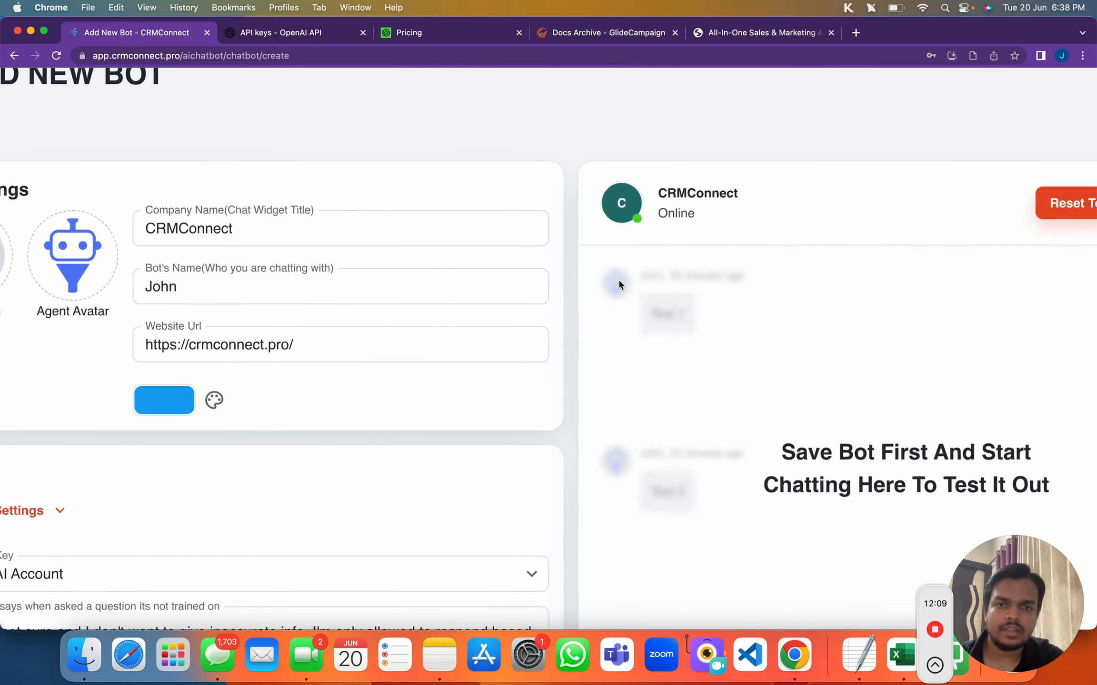
pyautogui.scroll(-3, 618, 277)
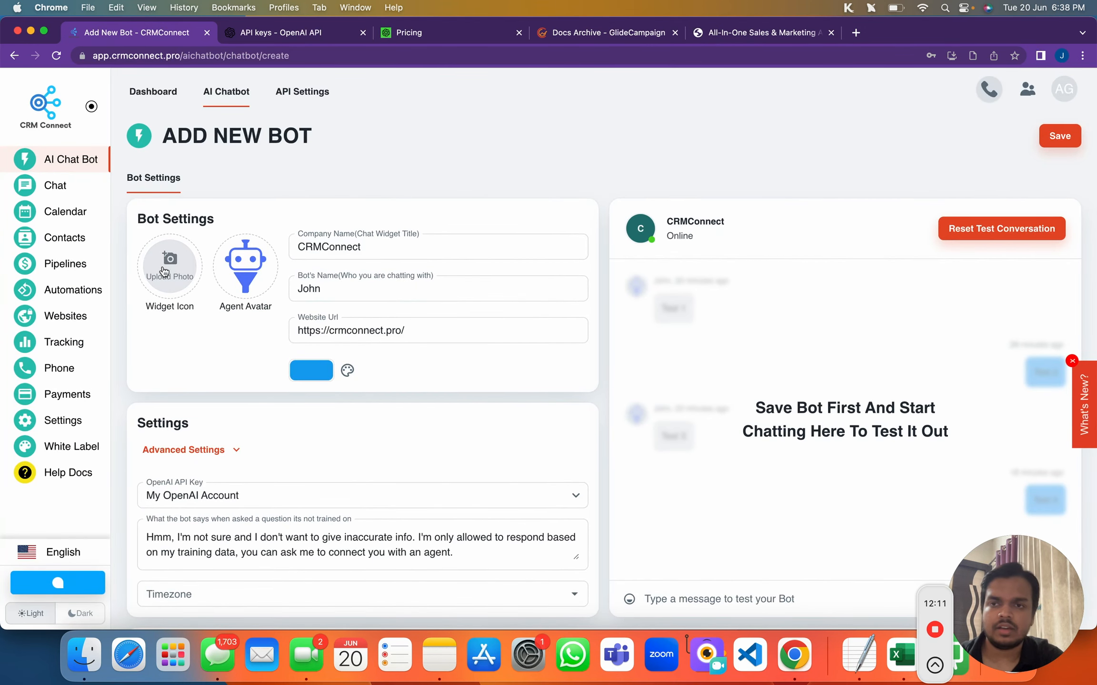
pyautogui.click(164, 271)
pyautogui.click(719, 461)
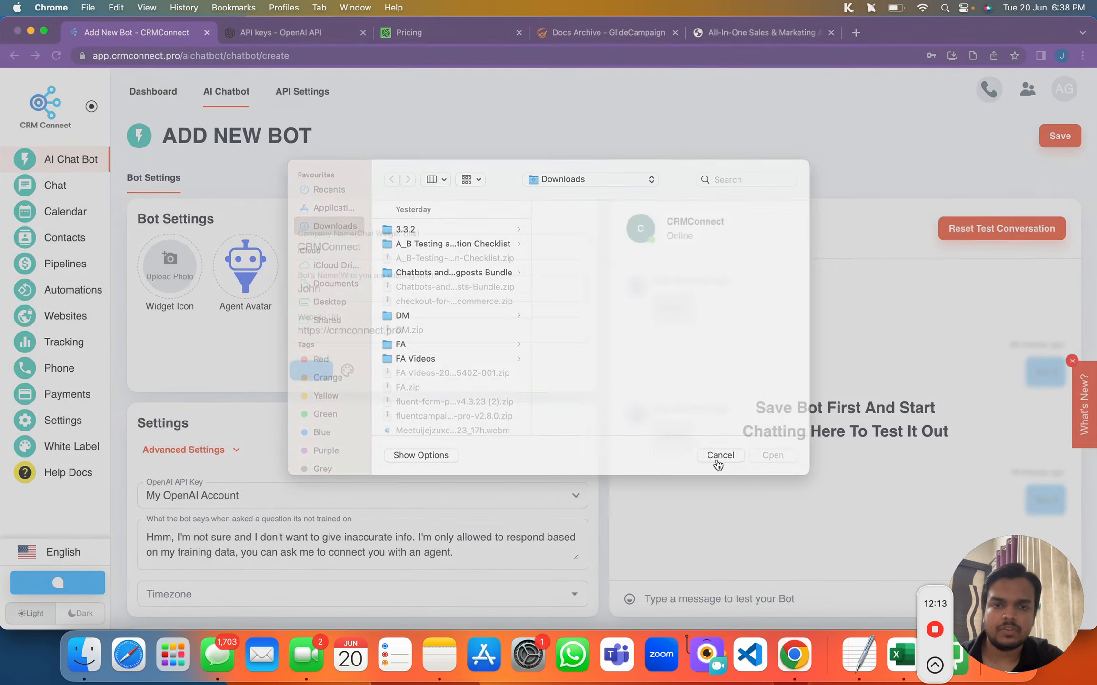
pyautogui.click(169, 266)
pyautogui.scroll(-1, 441, 403)
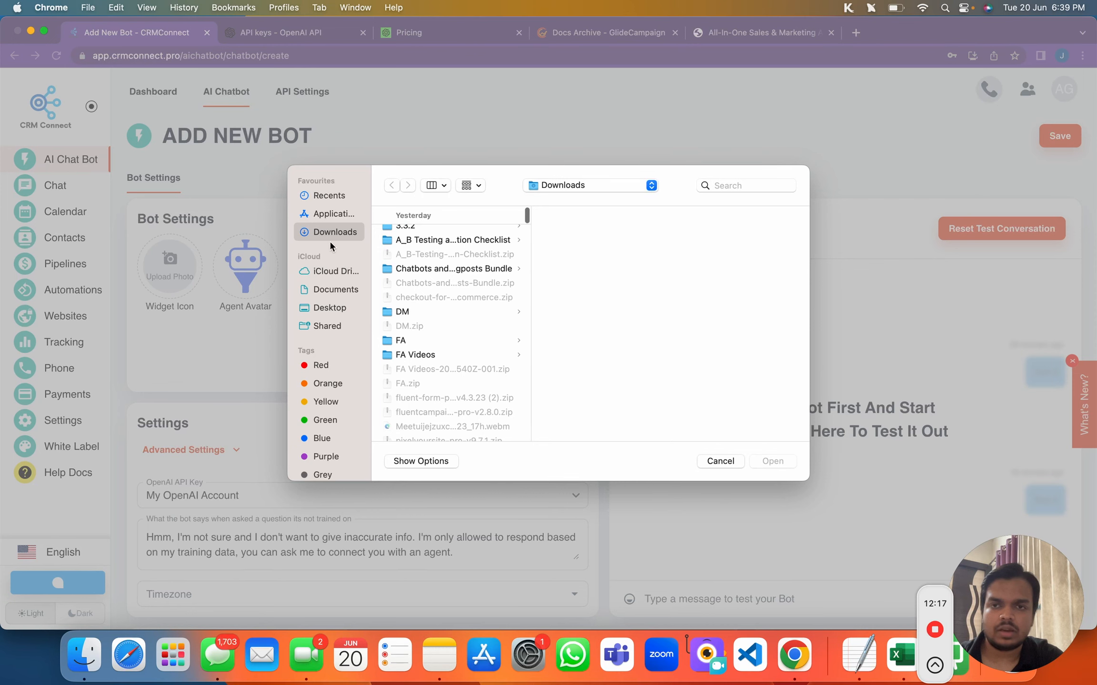
pyautogui.scroll(-6, 417, 357)
pyautogui.click(409, 285)
pyautogui.click(772, 462)
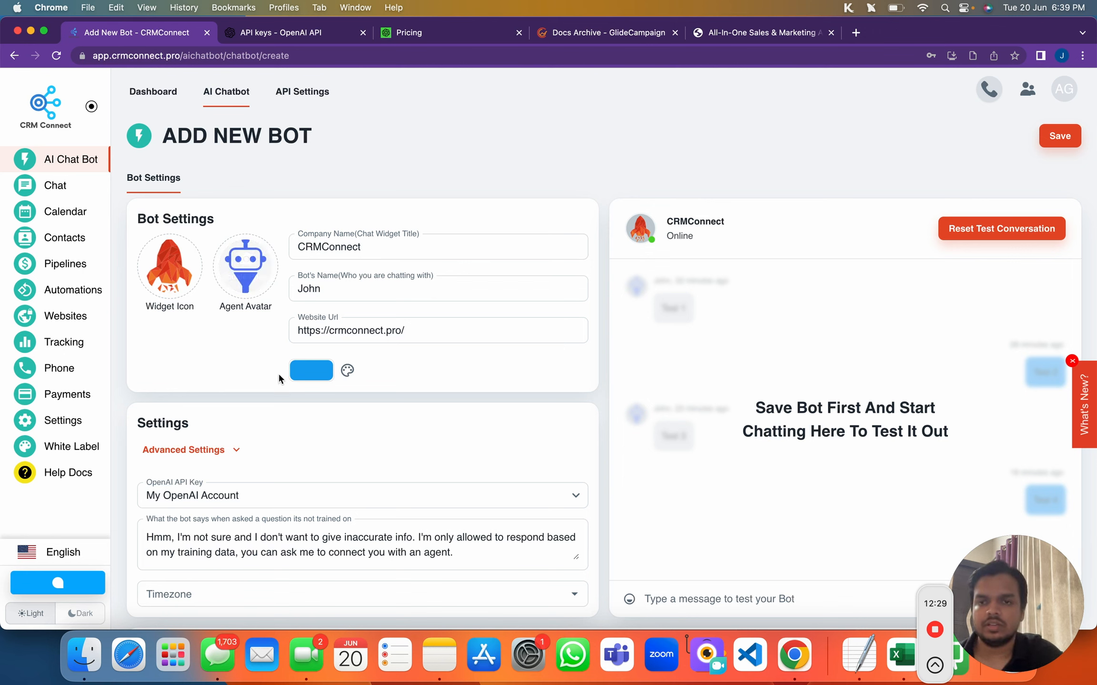
# Expand Advanced Settings, try Highest Quality (Davinci 003), then reselect Include GPT 3.5 Turbo
pyautogui.click(302, 288)
pyautogui.moveTo(302, 287); pyautogui.dragTo(350, 287)
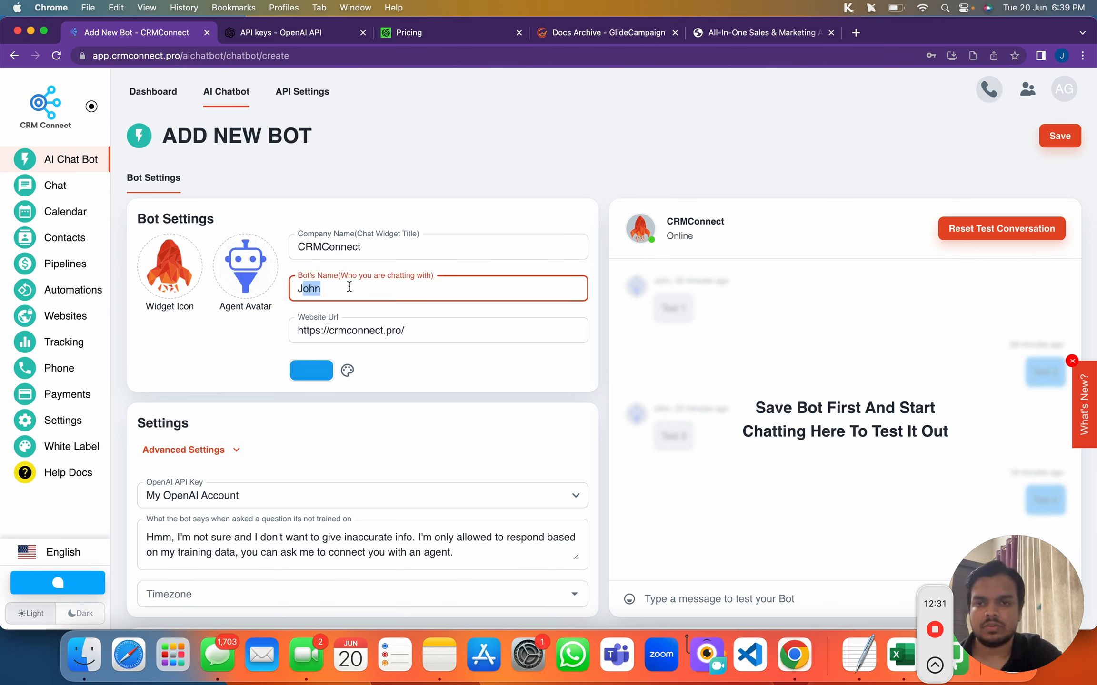
pyautogui.doubleClick(320, 290)
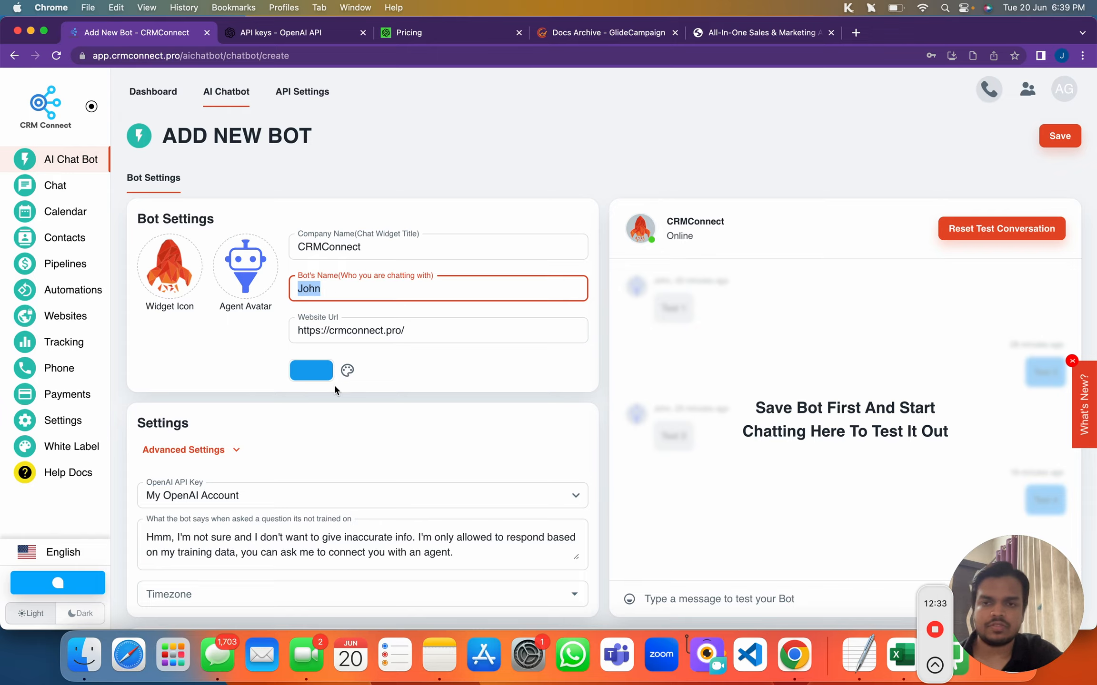
pyautogui.scroll(-5, 335, 390)
pyautogui.click(185, 208)
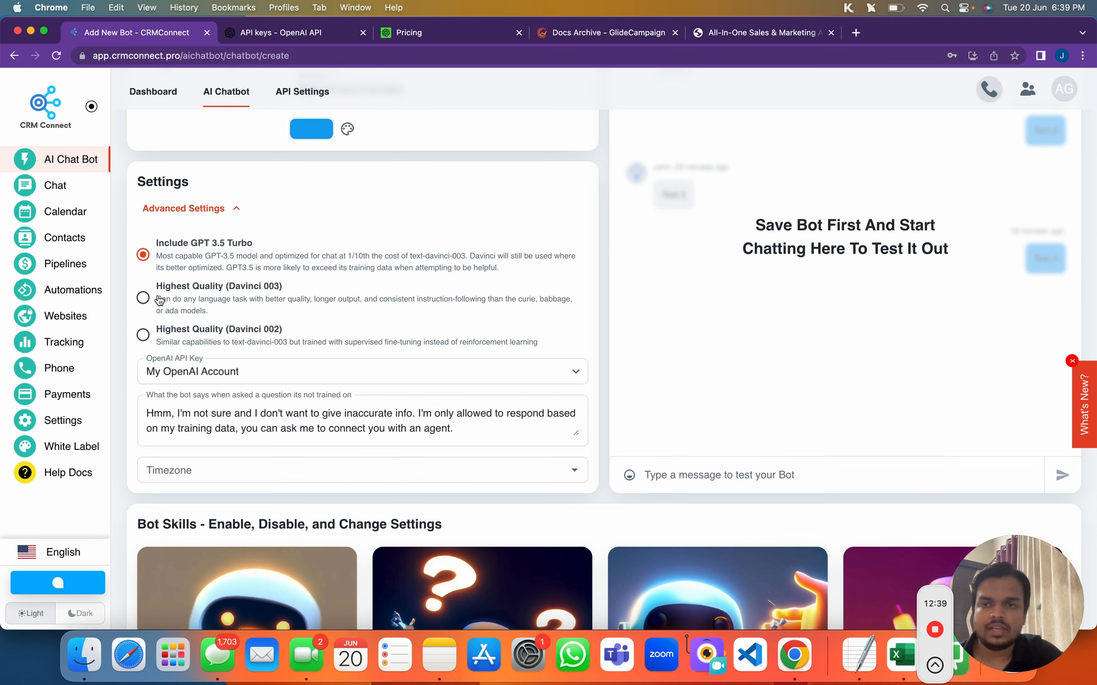
pyautogui.click(143, 297)
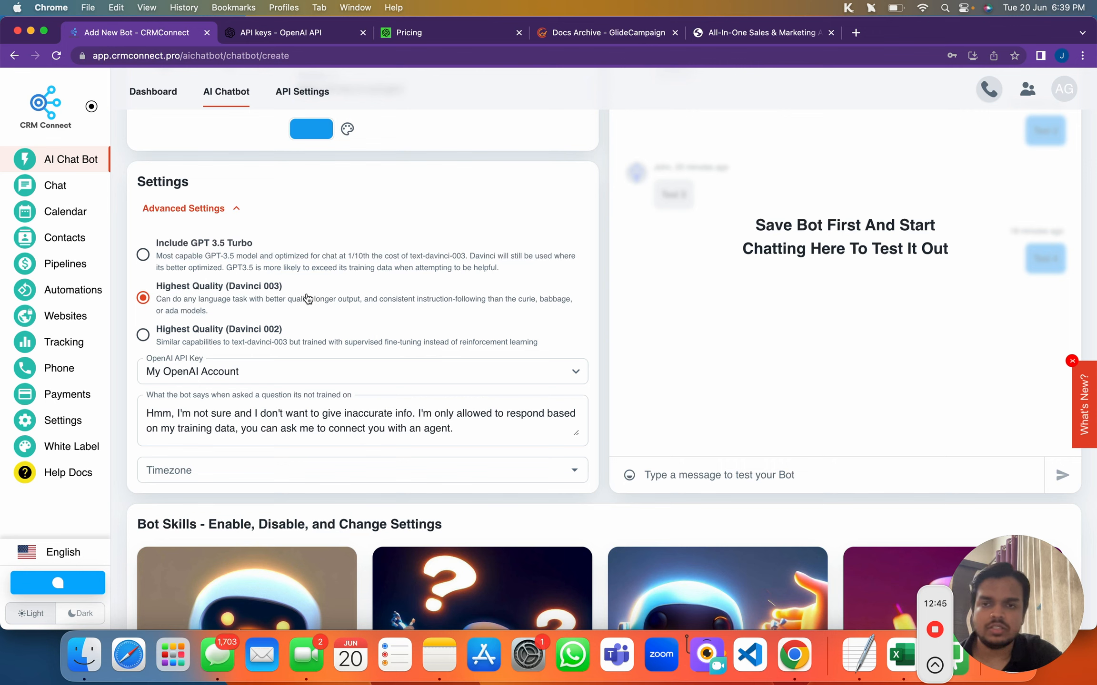
pyautogui.click(142, 255)
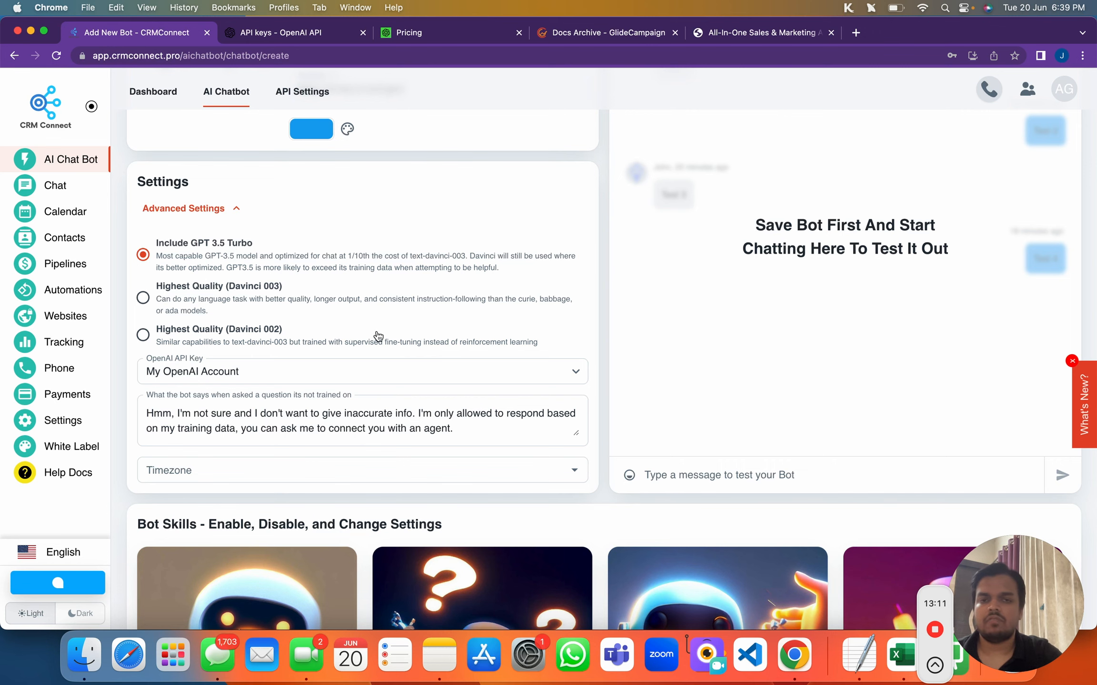
# Review the Bot Skills list with Smalltalk, Q&A and Human Rollover enabled
pyautogui.scroll(-5, 333, 431)
pyautogui.scroll(-10, 333, 431)
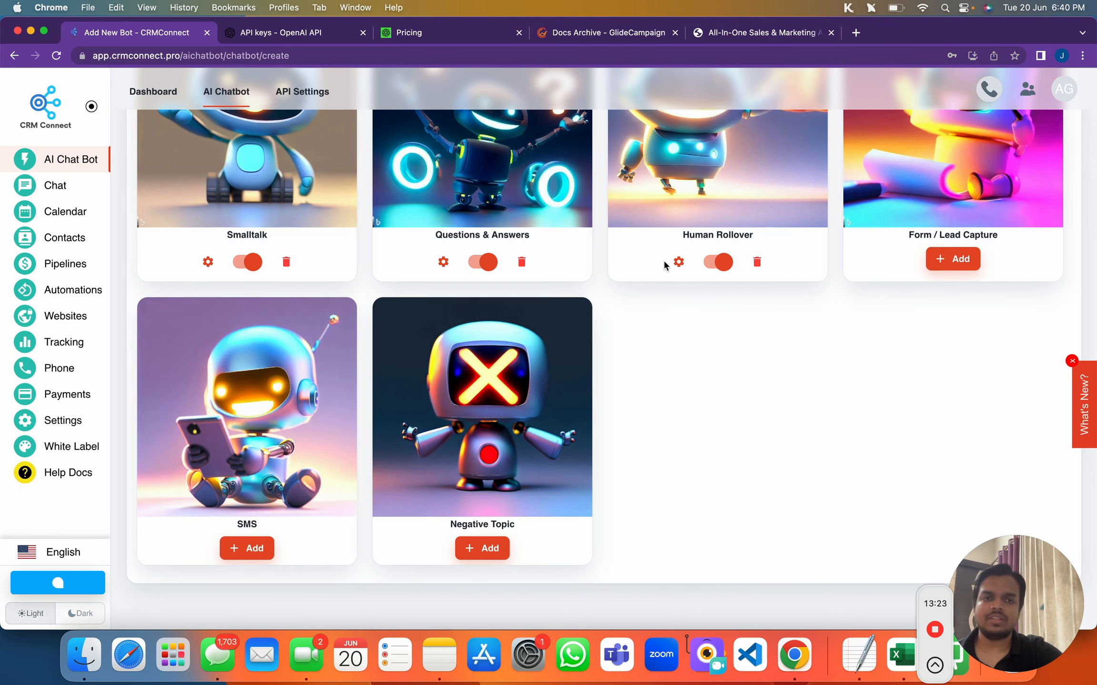
pyautogui.scroll(4, 663, 259)
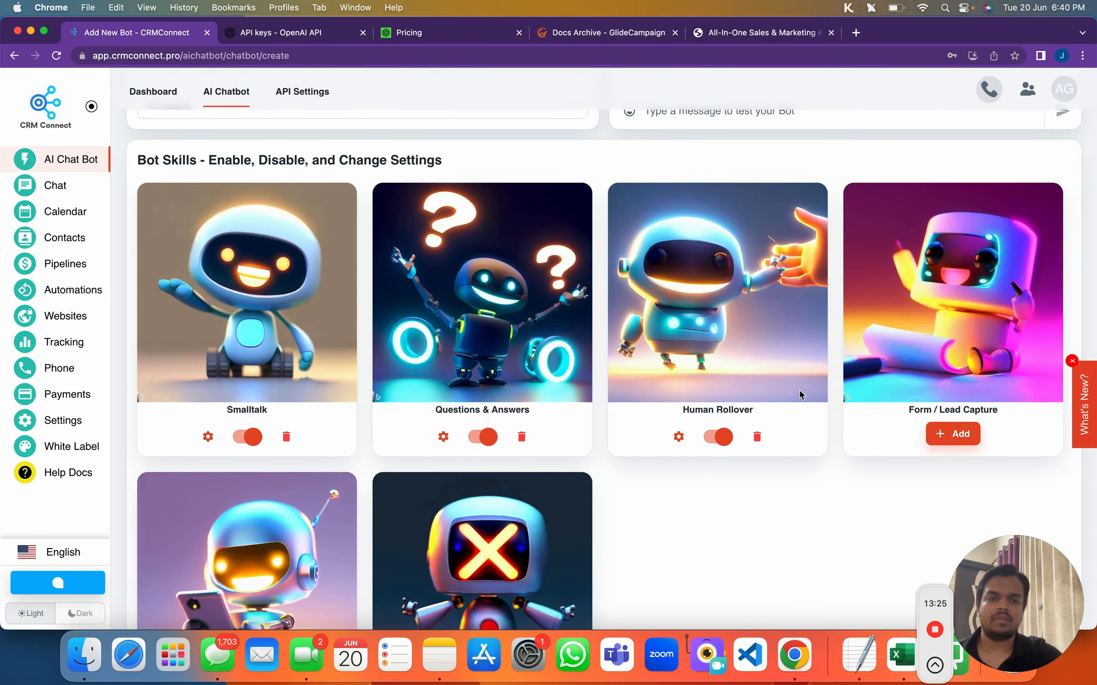
pyautogui.scroll(-4, 800, 394)
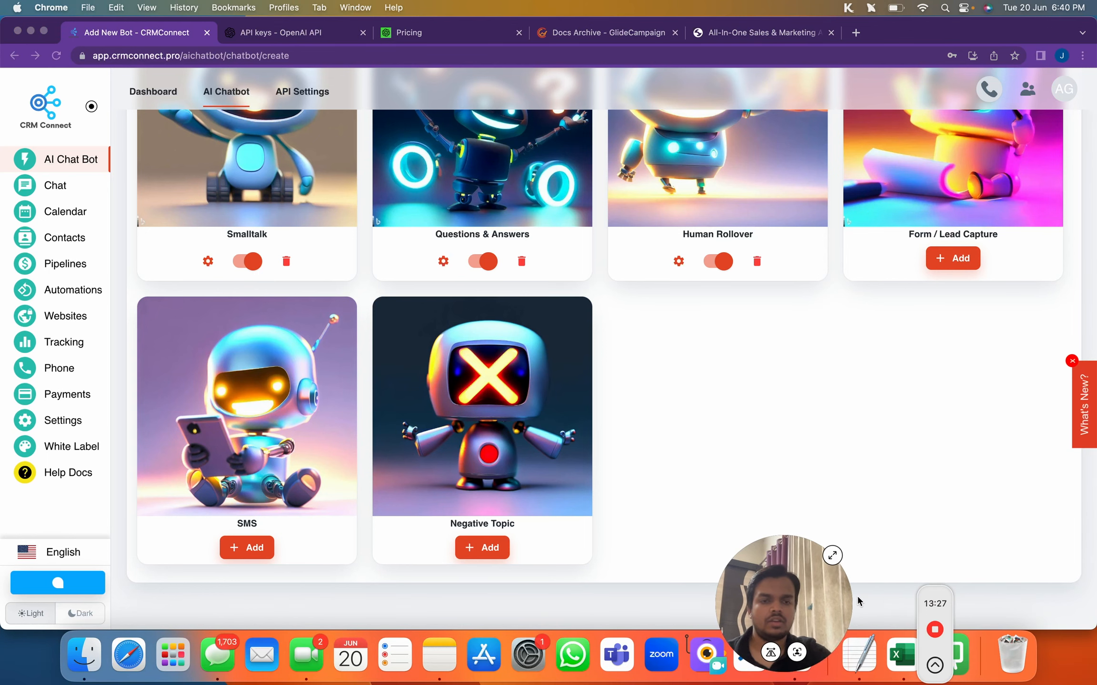
pyautogui.moveTo(823, 602); pyautogui.dragTo(1087, 609)
pyautogui.scroll(15, 979, 335)
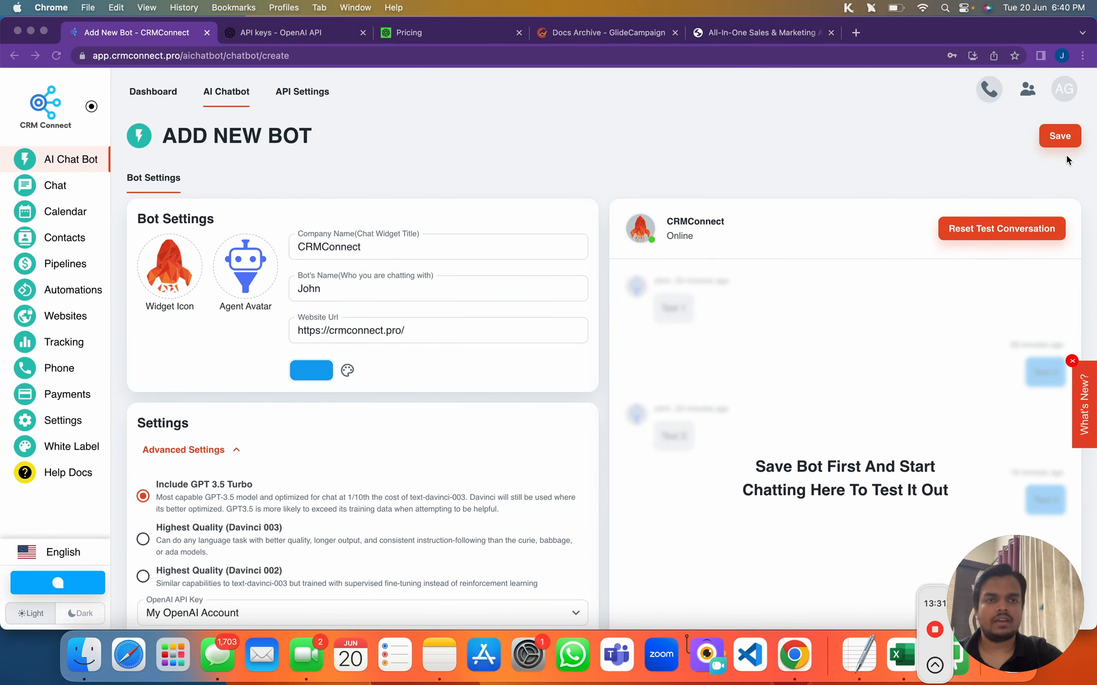
# Save the new bot and let it train on the website in Bot Training Data
pyautogui.click(1062, 138)
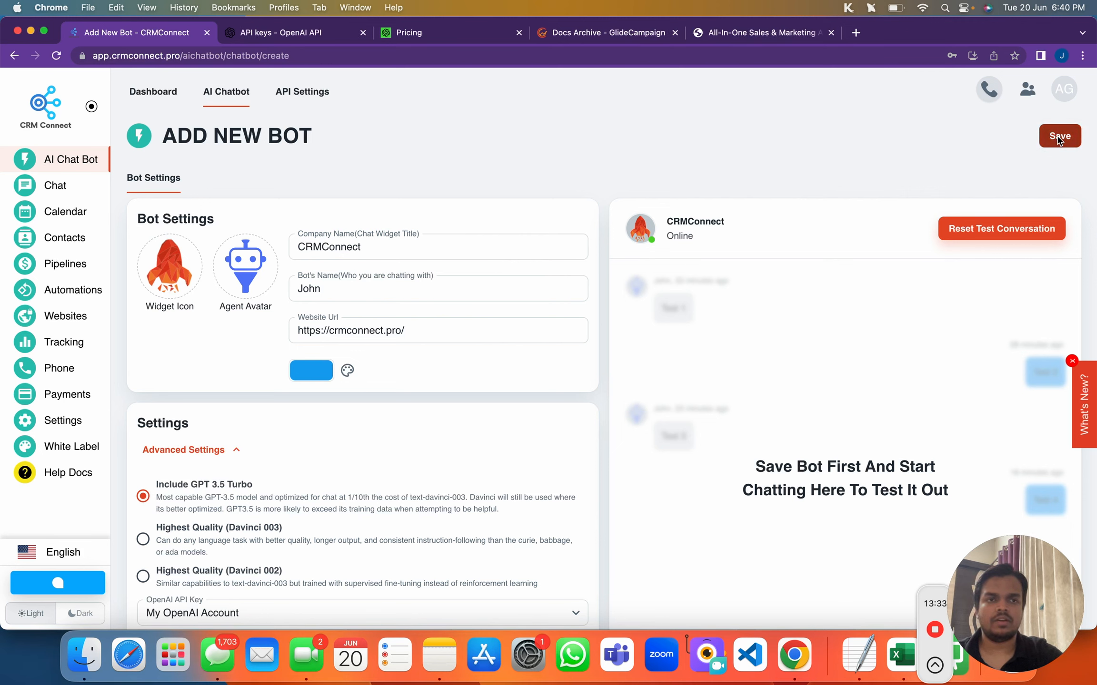
pyautogui.click(1057, 138)
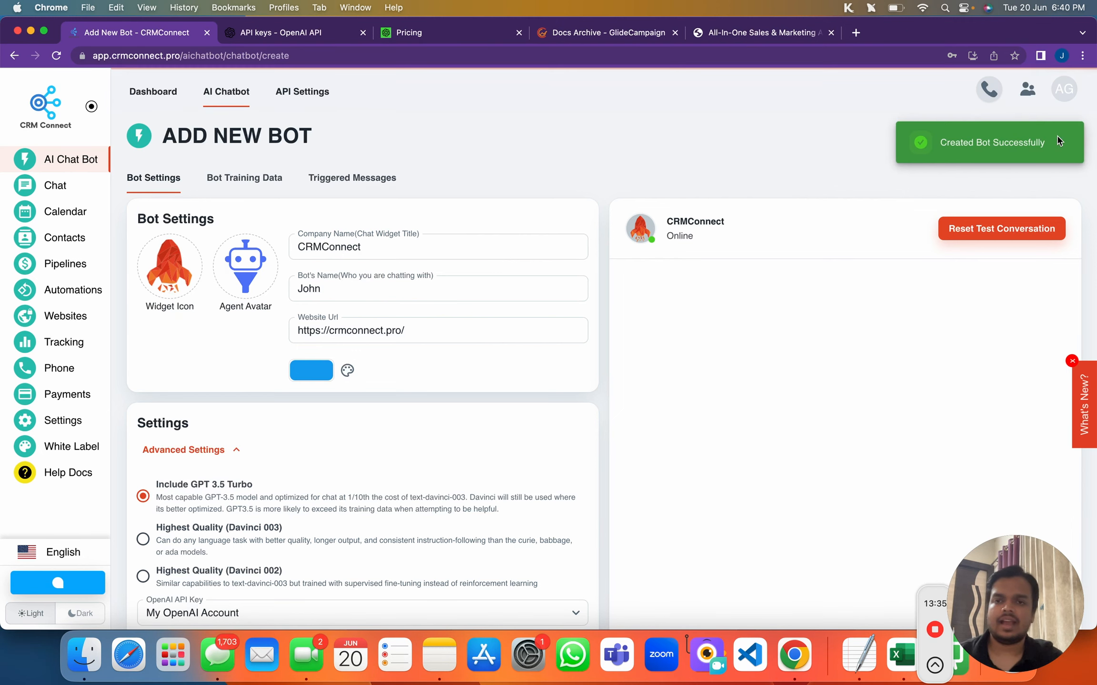
pyautogui.click(241, 178)
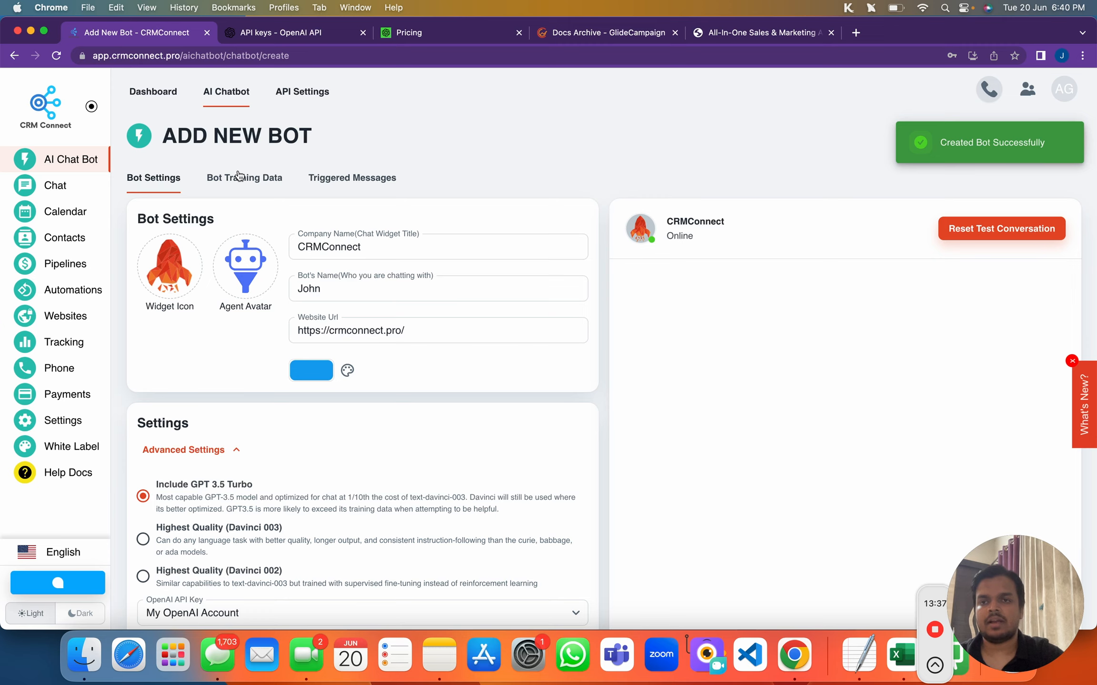
pyautogui.scroll(-2, 259, 439)
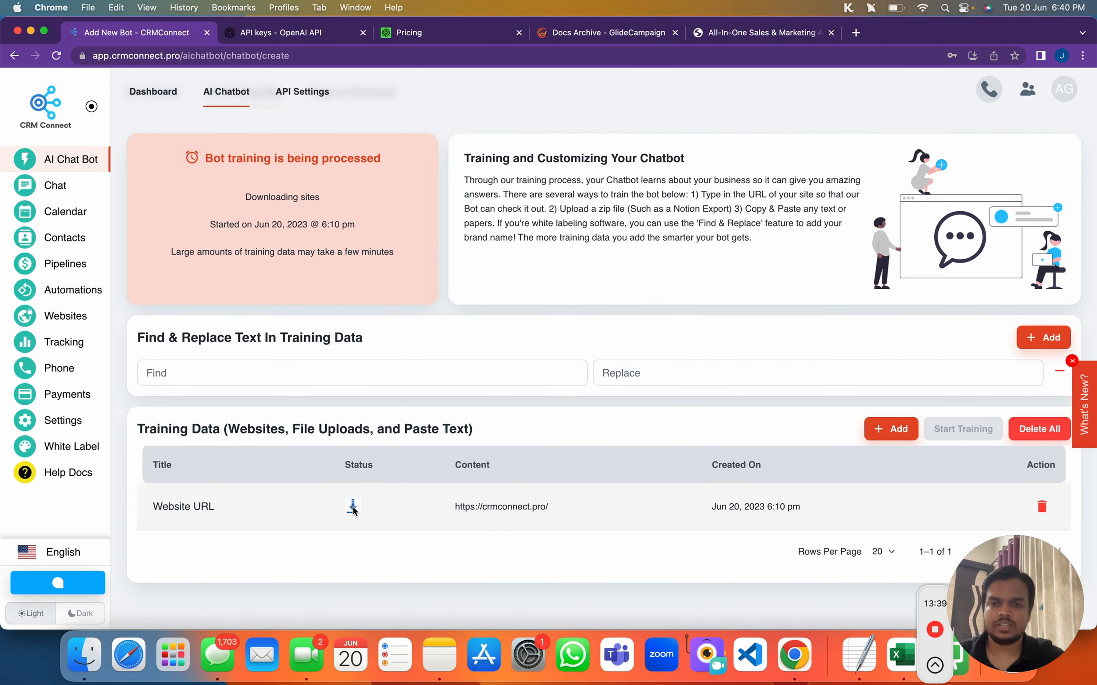
pyautogui.moveTo(353, 509)
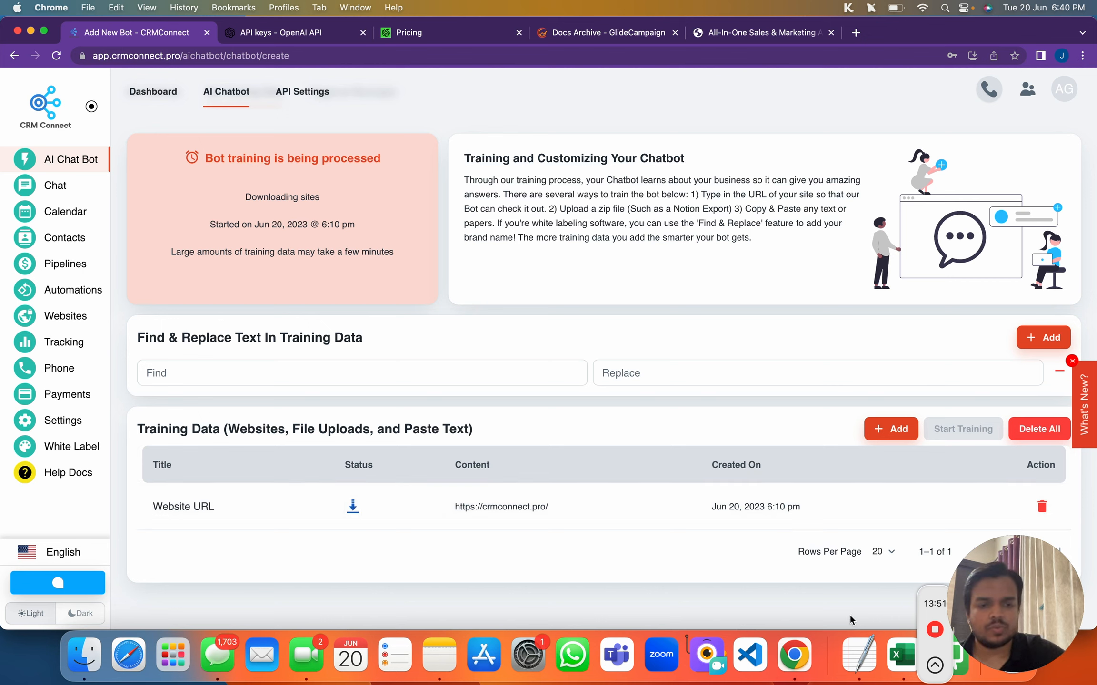
pyautogui.click(935, 667)
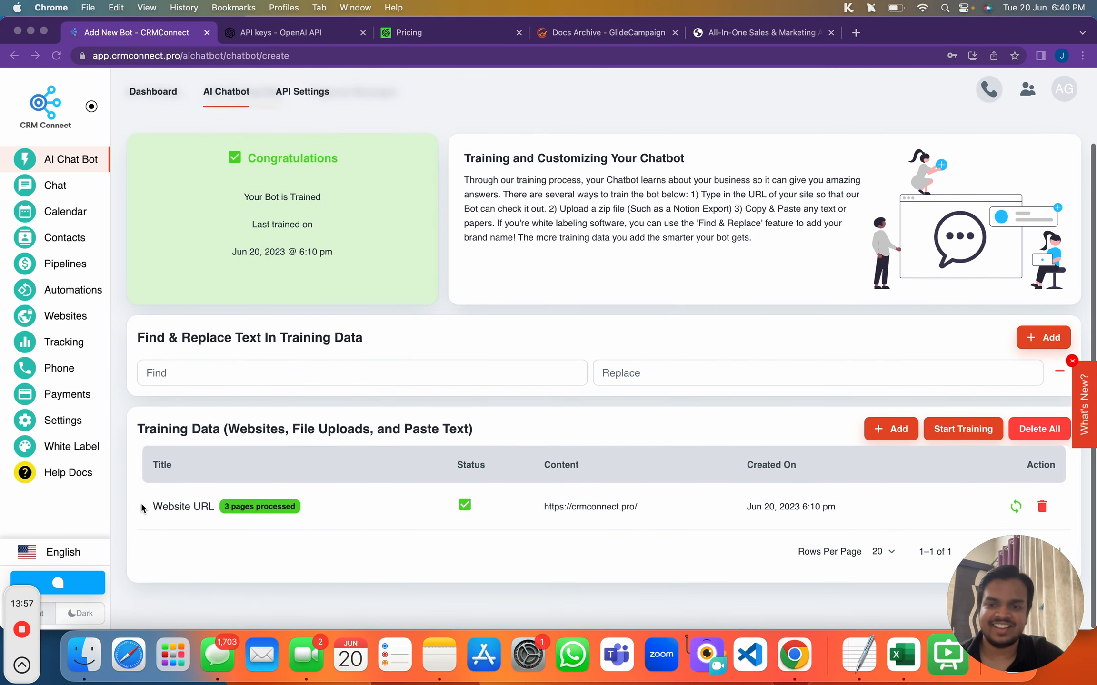
pyautogui.click(238, 510)
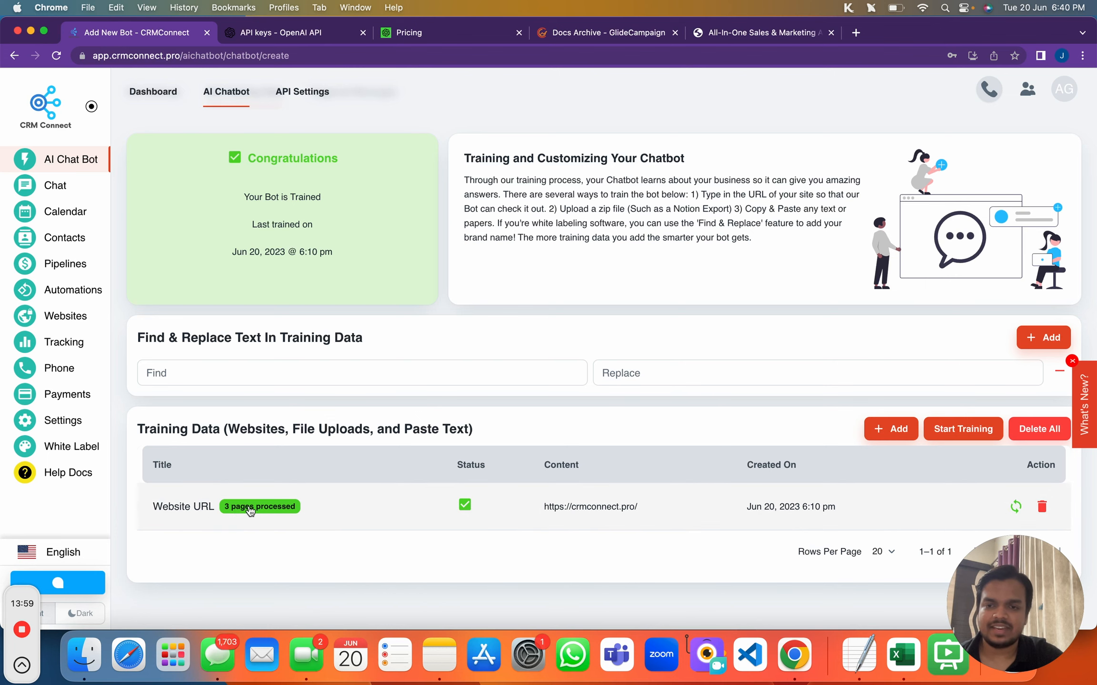
pyautogui.click(250, 511)
pyautogui.moveTo(254, 337); pyautogui.dragTo(361, 343)
pyautogui.moveTo(264, 380); pyautogui.dragTo(344, 382)
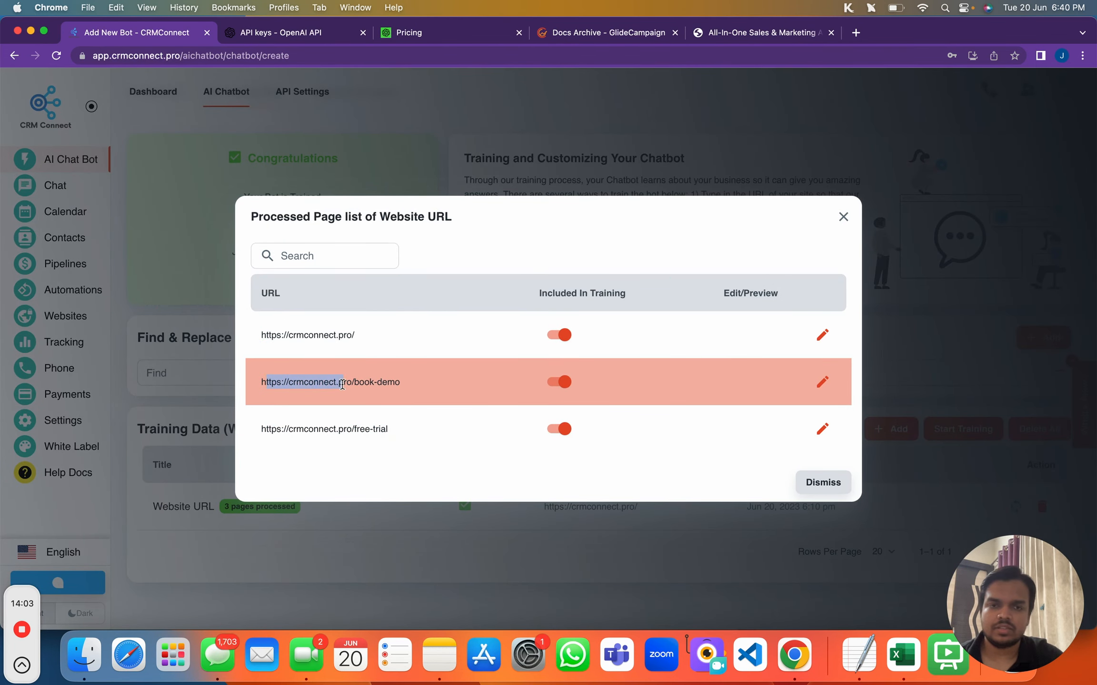
pyautogui.click(308, 427)
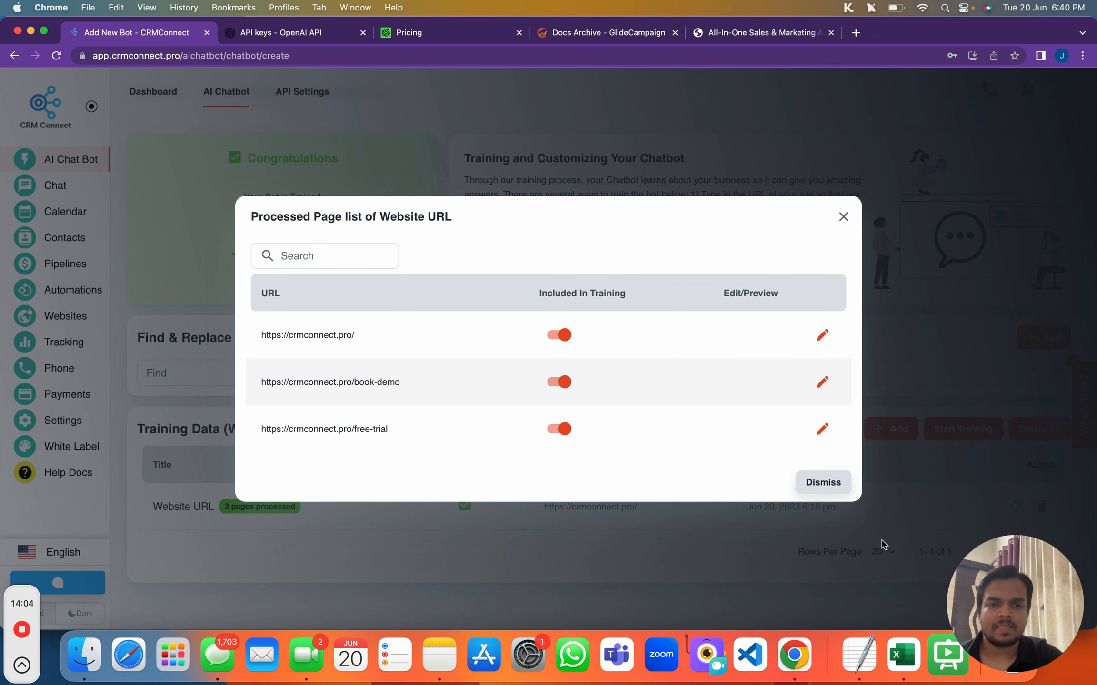
pyautogui.click(841, 486)
pyautogui.scroll(2, 288, 257)
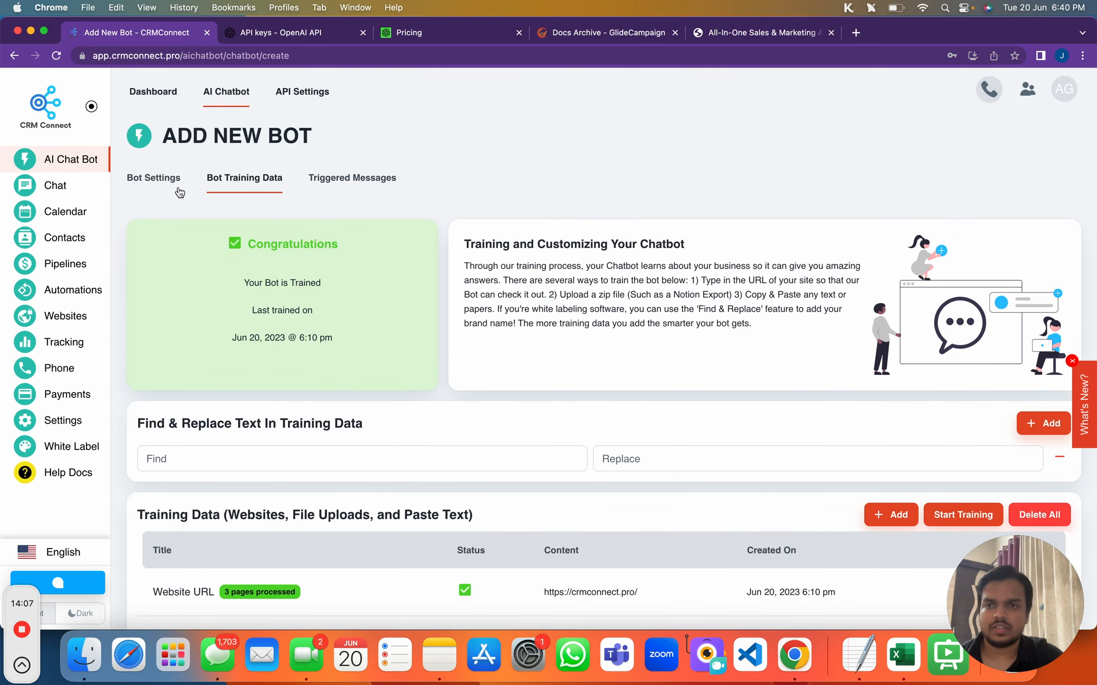
# Send 'Hey' in the test chat after viewing the Smalltalk skill's personality settings
pyautogui.click(153, 178)
pyautogui.scroll(-1, 786, 541)
pyautogui.scroll(-2, 773, 567)
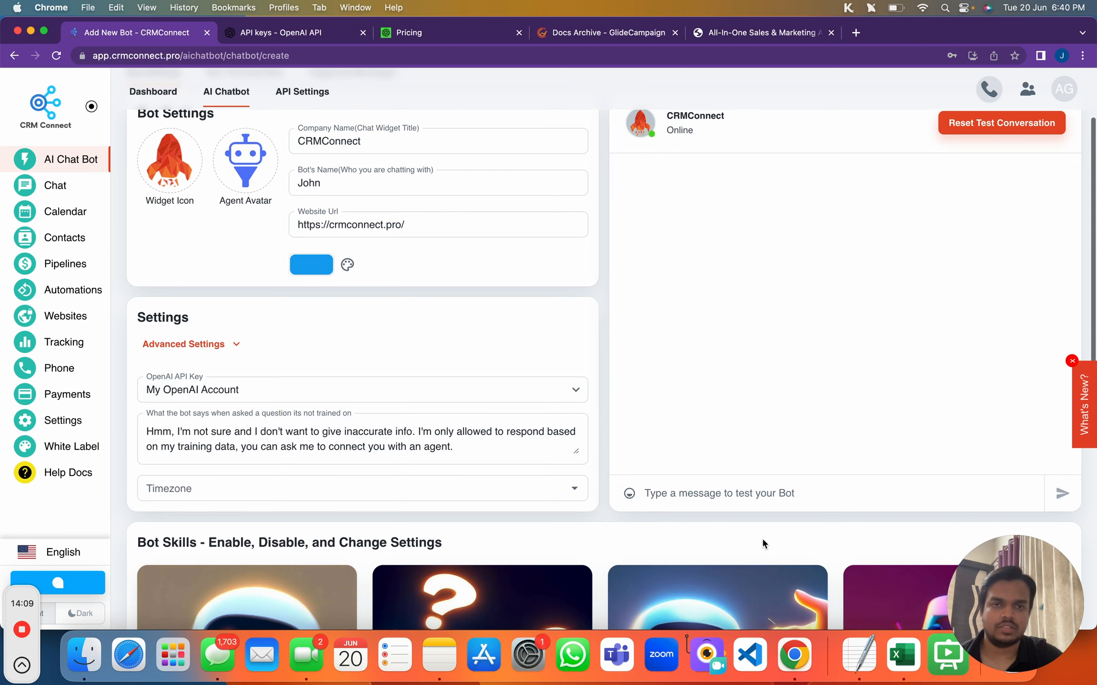
pyautogui.click(748, 490)
pyautogui.write('Hey')
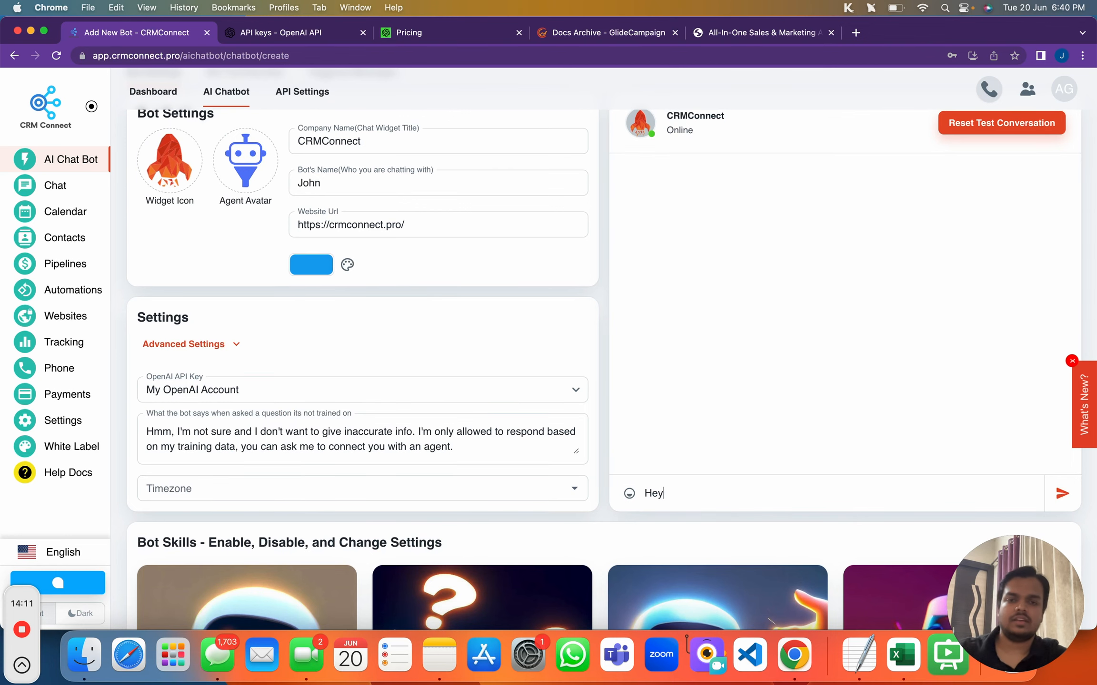
pyautogui.scroll(-5, 550, 543)
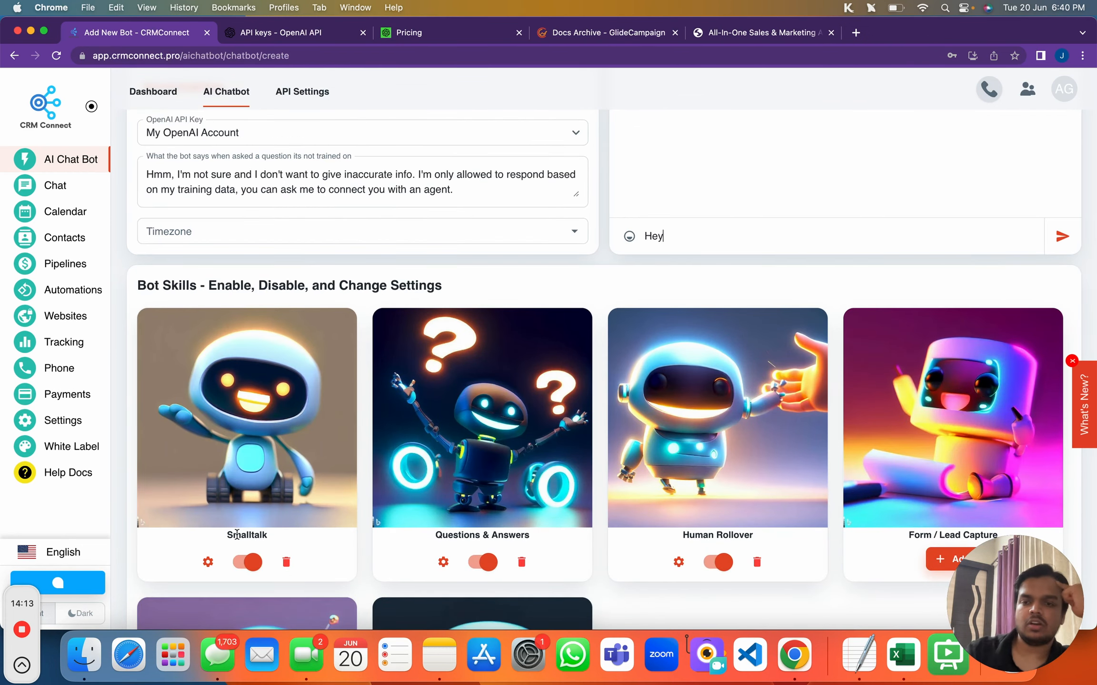
pyautogui.click(208, 562)
pyautogui.moveTo(372, 330); pyautogui.dragTo(623, 330)
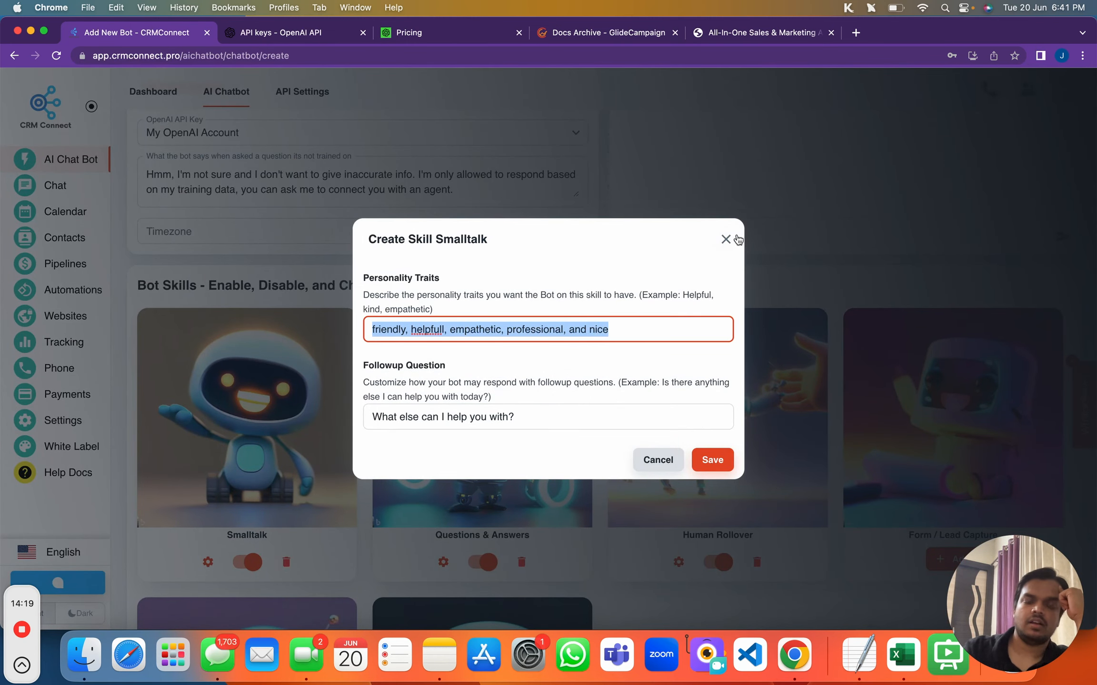
pyautogui.click(726, 239)
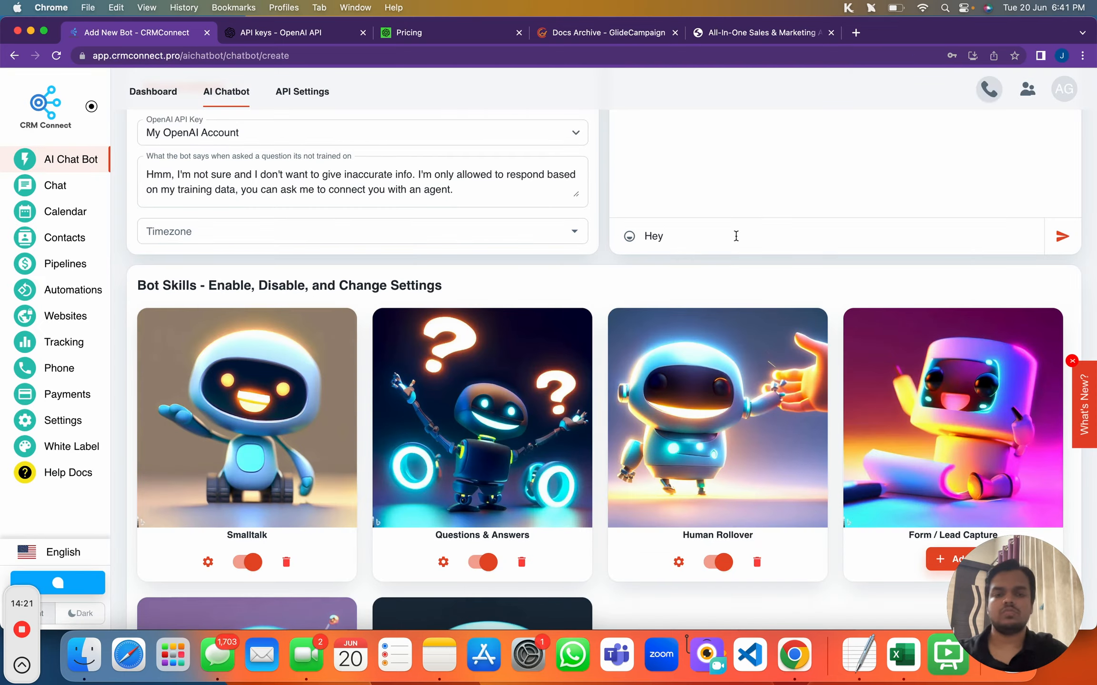
pyautogui.press('Return')
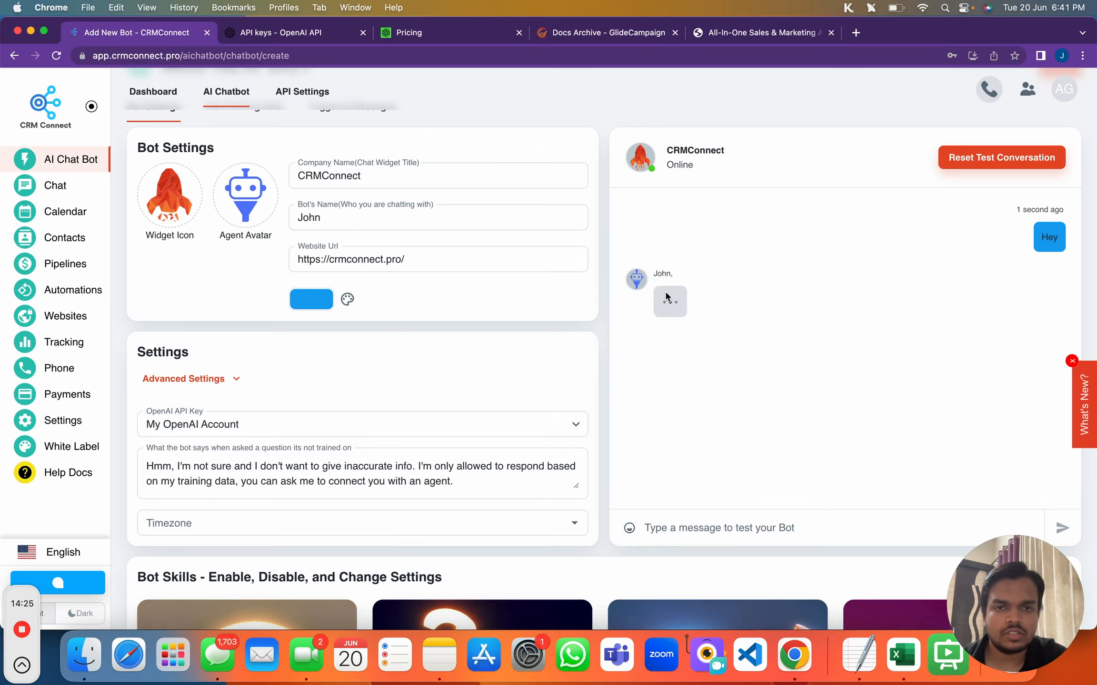
# Ask the test bot 'What is CRMConnect?'
pyautogui.scroll(5, 666, 297)
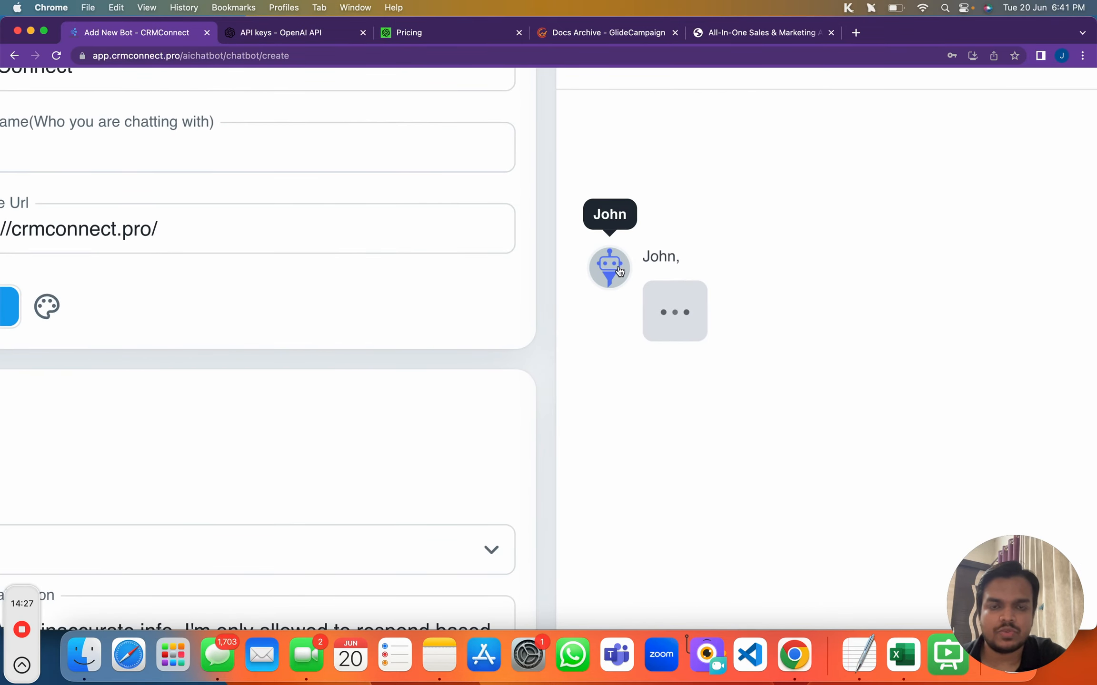
pyautogui.scroll(-5, 620, 271)
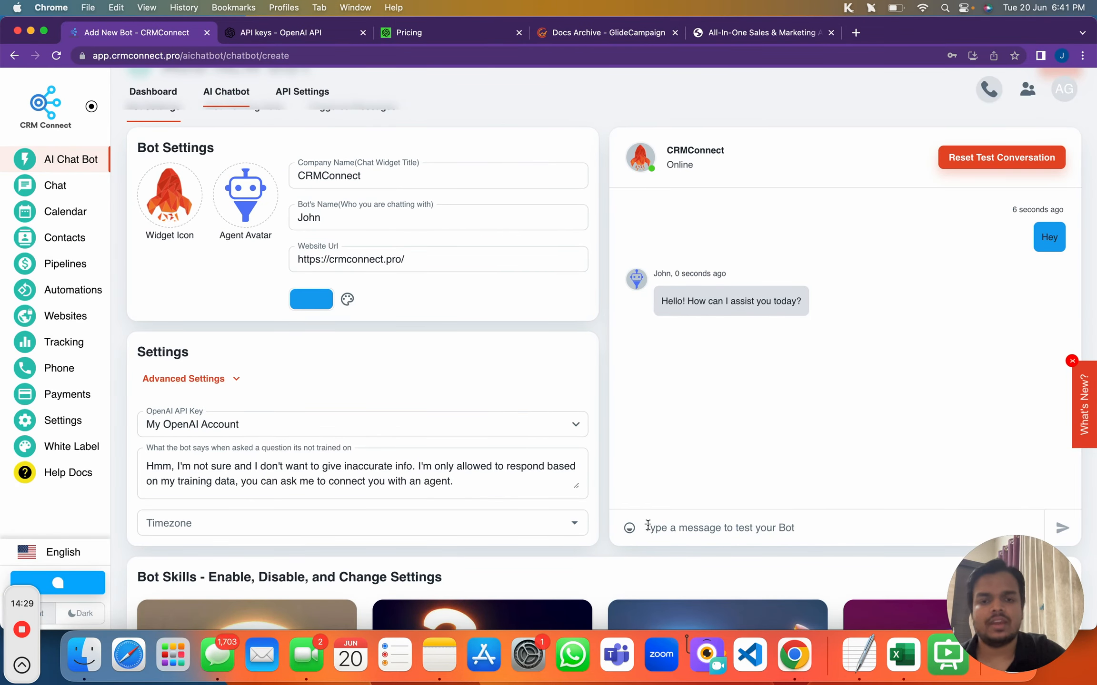
pyautogui.write('What is CERM')
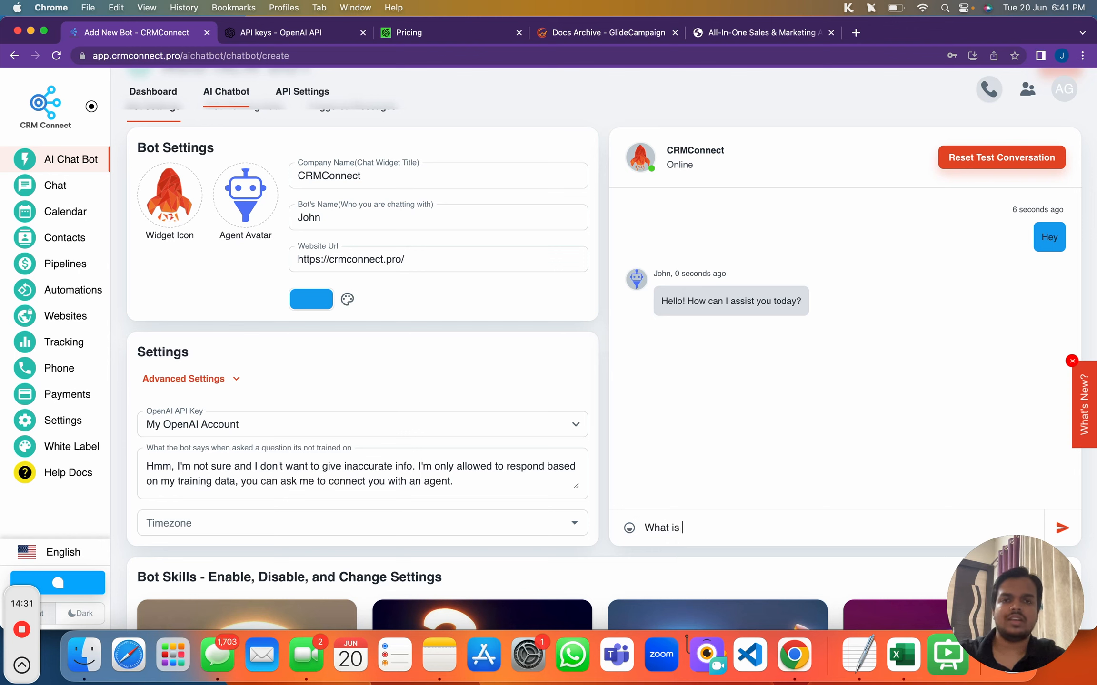
pyautogui.press('BackSpace')
pyautogui.press('BackSpace')
pyautogui.press('BackSpace')
pyautogui.write('RM')
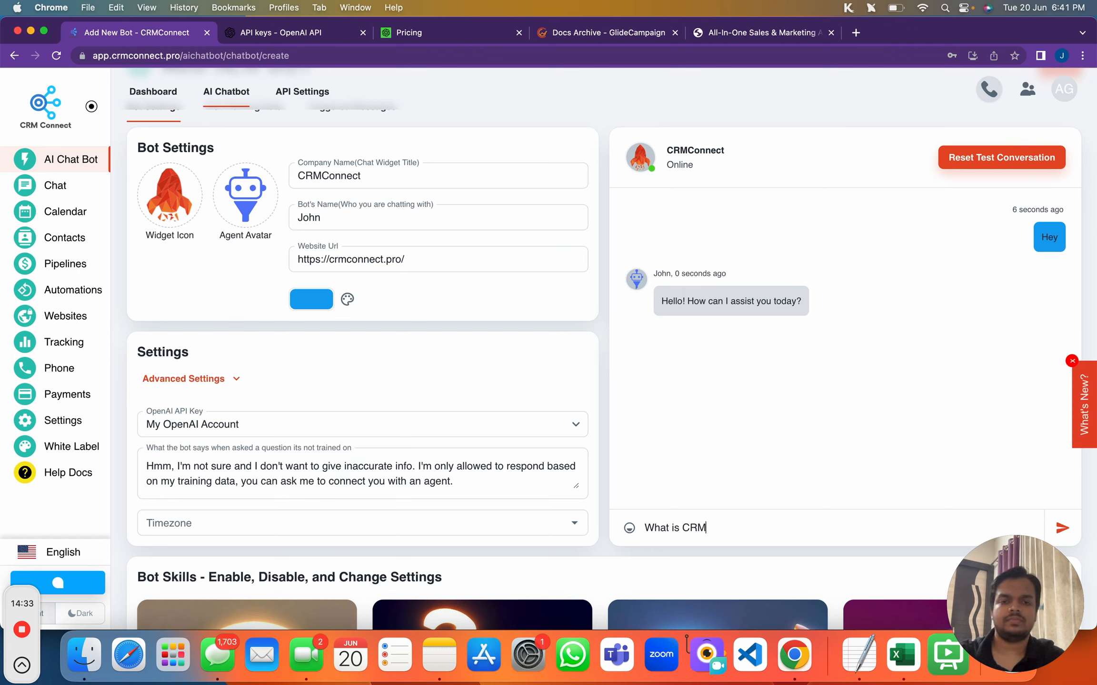
pyautogui.write('Connect')
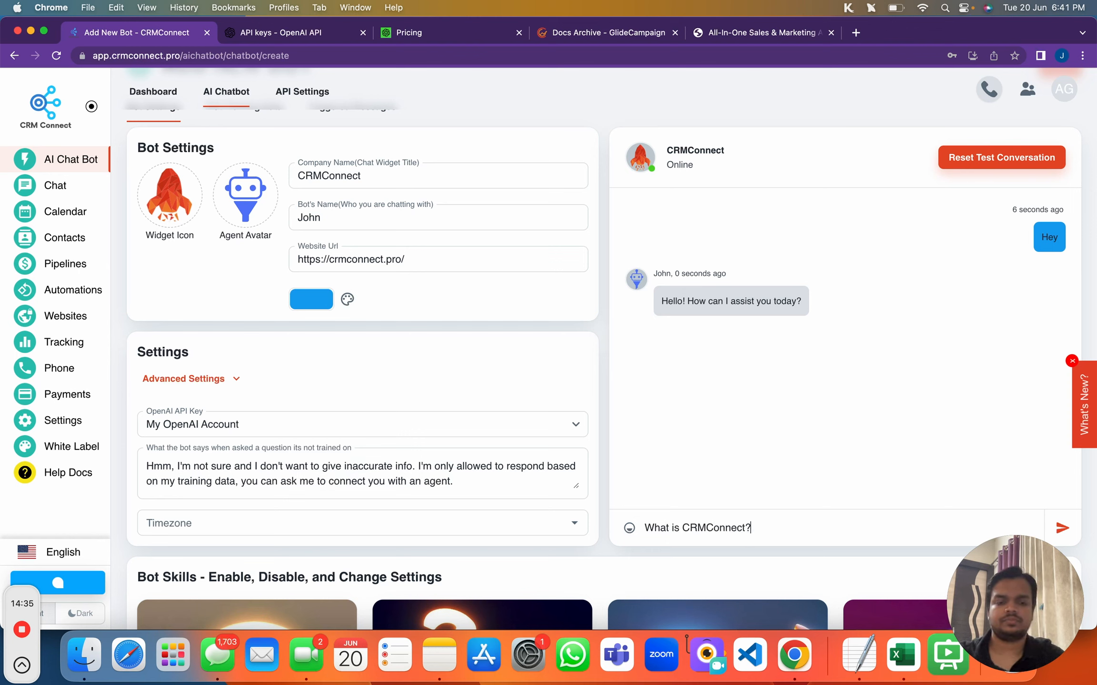
pyautogui.write('?')
pyautogui.press('Return')
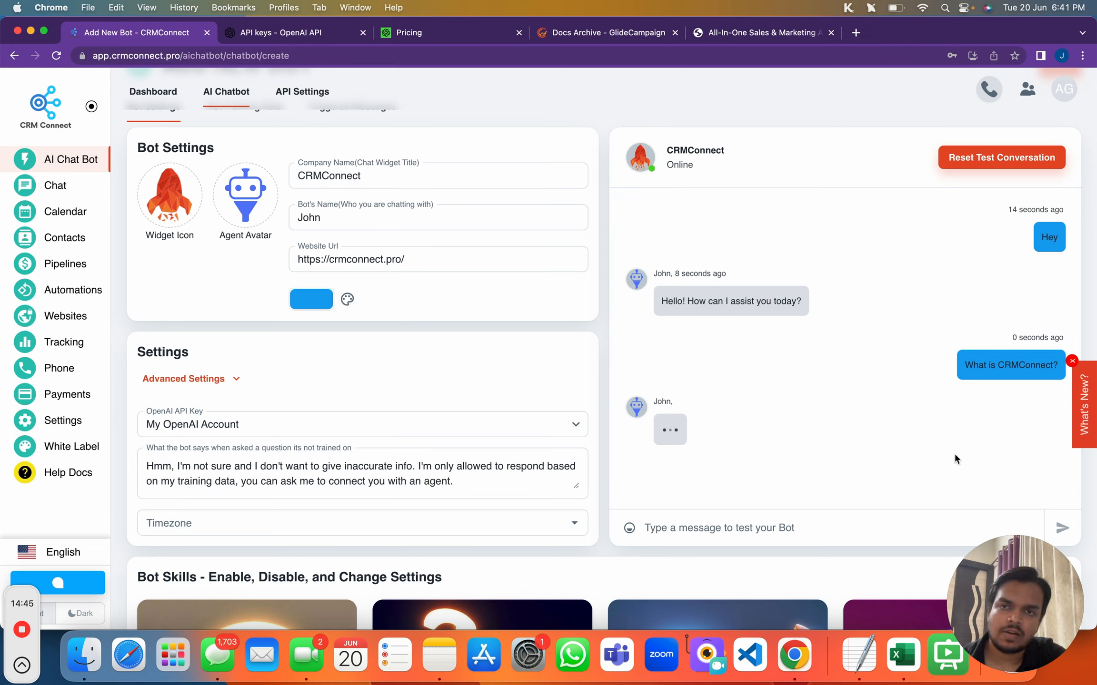
# Scroll through the bot's reply and the Settings and Bot Skills sections
pyautogui.scroll(-2, 953, 452)
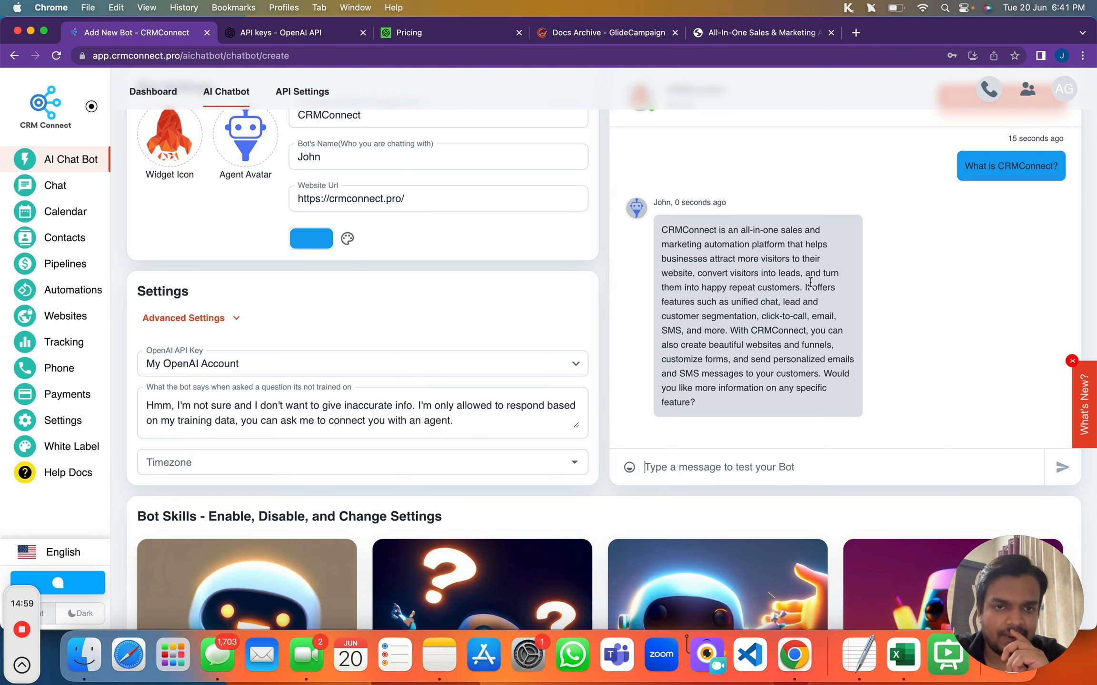
pyautogui.scroll(-6, 810, 282)
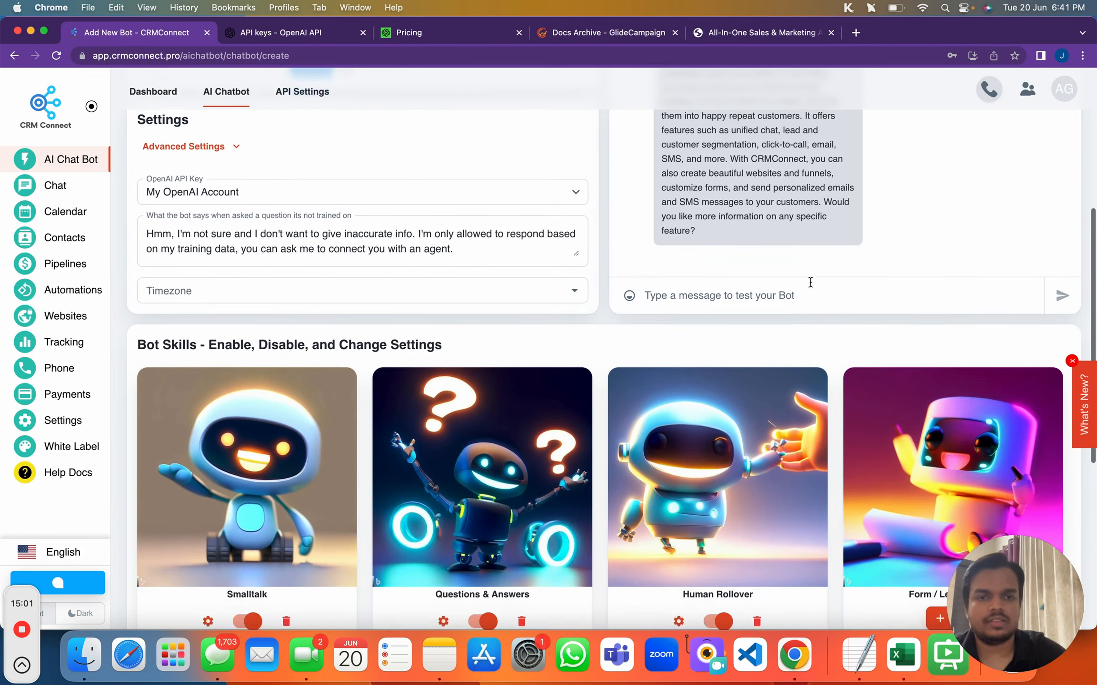
pyautogui.scroll(-2, 675, 438)
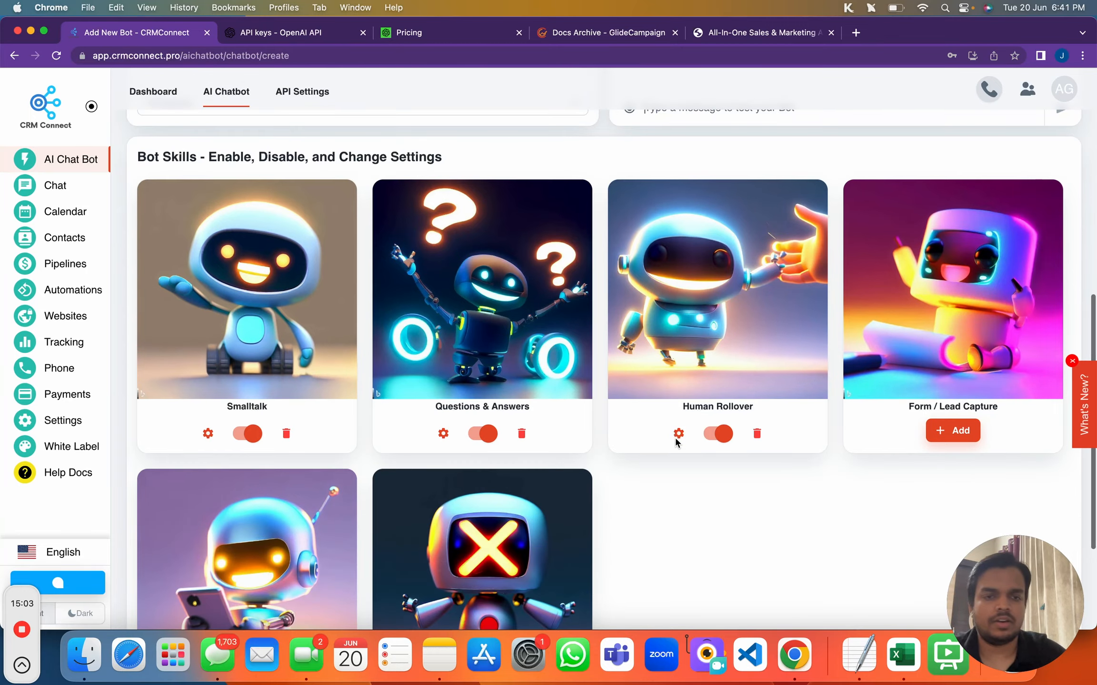
pyautogui.scroll(10, 747, 453)
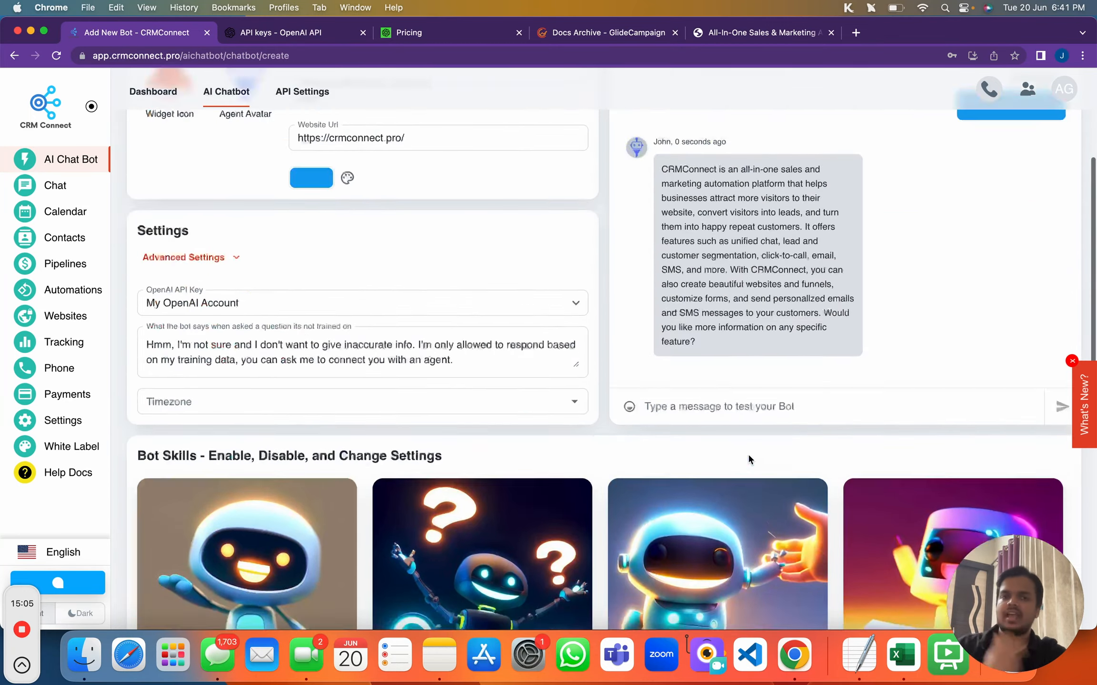
pyautogui.scroll(-4, 748, 456)
pyautogui.scroll(-1, 748, 456)
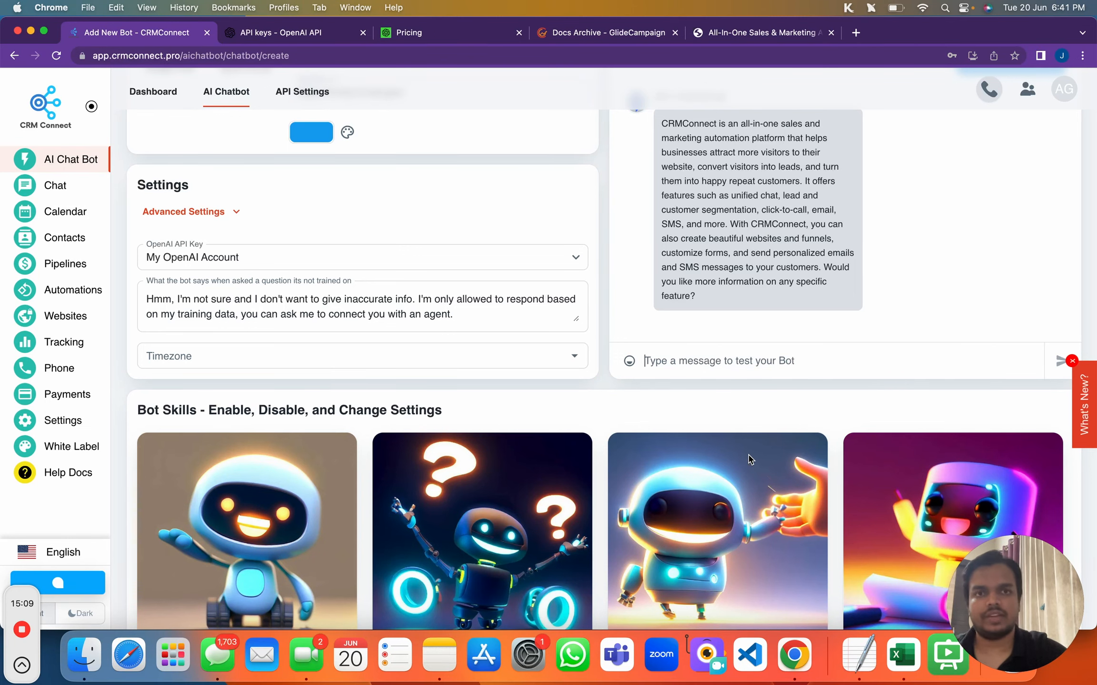
# Check the landing page and docs tabs, then return to the bot's Bot Training Data
pyautogui.click(750, 35)
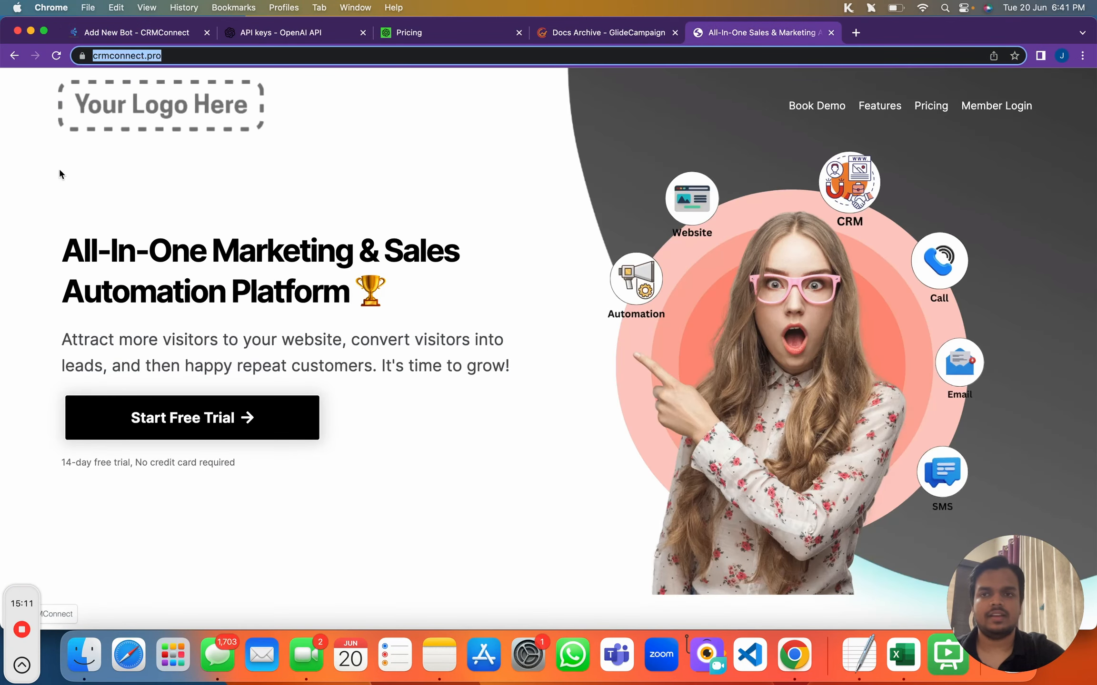
pyautogui.click(576, 38)
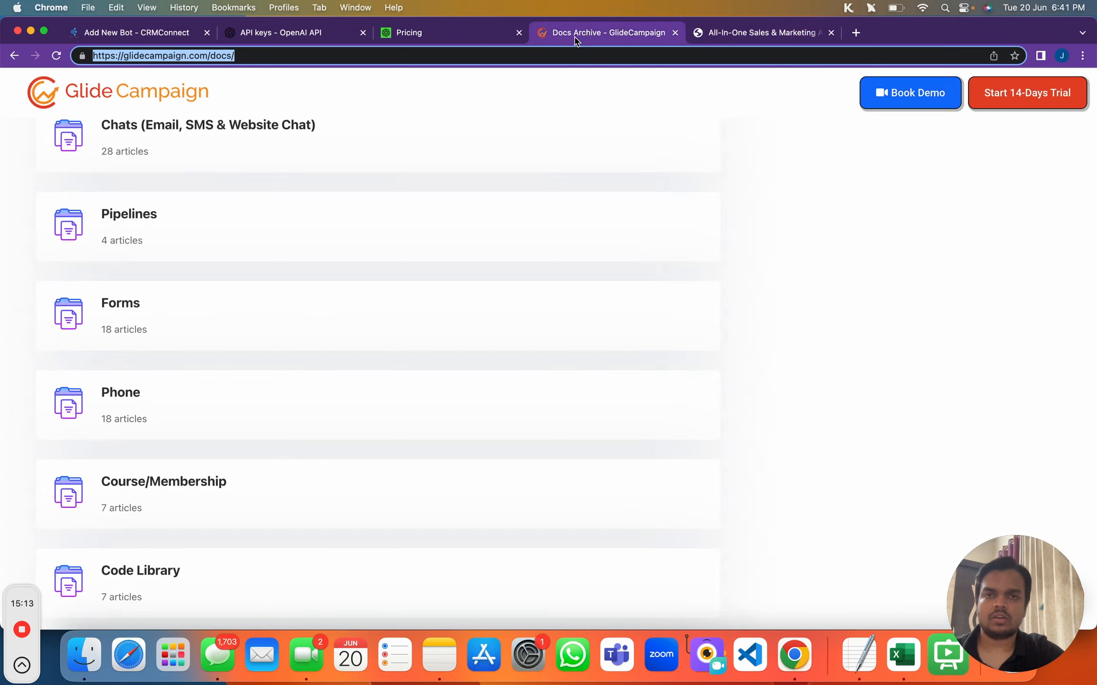
pyautogui.click(147, 42)
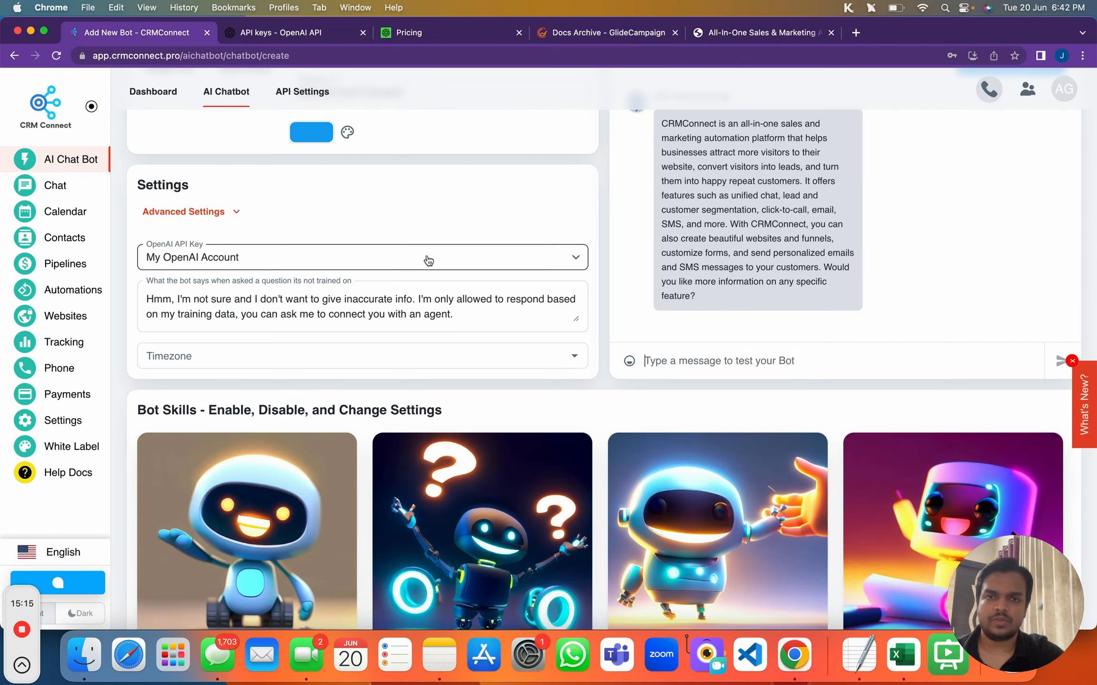
pyautogui.scroll(5, 428, 260)
pyautogui.click(241, 181)
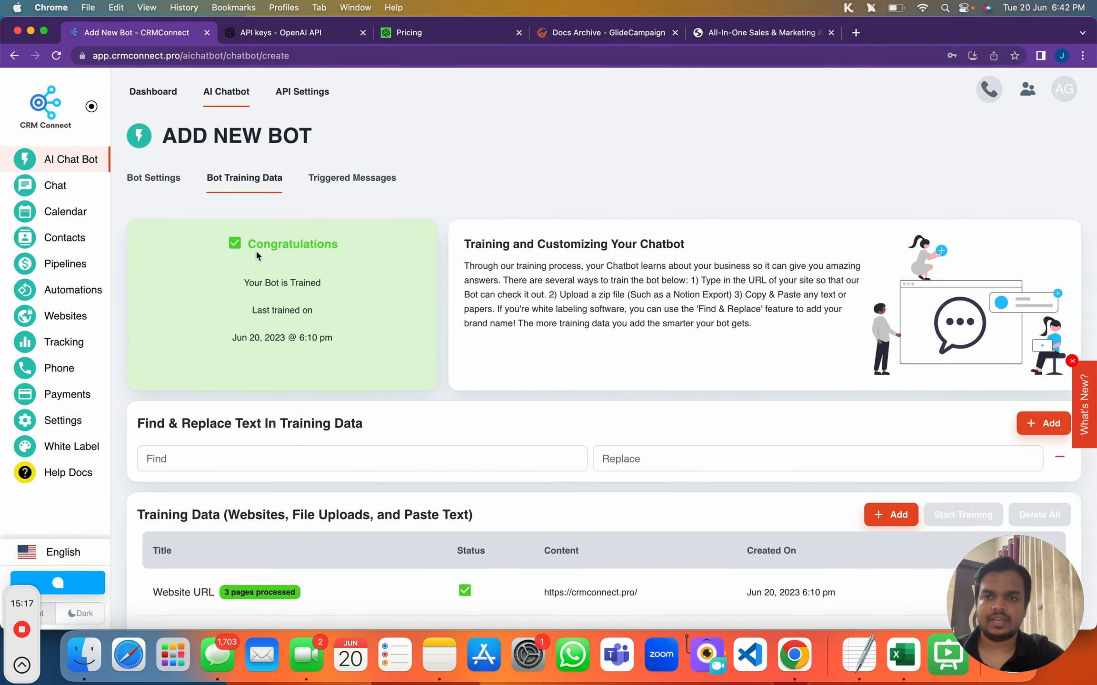
pyautogui.scroll(-2, 222, 533)
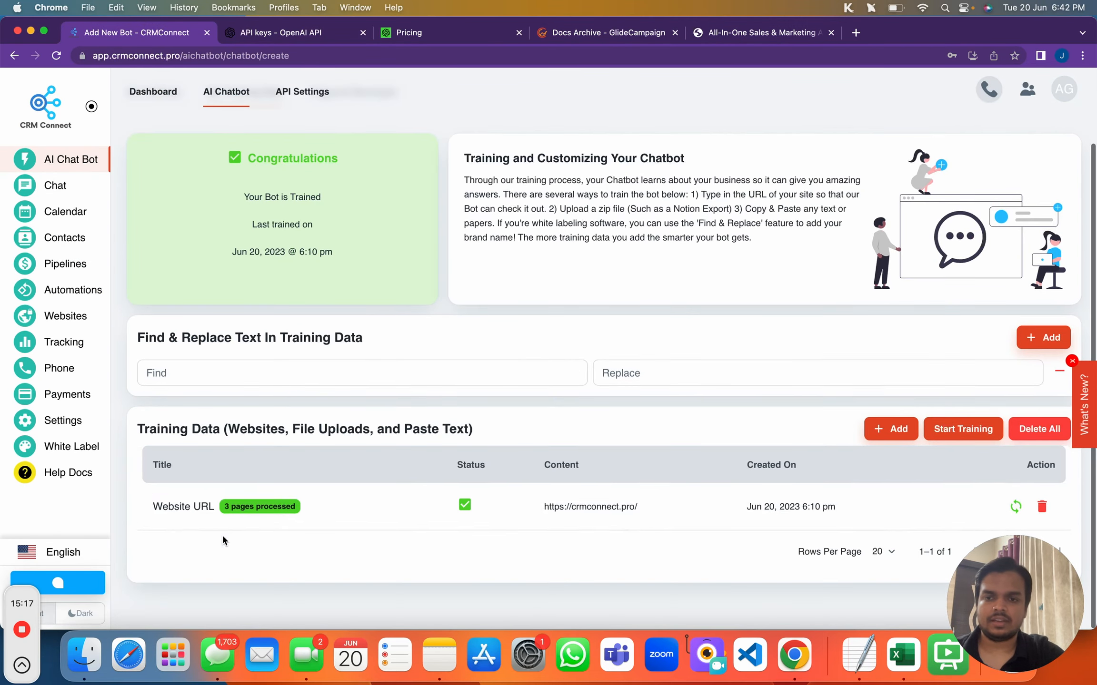
# Look at the Add New Training types without adding one, then focus the Find field
pyautogui.click(910, 442)
pyautogui.click(589, 330)
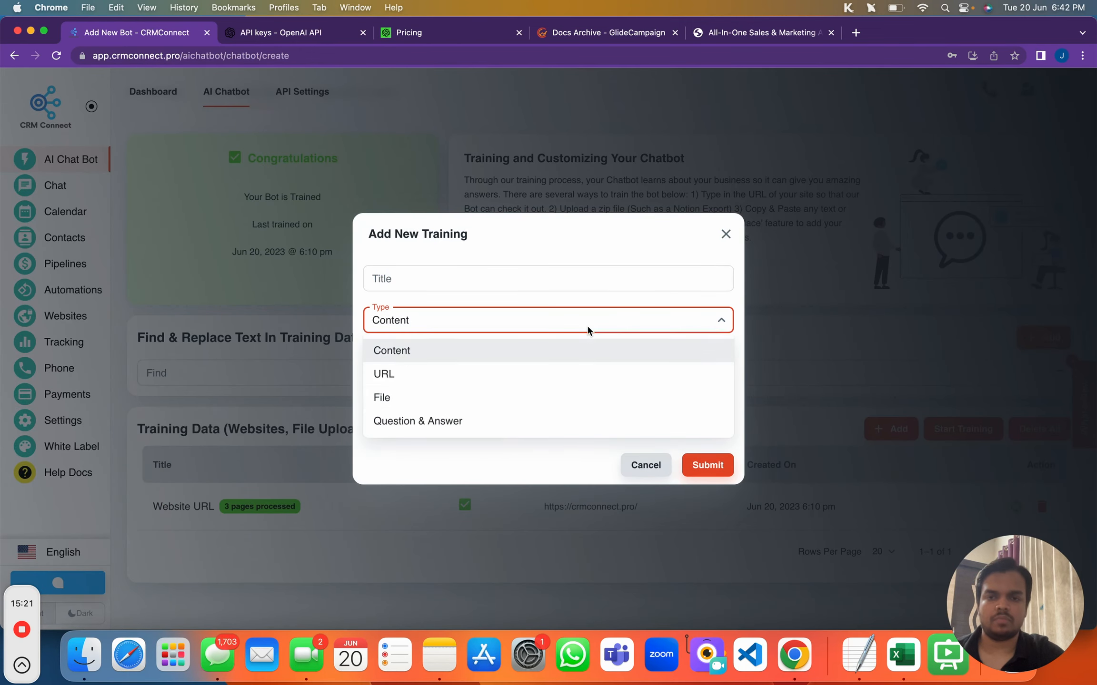
pyautogui.click(720, 238)
pyautogui.click(724, 234)
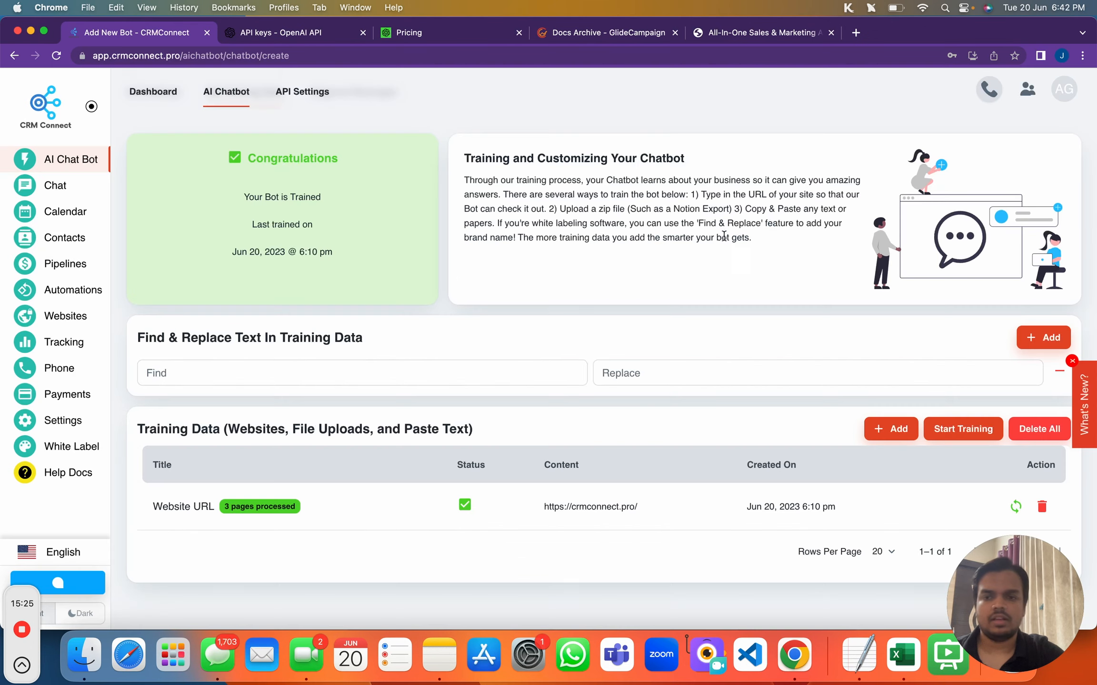
pyautogui.click(264, 376)
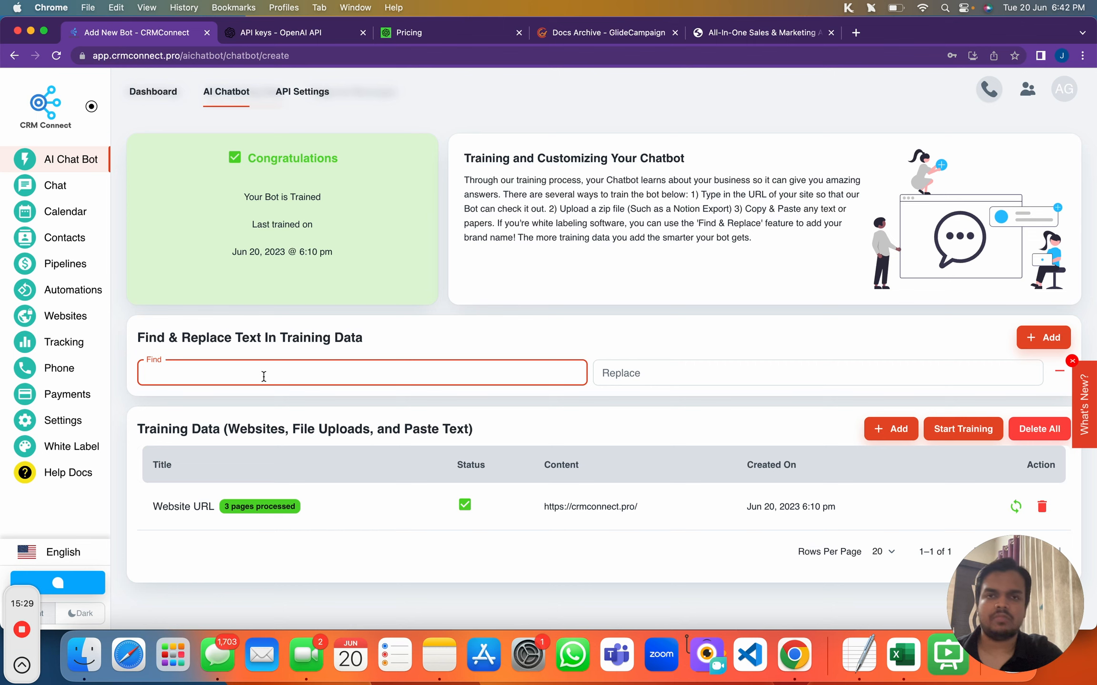
# Add a Find & Replace rule changing GlideCampaign to CRMConnect and save the bot
pyautogui.write('GlideCam')
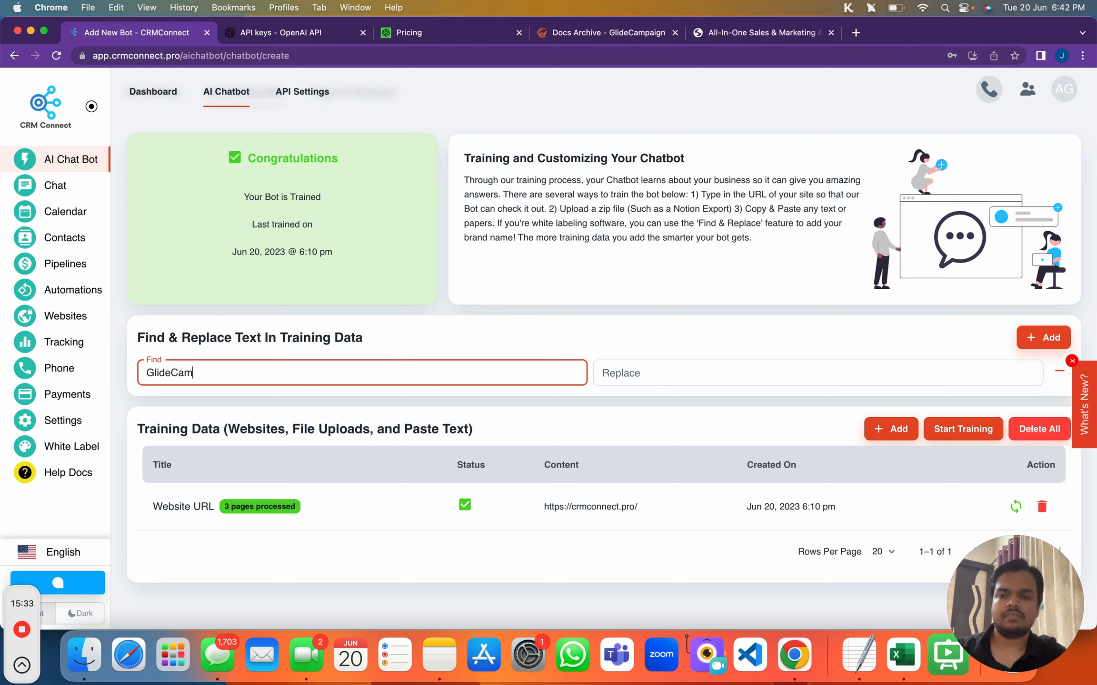
pyautogui.write('paign')
pyautogui.click(600, 374)
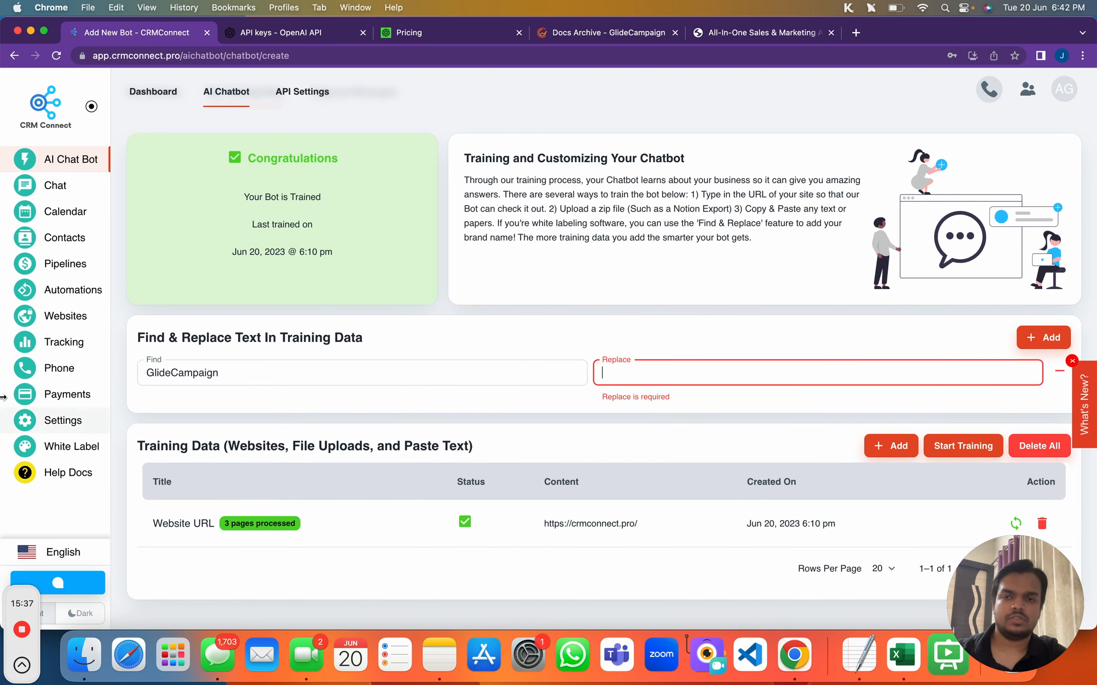
pyautogui.doubleClick(152, 373)
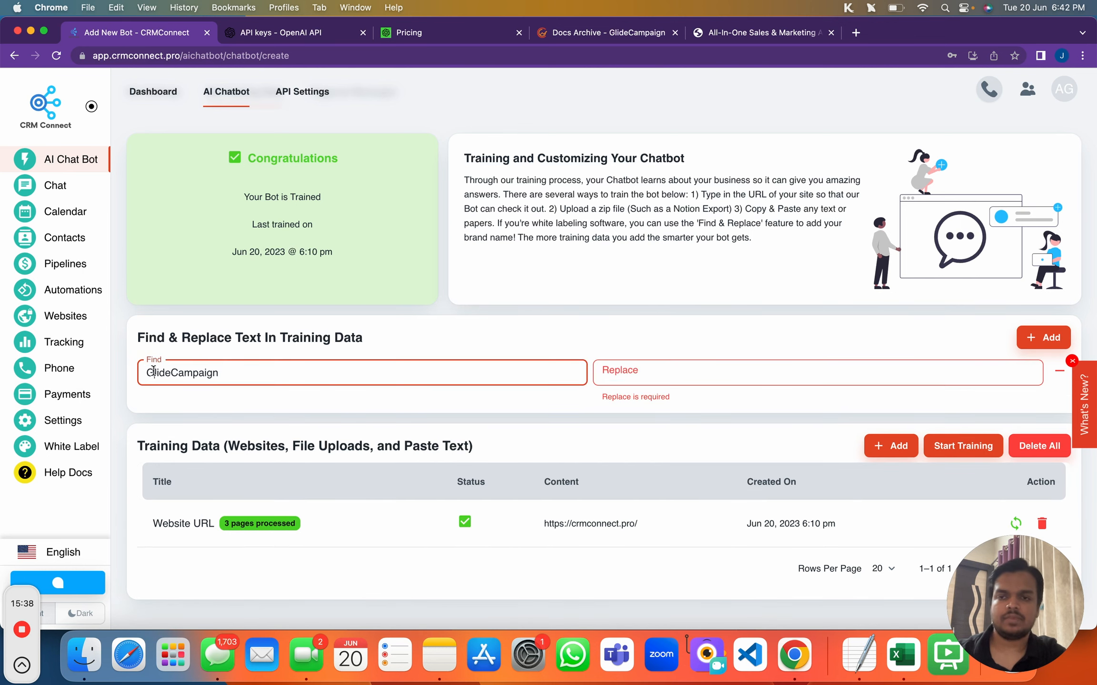
pyautogui.click(624, 371)
pyautogui.write('CRMConnect')
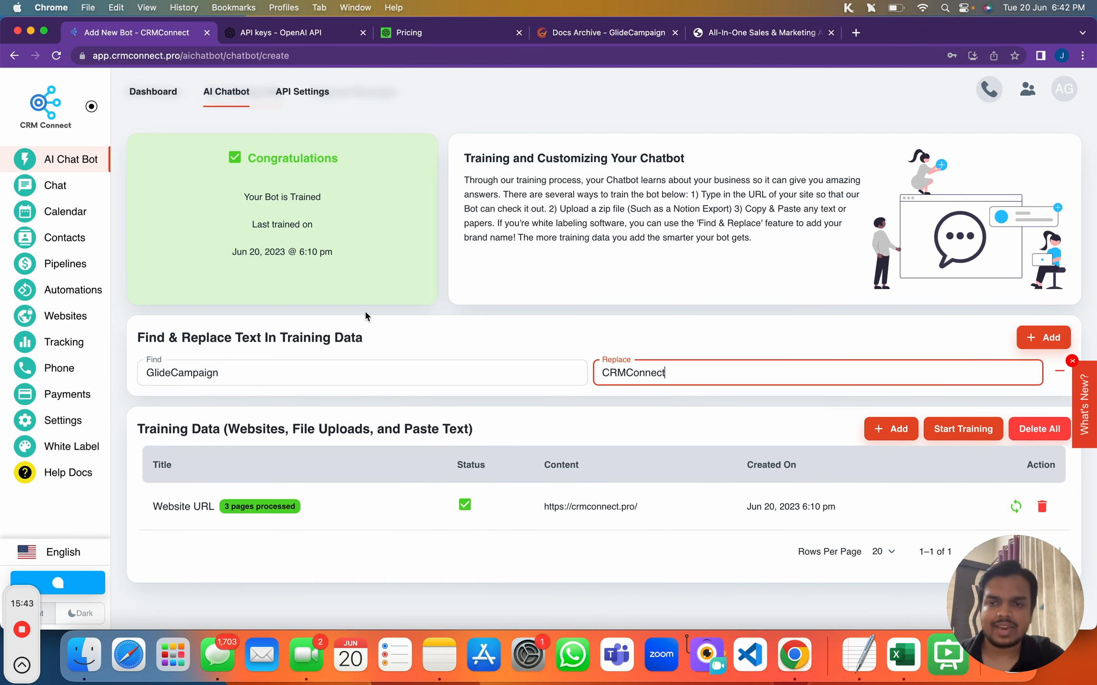
pyautogui.press('Return')
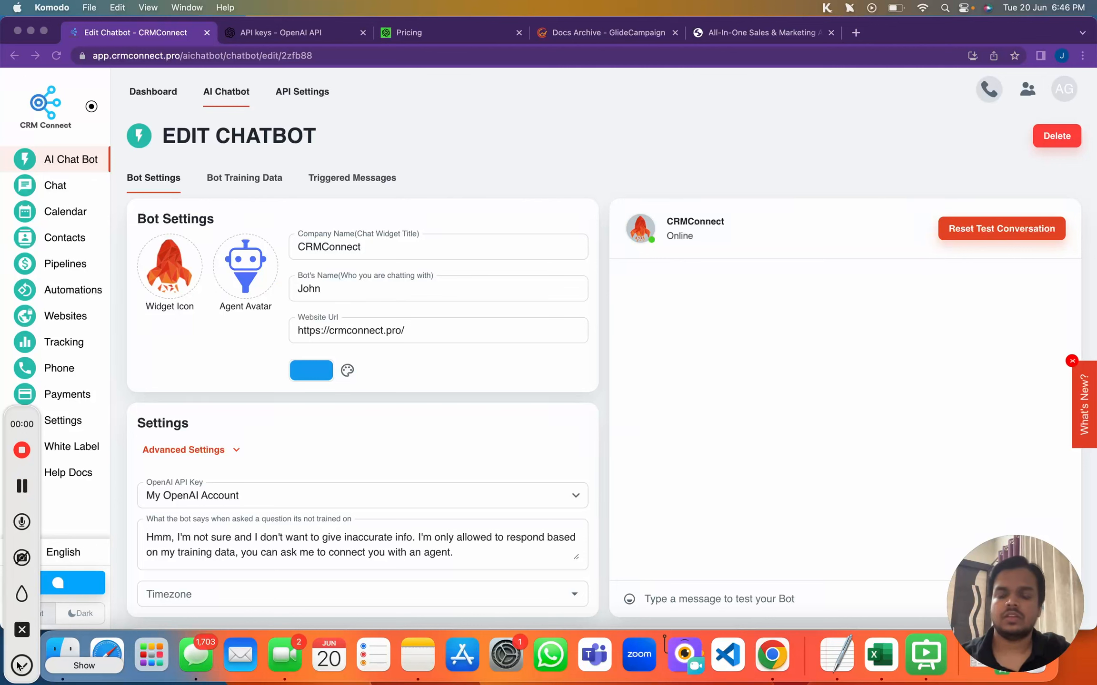
pyautogui.click(265, 173)
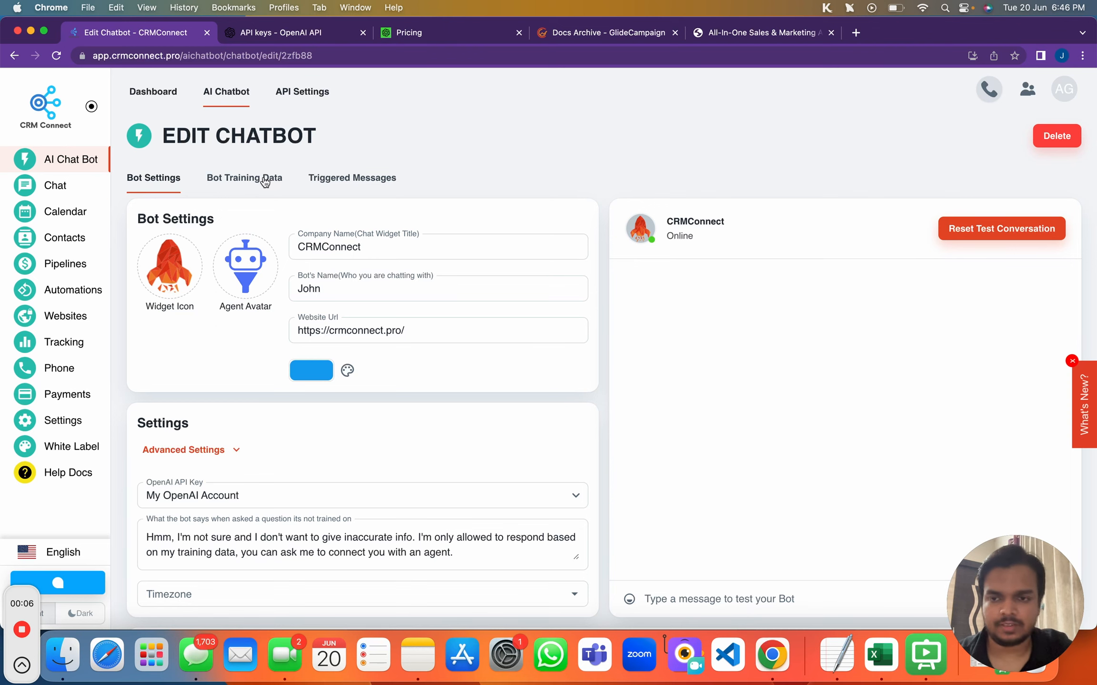
pyautogui.scroll(-10, 349, 418)
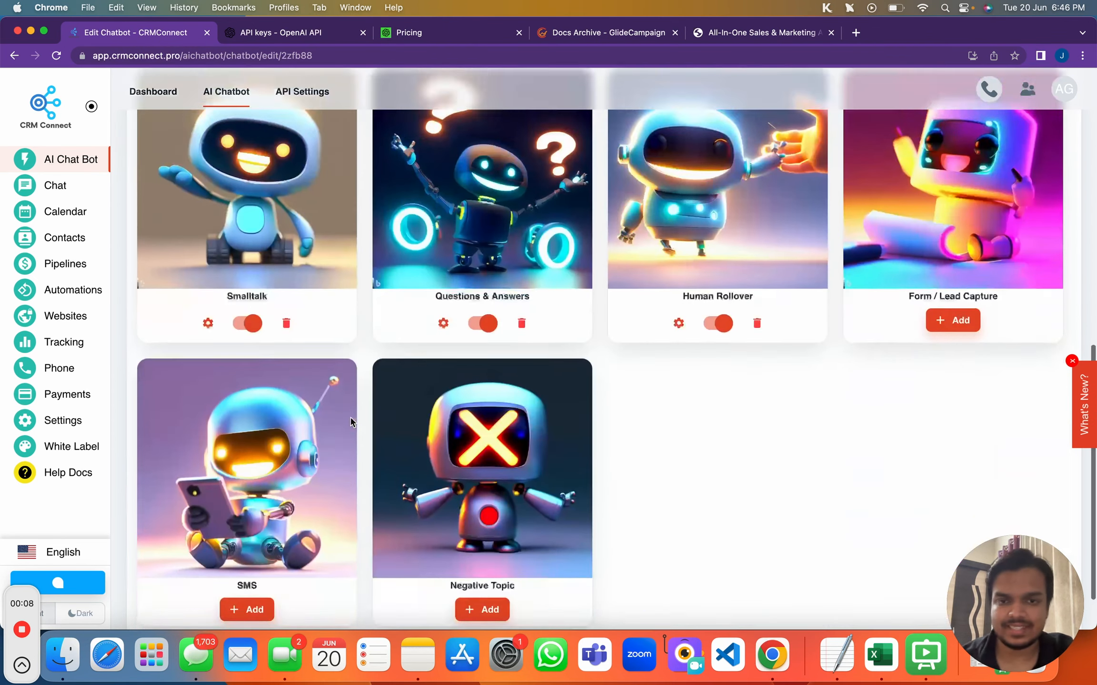
pyautogui.scroll(-2, 351, 423)
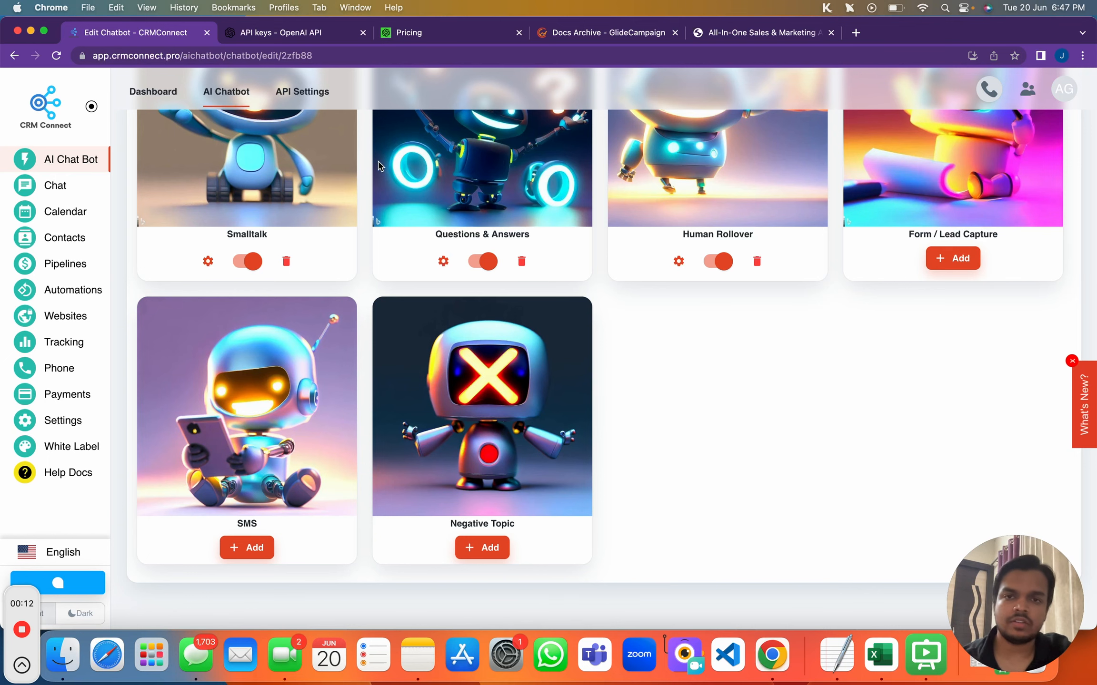
pyautogui.scroll(5, 453, 303)
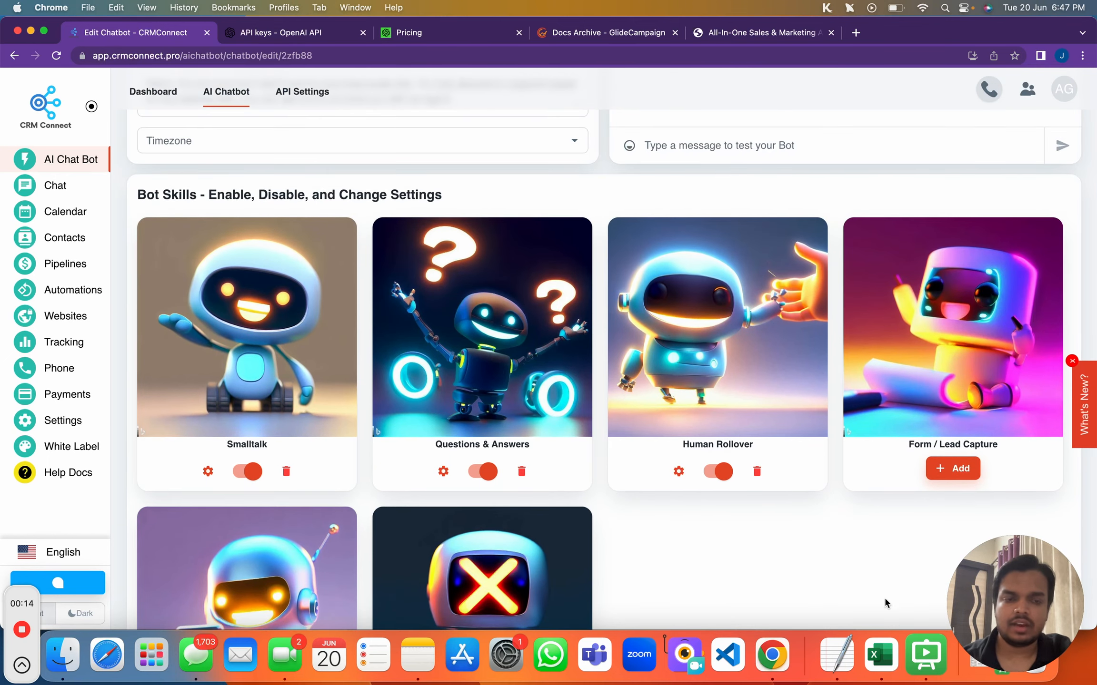
pyautogui.scroll(-1, 495, 329)
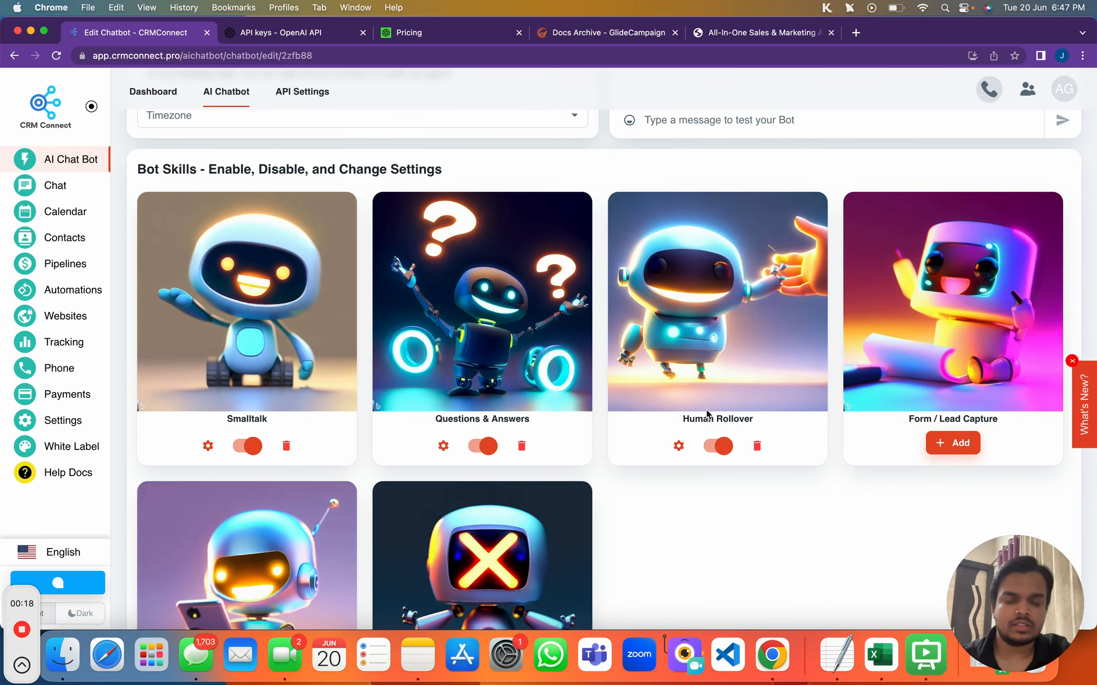
pyautogui.moveTo(908, 419); pyautogui.dragTo(989, 420)
pyautogui.scroll(-5, 820, 409)
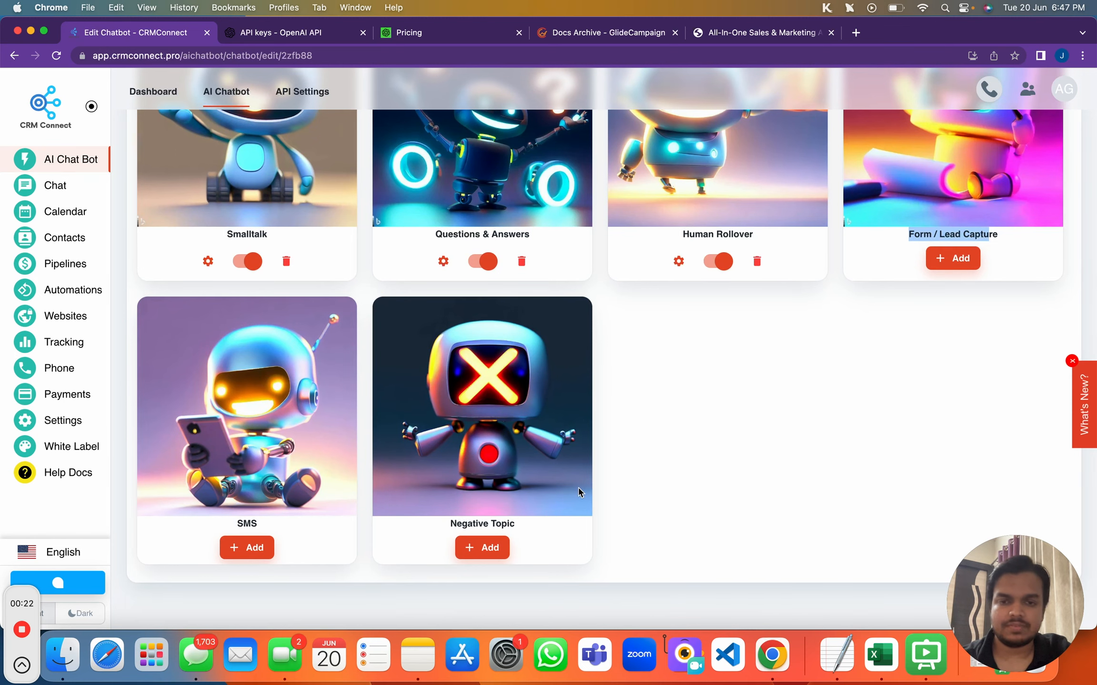
pyautogui.scroll(2, 516, 314)
pyautogui.scroll(-2, 507, 441)
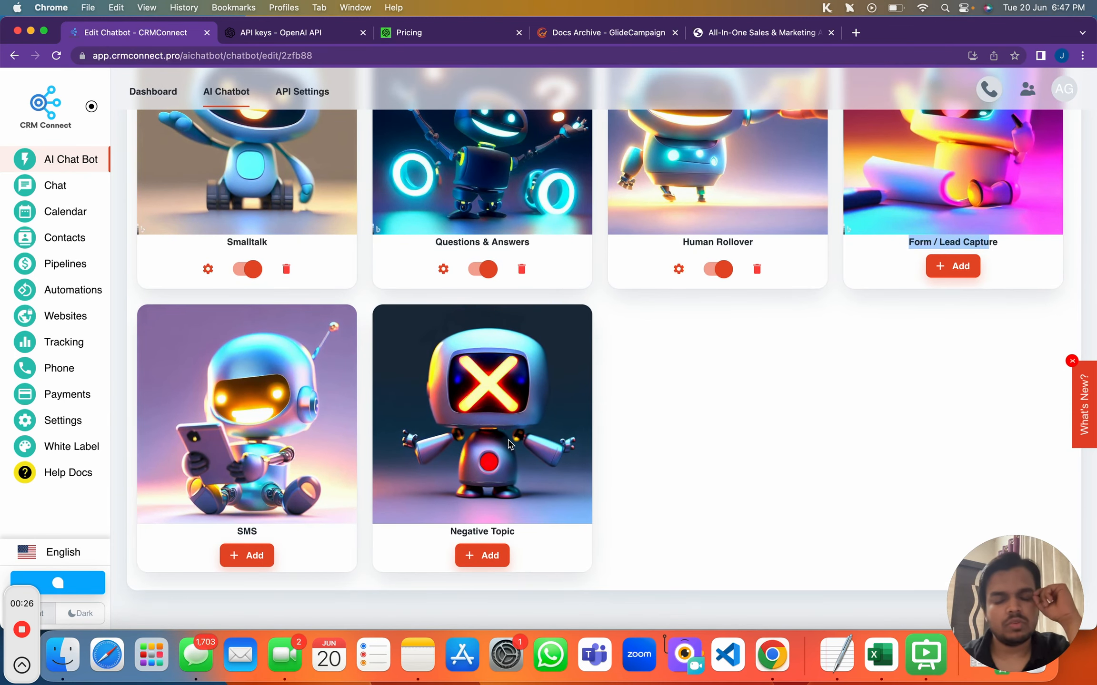
pyautogui.scroll(1, 509, 444)
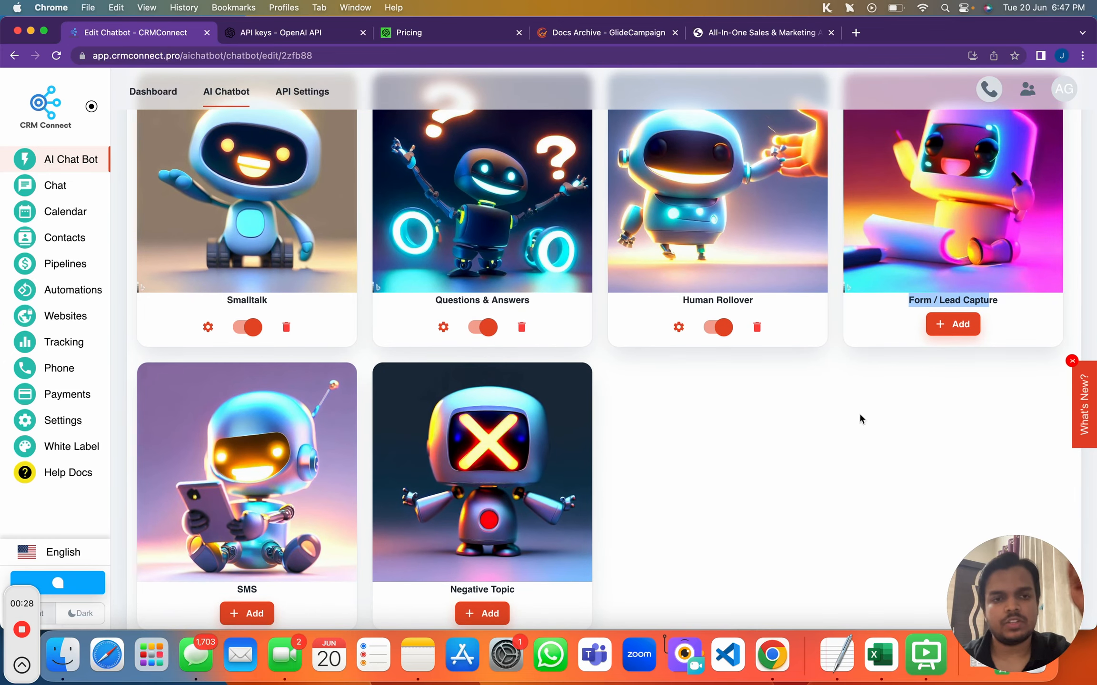
pyautogui.scroll(1, 932, 404)
pyautogui.click(934, 358)
pyautogui.tripleClick(934, 358)
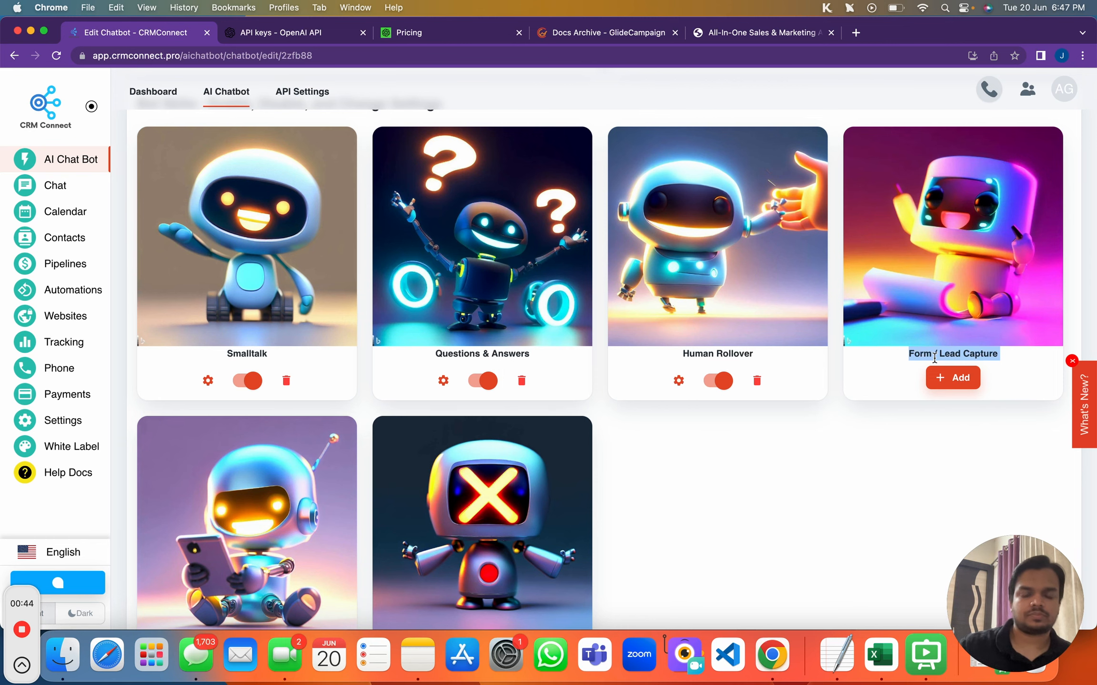
# Add the Form / Lead Capture skill and review its demo-booking Trigger sentence
pyautogui.click(954, 377)
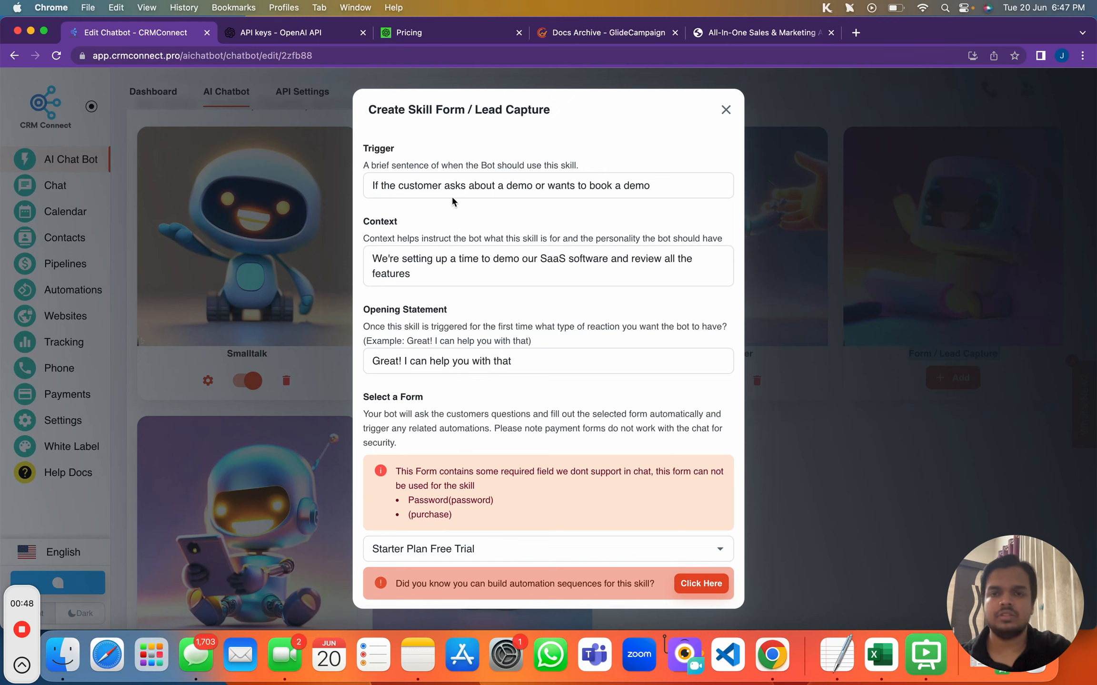
pyautogui.click(364, 193)
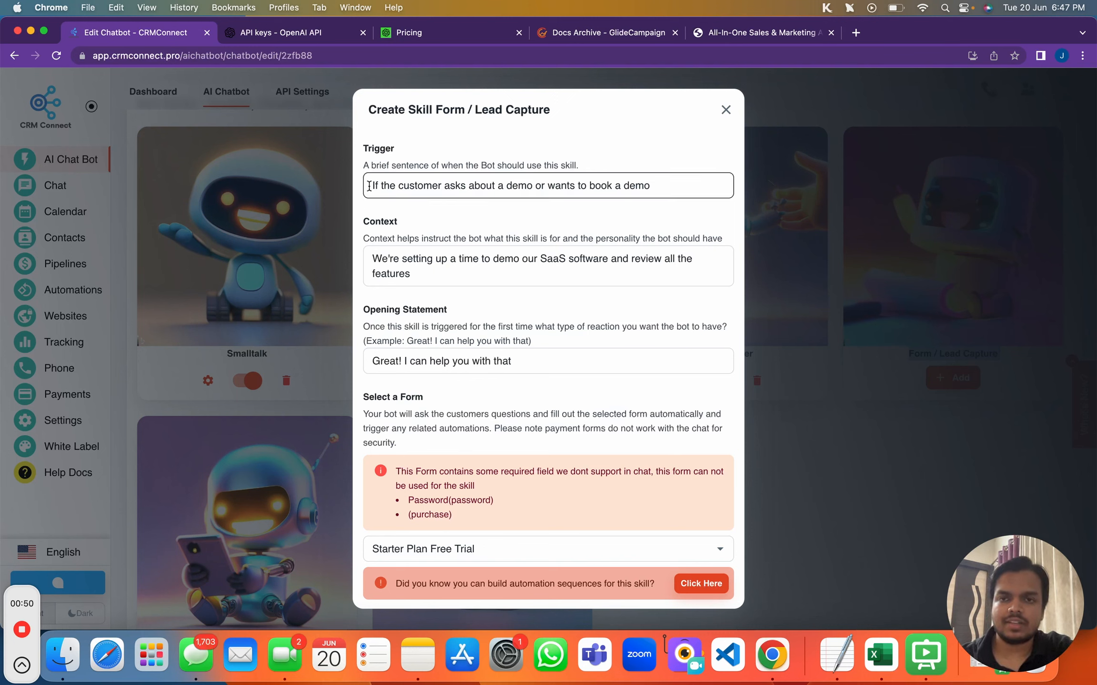
pyautogui.tripleClick(624, 183)
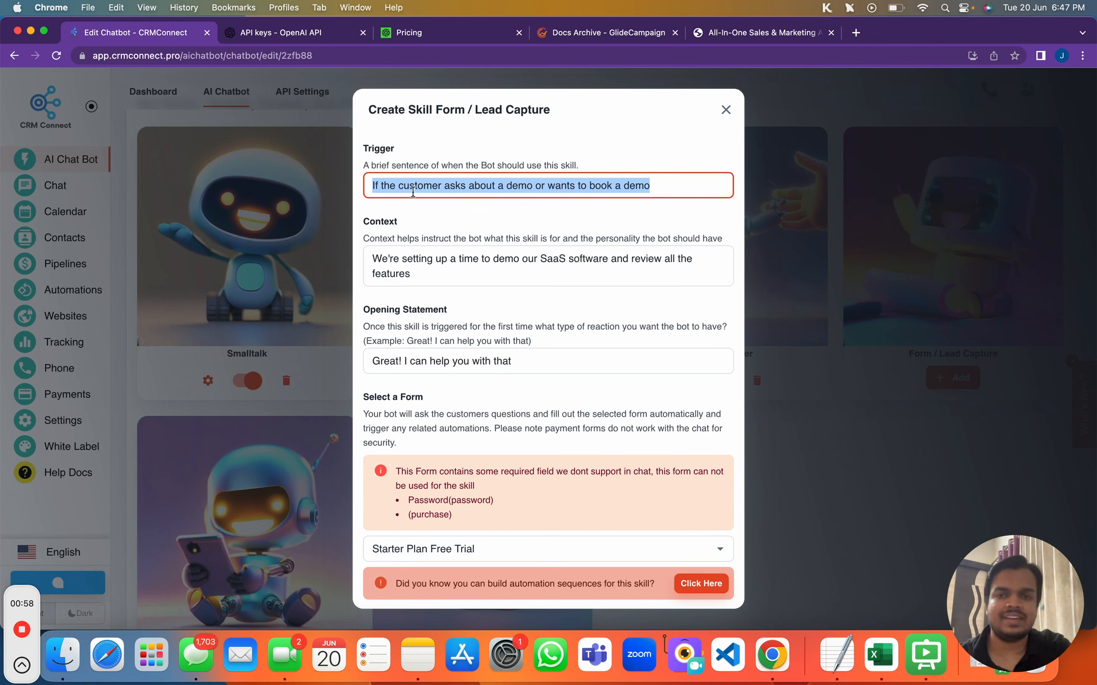
pyautogui.moveTo(373, 187); pyautogui.dragTo(650, 188)
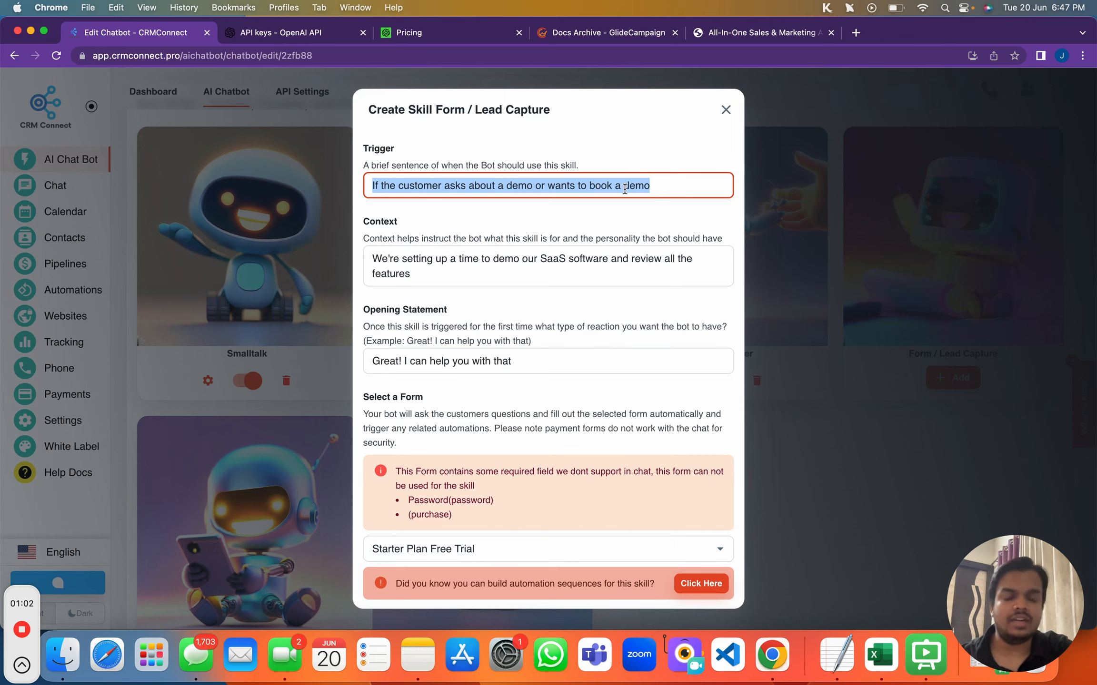
pyautogui.click(647, 186)
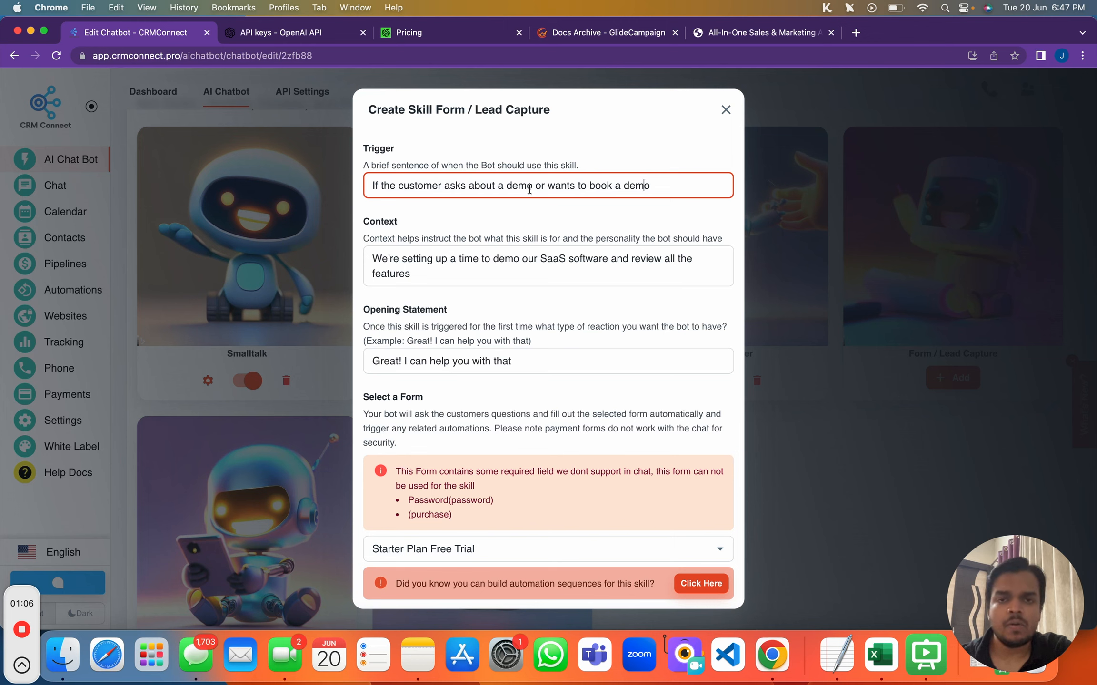
# Review the skill's context description and opening statement
pyautogui.click(429, 280)
pyautogui.moveTo(372, 257); pyautogui.dragTo(619, 270)
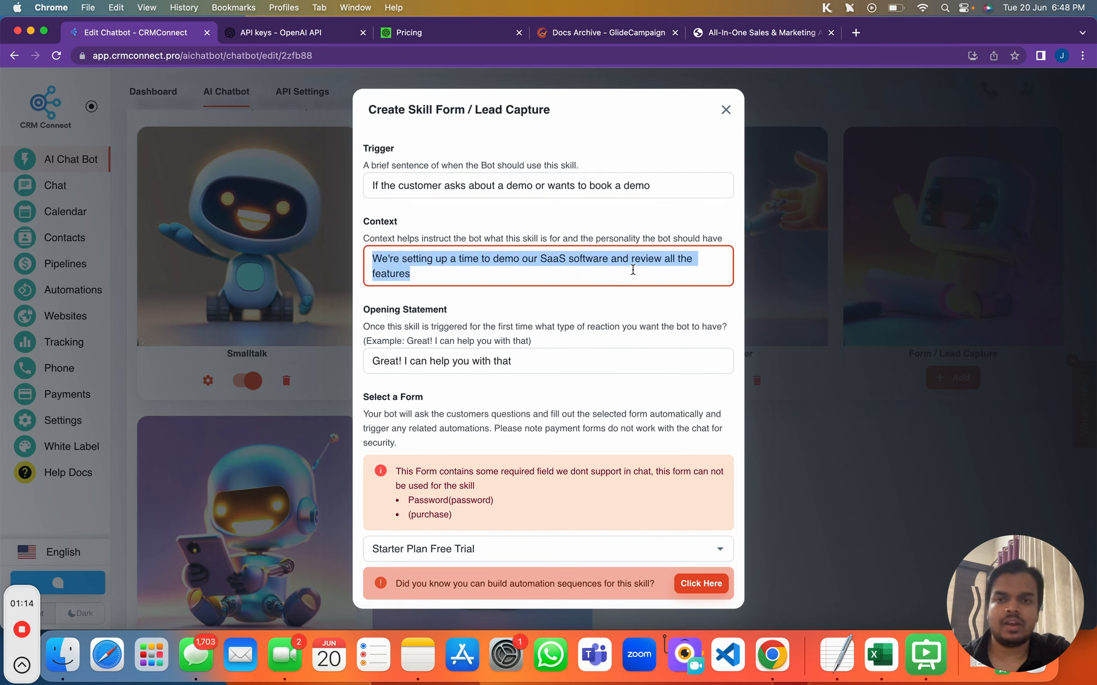
pyautogui.scroll(-2, 632, 270)
pyautogui.scroll(-1, 631, 269)
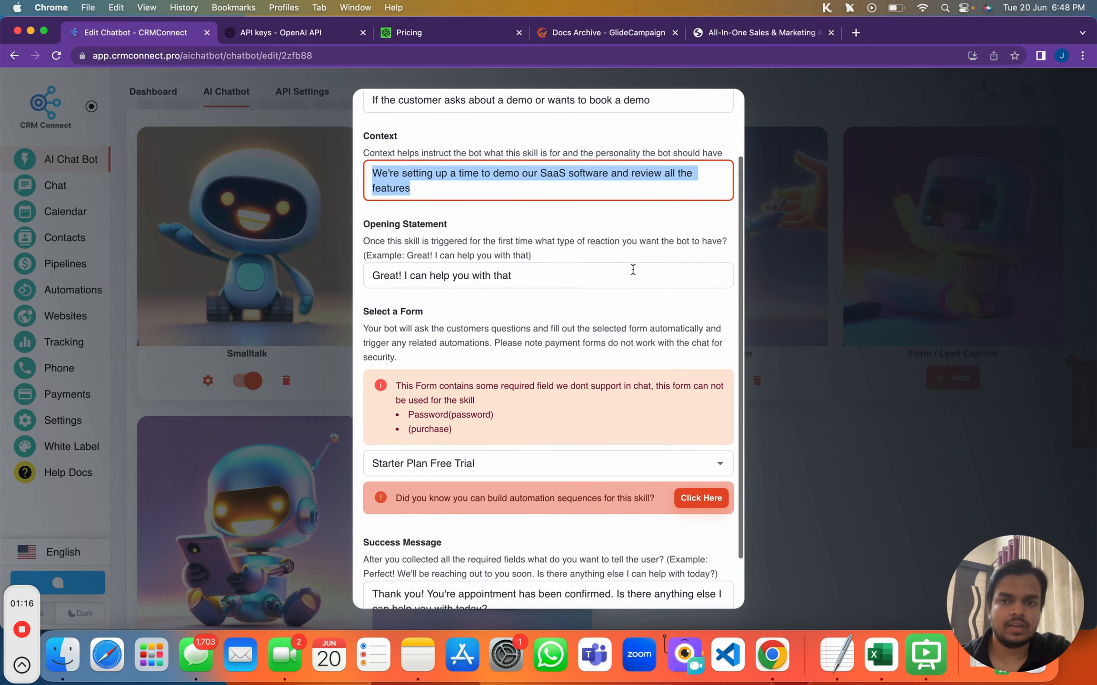
pyautogui.moveTo(372, 275); pyautogui.dragTo(522, 272)
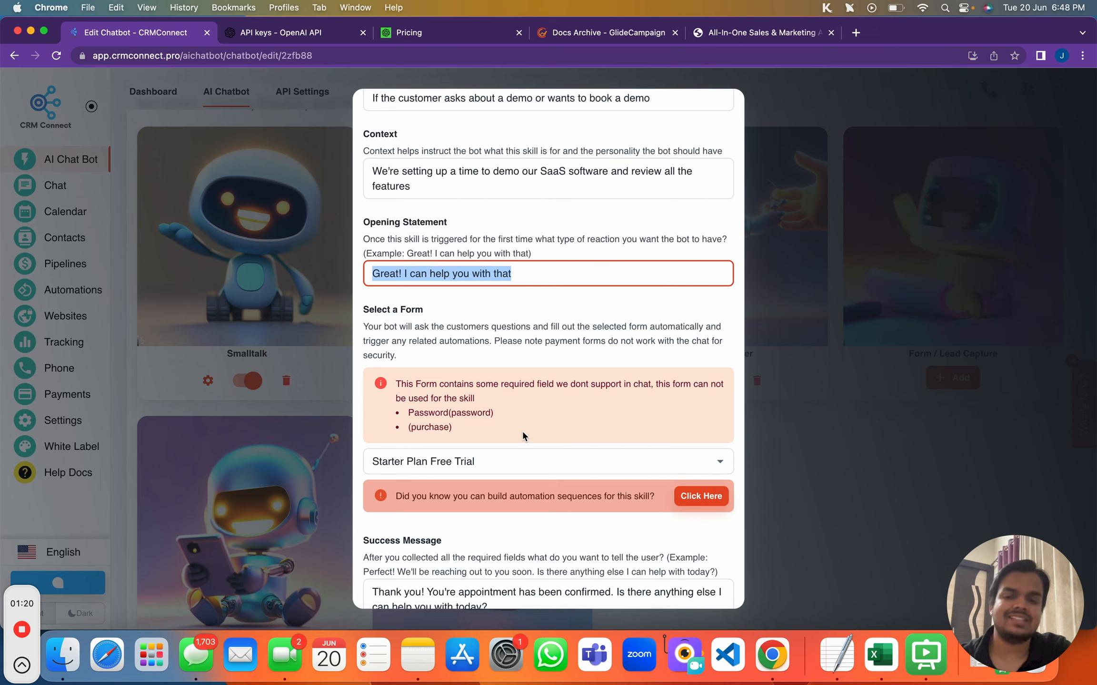
# Open the Select a Form dropdown to see the available forms
pyautogui.scroll(-2, 522, 430)
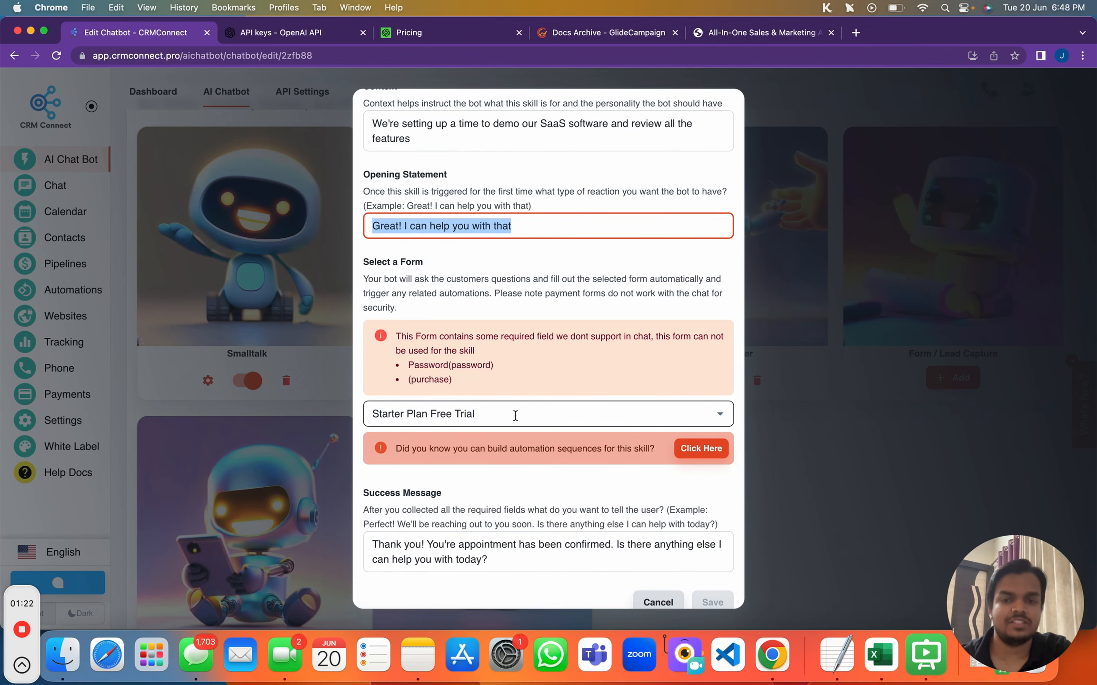
pyautogui.scroll(-1, 515, 416)
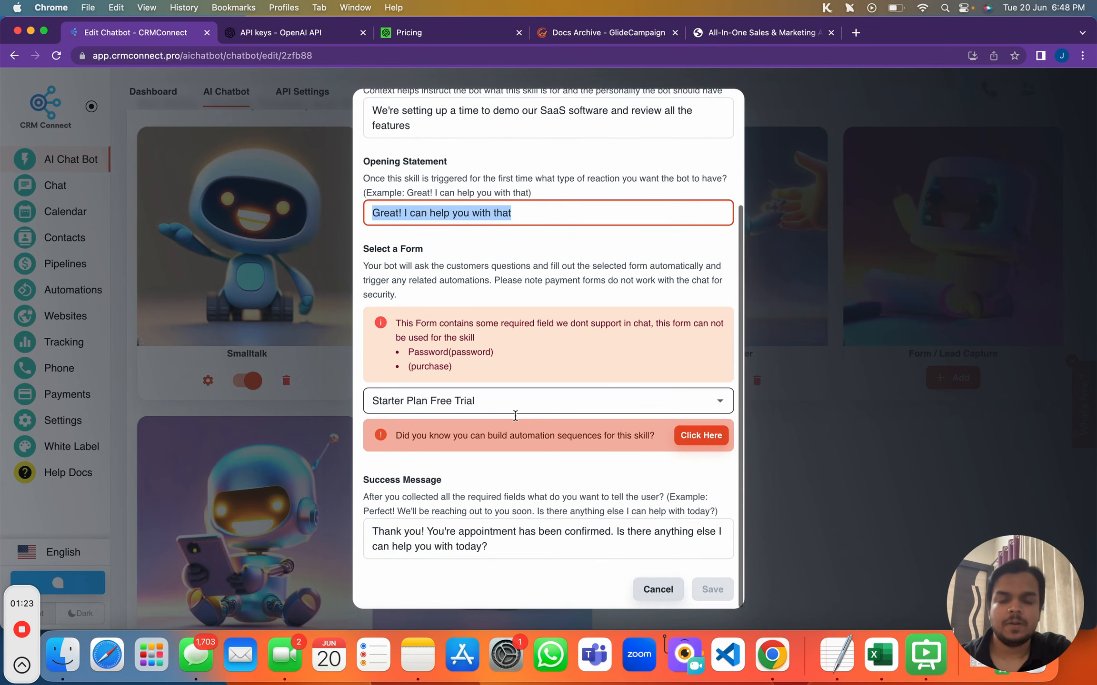
pyautogui.click(442, 407)
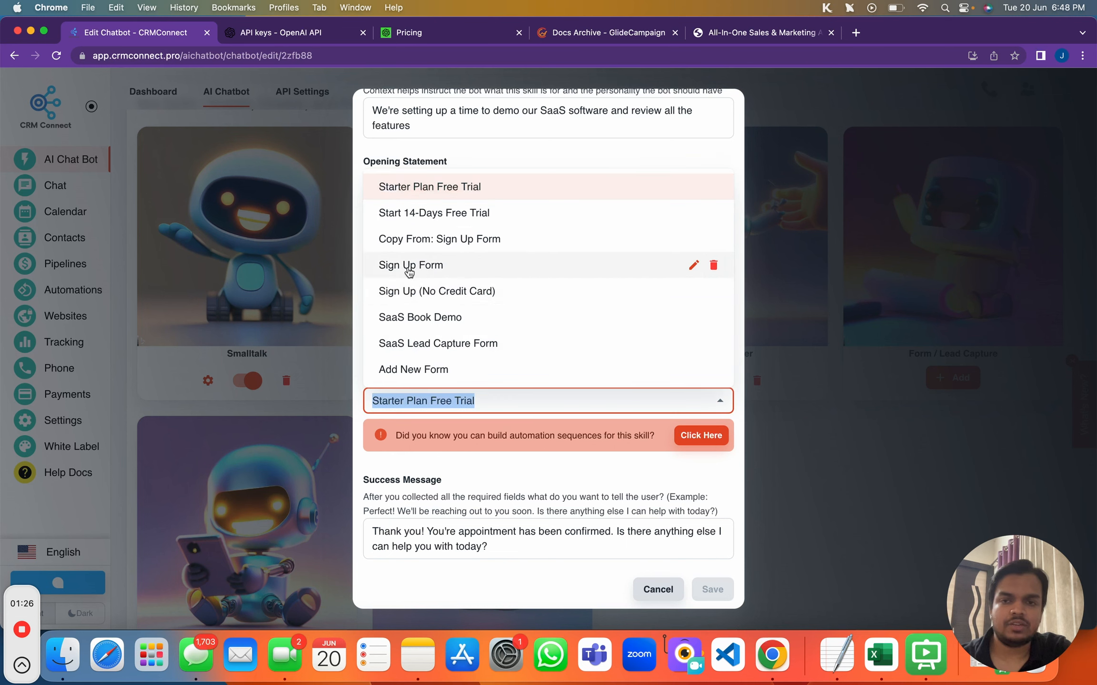
pyautogui.click(461, 455)
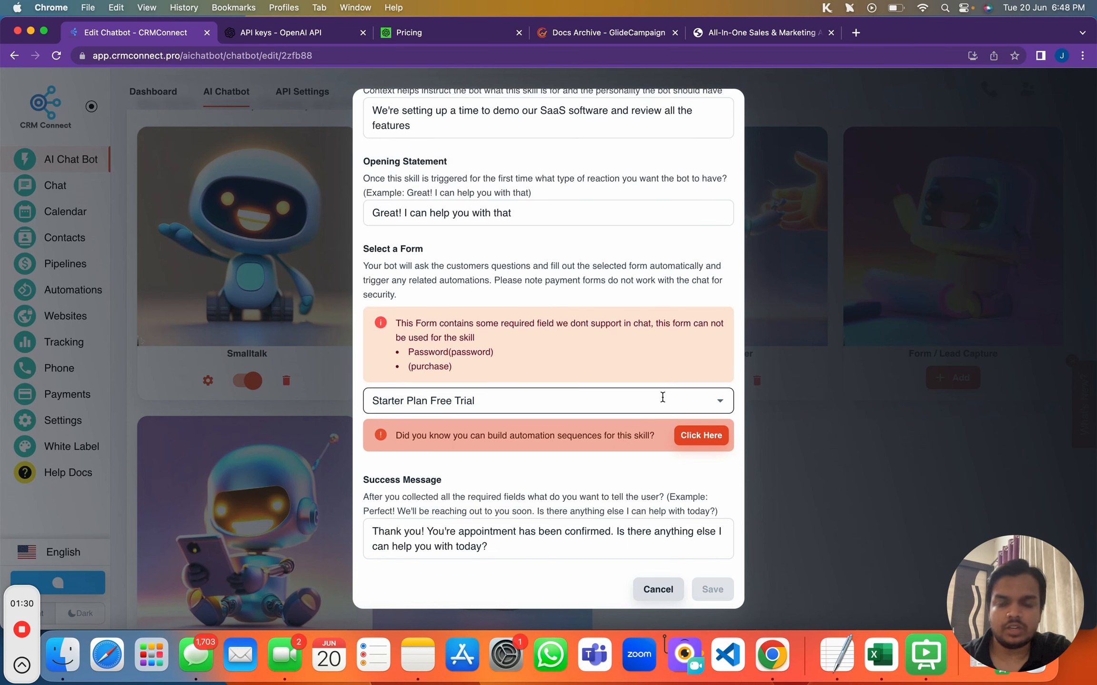
pyautogui.click(552, 406)
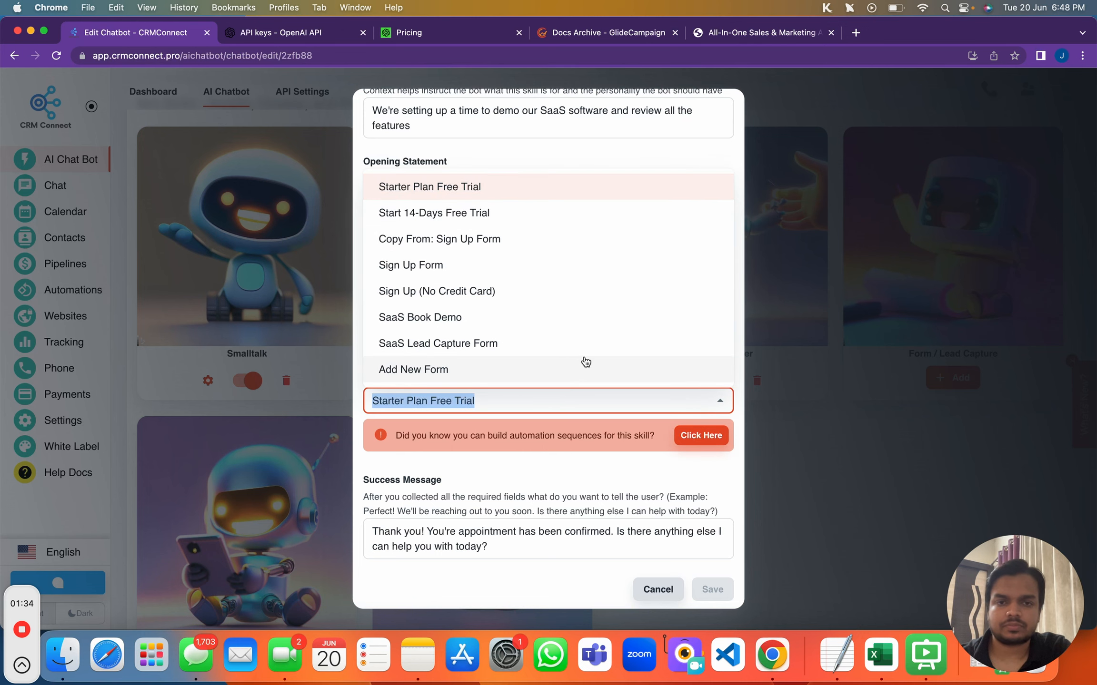
# Add a form named 'Demo Form', delete its Last Name field, and save it
pyautogui.click(383, 370)
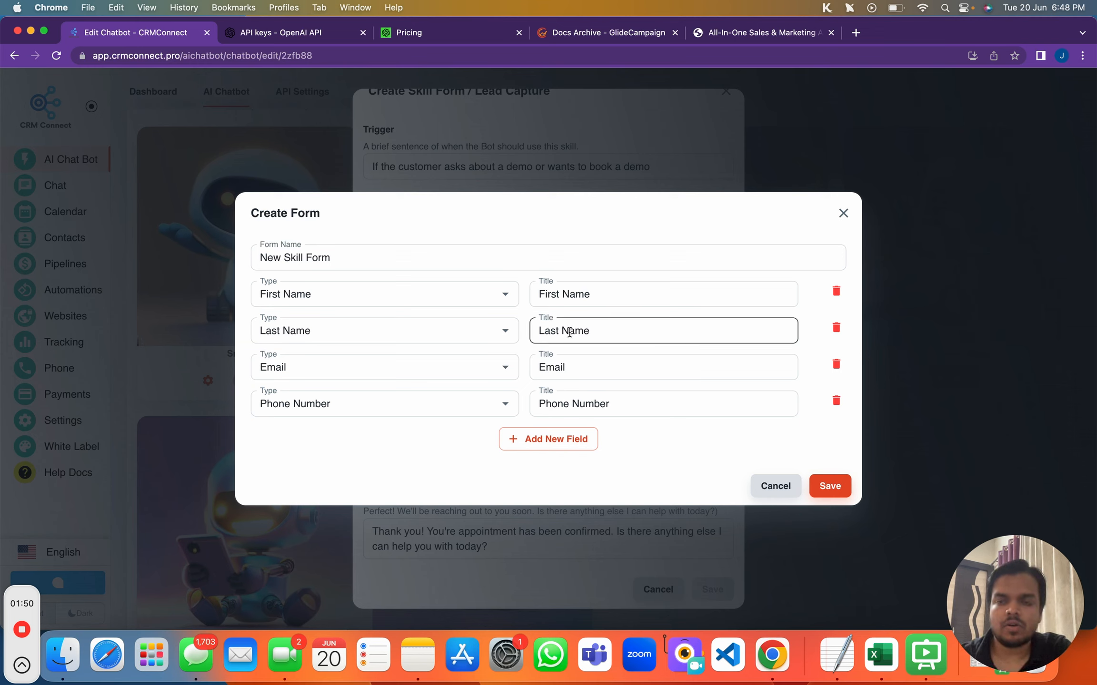
pyautogui.tripleClick(330, 257)
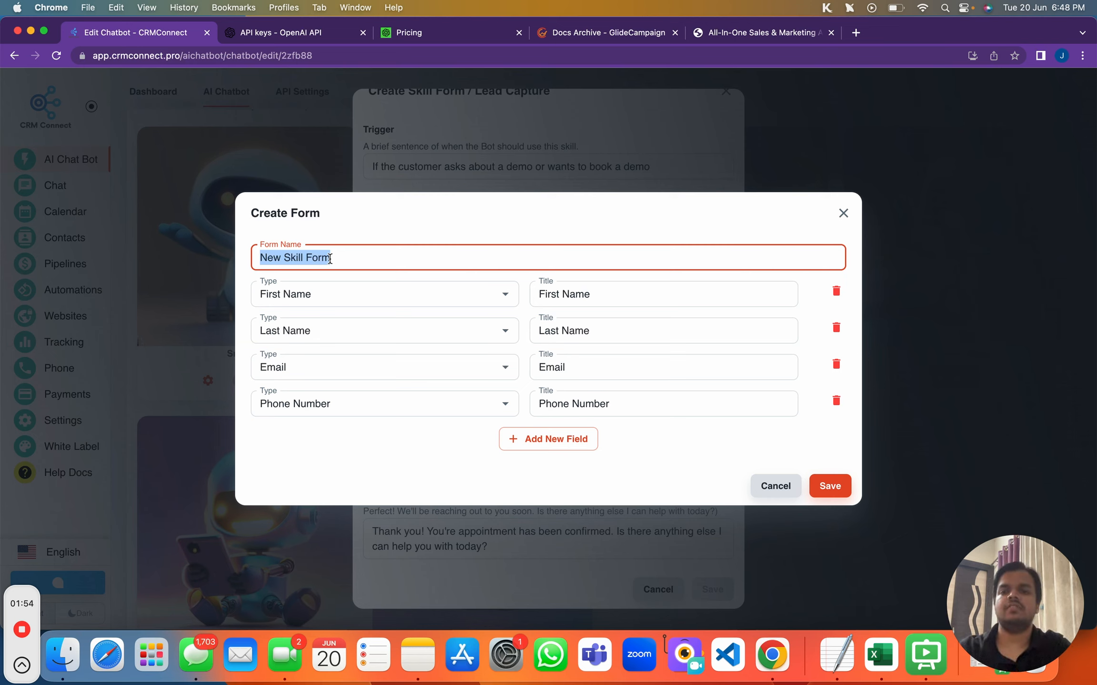
pyautogui.write('DEMO')
pyautogui.press('BackSpace')
pyautogui.press('BackSpace')
pyautogui.press('BackSpace')
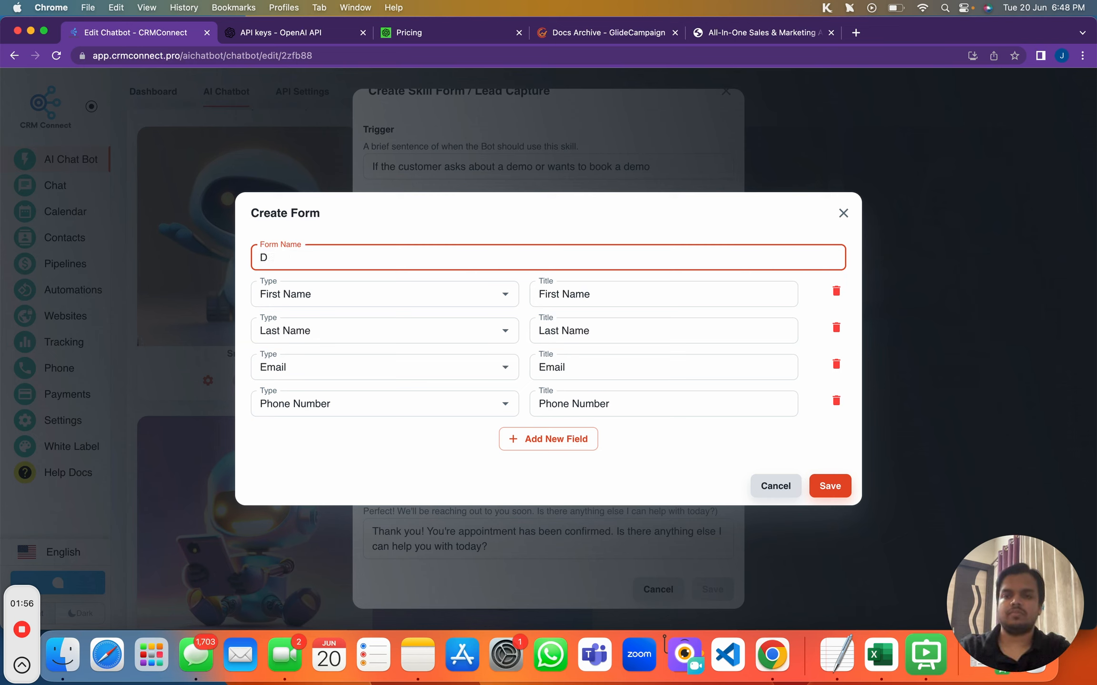
pyautogui.write('emo Form')
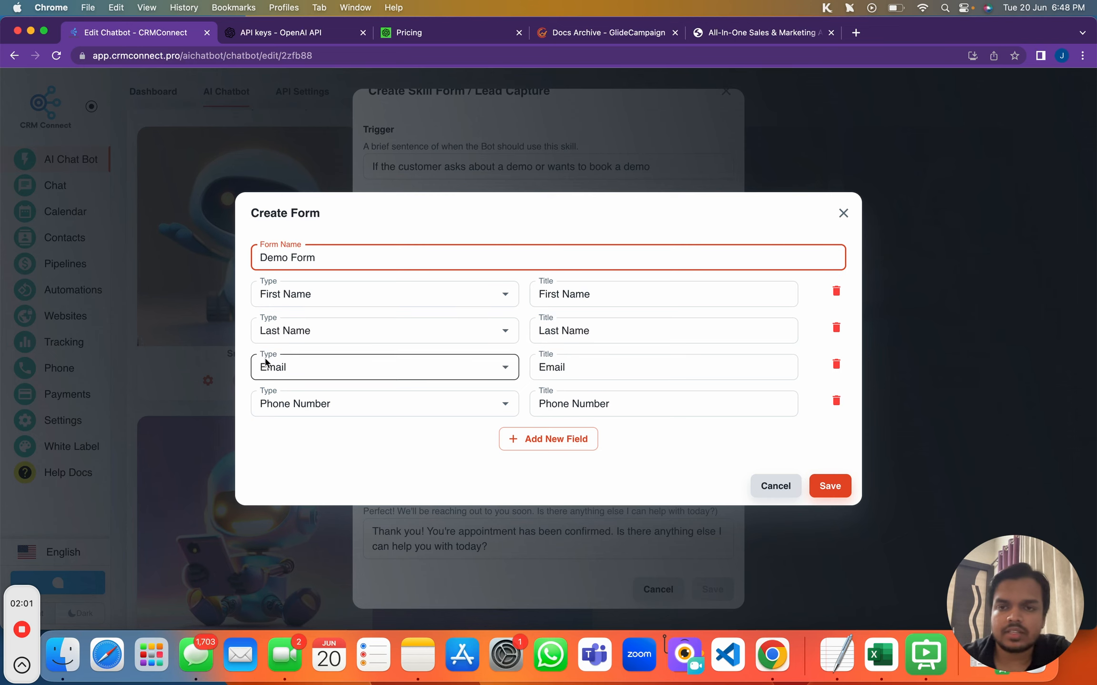
pyautogui.click(379, 291)
pyautogui.click(400, 293)
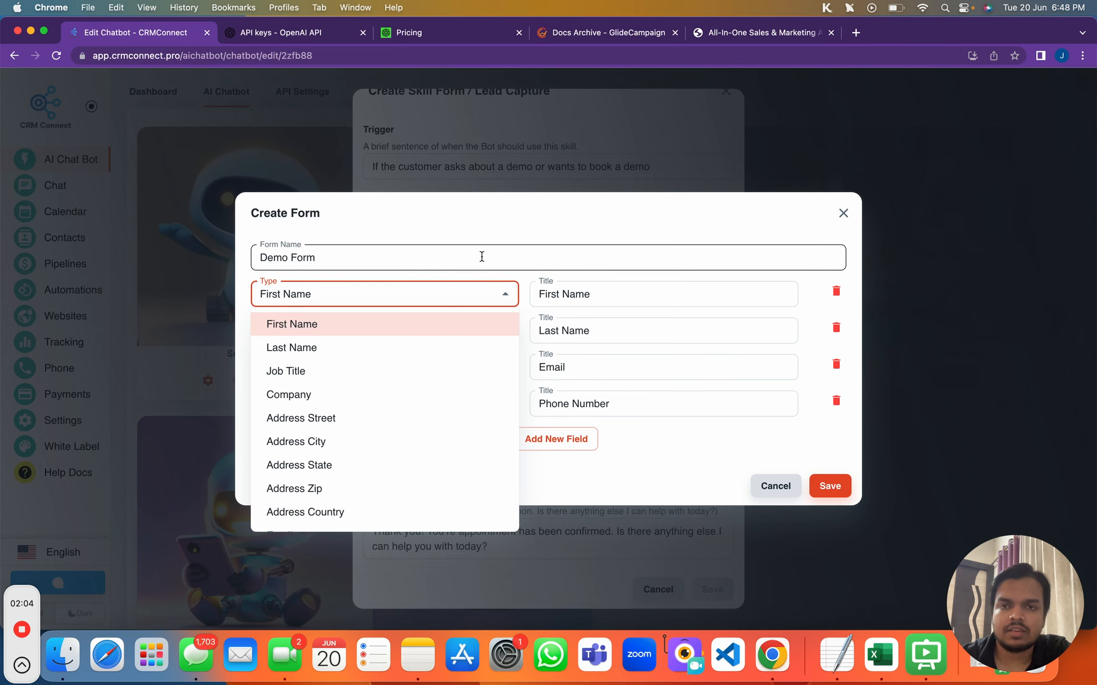
pyautogui.click(490, 230)
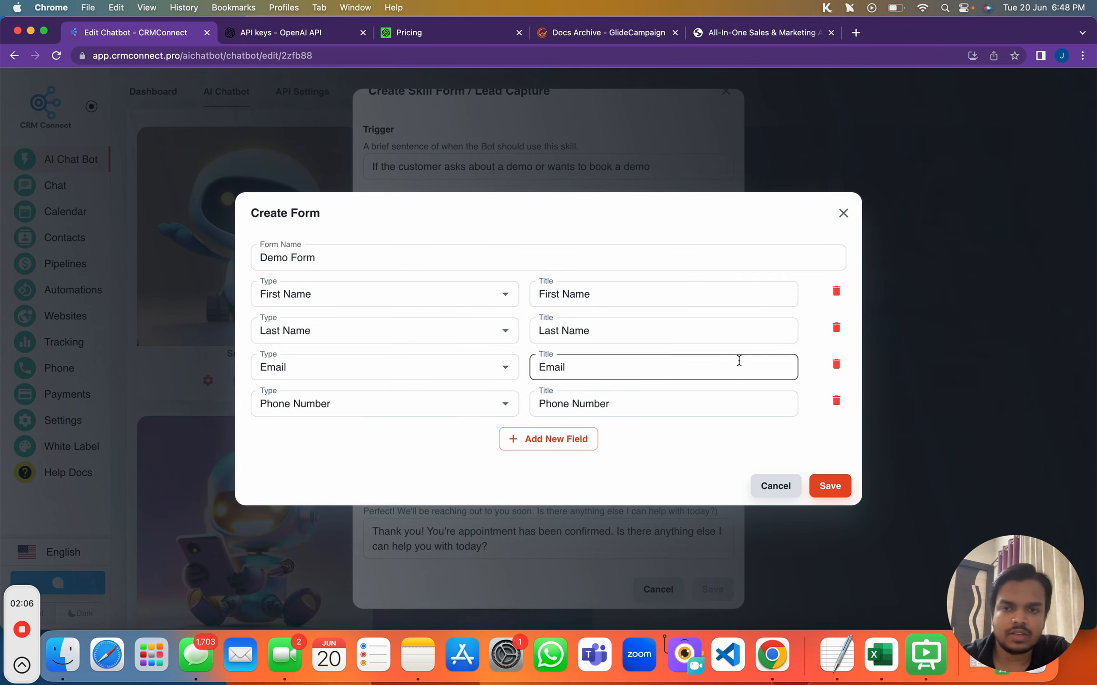
pyautogui.click(835, 328)
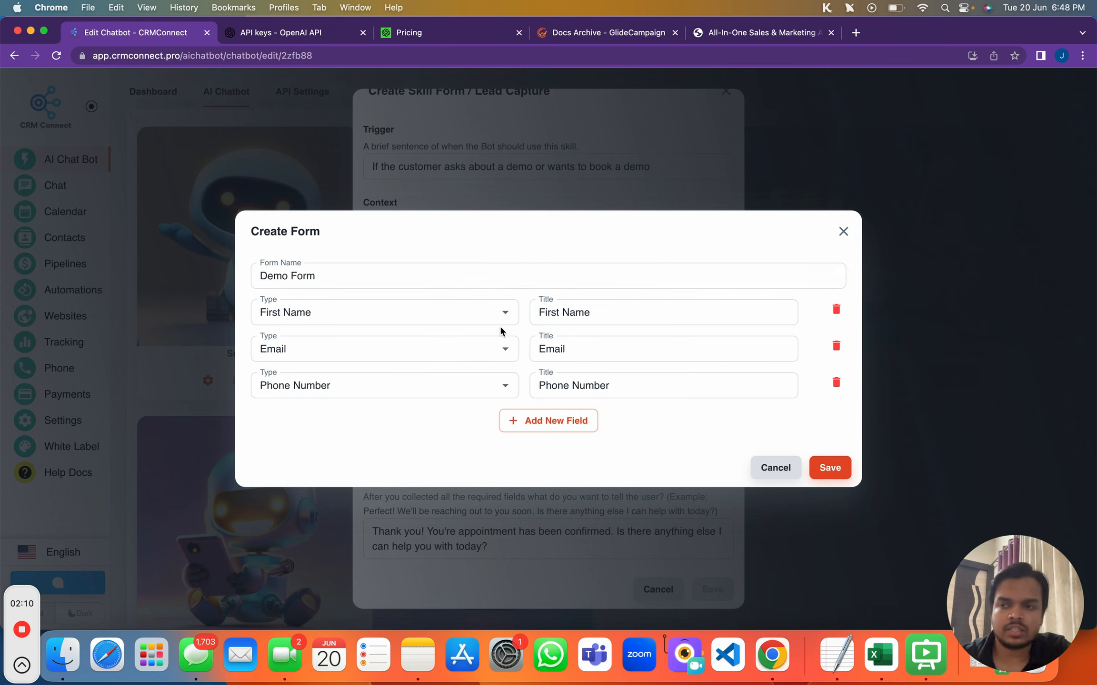
pyautogui.click(834, 468)
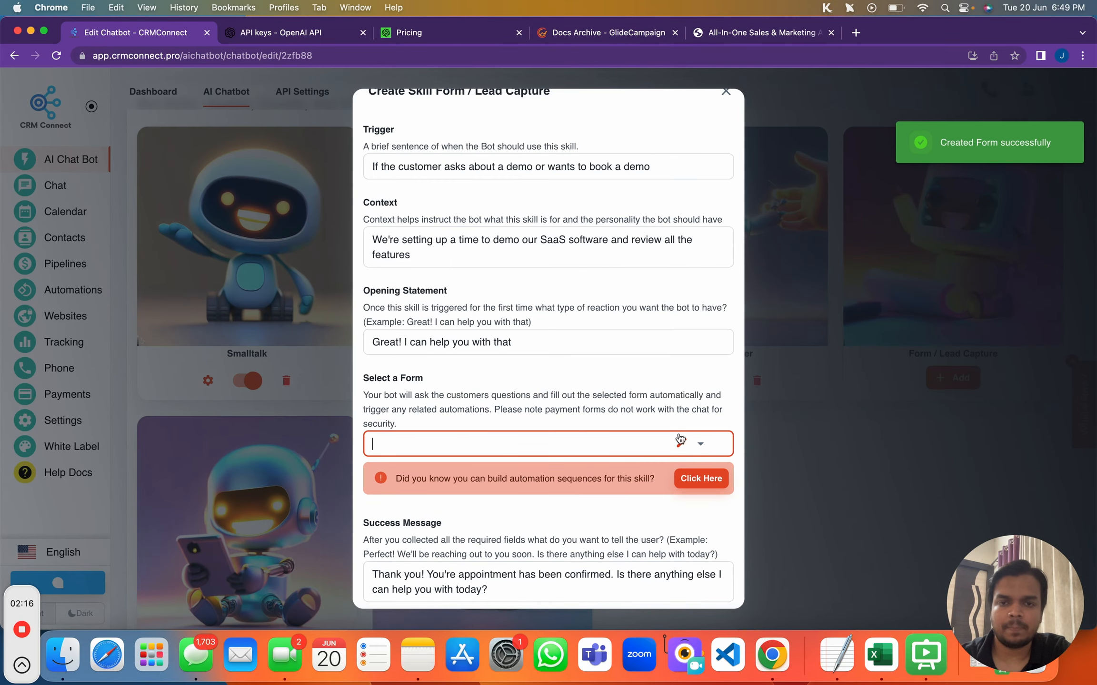
# Choose Demo Form for the skill, review the Success Message, and save the skill
pyautogui.click(700, 443)
pyautogui.scroll(1, 563, 373)
pyautogui.click(505, 233)
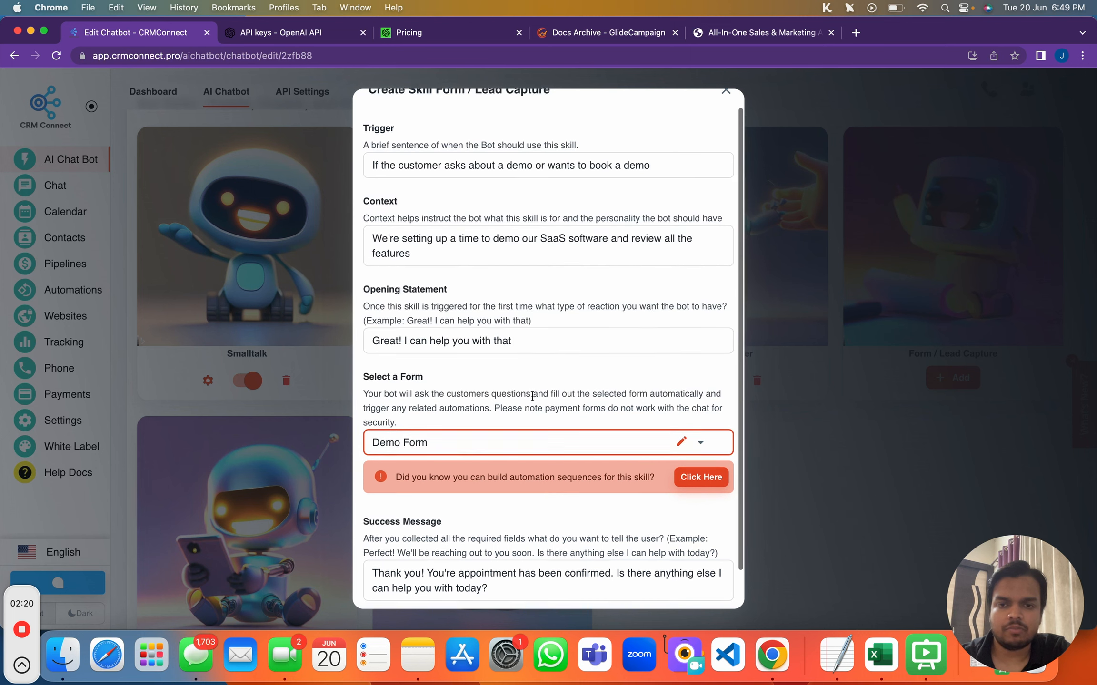
pyautogui.scroll(-2, 532, 396)
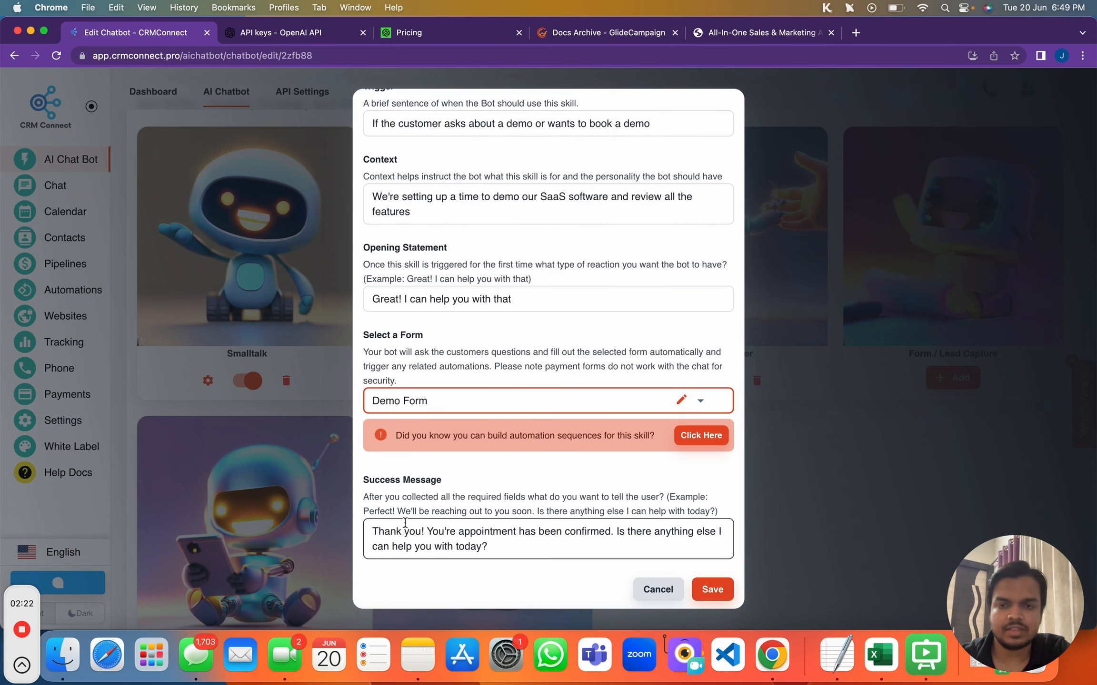
pyautogui.click(371, 522)
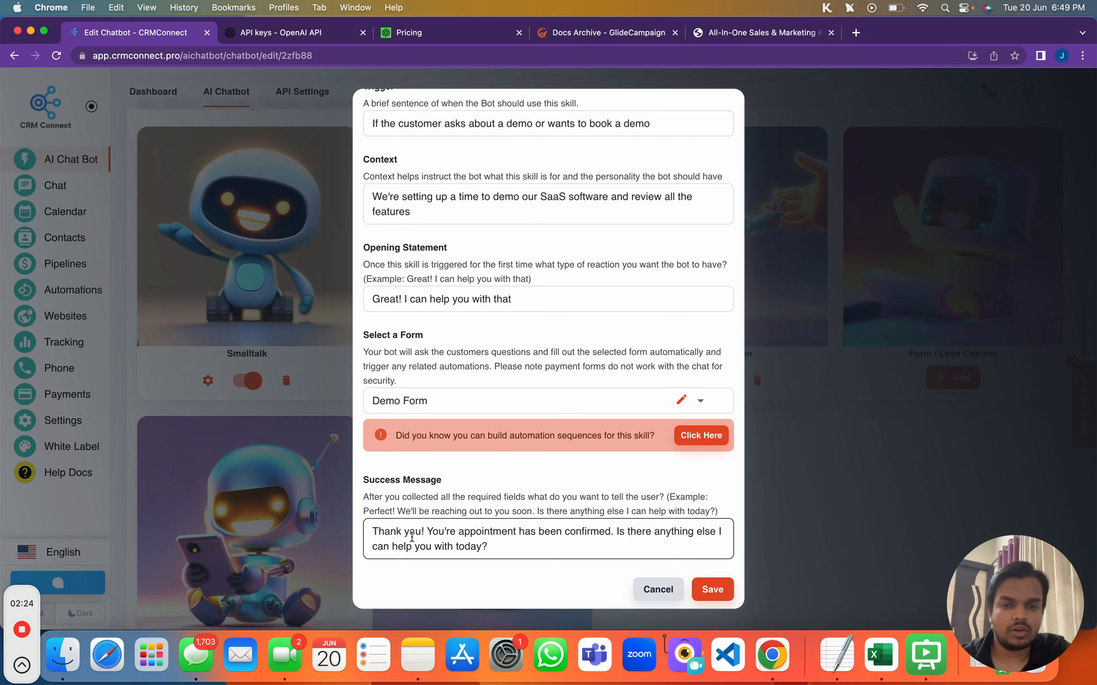
pyautogui.click(528, 538)
pyautogui.moveTo(525, 548); pyautogui.dragTo(373, 529)
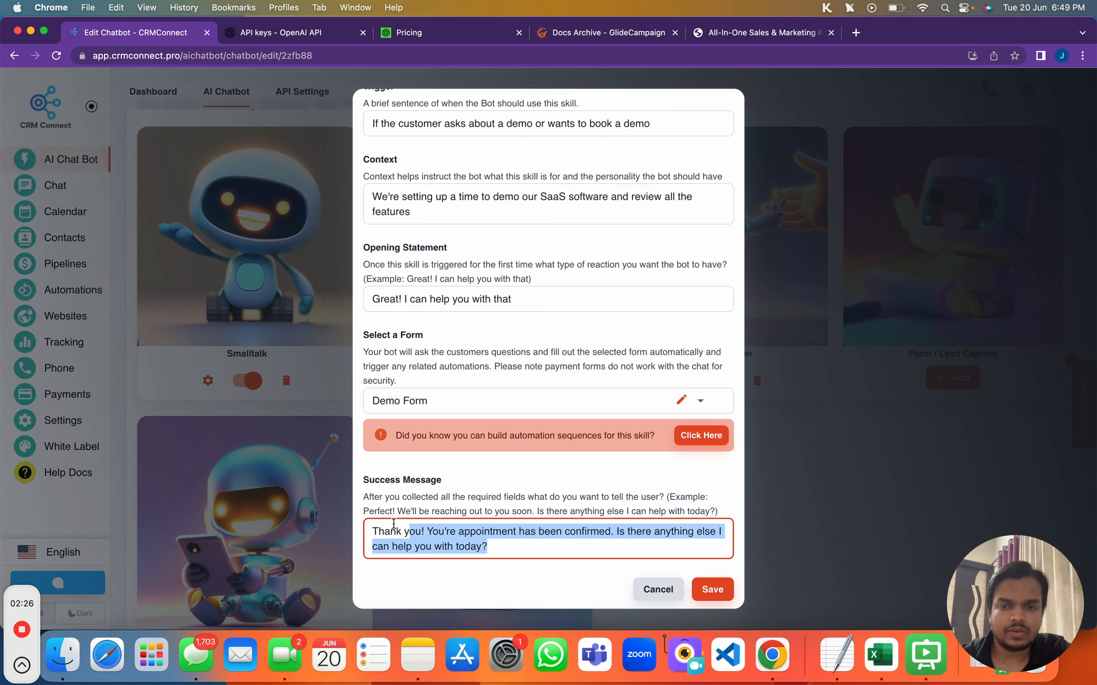
pyautogui.click(425, 531)
pyautogui.doubleClick(446, 530)
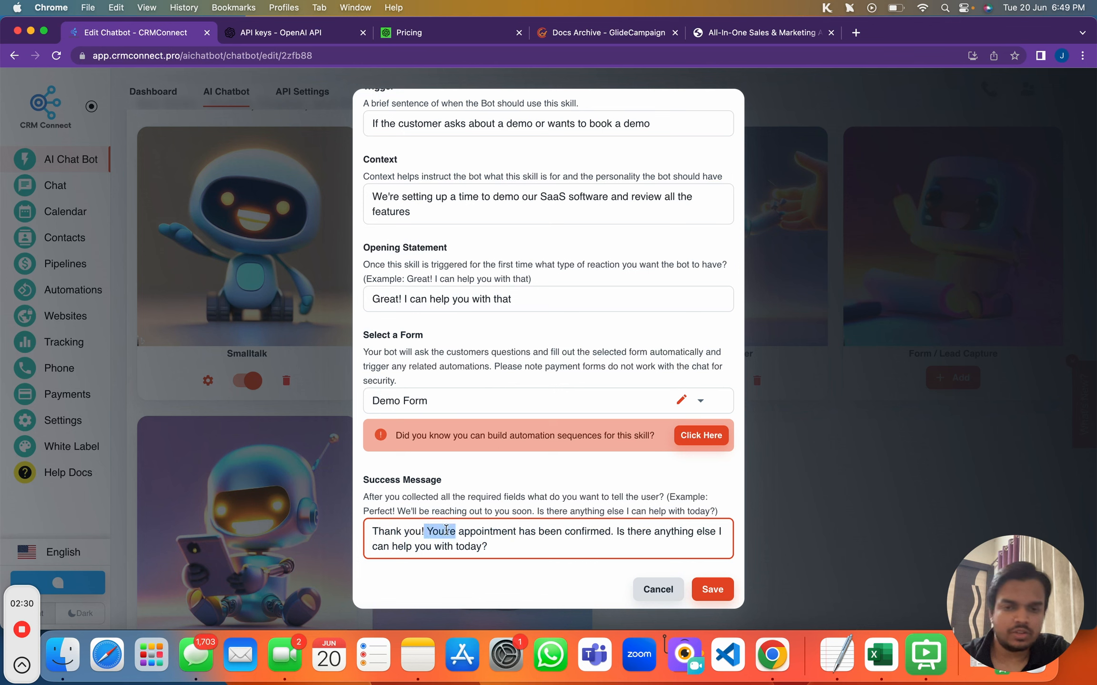
pyautogui.moveTo(446, 530); pyautogui.dragTo(620, 527)
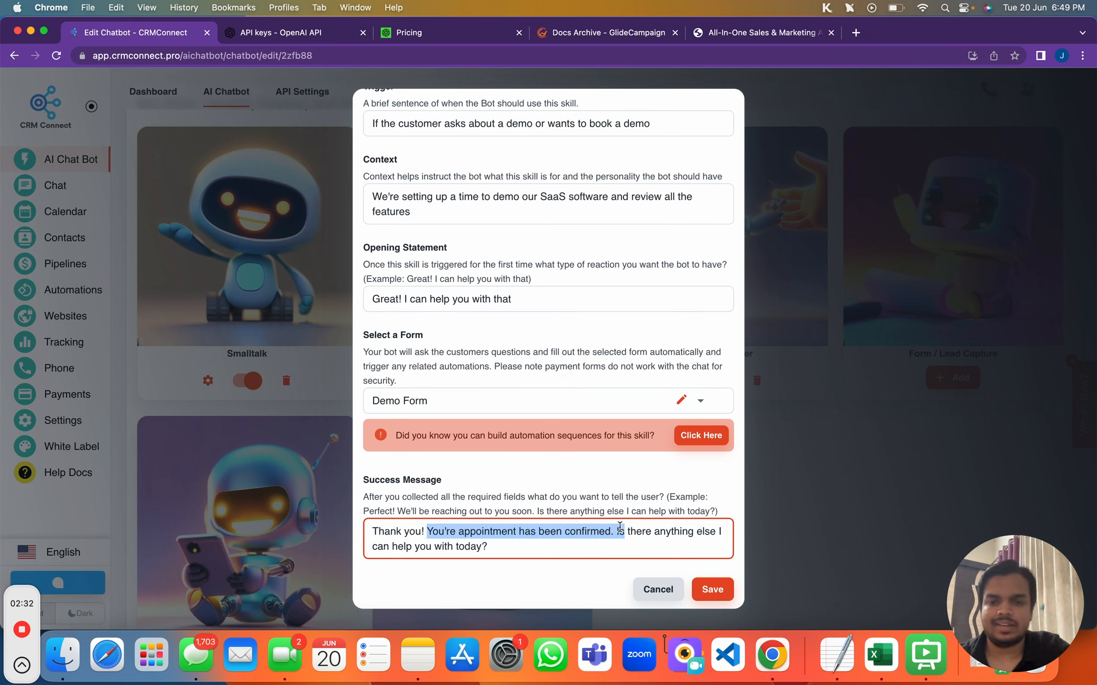
pyautogui.click(703, 589)
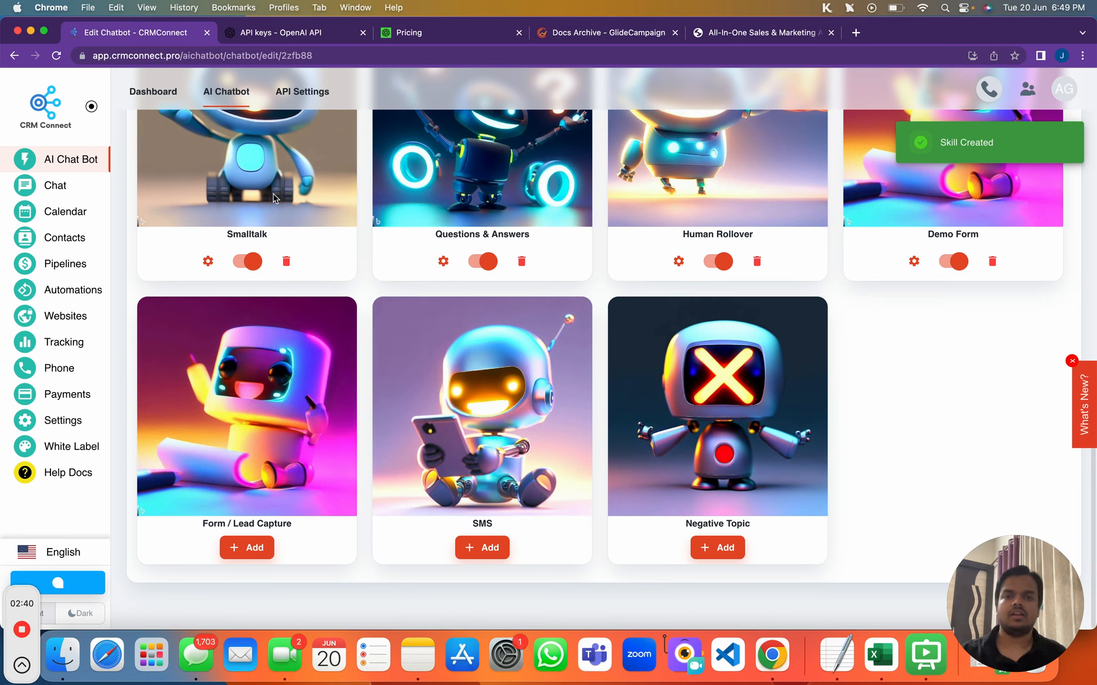
# Send 'Hey', then 'I want to get a demo for this platform?' in the test chat
pyautogui.scroll(10, 651, 233)
pyautogui.scroll(-2, 667, 333)
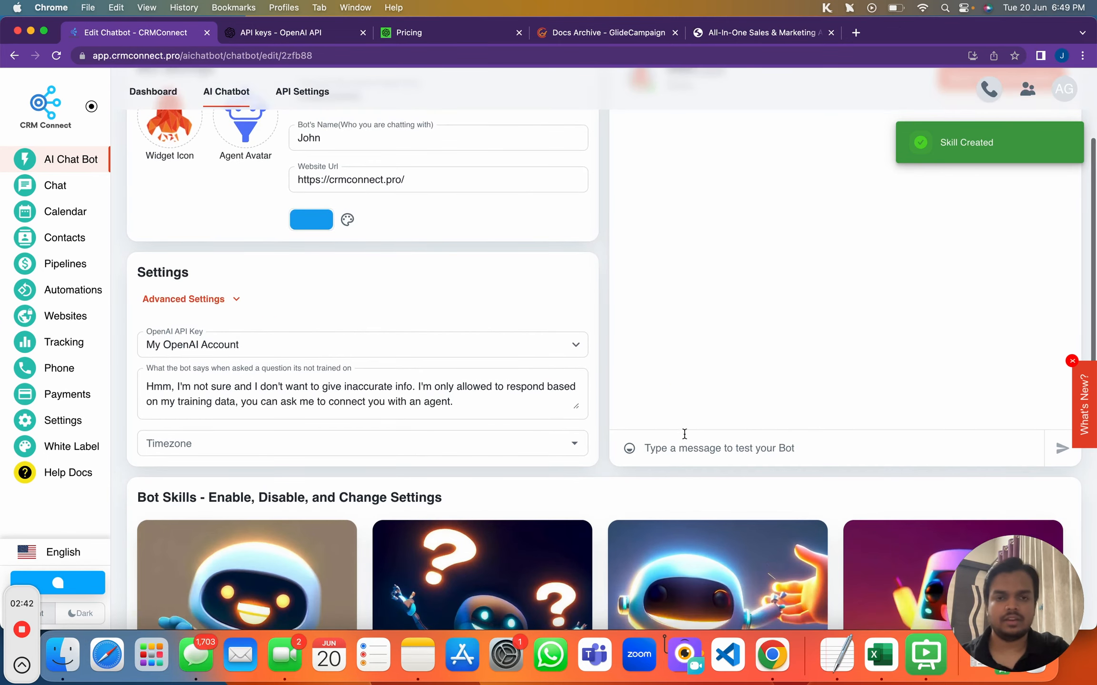
pyautogui.click(685, 448)
pyautogui.write('Hey')
pyautogui.press('Return')
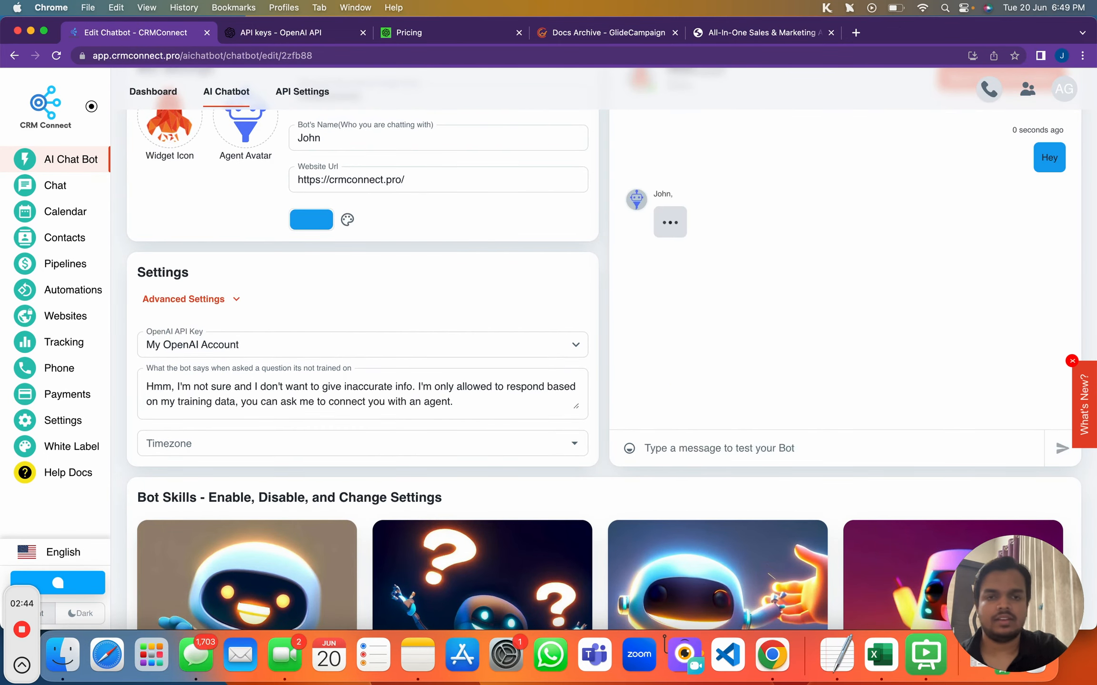
pyautogui.write('I')
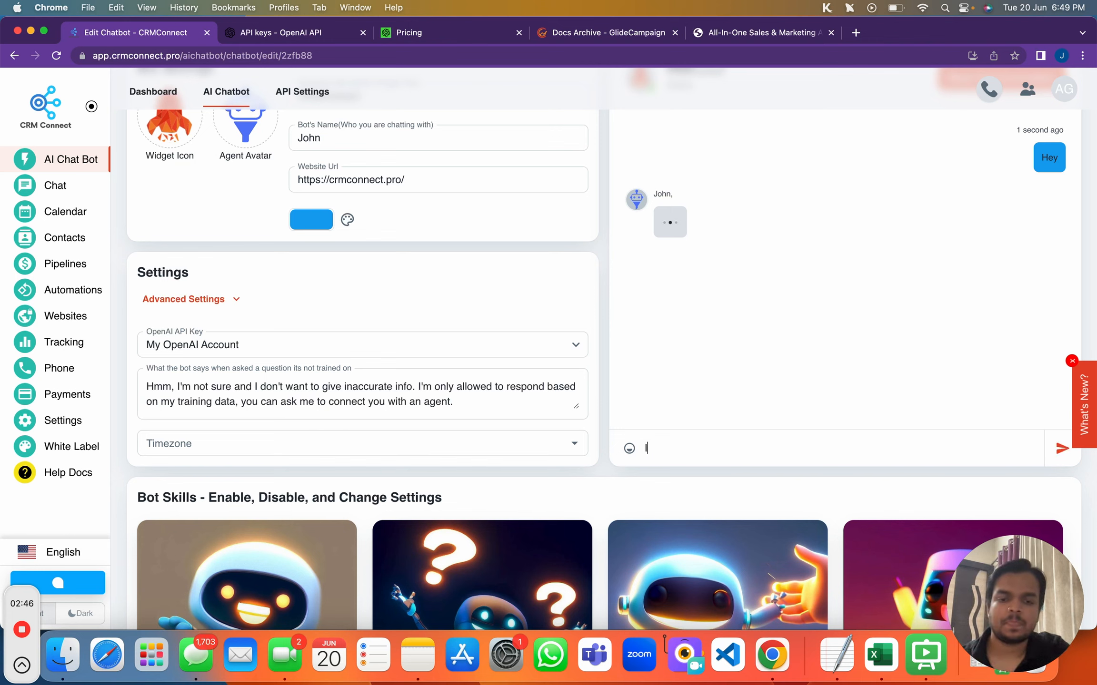
pyautogui.write(' want')
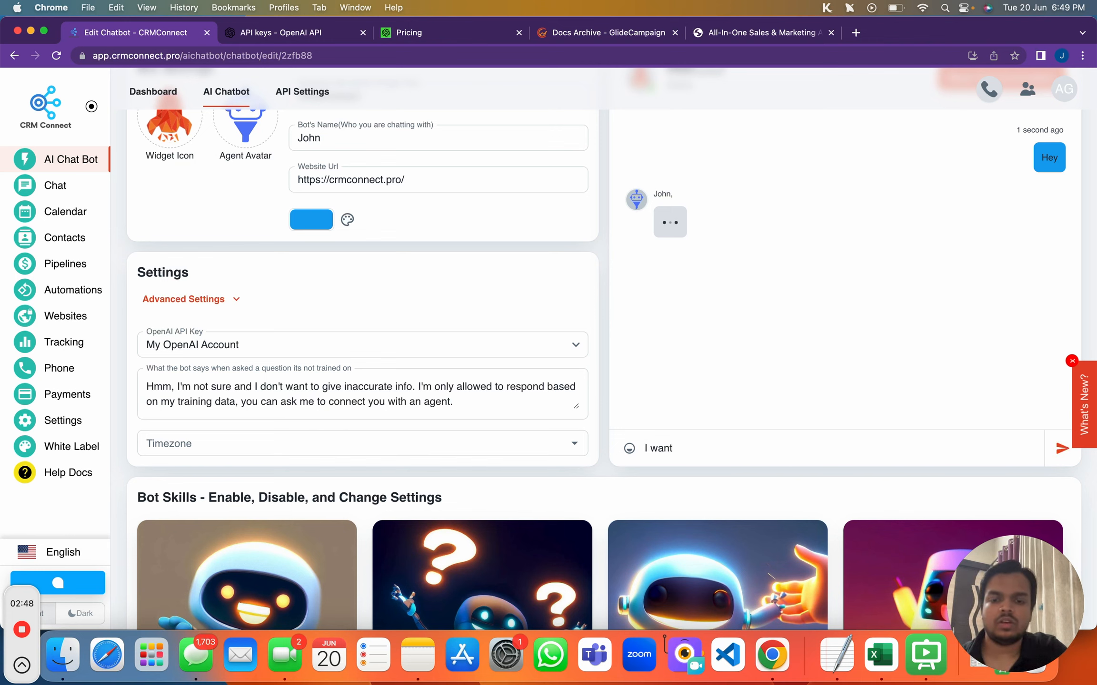
pyautogui.write(' to get')
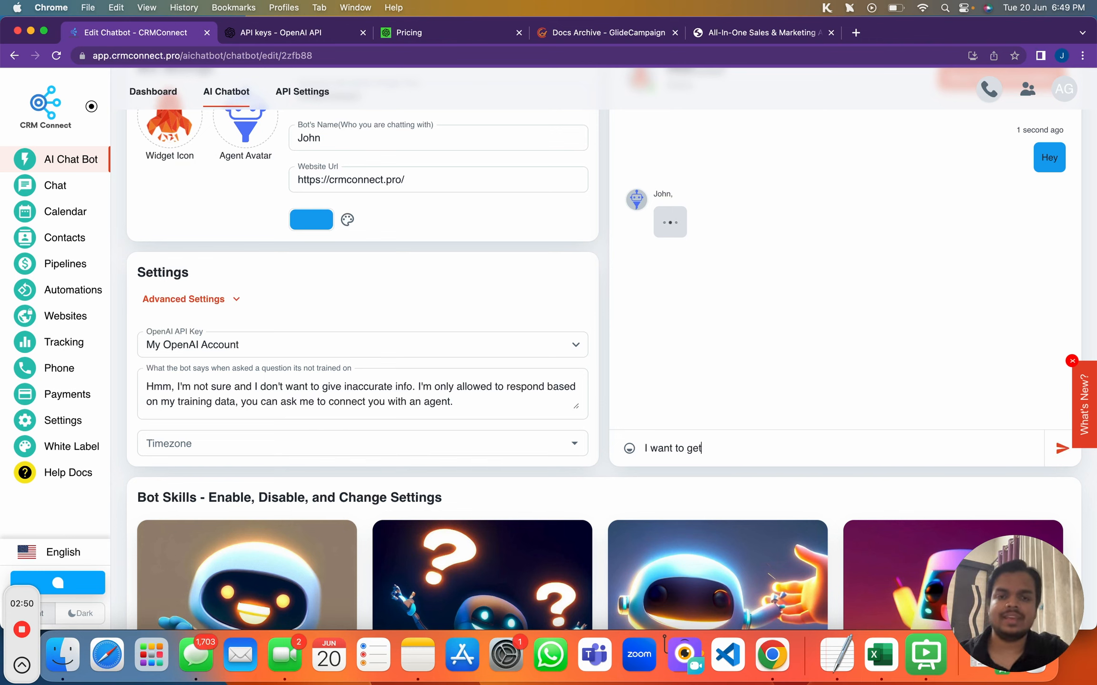
pyautogui.write(' a demo')
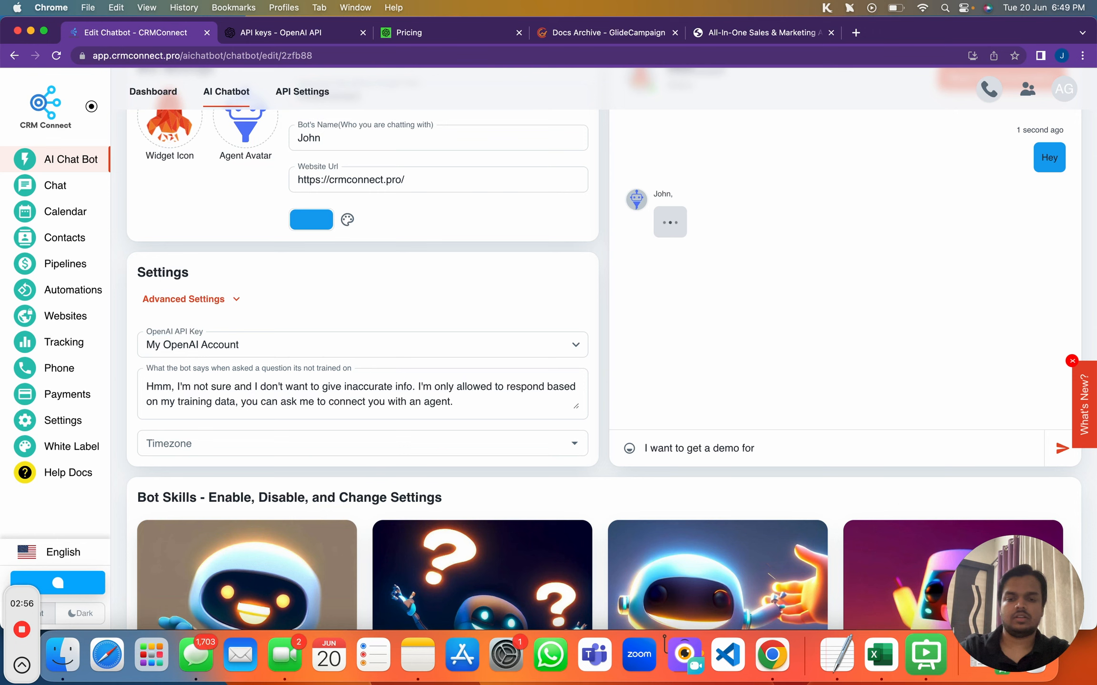
pyautogui.write('for this ')
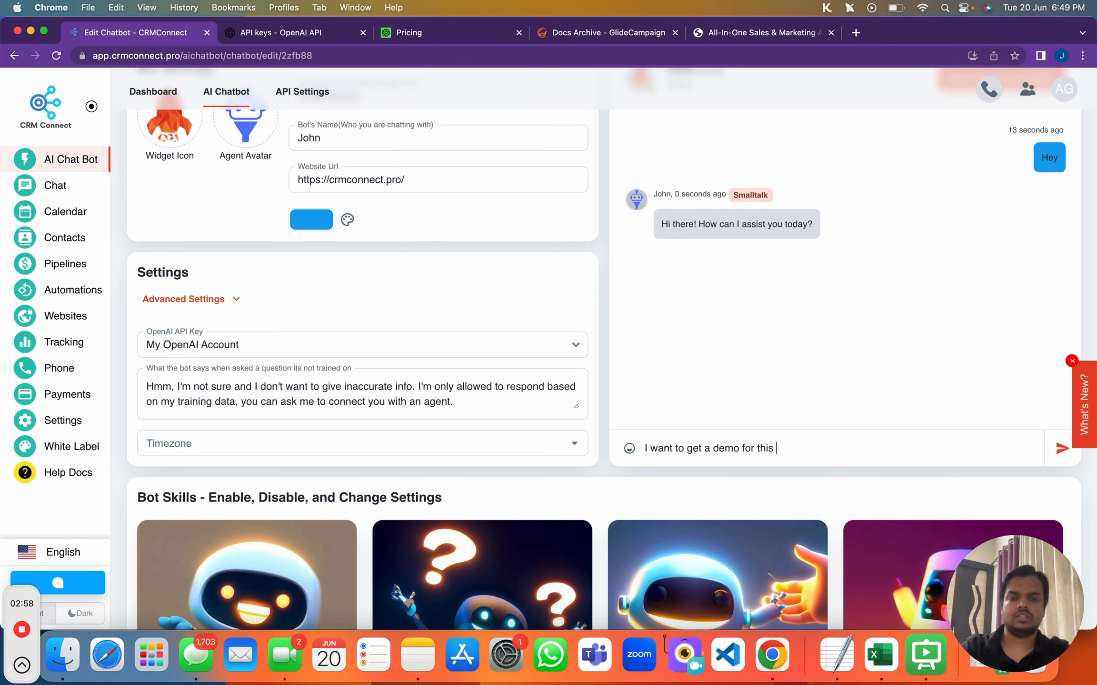
pyautogui.write('platform?')
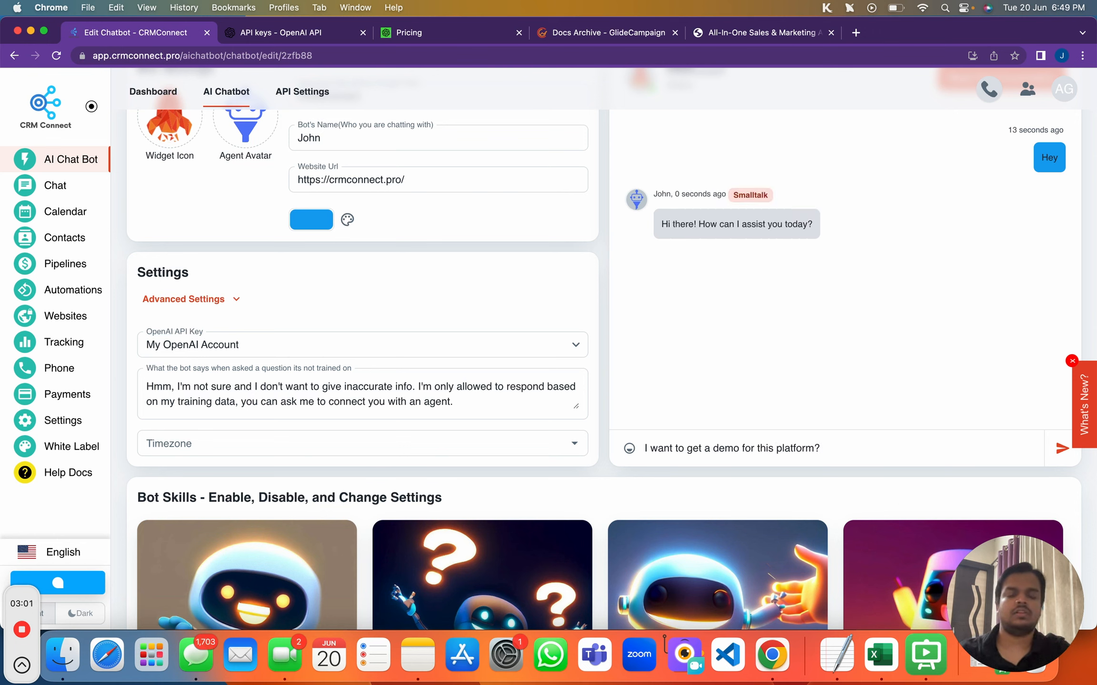
pyautogui.press('Return')
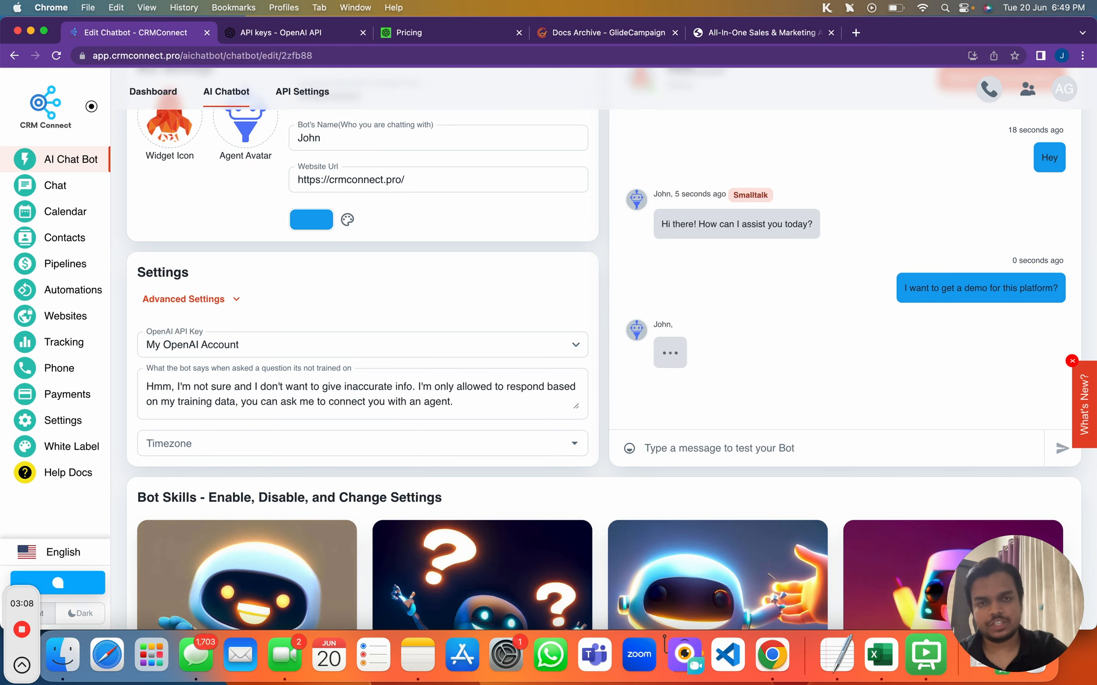
# Review the bot's Questions & Answers reply, then switch to the crmconnect.pro landing page
pyautogui.scroll(-5, 893, 459)
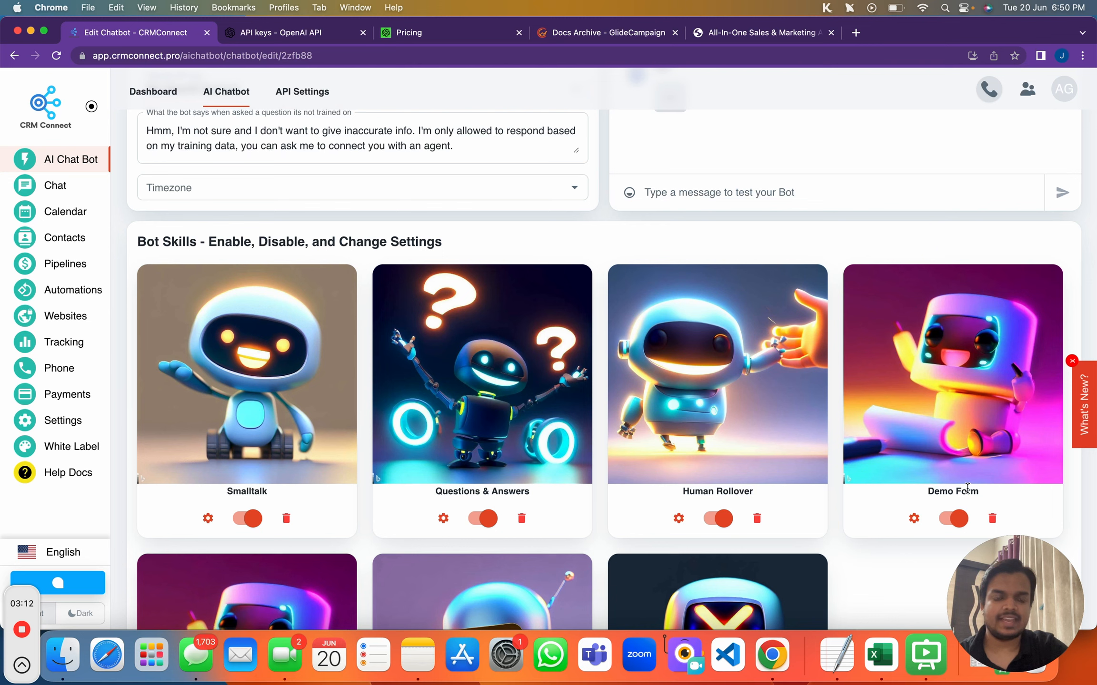
pyautogui.scroll(1, 976, 471)
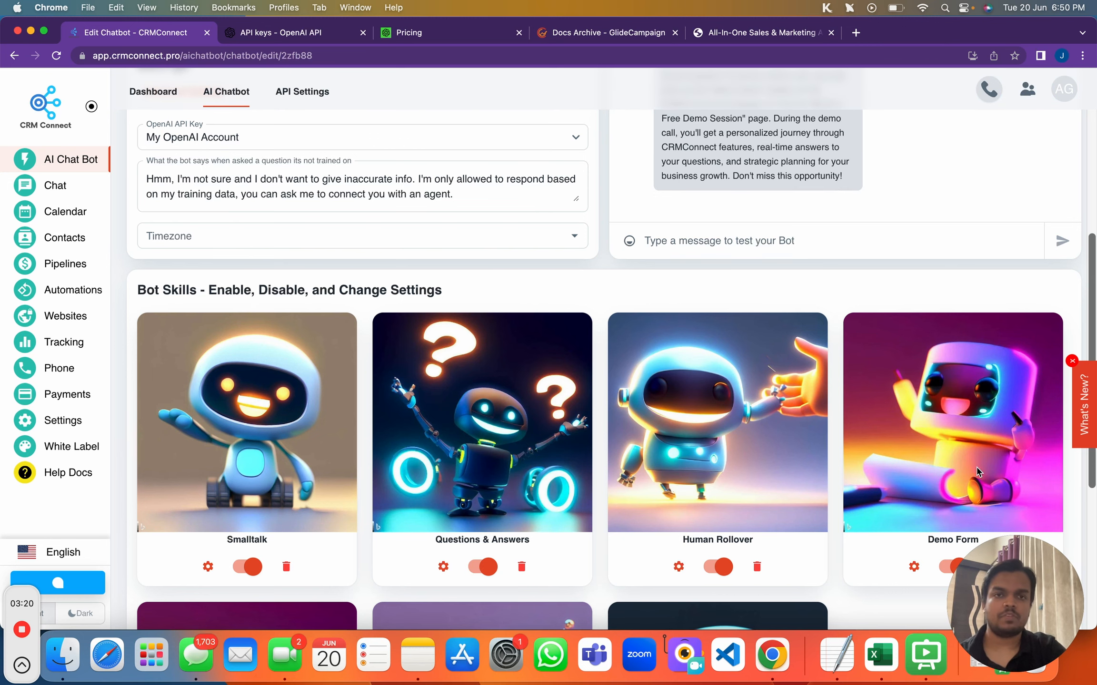
pyautogui.scroll(3, 975, 471)
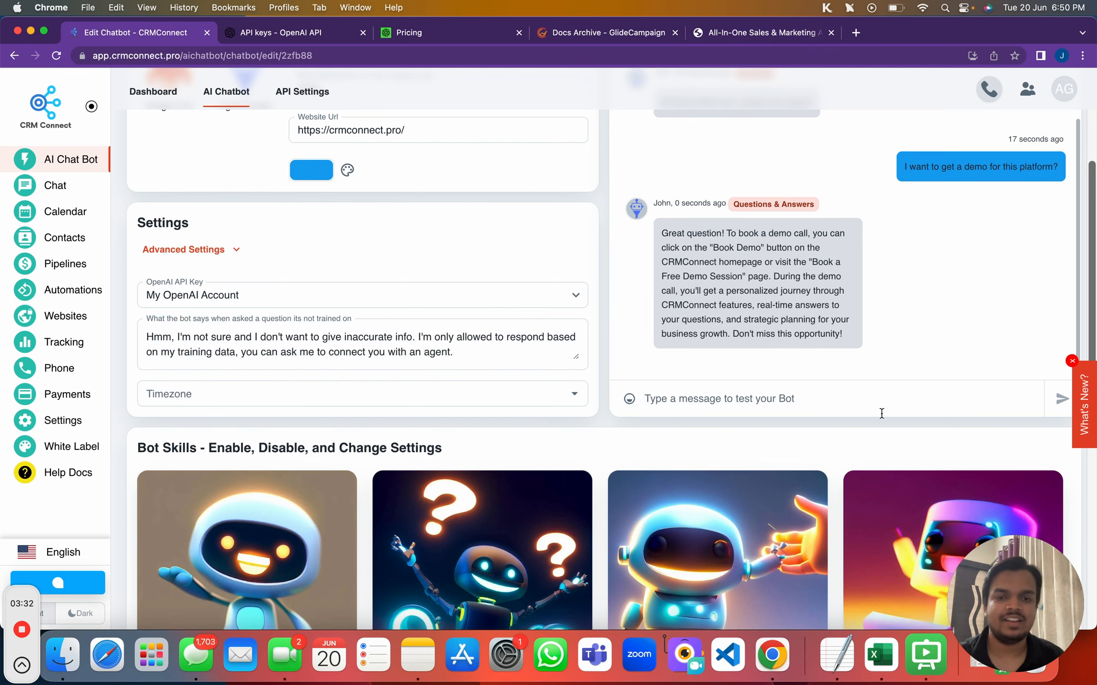
pyautogui.scroll(-5, 495, 301)
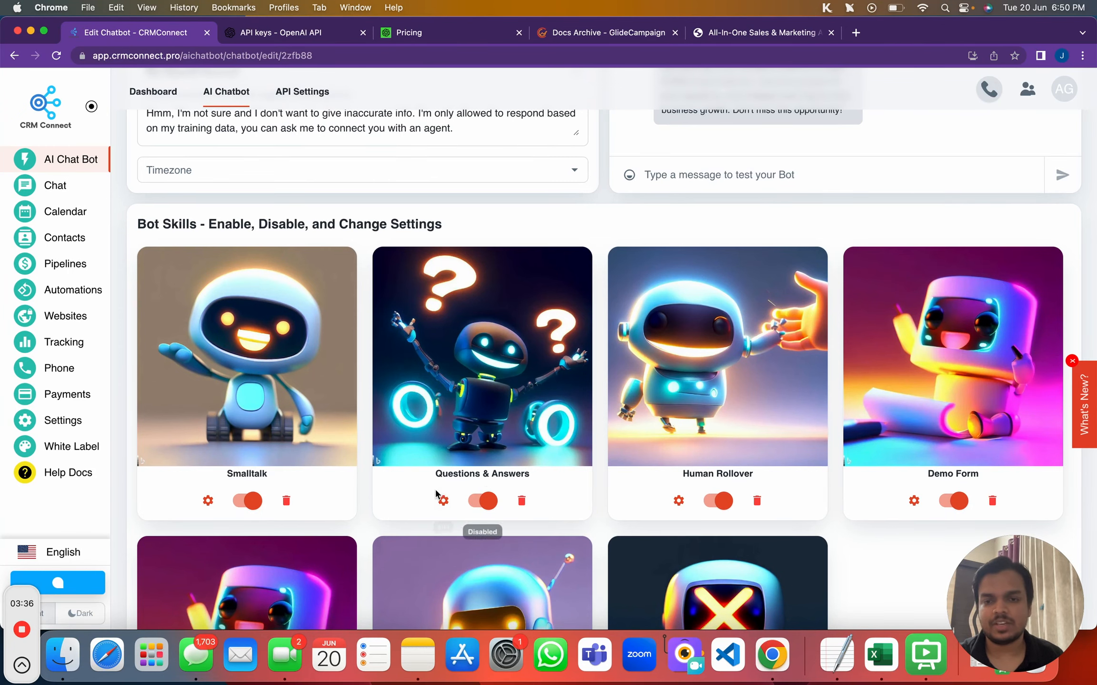
pyautogui.scroll(6, 451, 488)
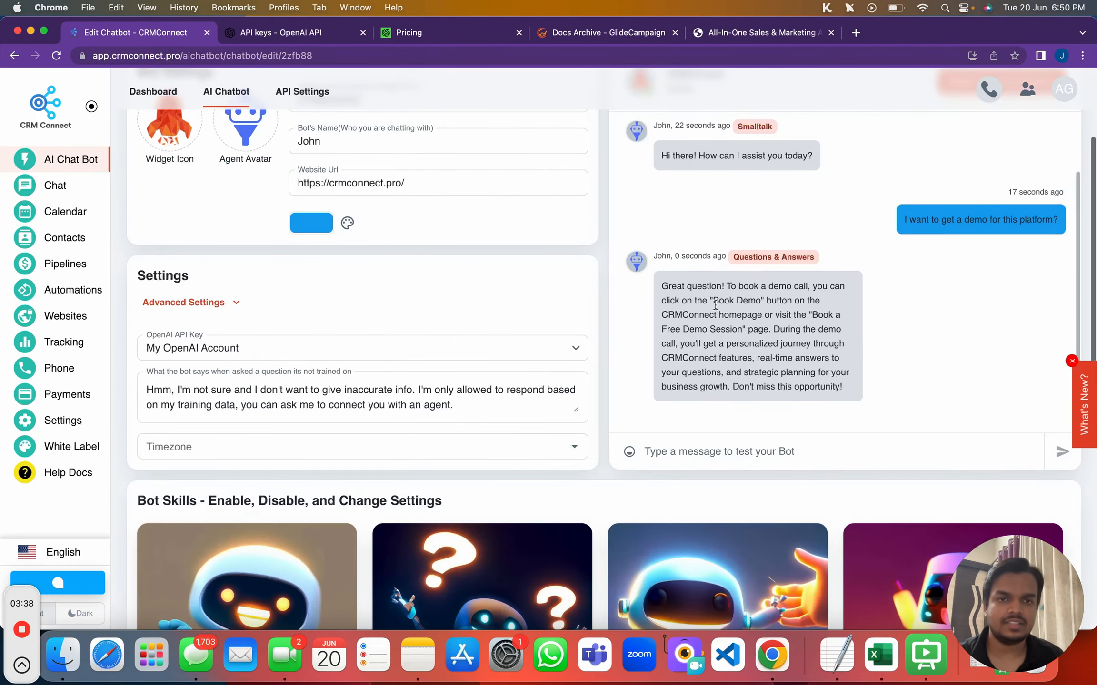
pyautogui.tripleClick(790, 258)
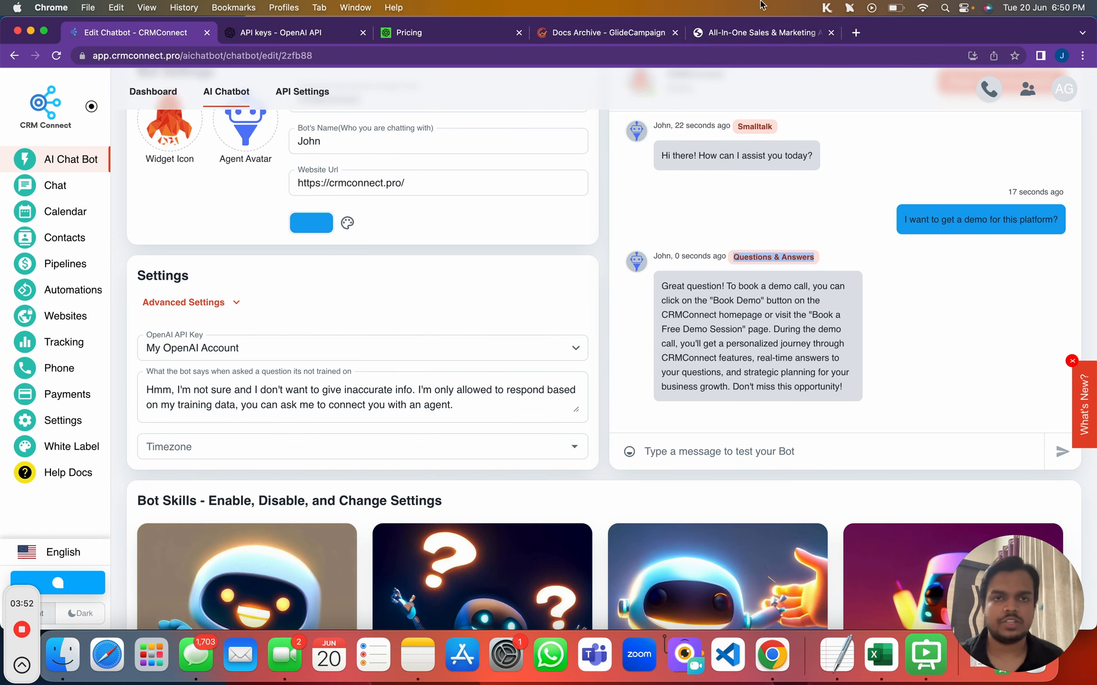
pyautogui.click(723, 35)
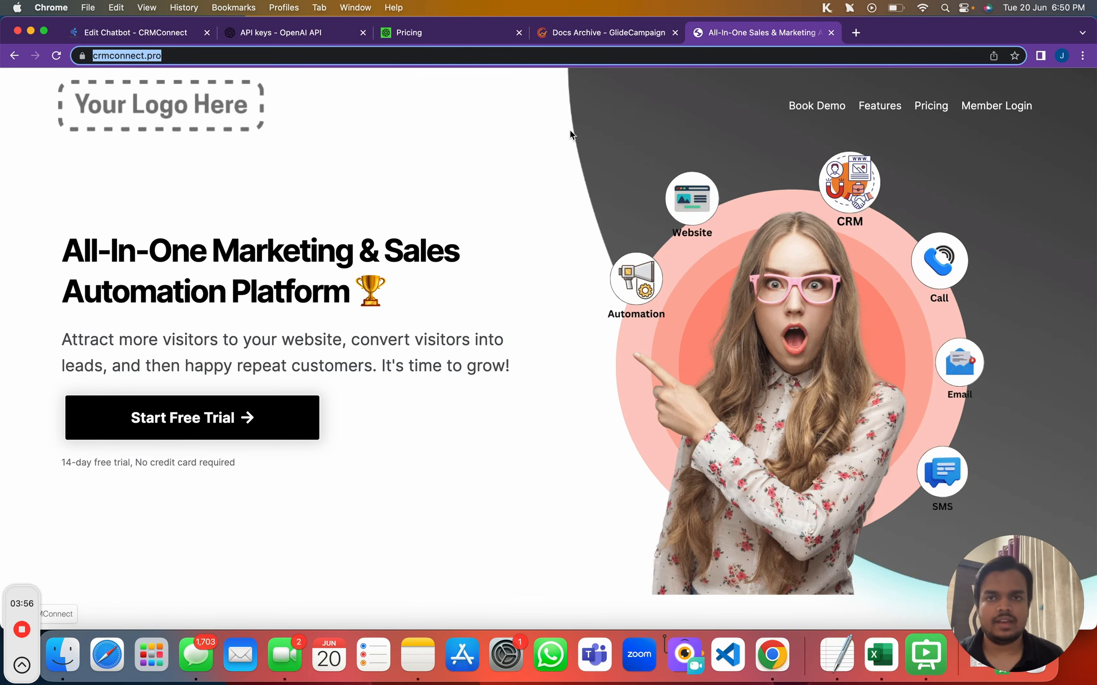
# Return to the chatbot editor and open the Demo Form skill's settings
pyautogui.click(159, 36)
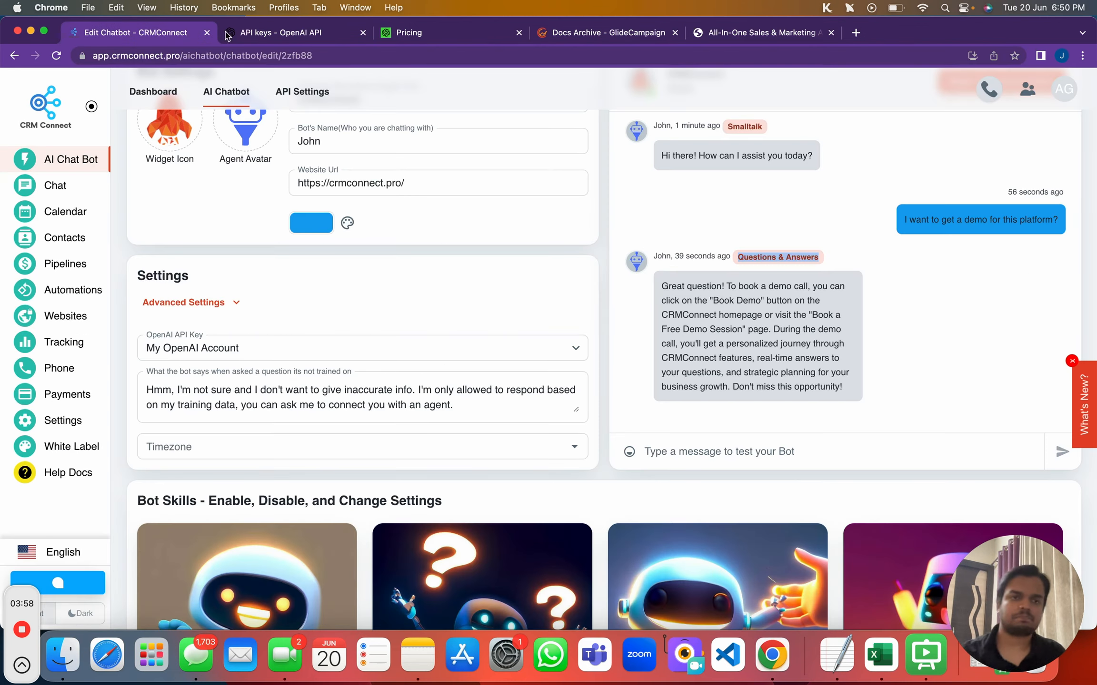
pyautogui.scroll(-5, 947, 395)
pyautogui.scroll(-2, 940, 433)
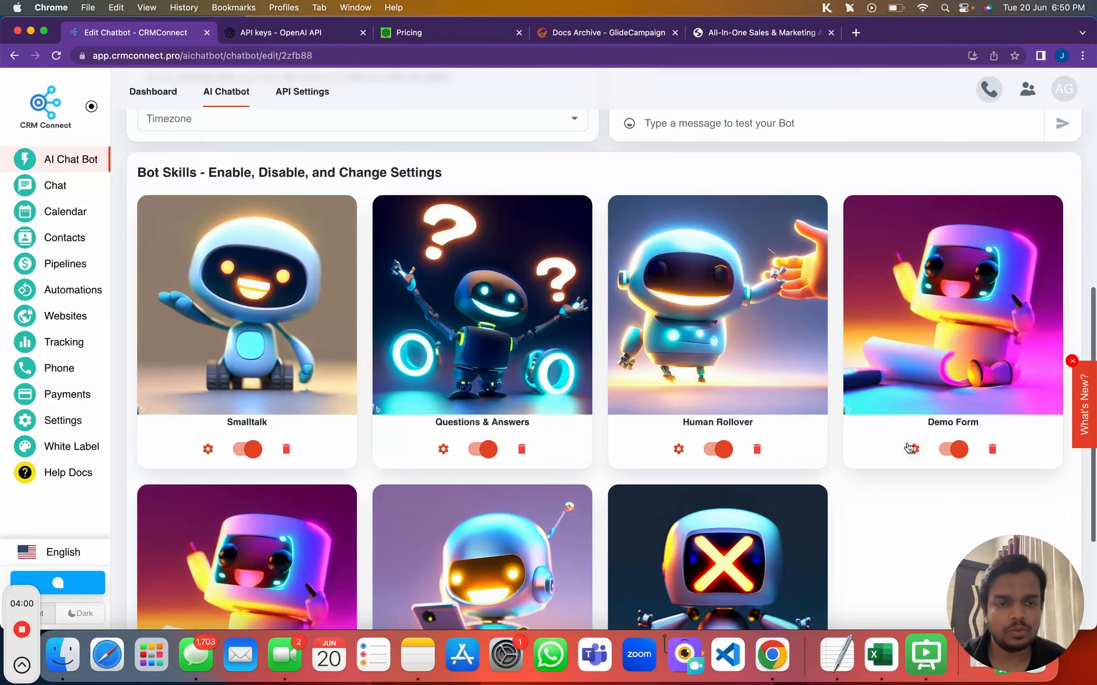
pyautogui.click(914, 449)
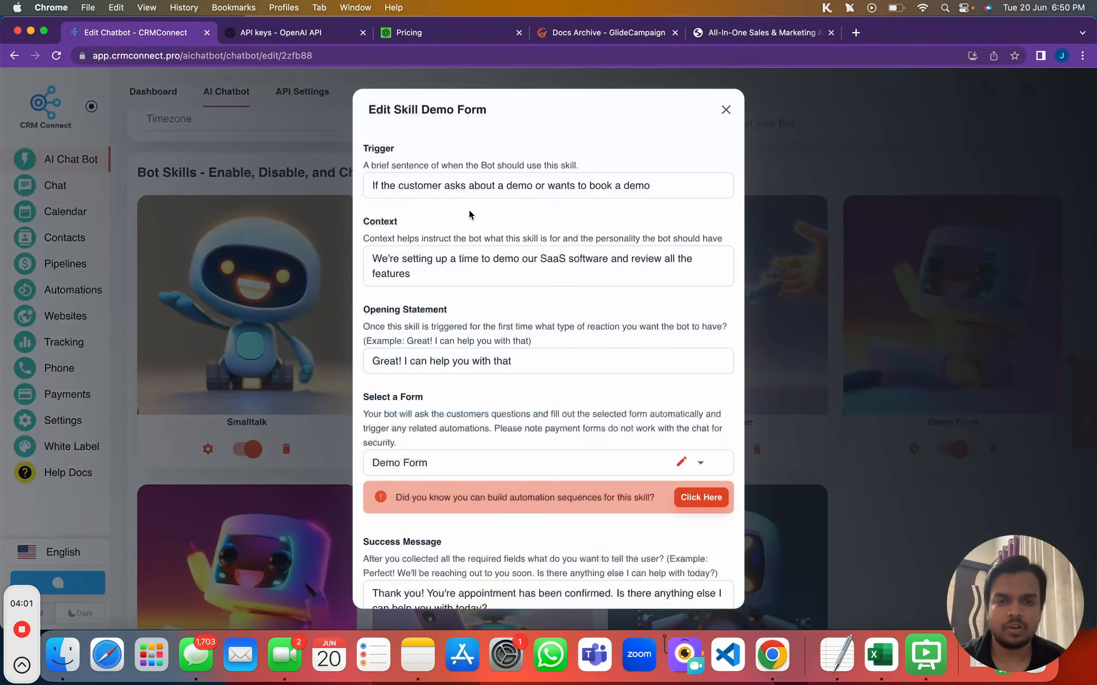
# Rewrite the trigger as 'If the customer wants to get a one-on-one demo call' and save
pyautogui.doubleClick(581, 186)
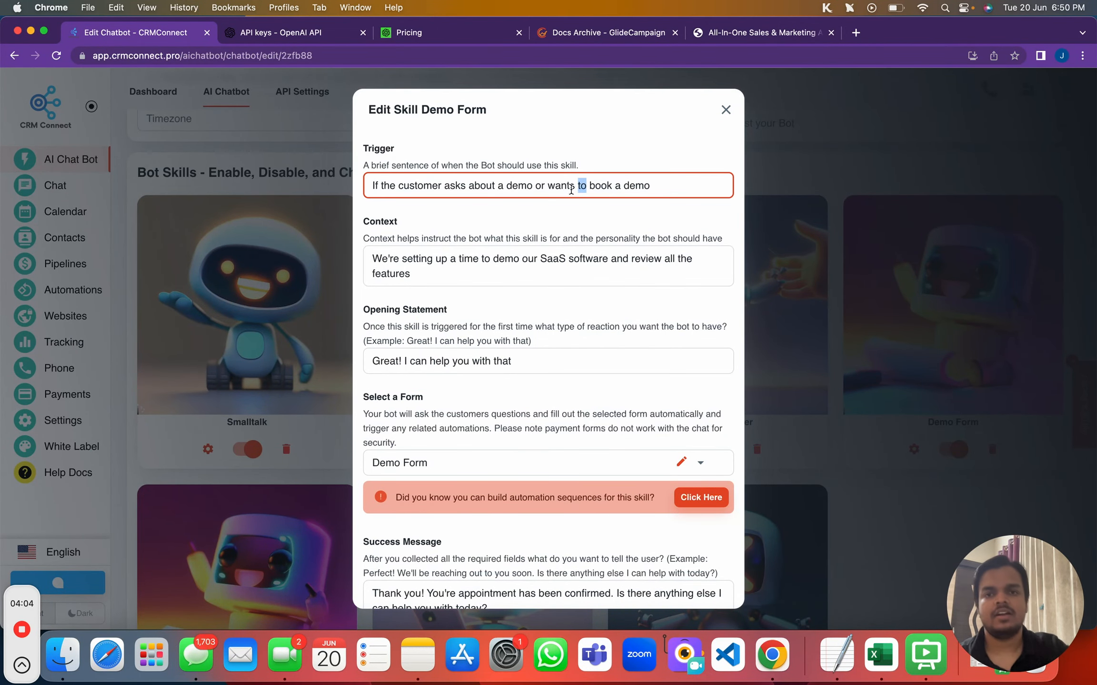
pyautogui.click(518, 187)
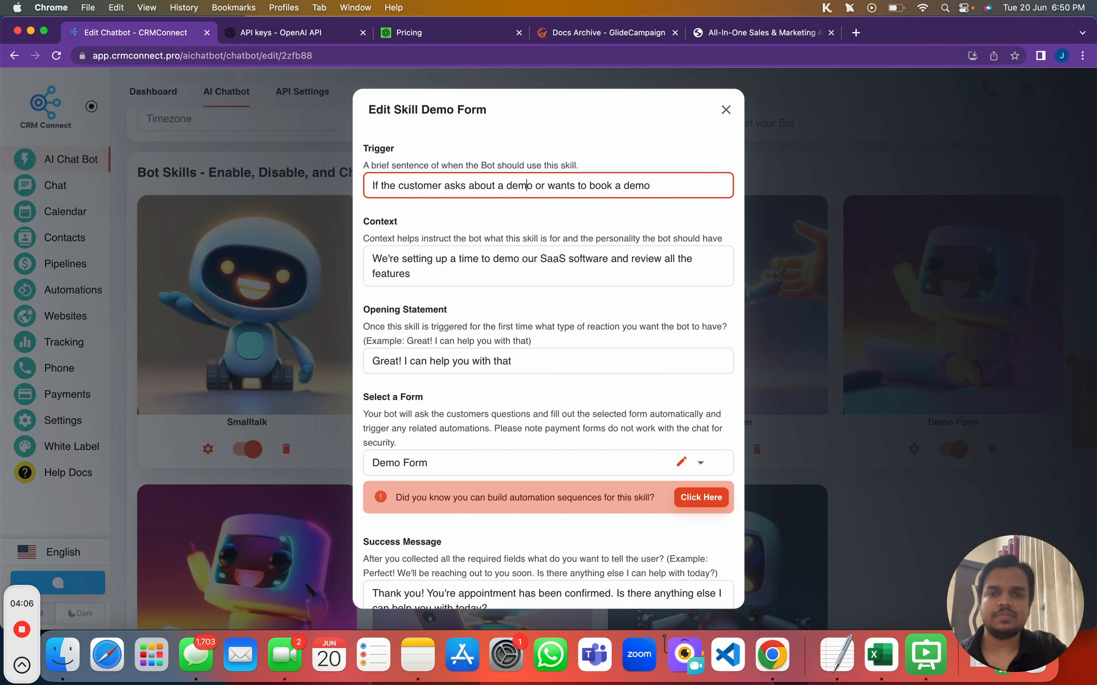
pyautogui.moveTo(536, 186); pyautogui.dragTo(649, 186)
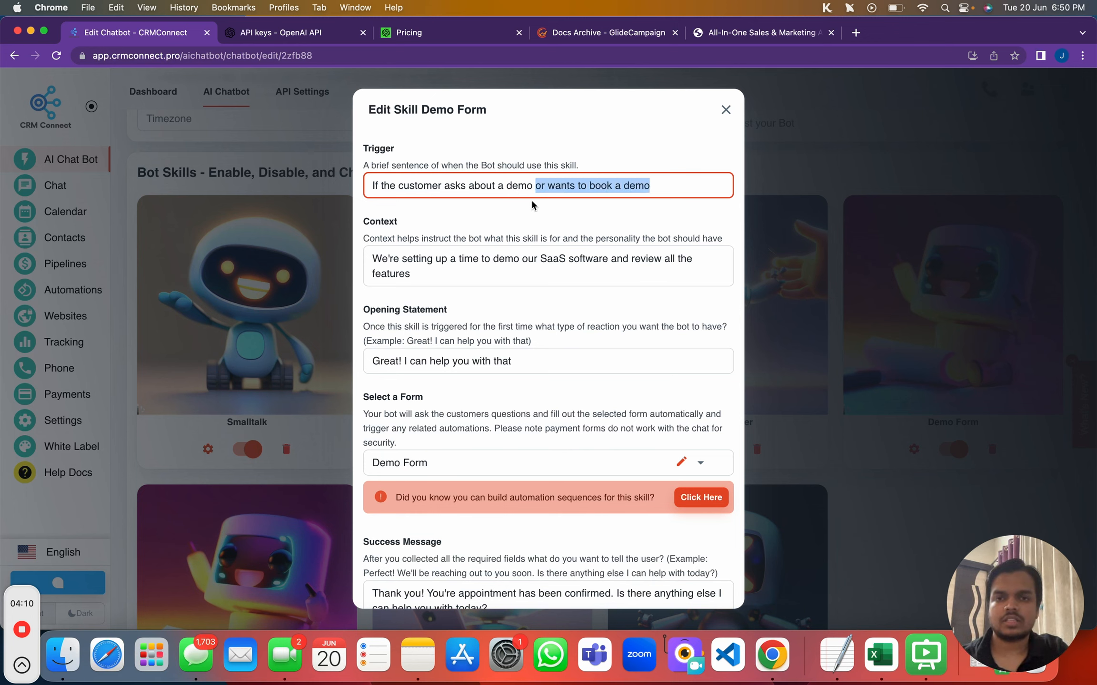
pyautogui.press('BackSpace')
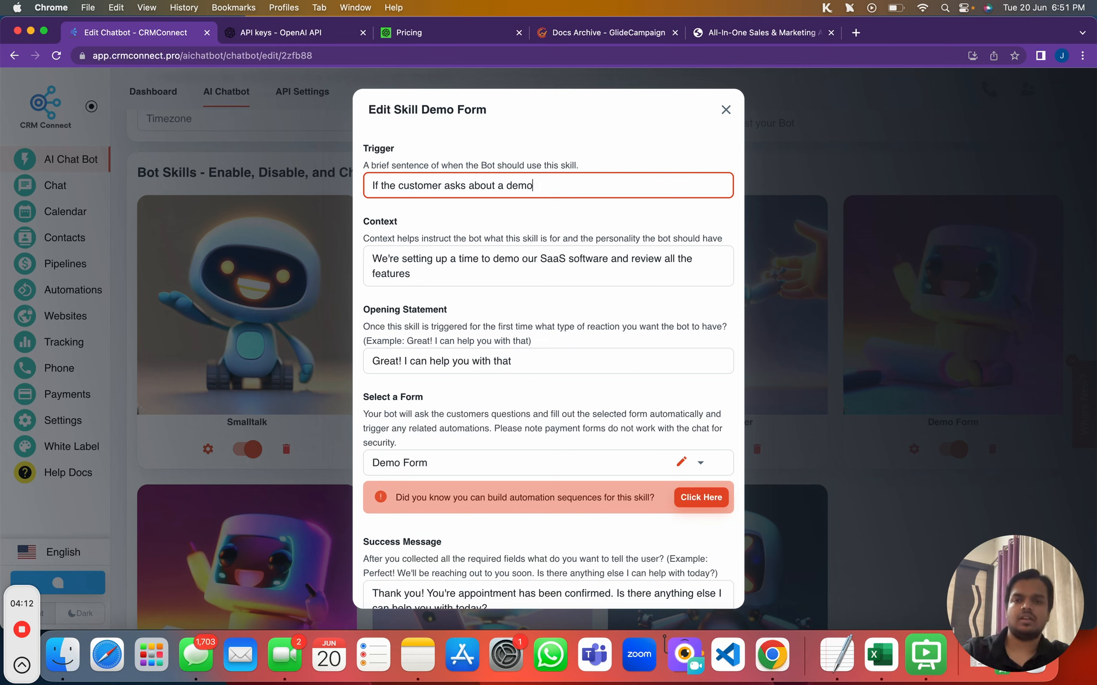
pyautogui.press('BackSpace')
pyautogui.press('BackSpace')
pyautogui.press('BackSpace')
pyautogui.press('BackSpace')
pyautogui.press('BackSpace')
pyautogui.press('BackSpace')
pyautogui.press('BackSpace')
pyautogui.press('BackSpace')
pyautogui.press('BackSpace')
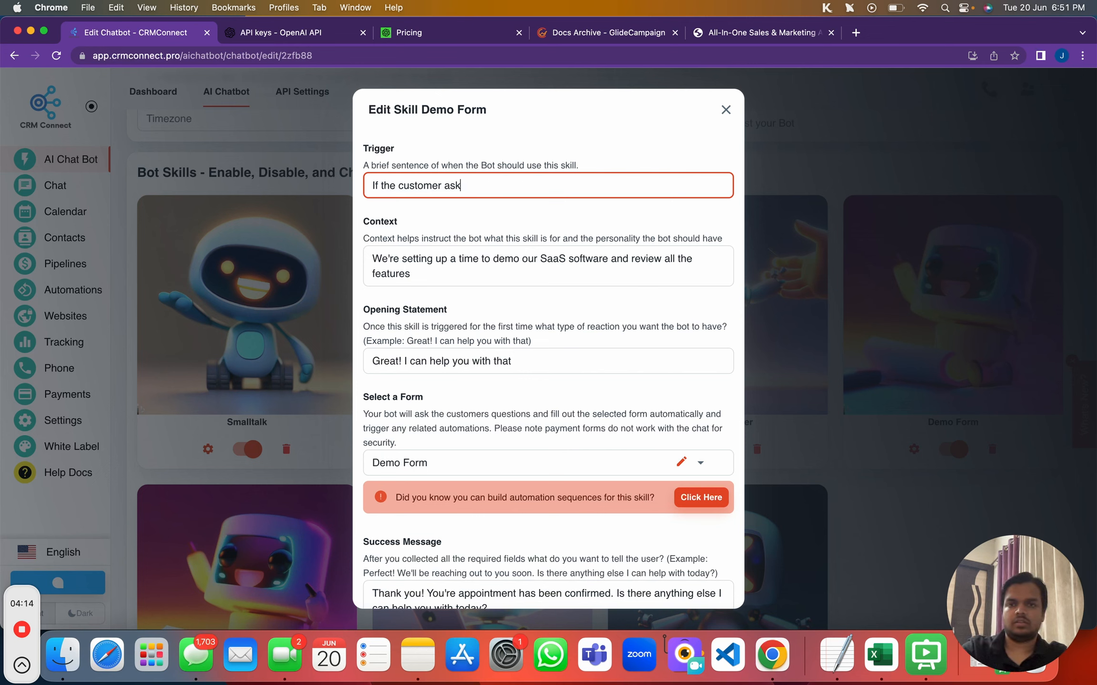
pyautogui.write('wants to get ')
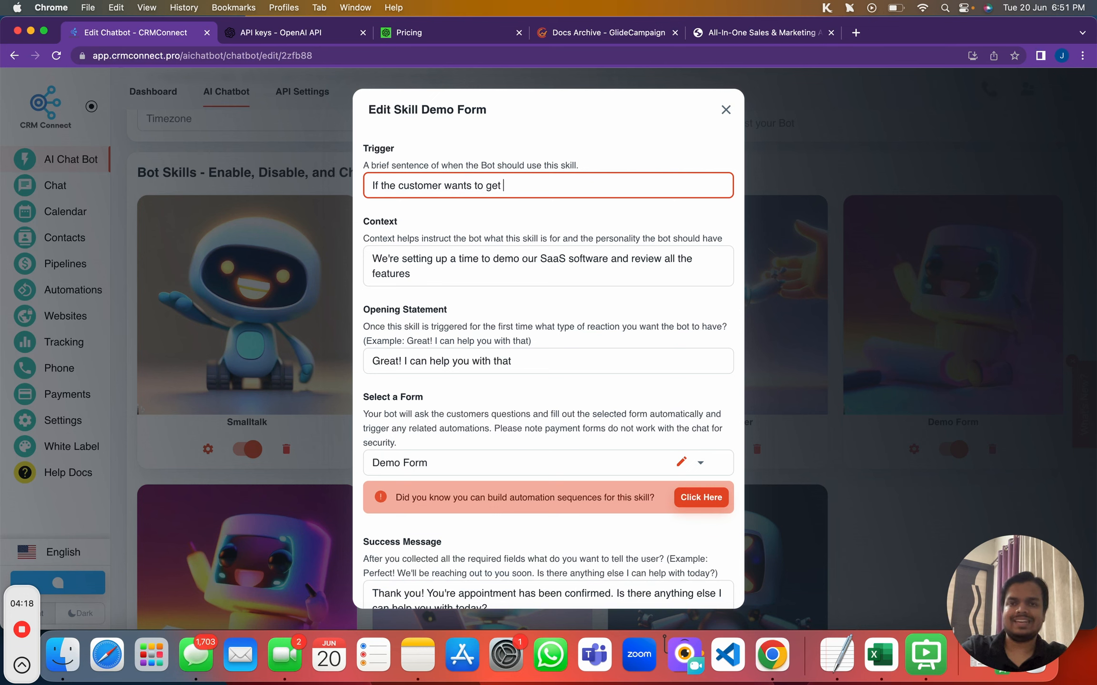
pyautogui.write('a one-on ')
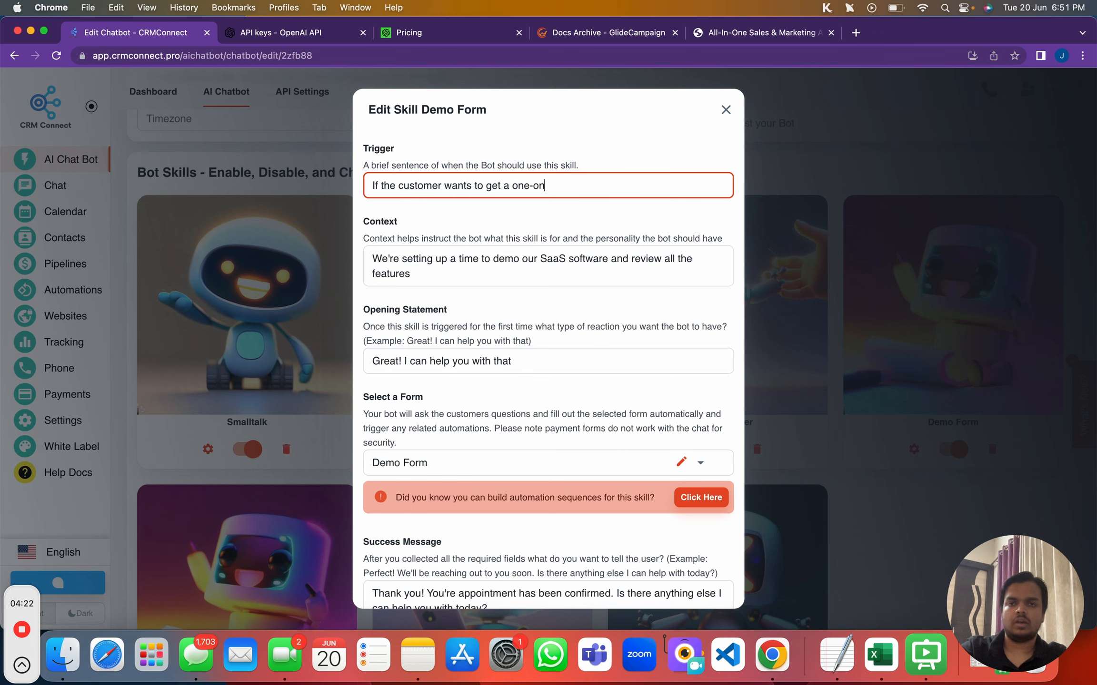
pyautogui.write('-one demo call')
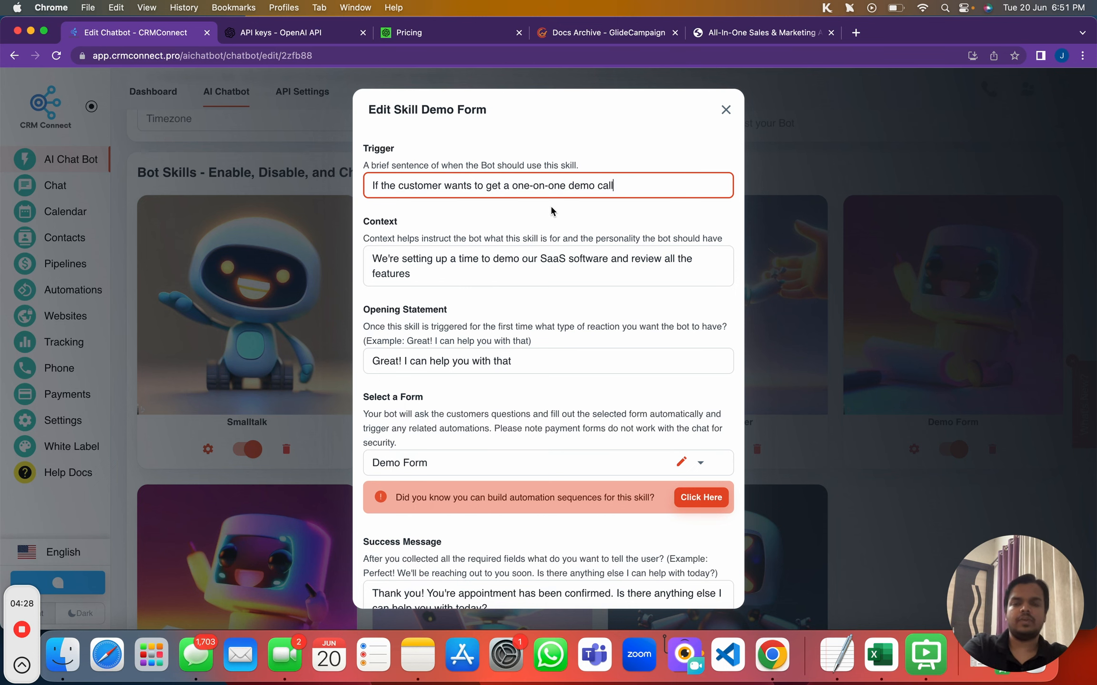
pyautogui.scroll(-3, 550, 205)
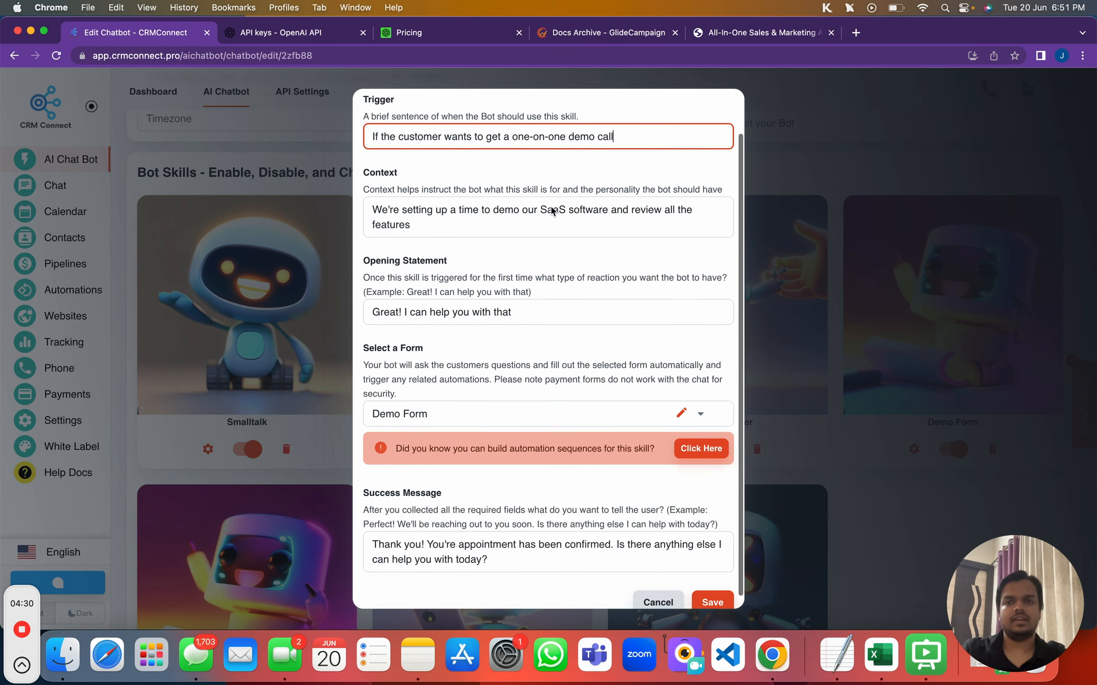
pyautogui.click(709, 590)
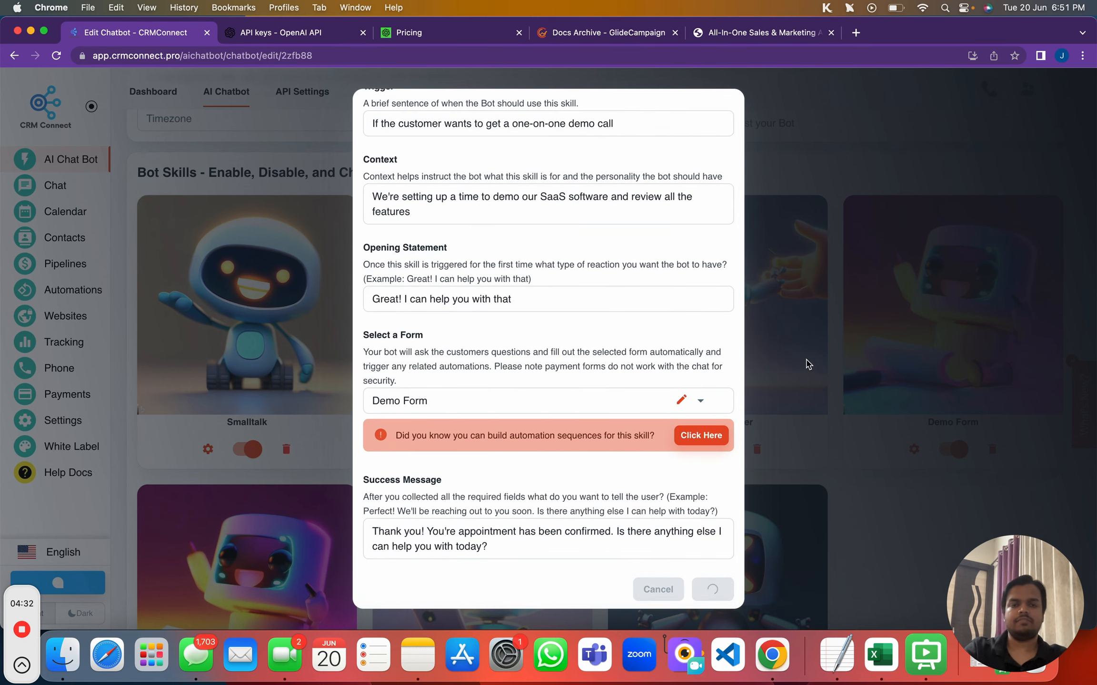
pyautogui.scroll(10, 801, 355)
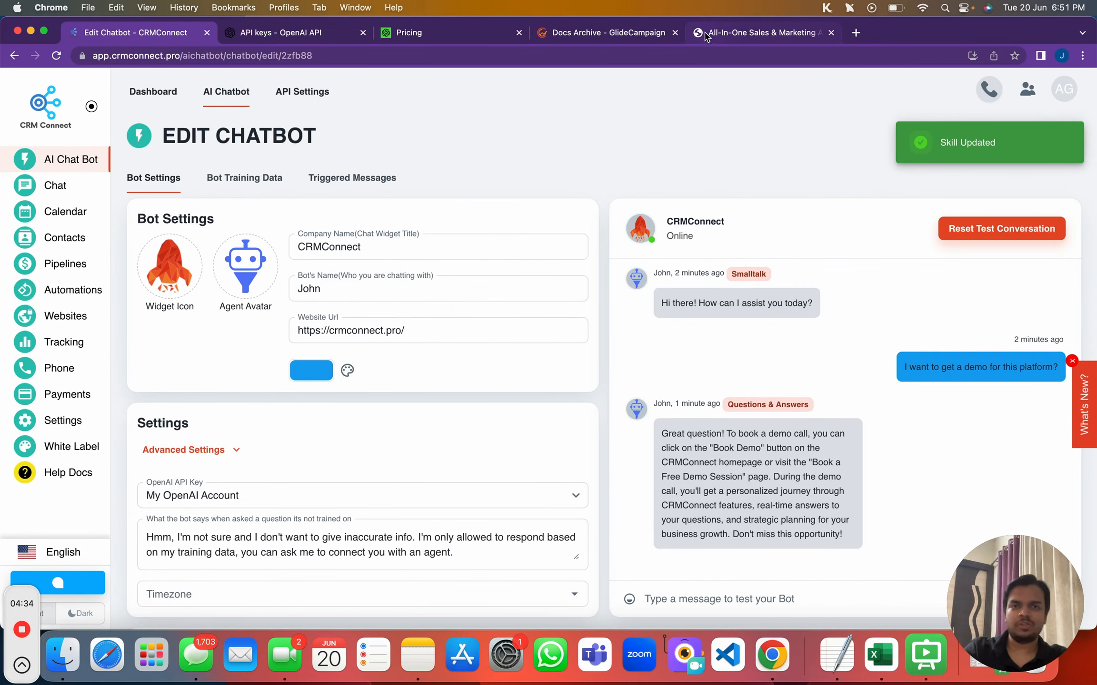
# Open the Book Demo page on crmconnect.pro, then go back to the Edit Chatbot tab
pyautogui.click(757, 32)
pyautogui.click(831, 112)
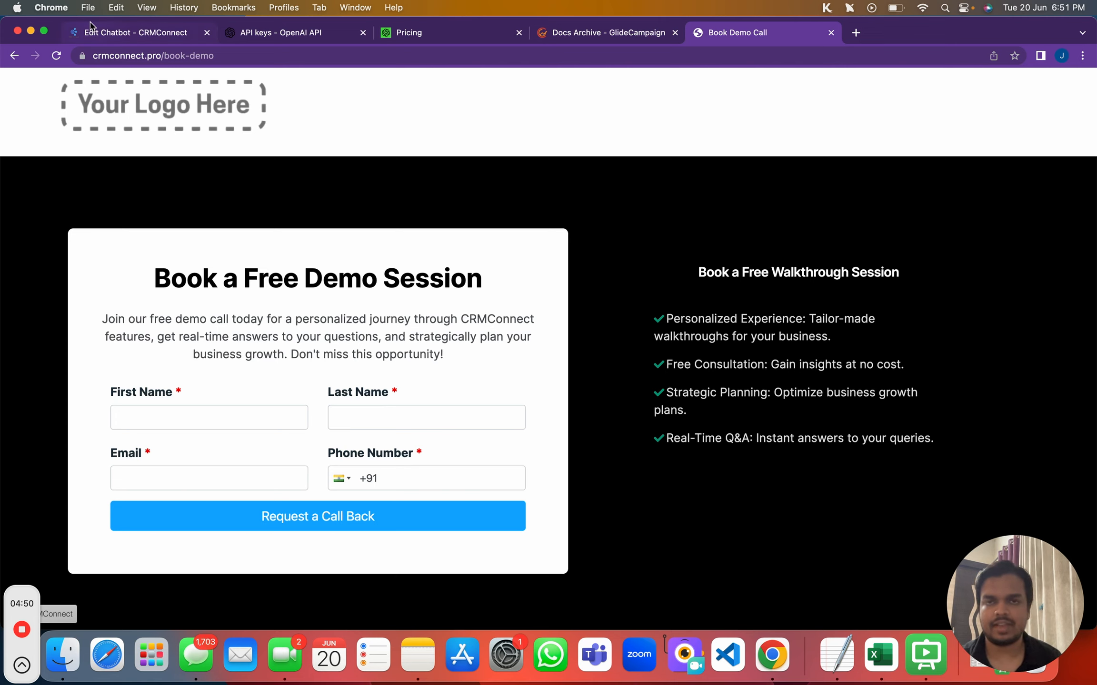
pyautogui.click(599, 33)
pyautogui.click(132, 24)
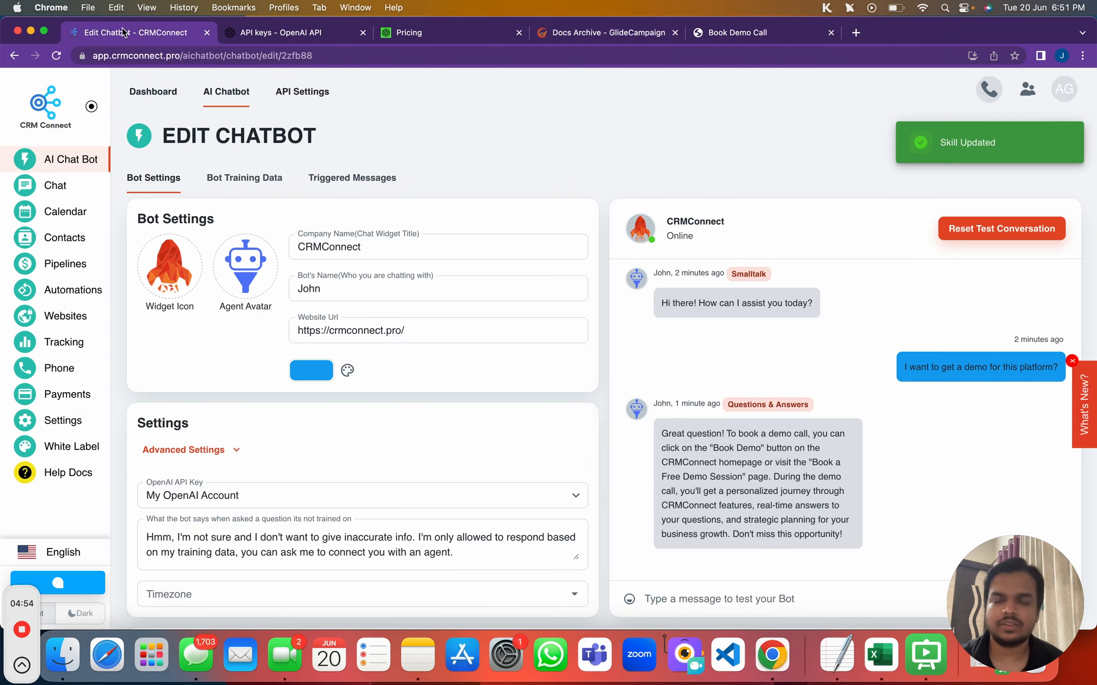
# Check the Demo Form skill settings and clear the test conversation with the bot
pyautogui.scroll(-10, 718, 449)
pyautogui.scroll(2, 717, 450)
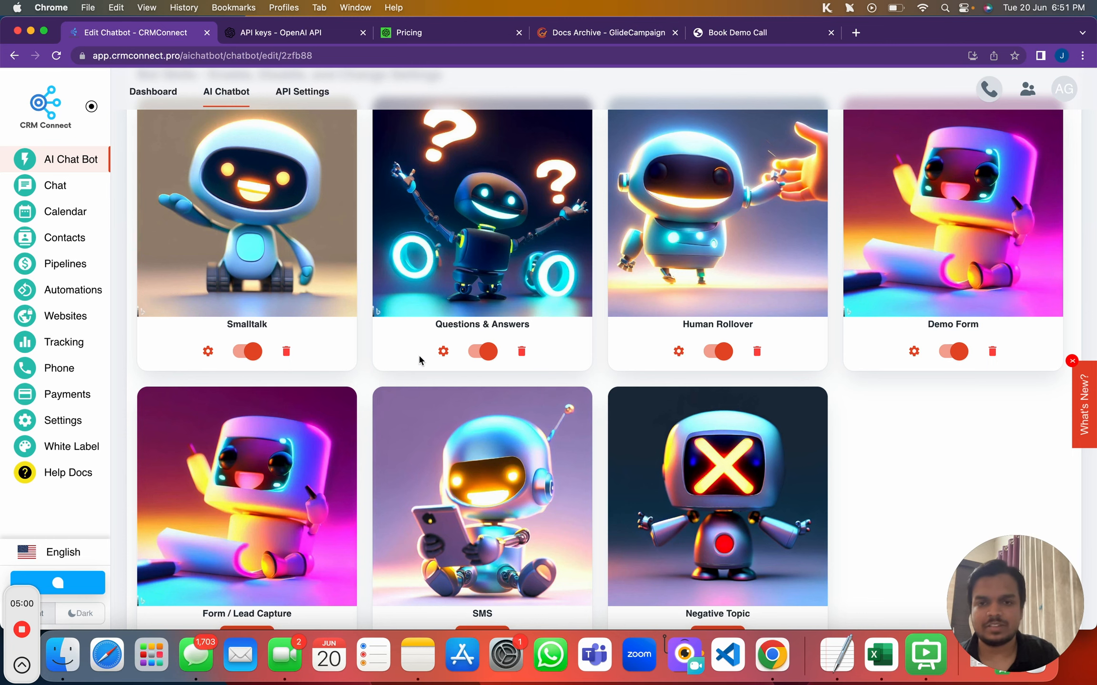
pyautogui.scroll(1, 949, 276)
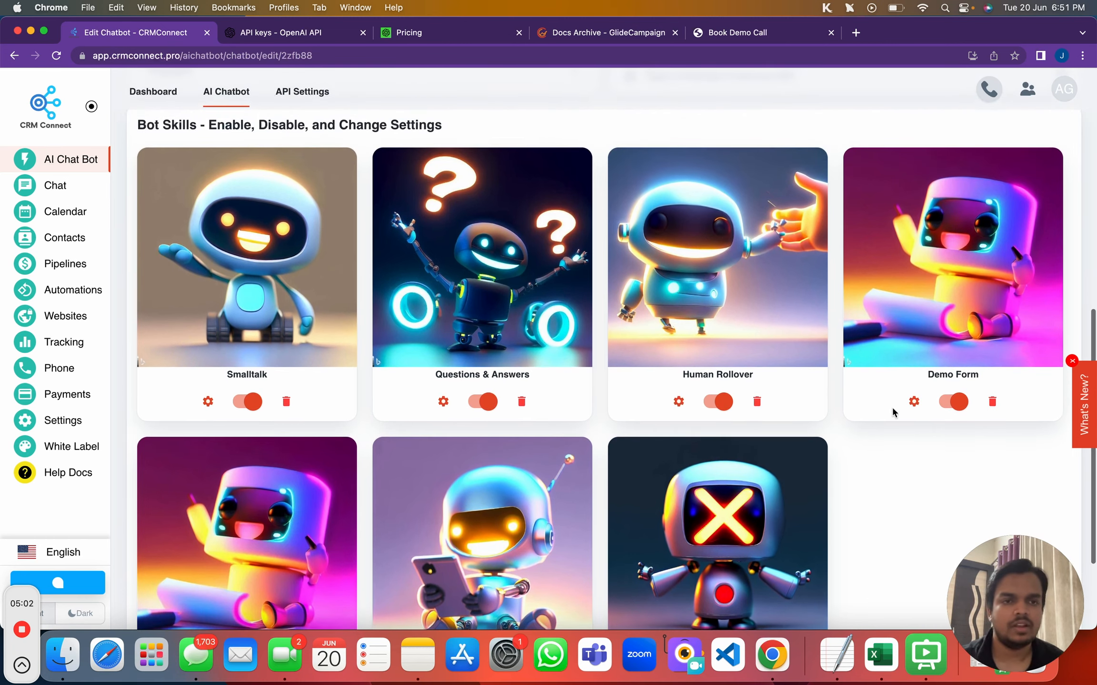
pyautogui.click(913, 402)
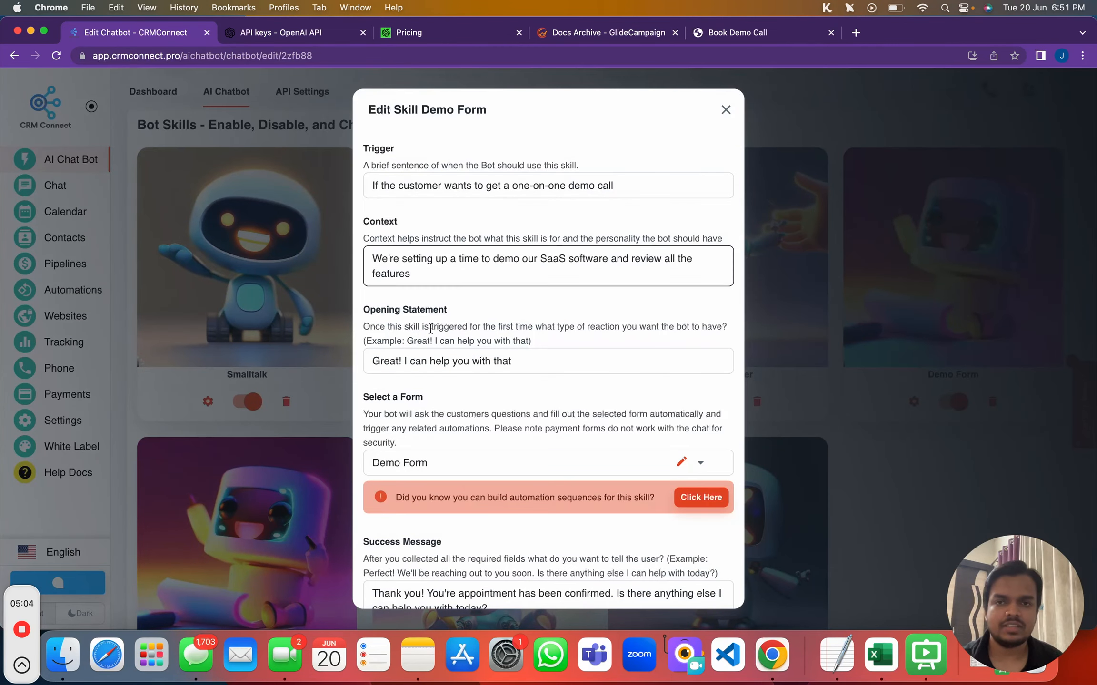
pyautogui.click(728, 112)
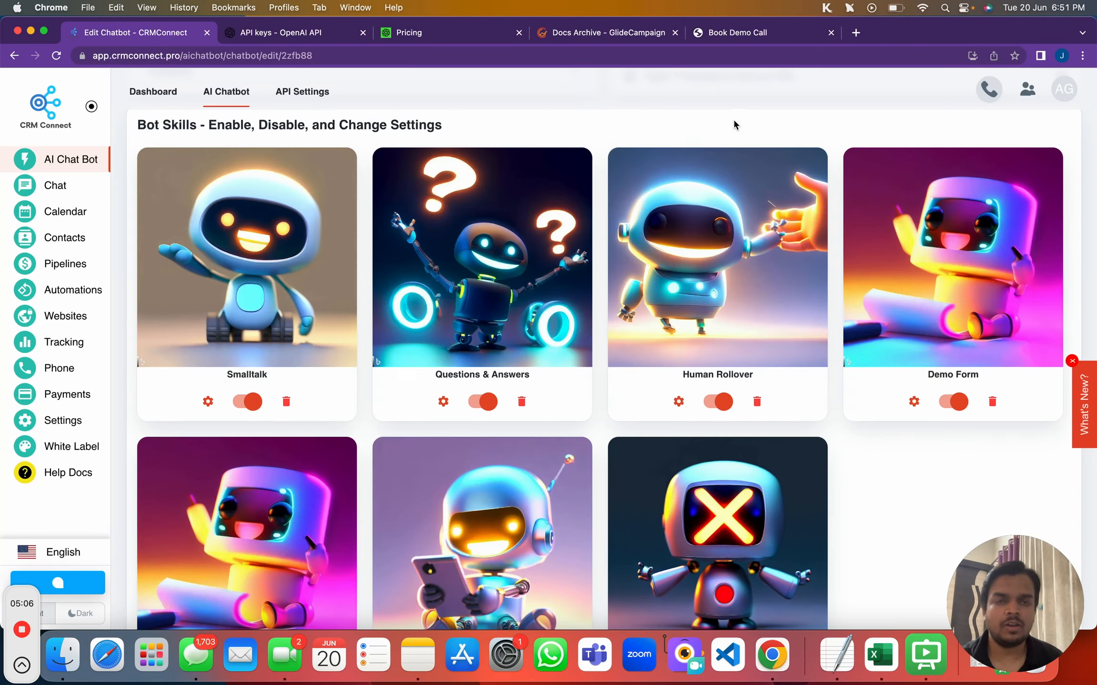
pyautogui.scroll(8, 746, 172)
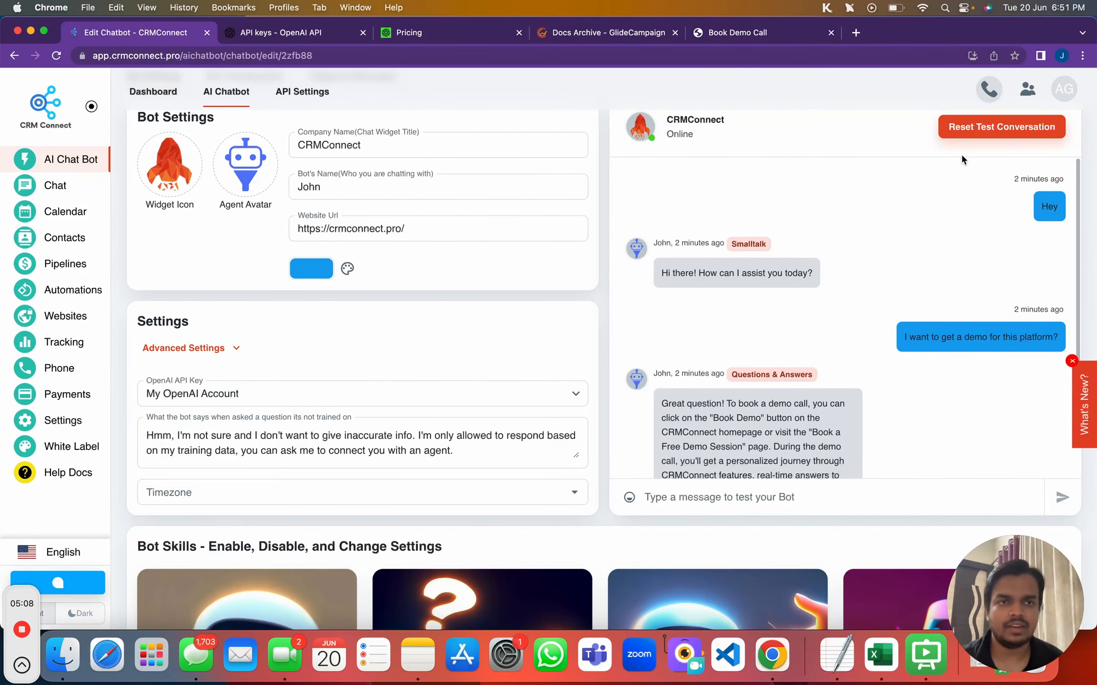
pyautogui.click(1000, 128)
# Send the test bot the message 'I want to have a one on one demo call'
pyautogui.click(751, 504)
pyautogui.write('I ewan')
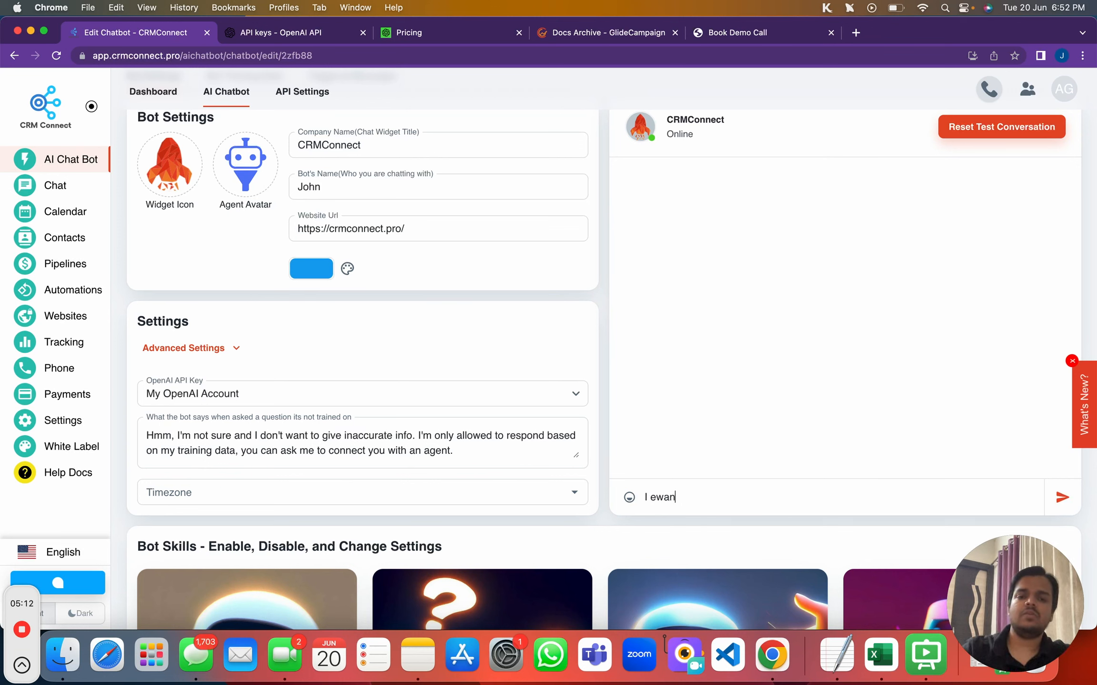
pyautogui.write('want to have a')
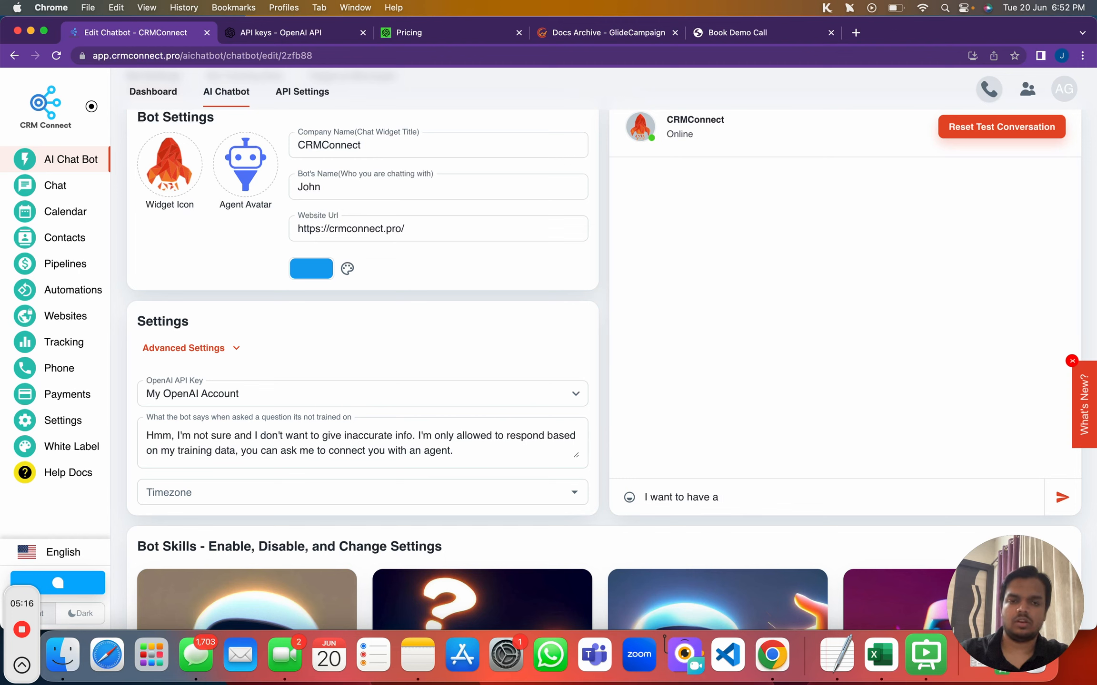
pyautogui.write(' on')
pyautogui.press('BackSpace')
pyautogui.write('a one on')
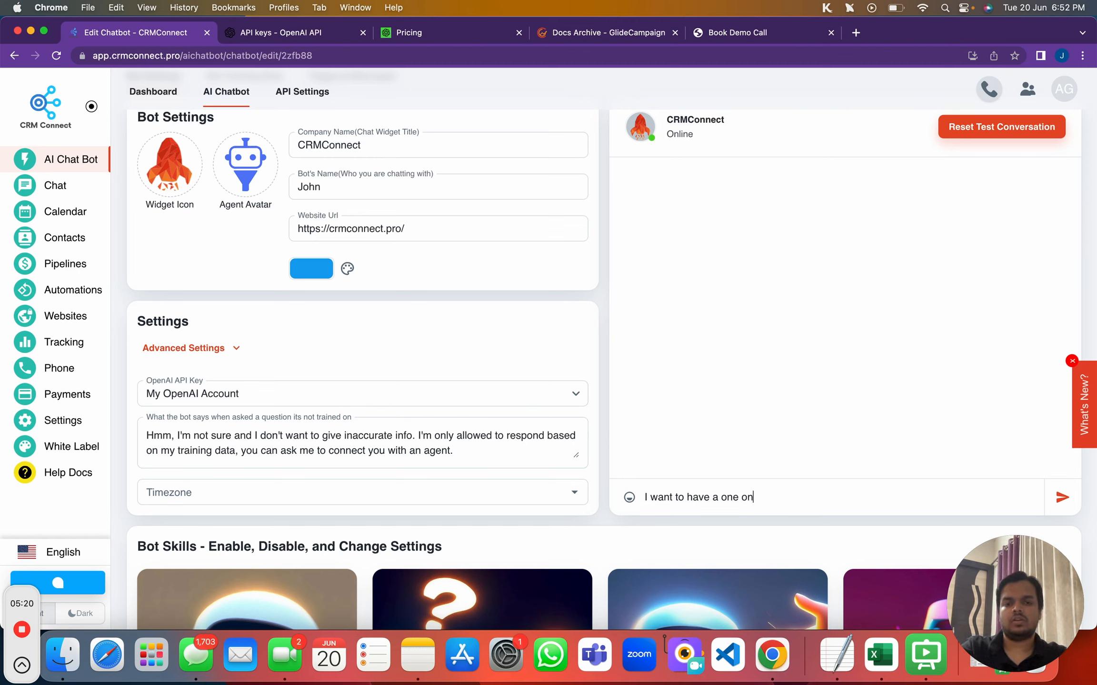
pyautogui.write(' wone demo call')
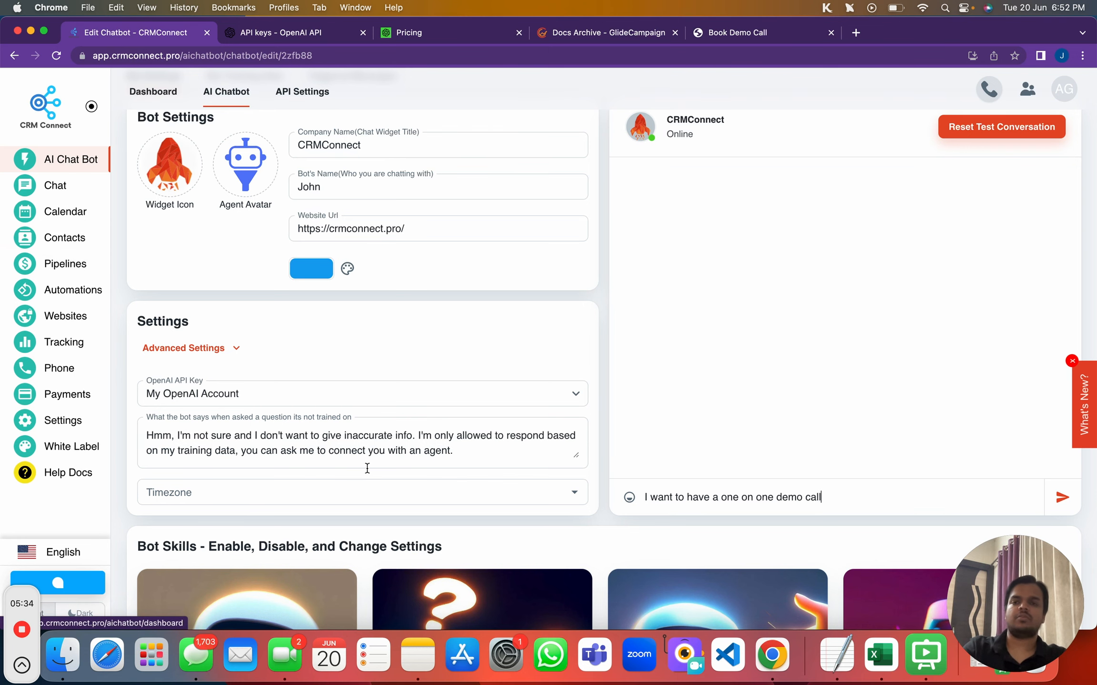
pyautogui.scroll(3, 407, 545)
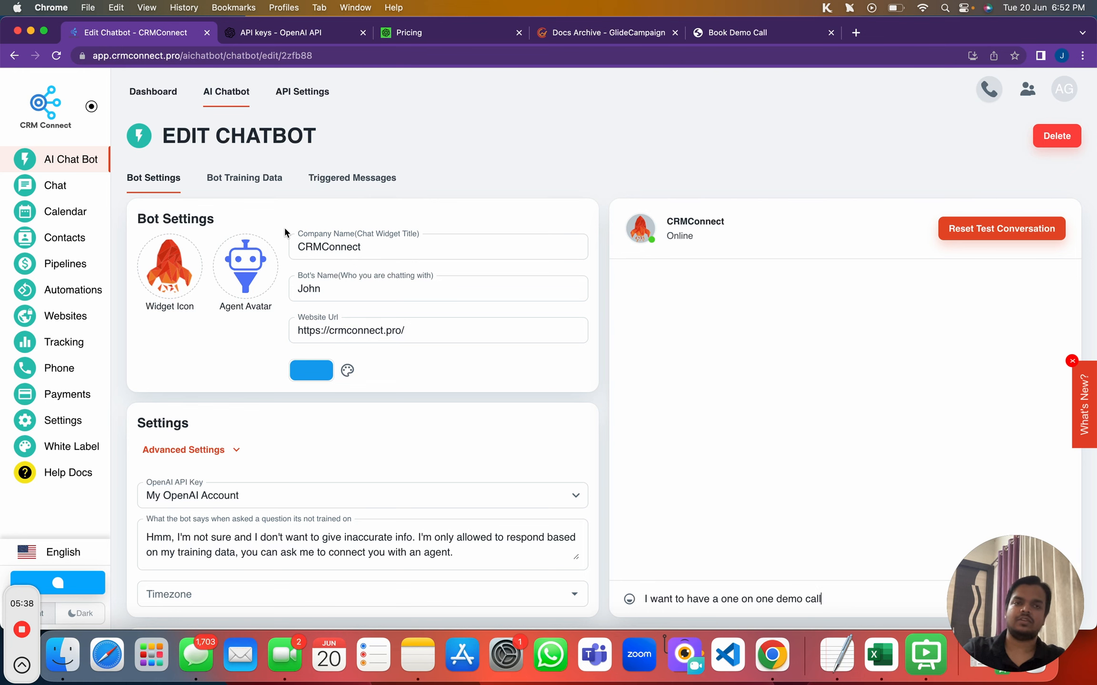
pyautogui.scroll(-4, 284, 226)
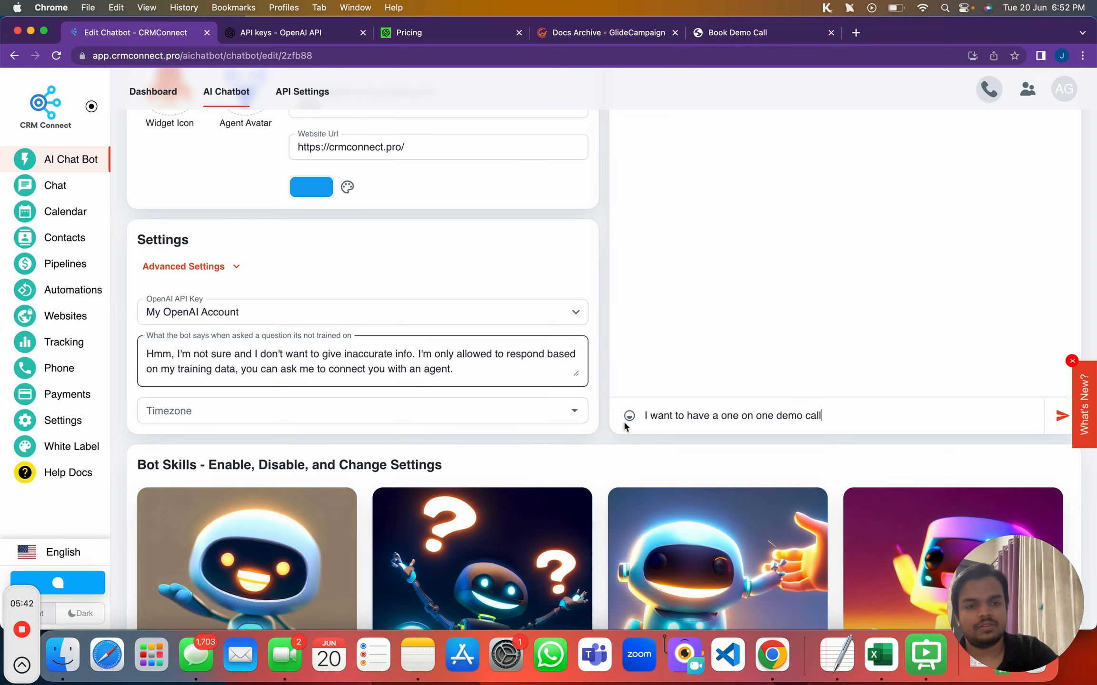
pyautogui.scroll(-7, 627, 421)
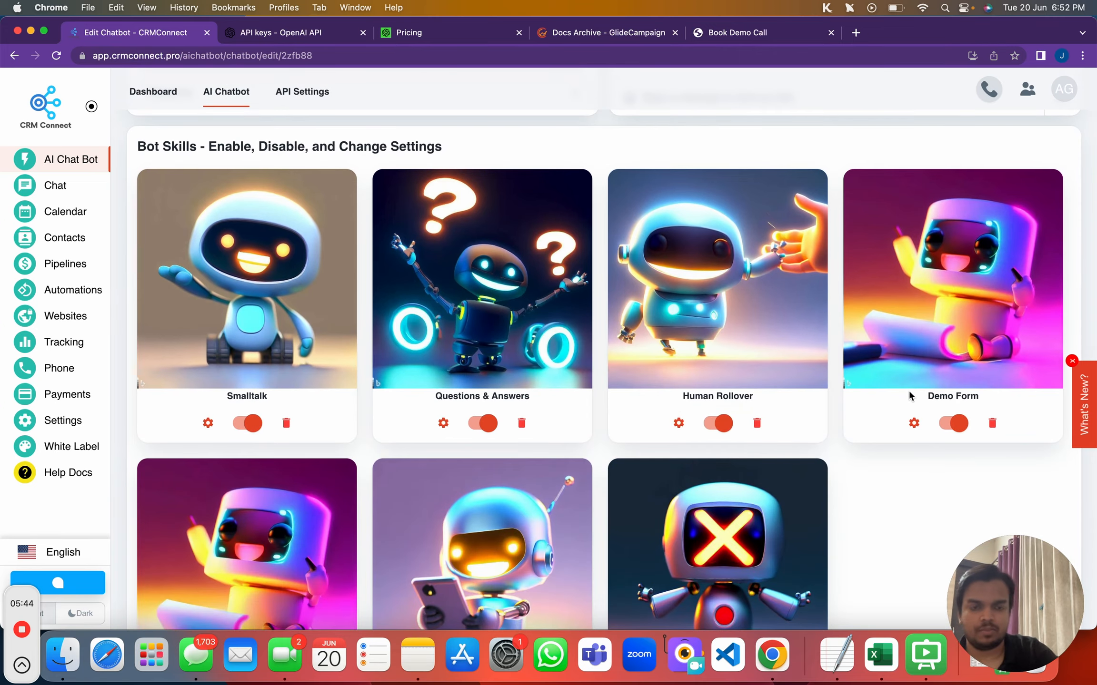
pyautogui.scroll(10, 907, 391)
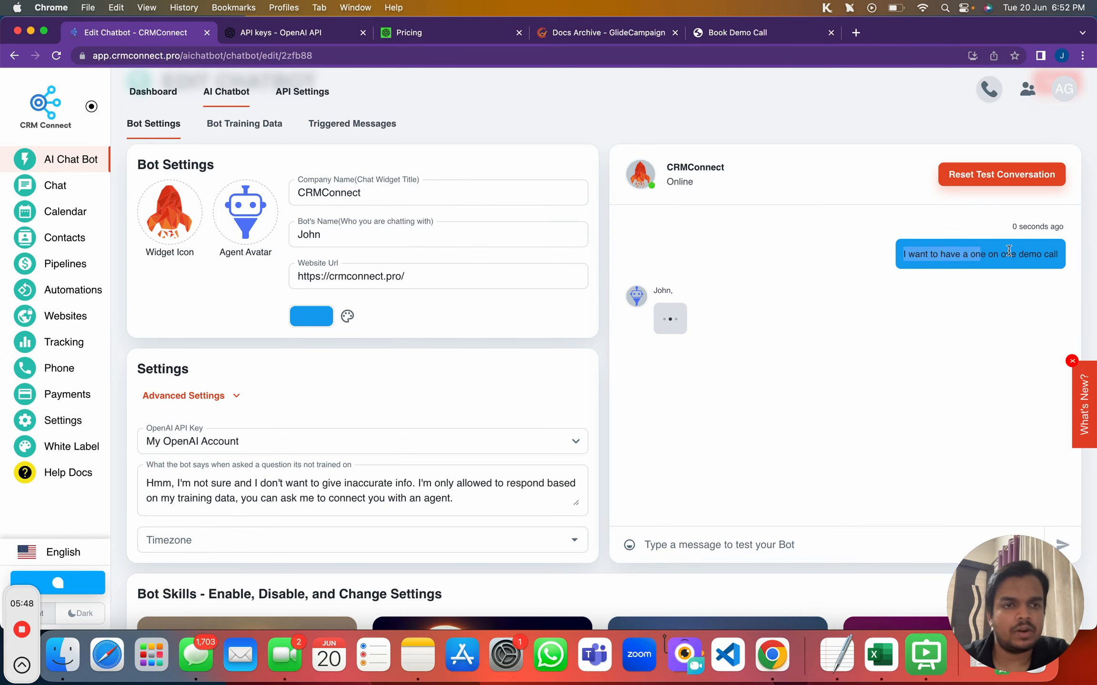
pyautogui.scroll(-8, 925, 491)
# Answer the bot's first-name prompt with the lead's first name
pyautogui.click(913, 500)
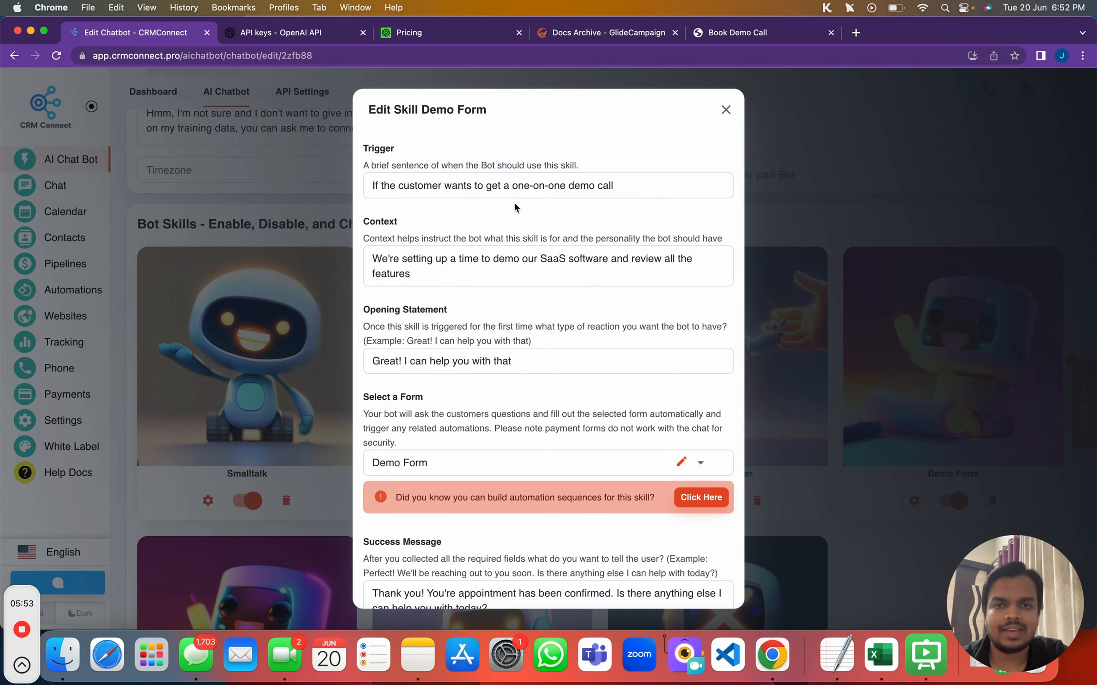
pyautogui.click(724, 109)
pyautogui.scroll(2, 724, 117)
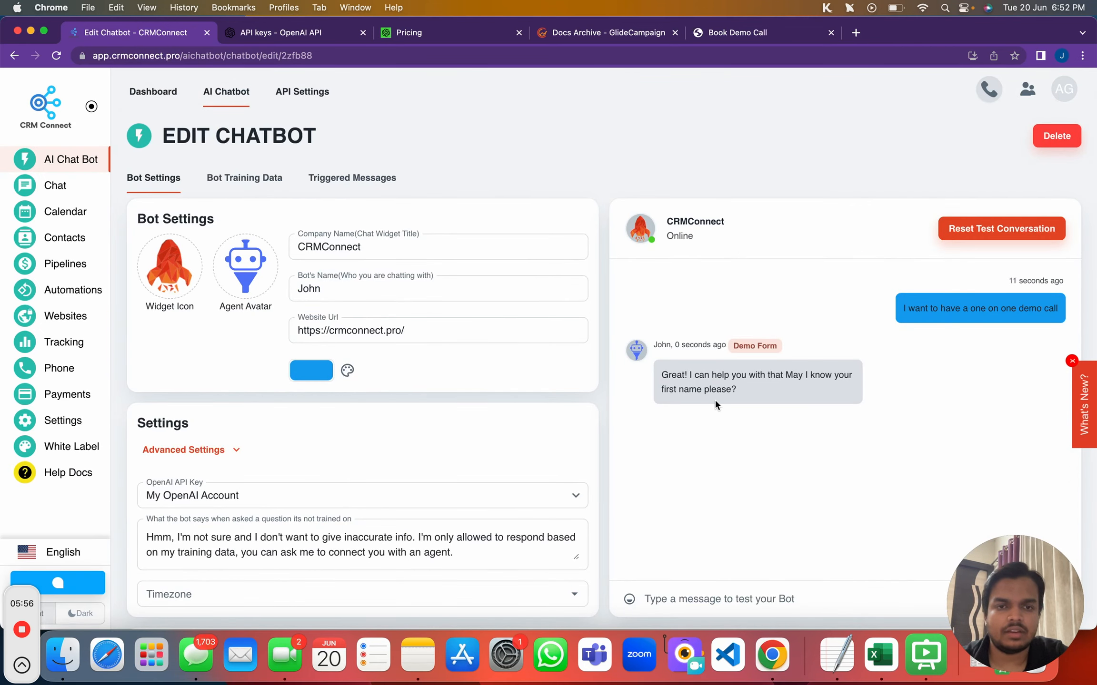
pyautogui.scroll(-1, 716, 400)
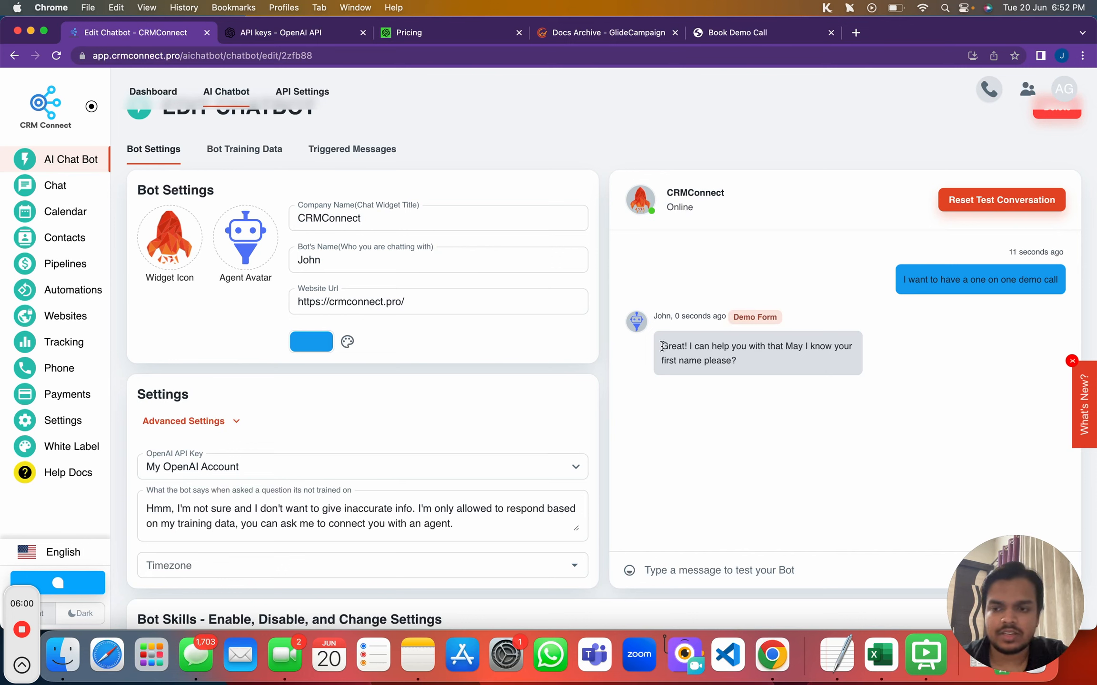
pyautogui.moveTo(664, 346); pyautogui.dragTo(800, 346)
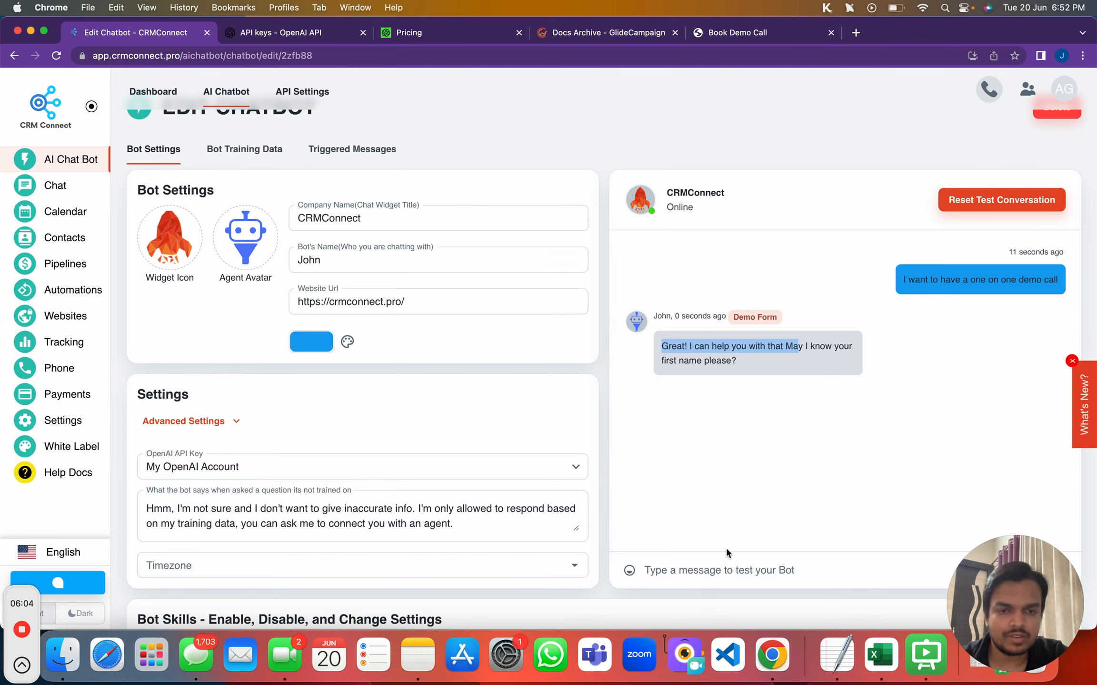
pyautogui.click(719, 564)
pyautogui.write('Anant')
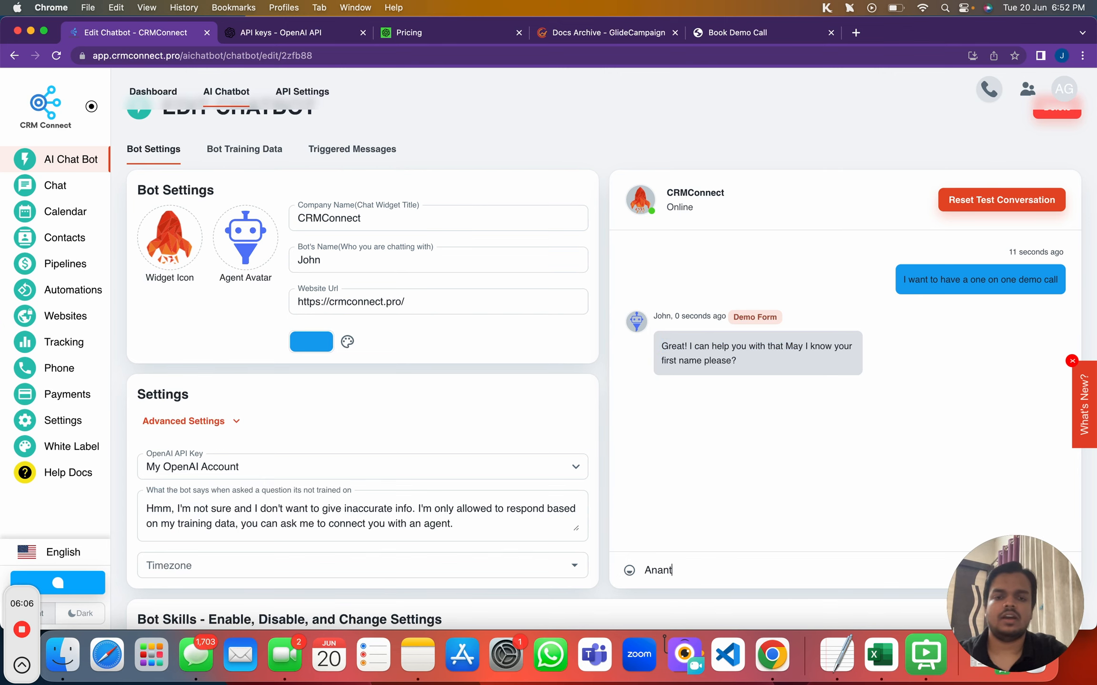
pyautogui.press('Return')
# Reply to the bot's email question with the lead's email address
pyautogui.scroll(-1, 765, 517)
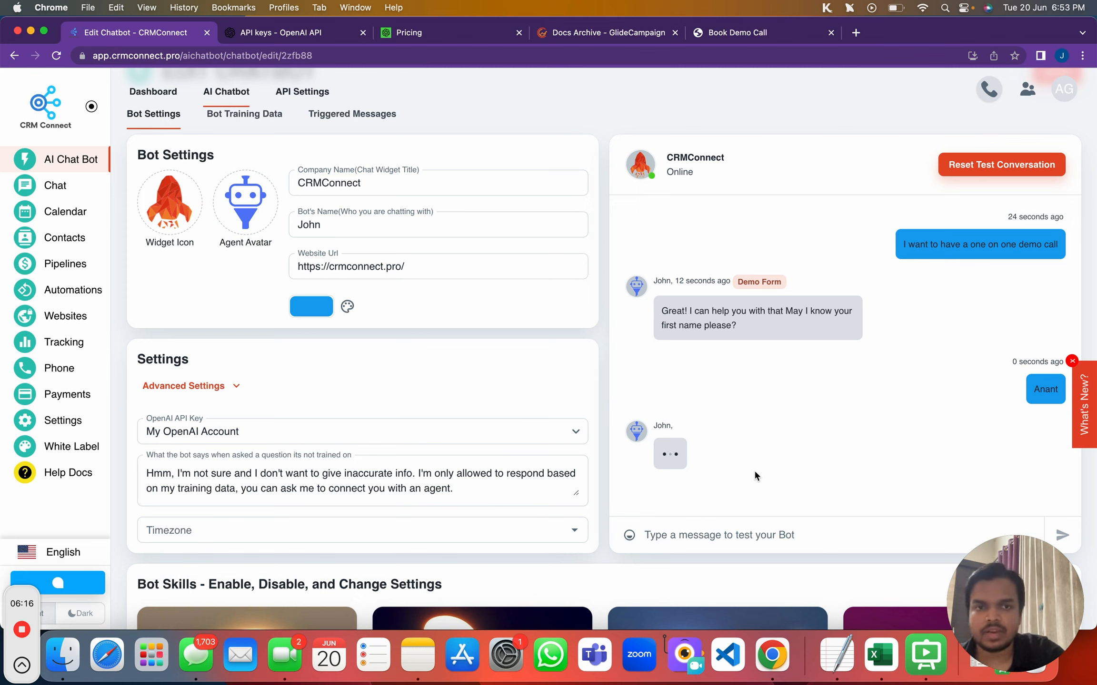
pyautogui.moveTo(661, 456); pyautogui.dragTo(802, 503)
pyautogui.click(776, 530)
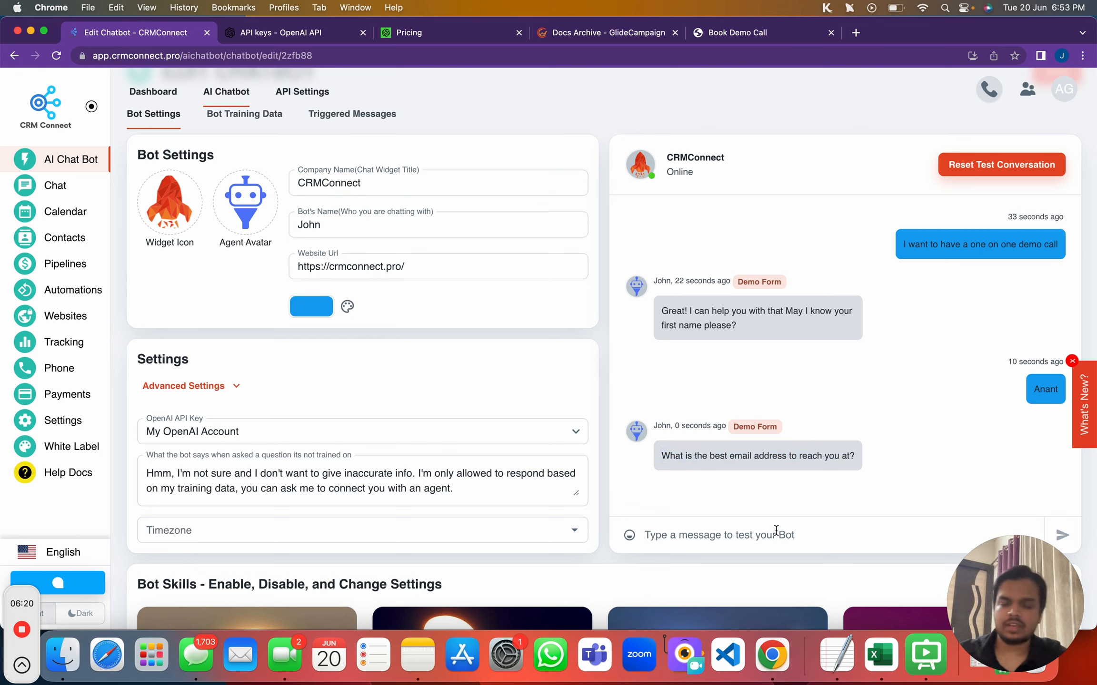
pyautogui.write('My')
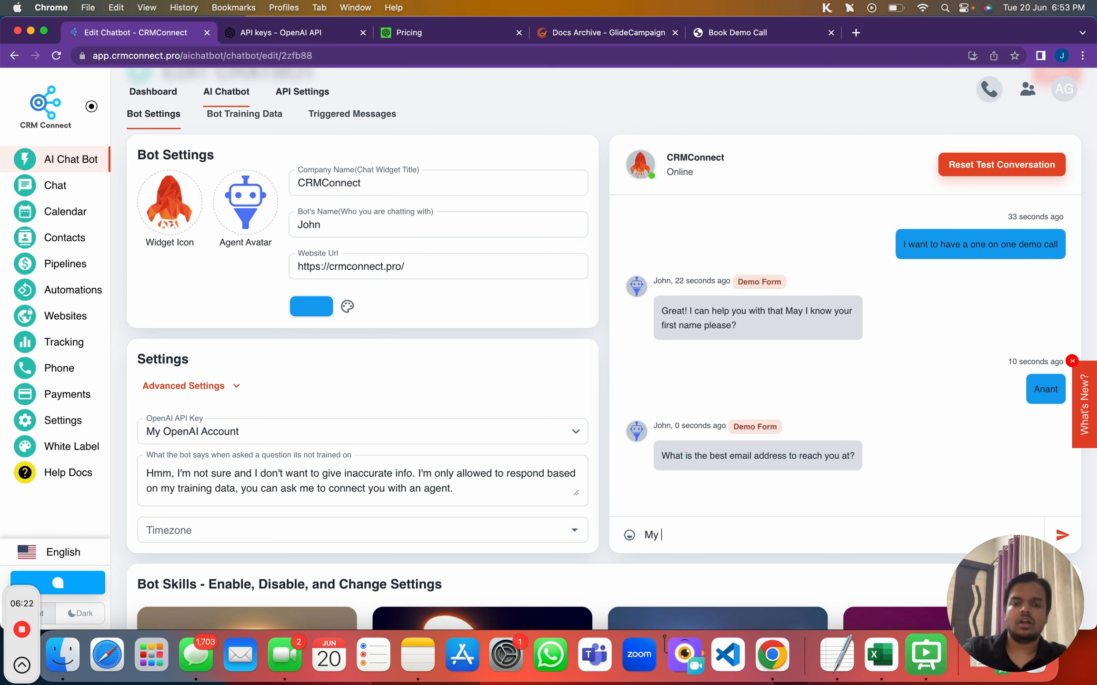
pyautogui.press('BackSpace')
pyautogui.press('BackSpace')
pyautogui.press('BackSpace')
pyautogui.write('Alright,')
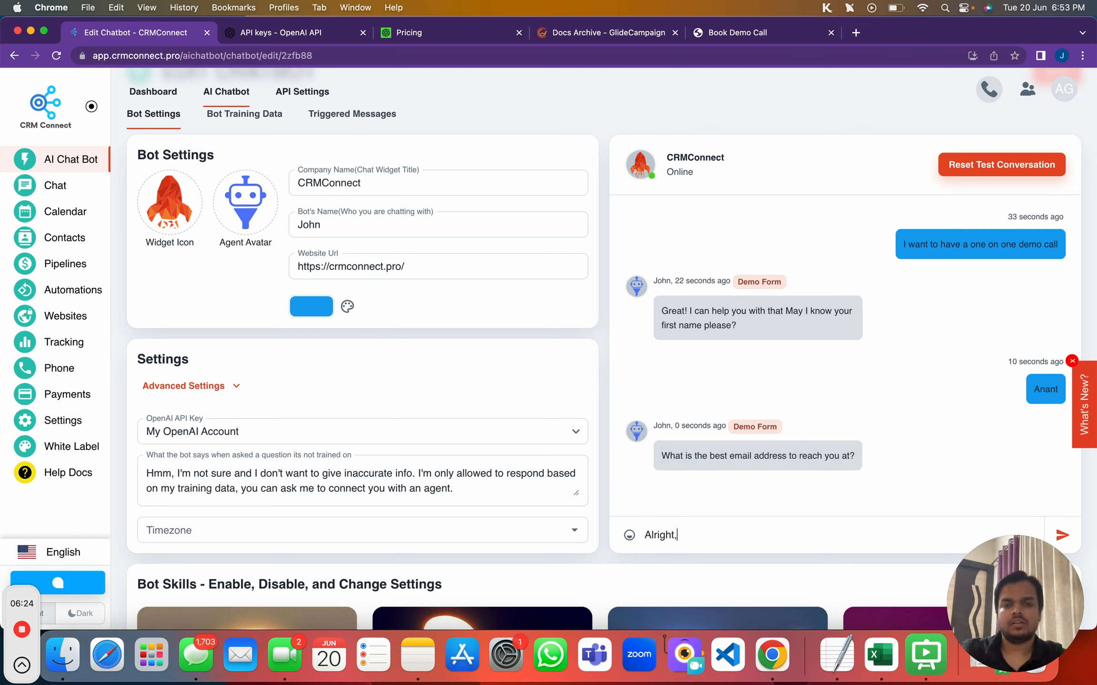
pyautogui.write(' my email is')
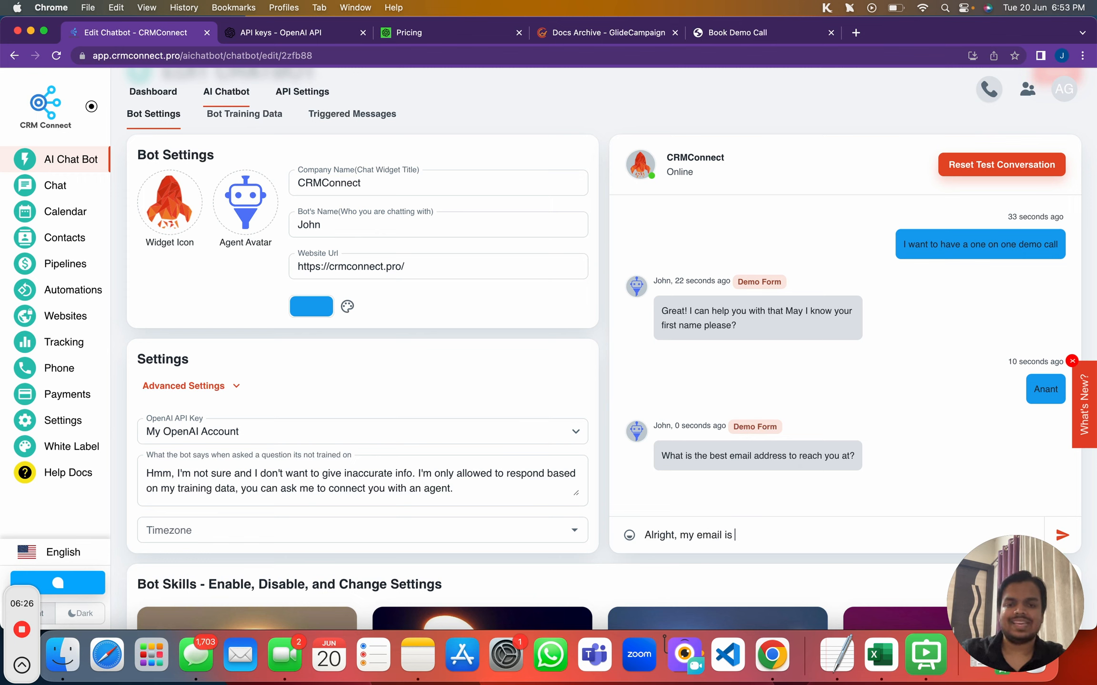
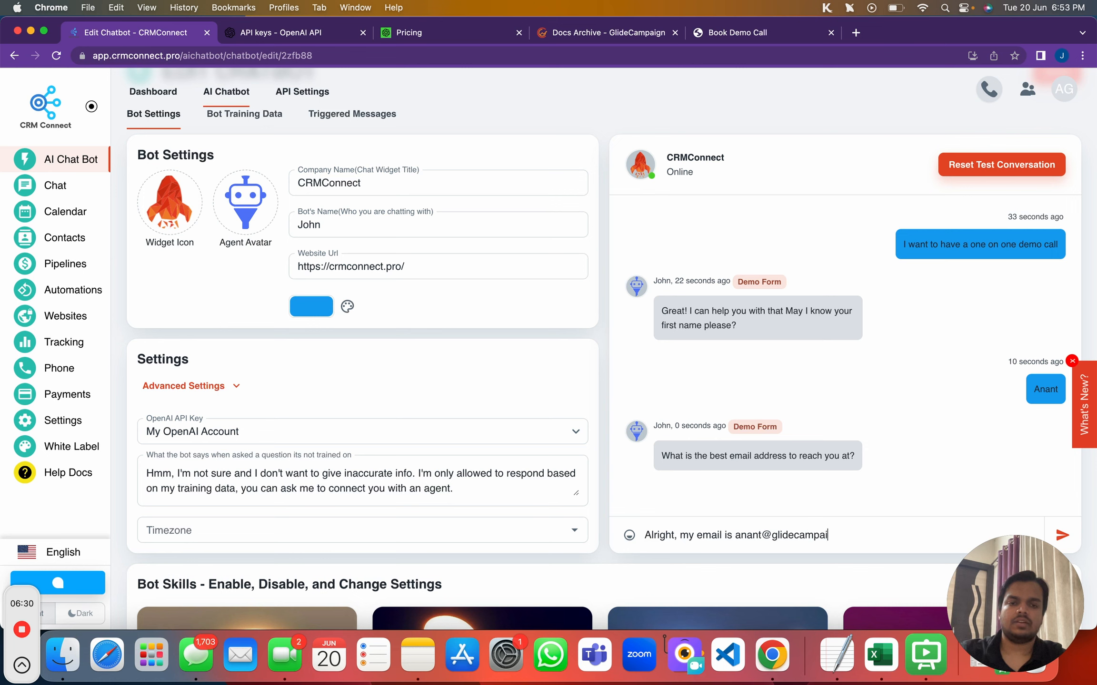
pyautogui.press('Return')
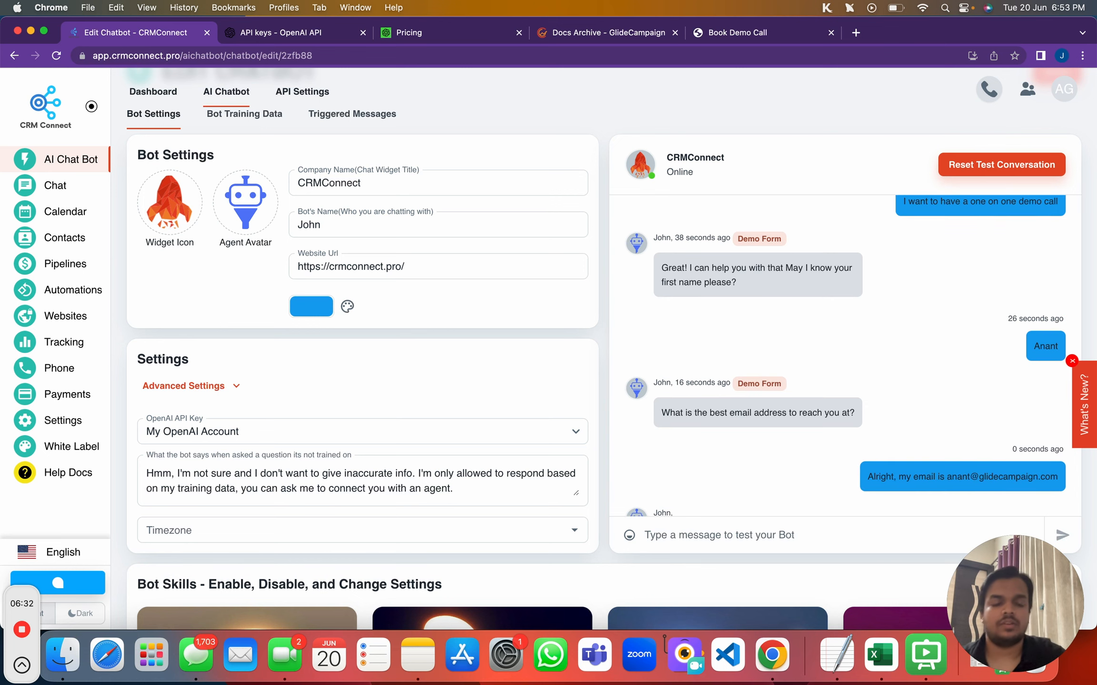
# Give the bot a placeholder phone number as the final answer
pyautogui.moveTo(947, 449); pyautogui.dragTo(1050, 450)
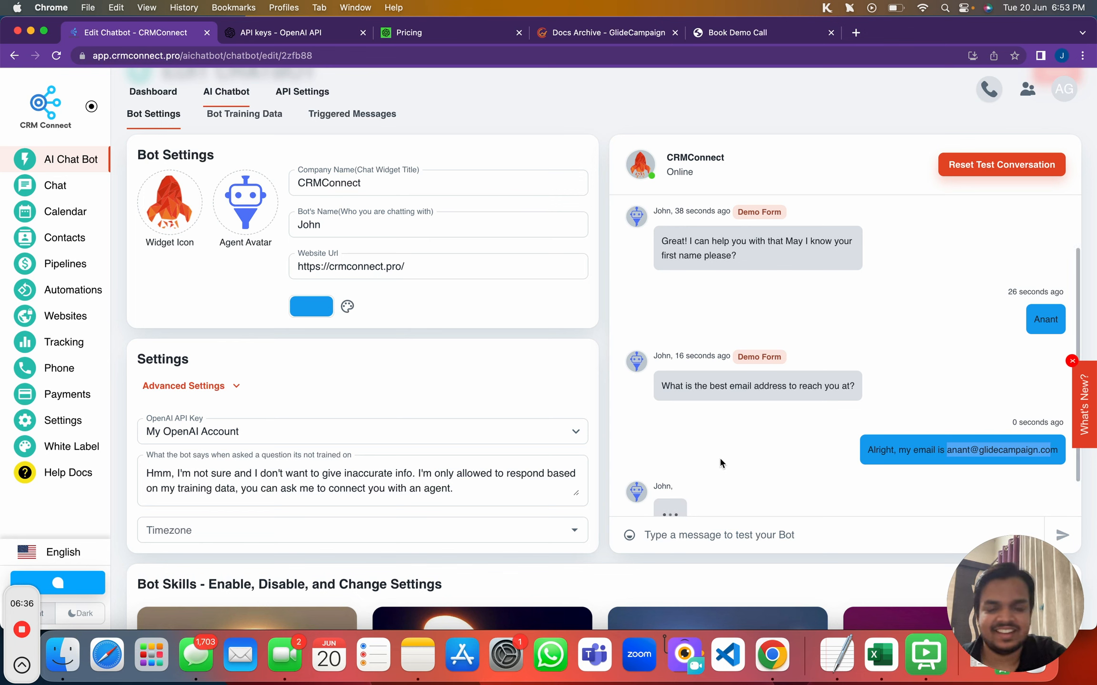
pyautogui.click(703, 542)
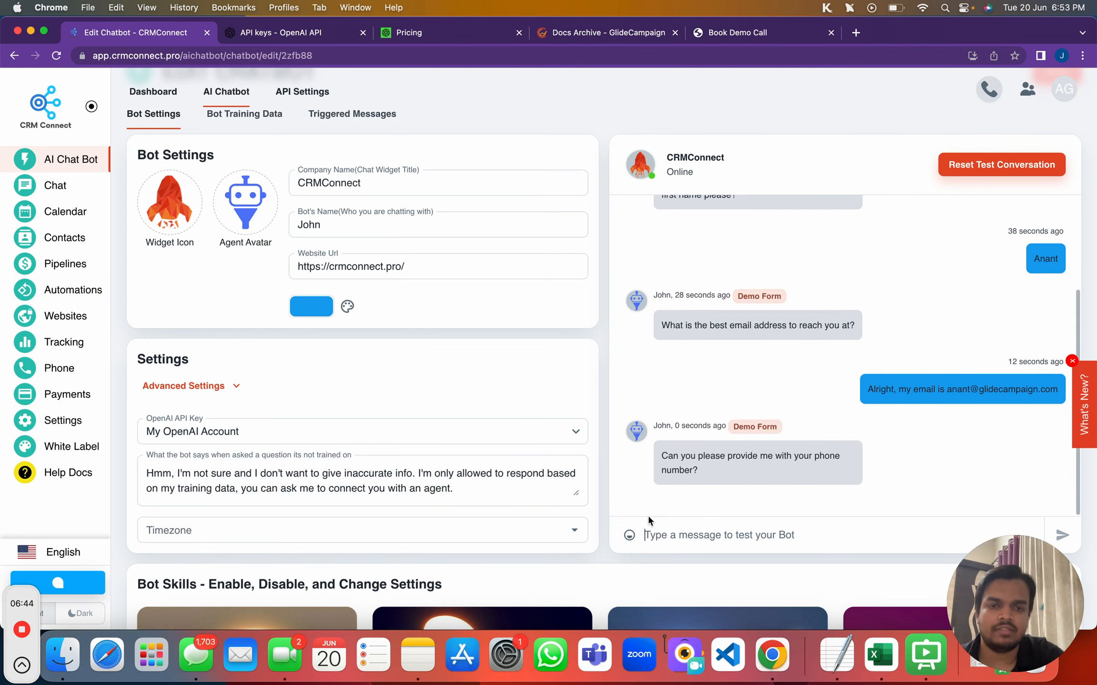
pyautogui.write('00000')
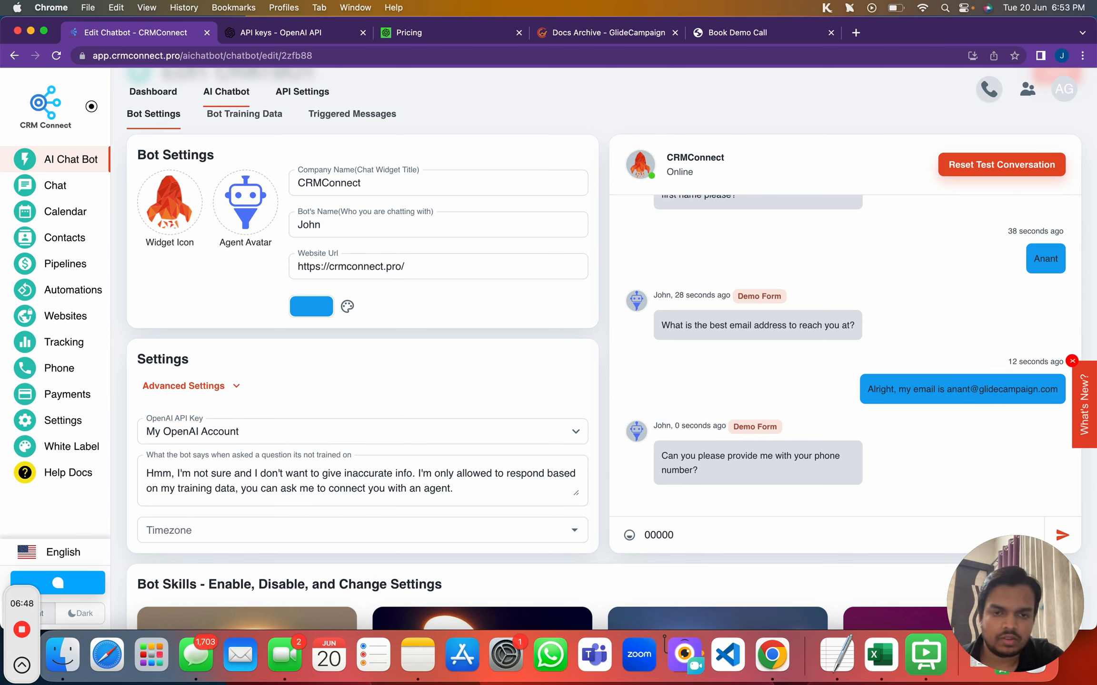
pyautogui.write('000')
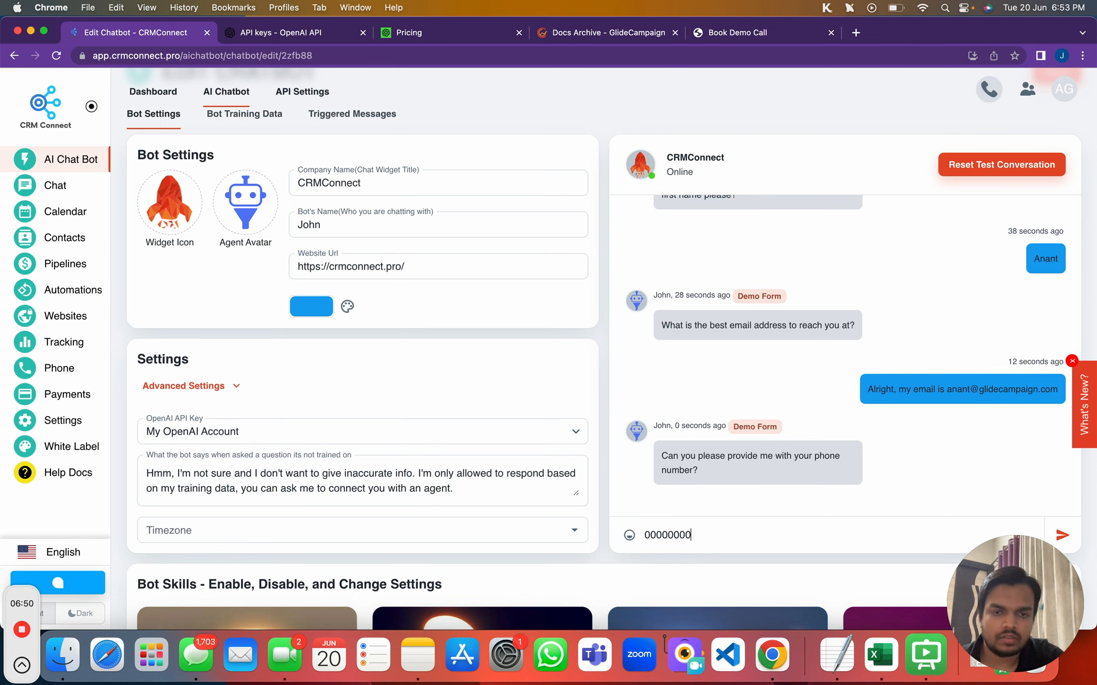
pyautogui.write('00')
pyautogui.press('Return')
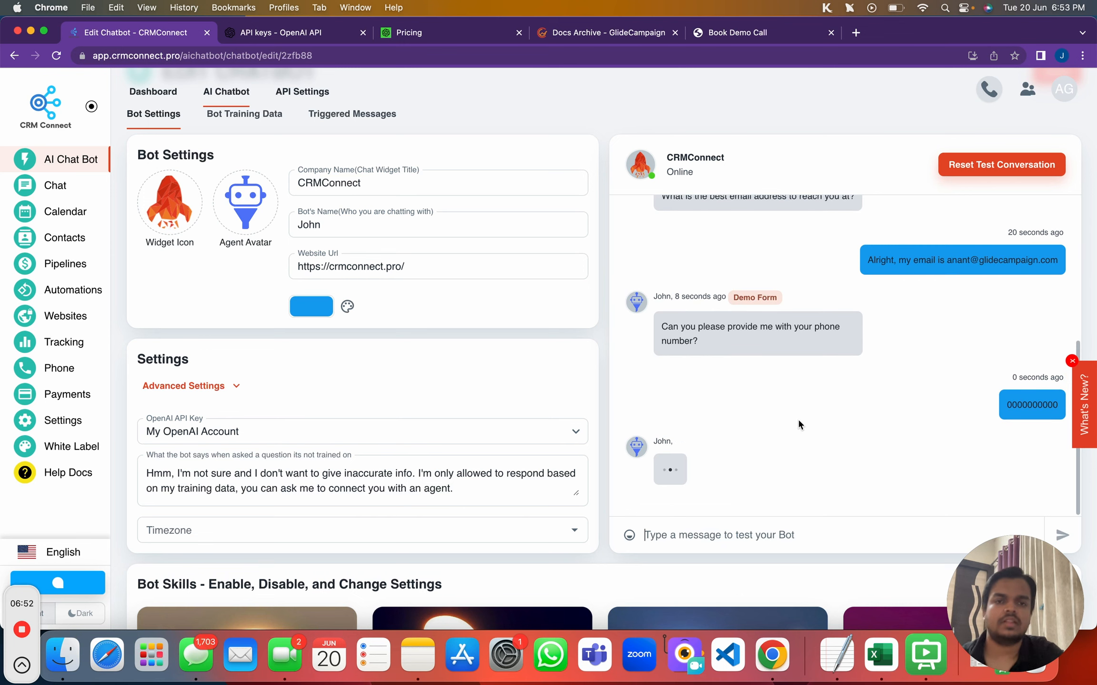
pyautogui.scroll(-5, 806, 416)
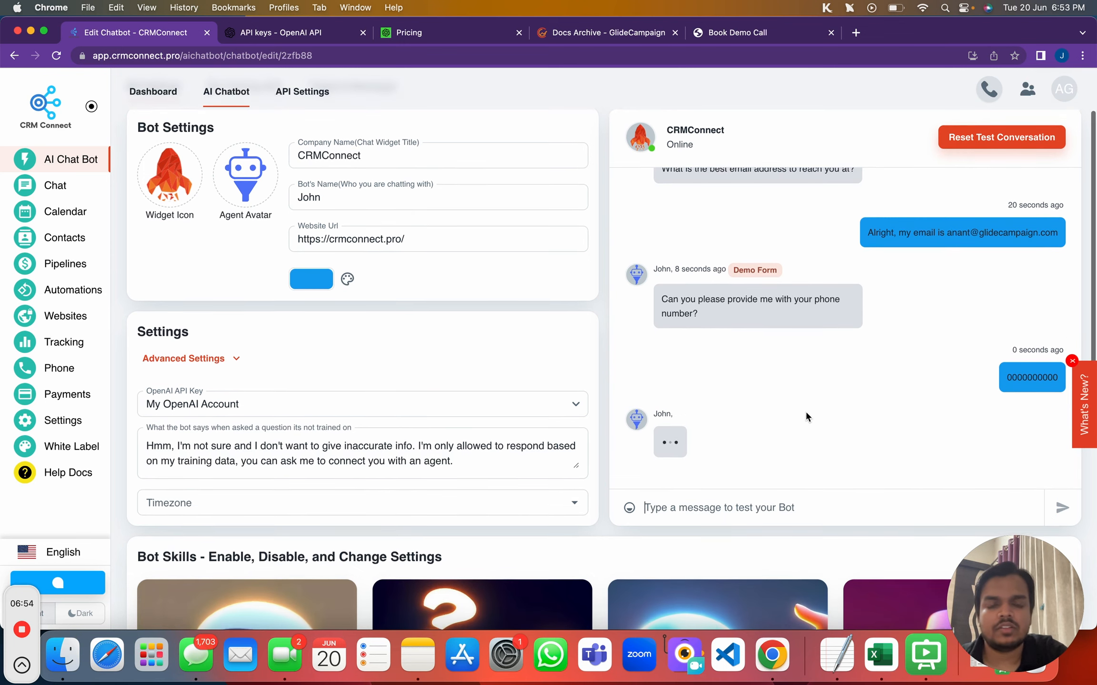
pyautogui.scroll(-3, 805, 417)
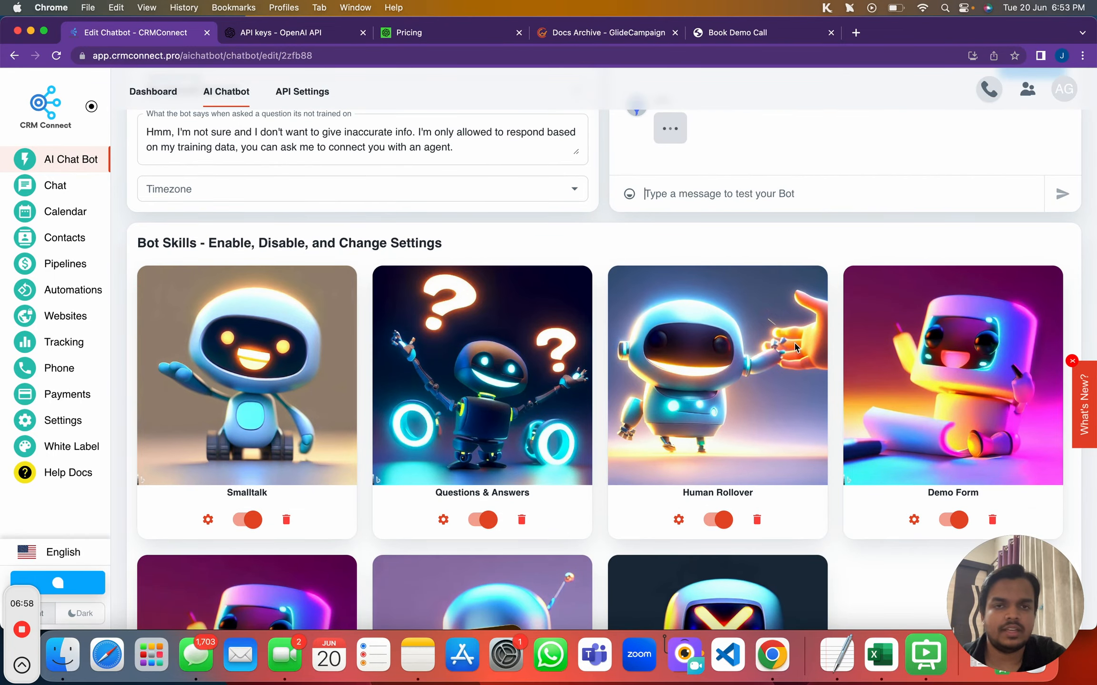
# Review the bot's appointment confirmation and the original demo call request in the test chat
pyautogui.click(669, 177)
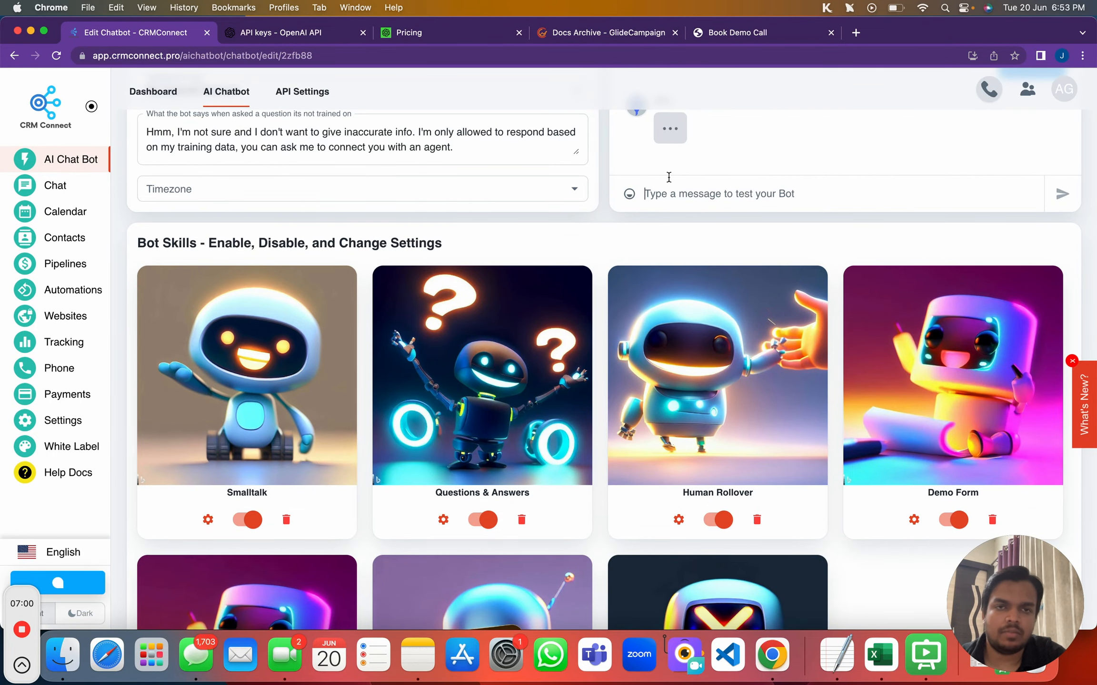
pyautogui.scroll(3, 669, 177)
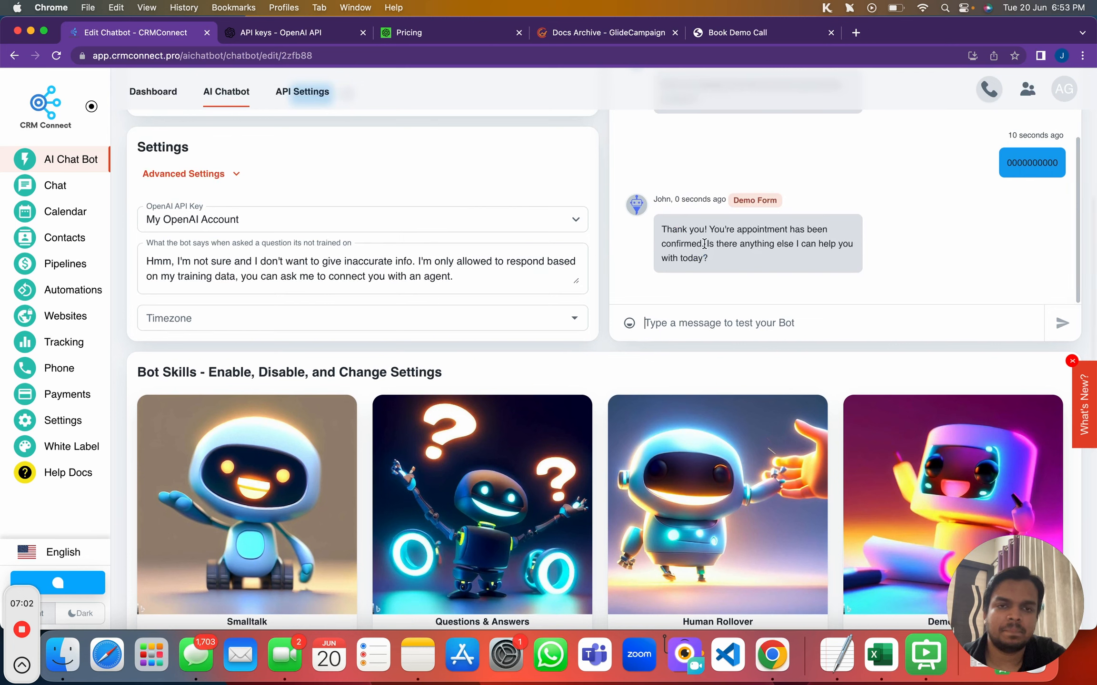
pyautogui.moveTo(658, 226); pyautogui.dragTo(770, 262)
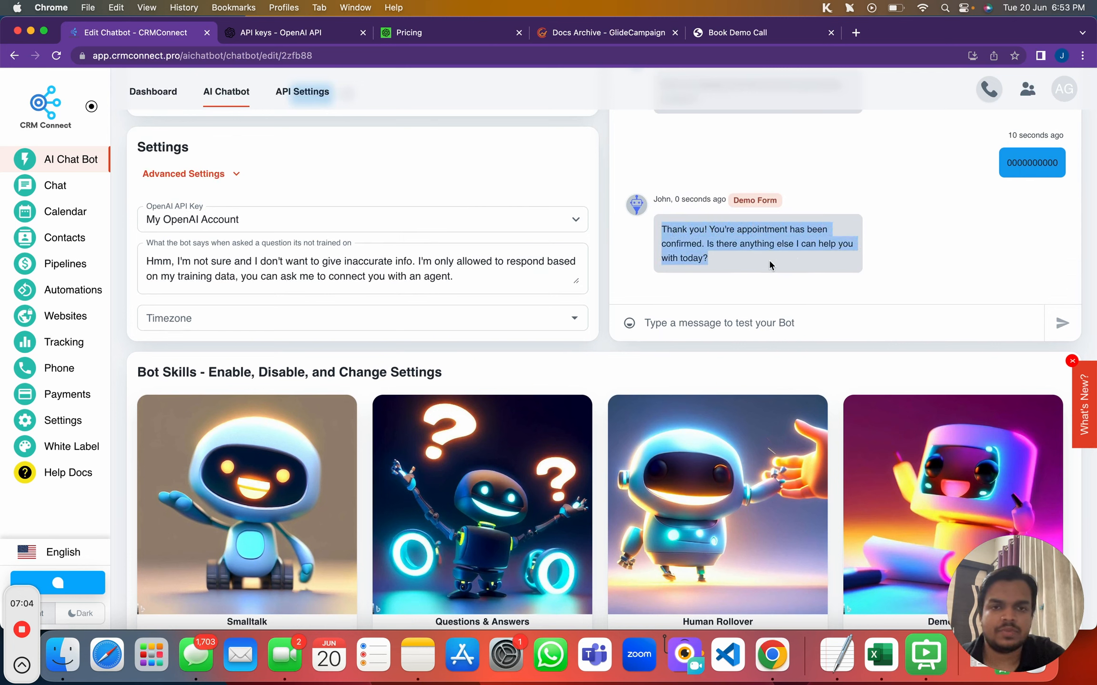
pyautogui.scroll(2, 750, 265)
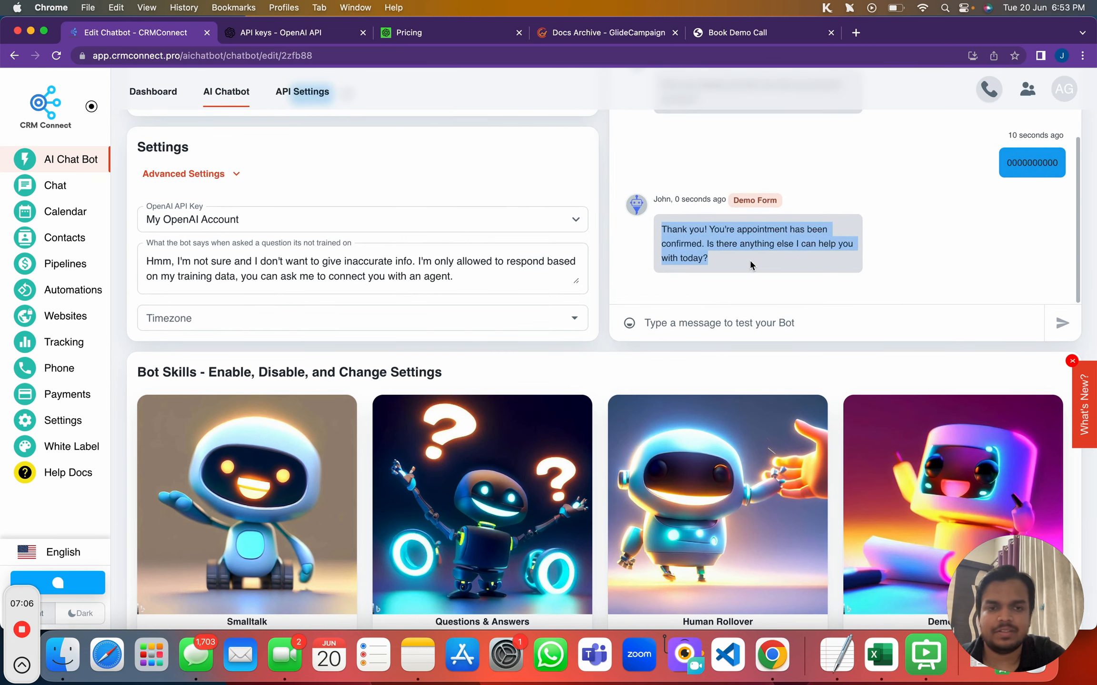
pyautogui.scroll(5, 792, 405)
pyautogui.scroll(4, 792, 405)
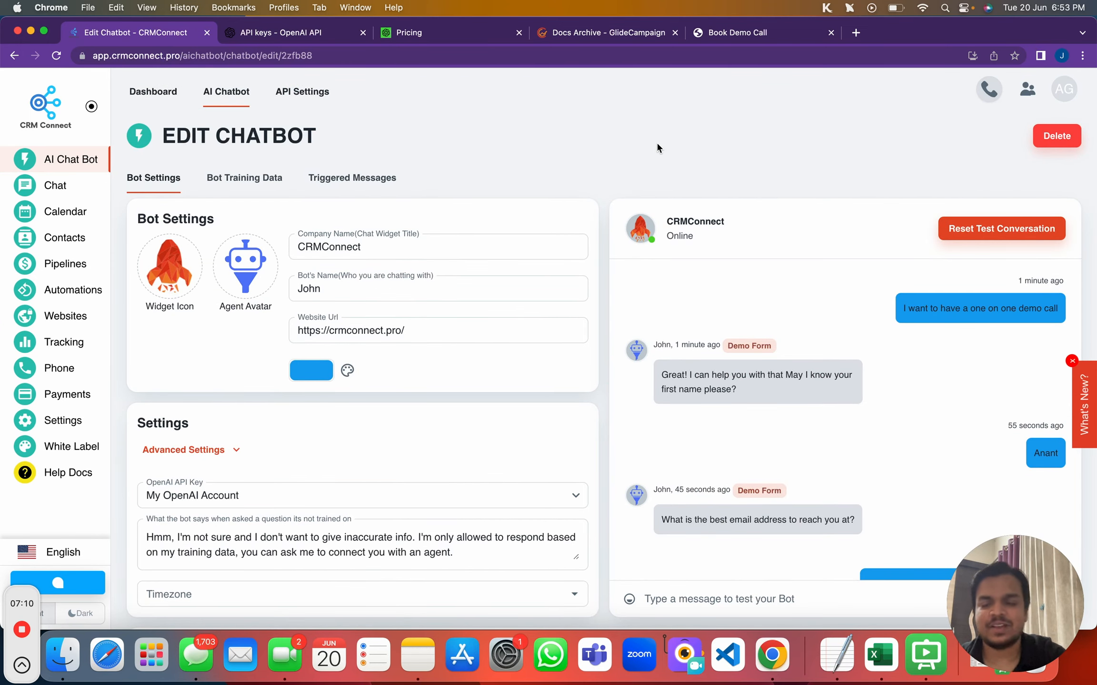
pyautogui.scroll(-6, 710, 379)
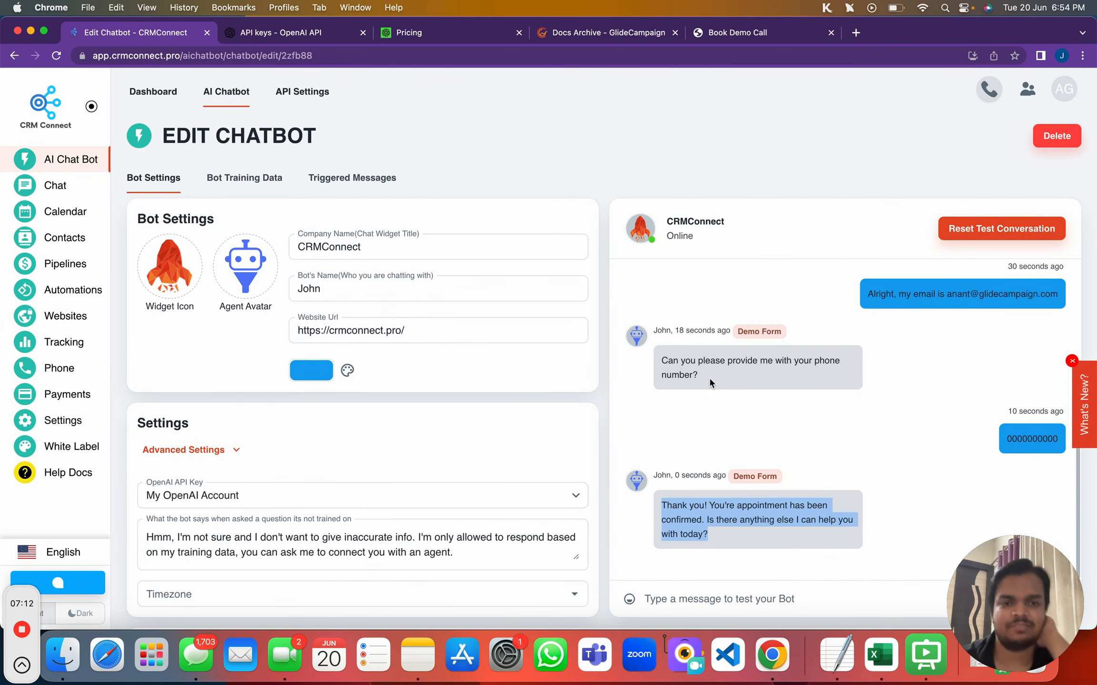
pyautogui.scroll(-3, 710, 380)
pyautogui.scroll(5, 710, 378)
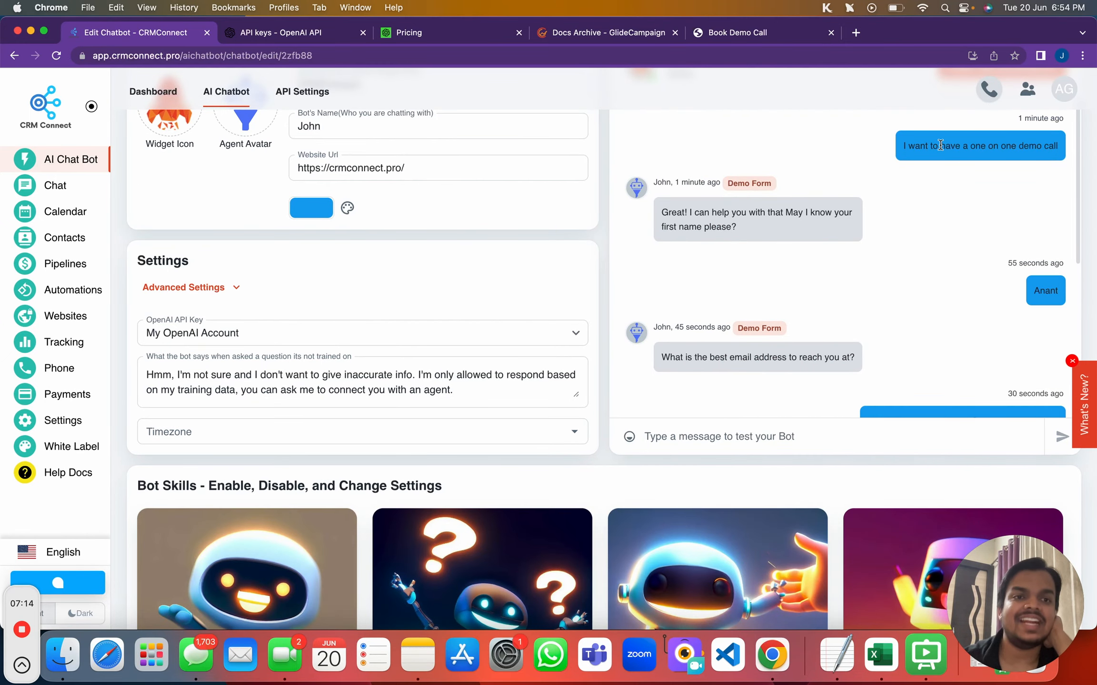
pyautogui.tripleClick(938, 149)
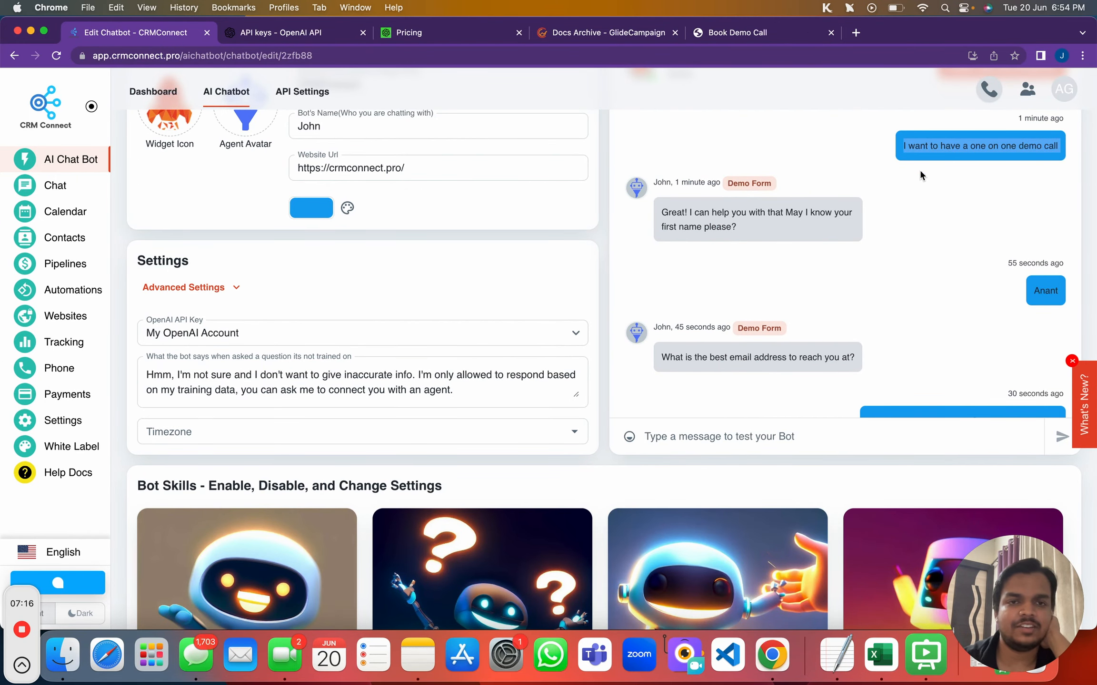
# Look over the bot's email question, then open the Contacts list
pyautogui.scroll(2, 920, 176)
pyautogui.scroll(-4, 921, 179)
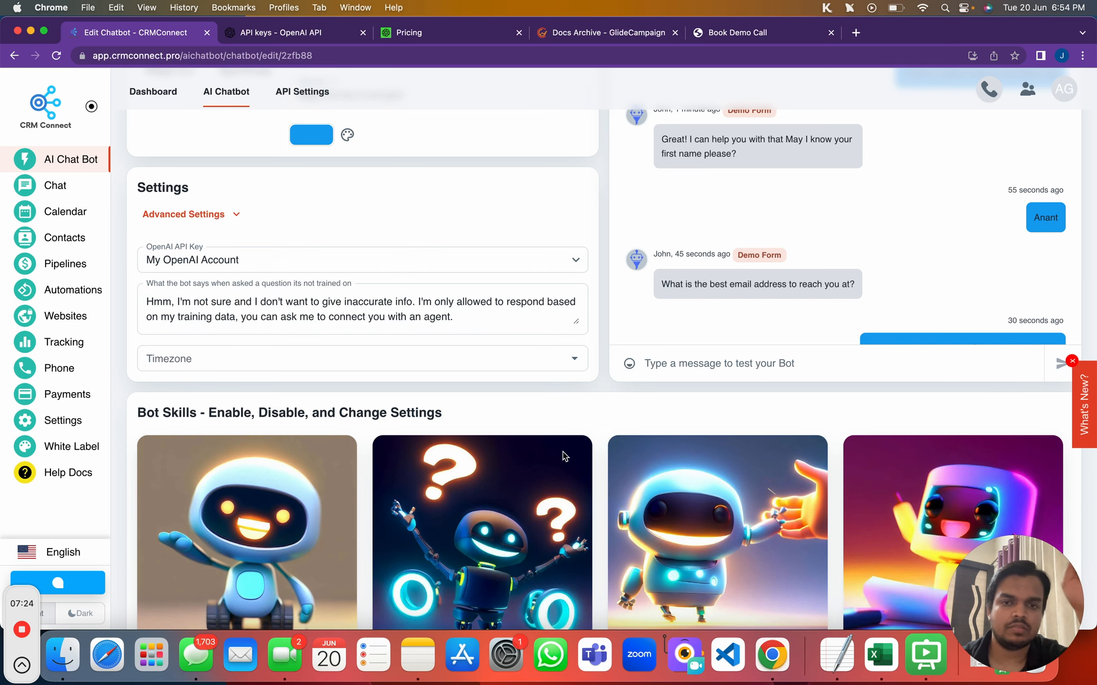
pyautogui.scroll(-3, 566, 456)
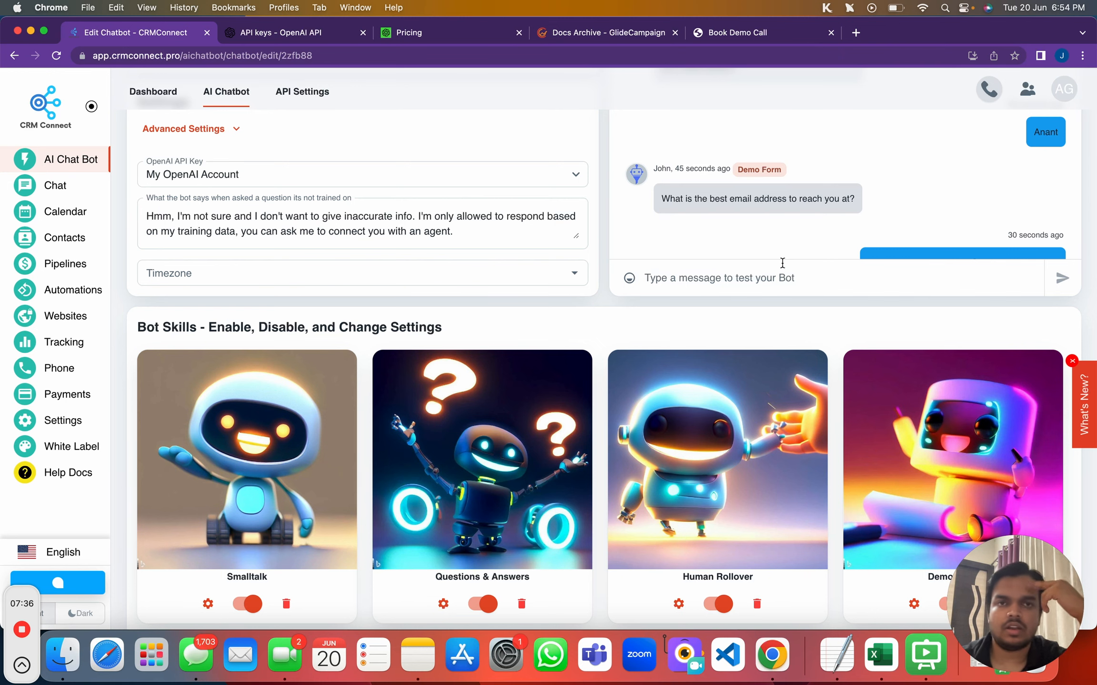
pyautogui.scroll(-3, 804, 360)
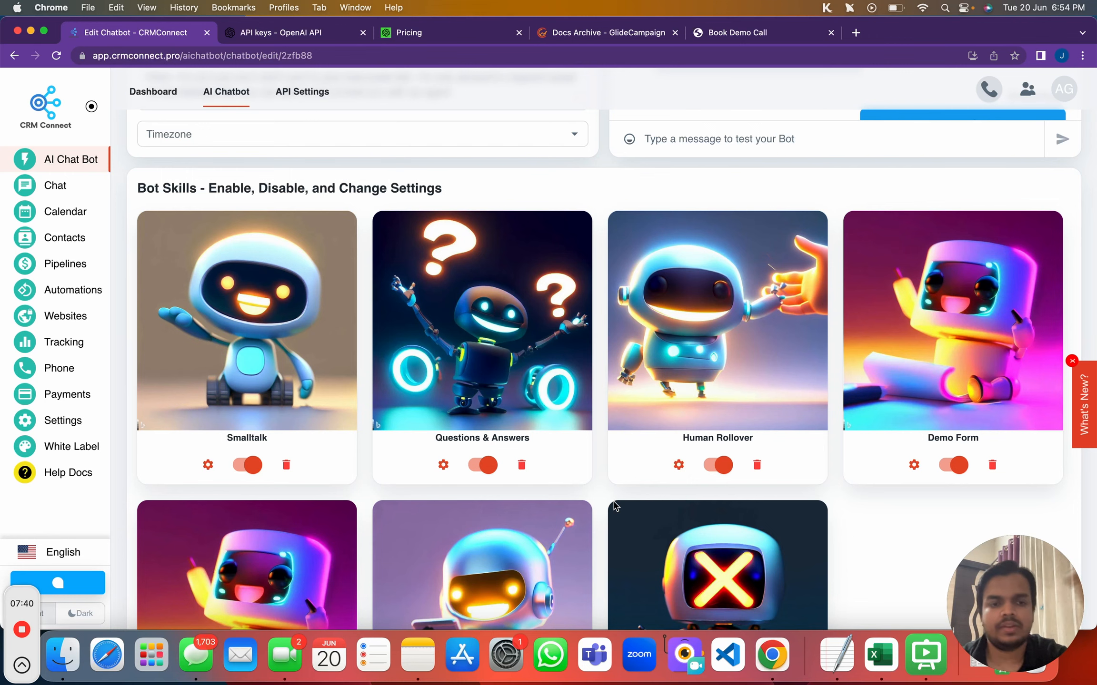
pyautogui.scroll(4, 614, 506)
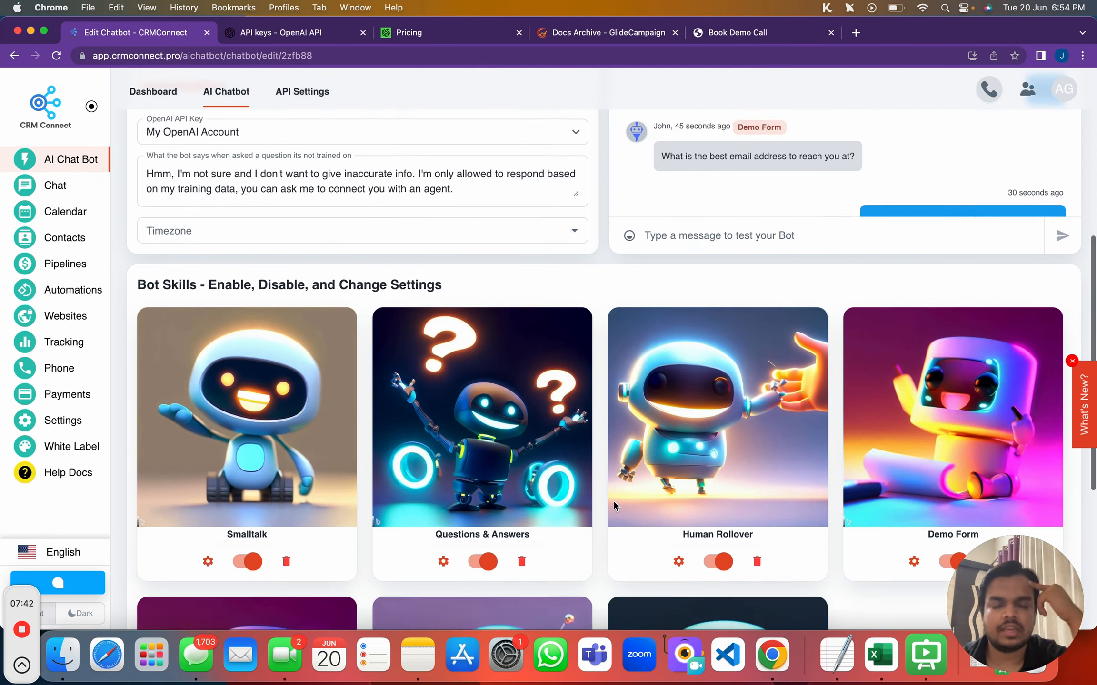
pyautogui.scroll(6, 684, 287)
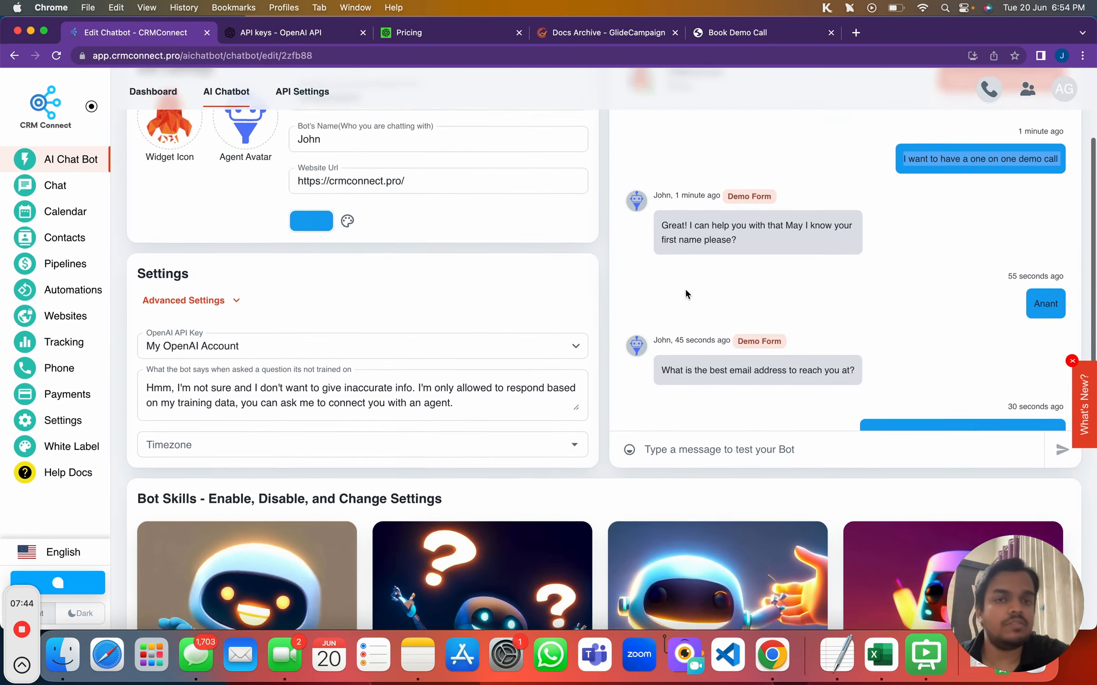
pyautogui.scroll(-1, 852, 392)
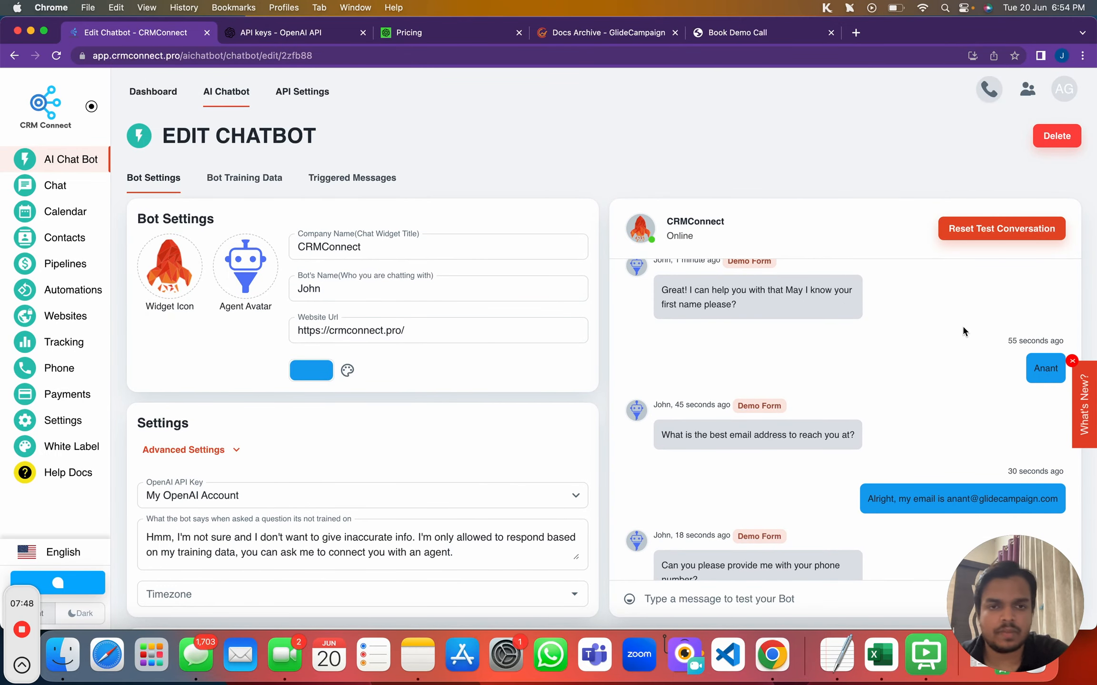
pyautogui.moveTo(663, 435); pyautogui.dragTo(882, 434)
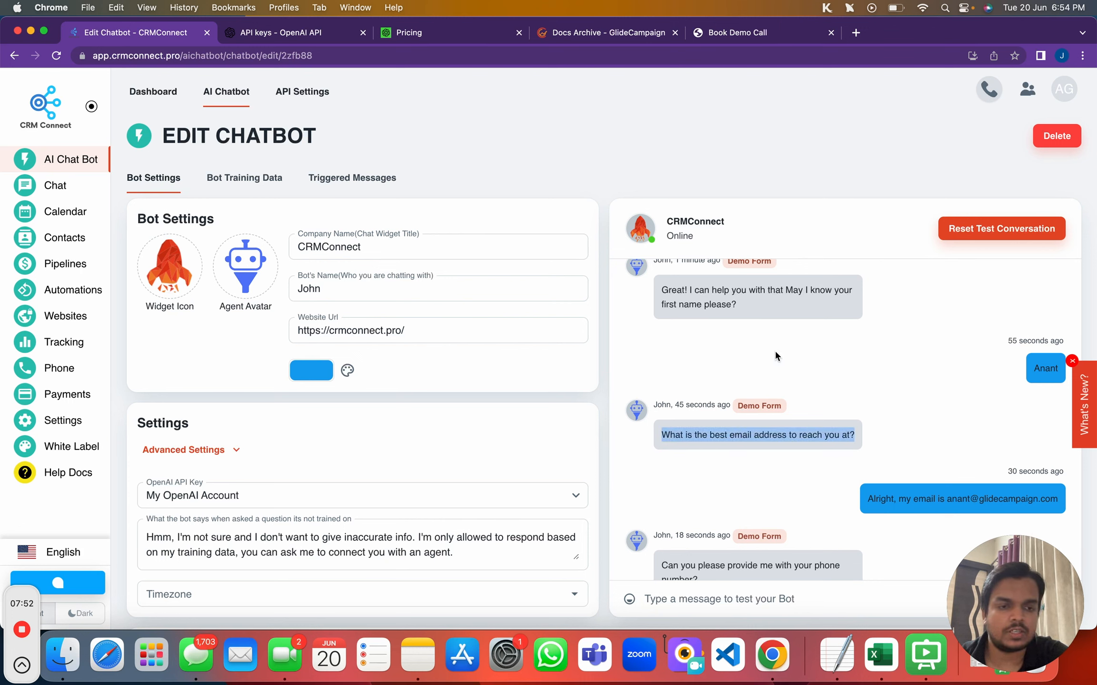
pyautogui.click(947, 498)
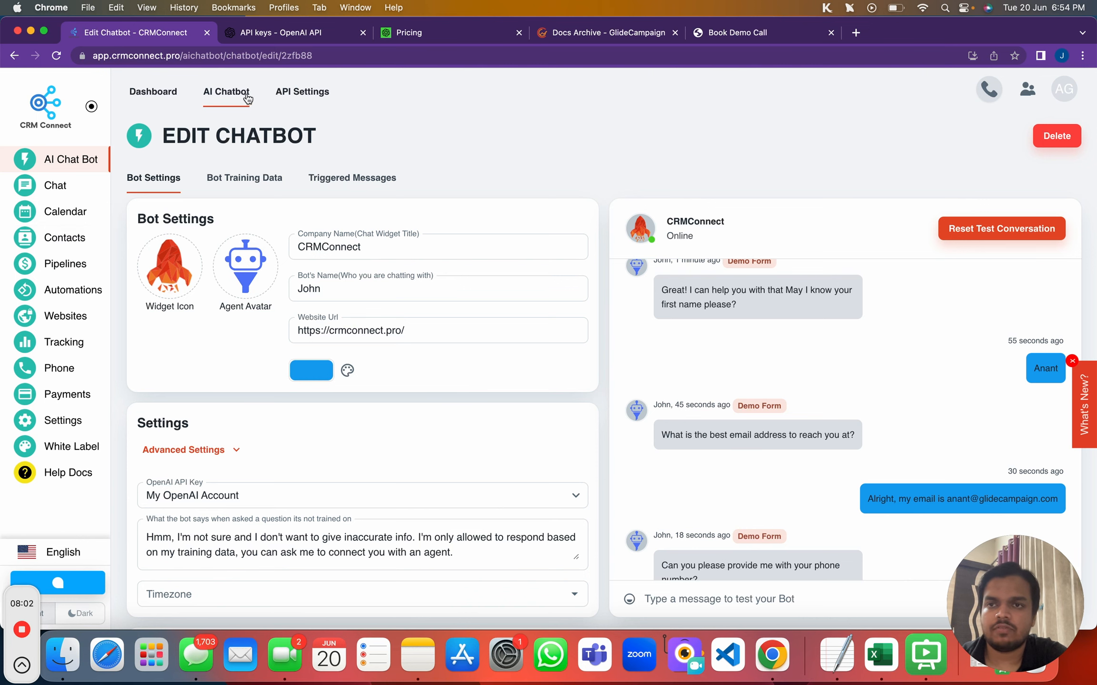
pyautogui.click(65, 241)
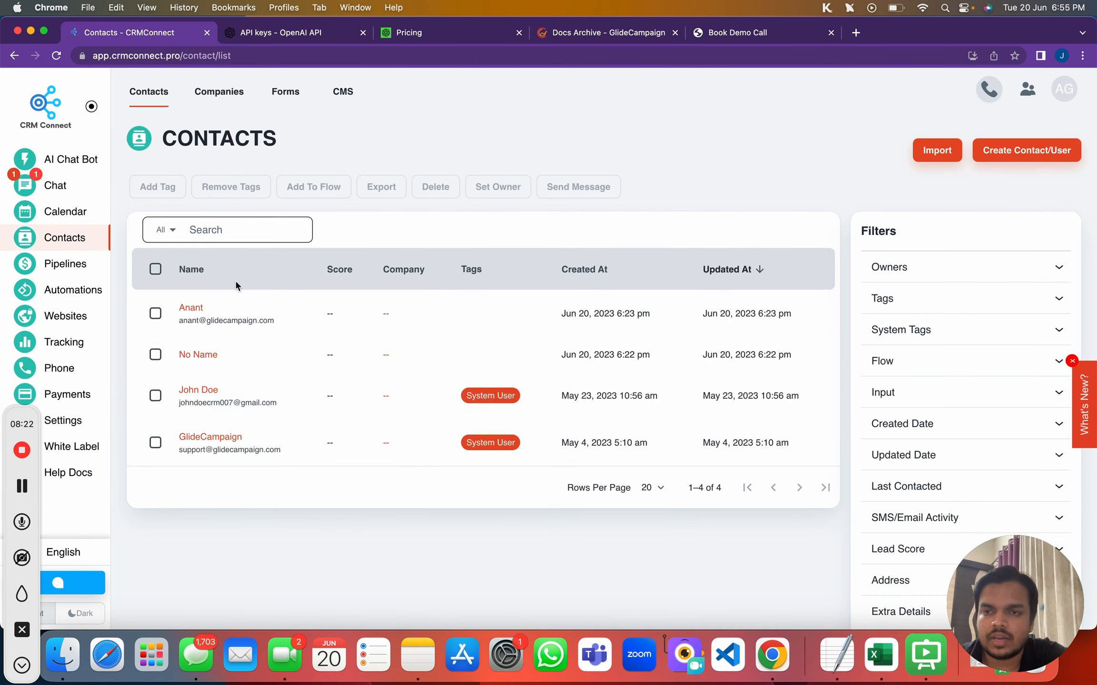
# Open the chatbot-created contact, select its stored email, then move to the Forms list
pyautogui.click(195, 310)
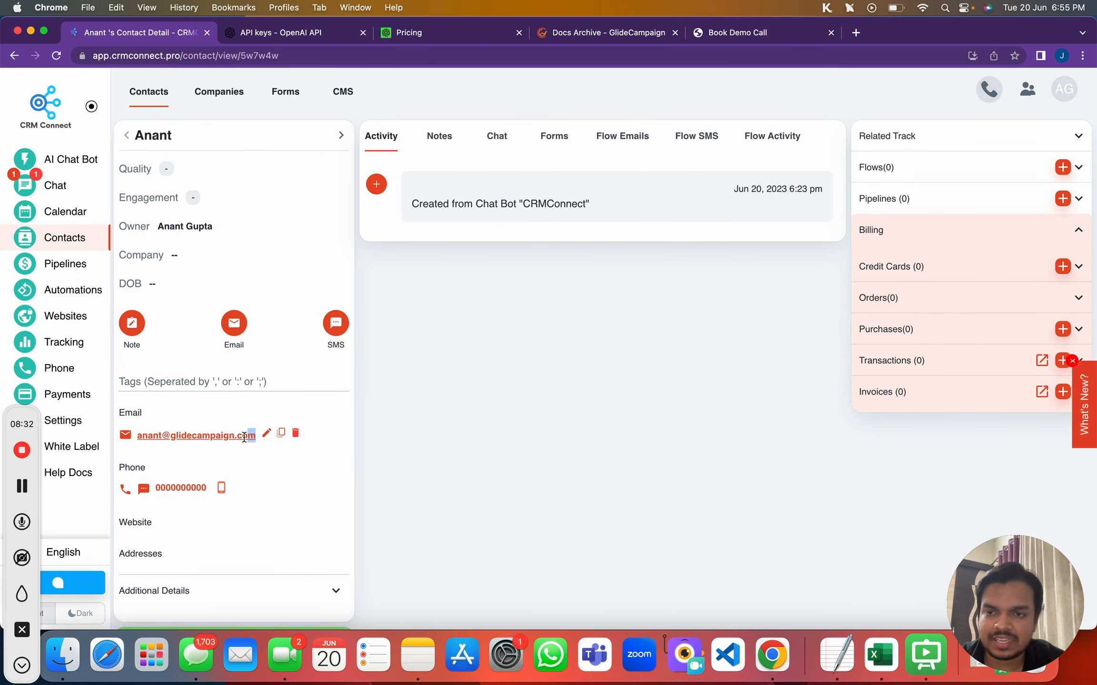
pyautogui.tripleClick(195, 442)
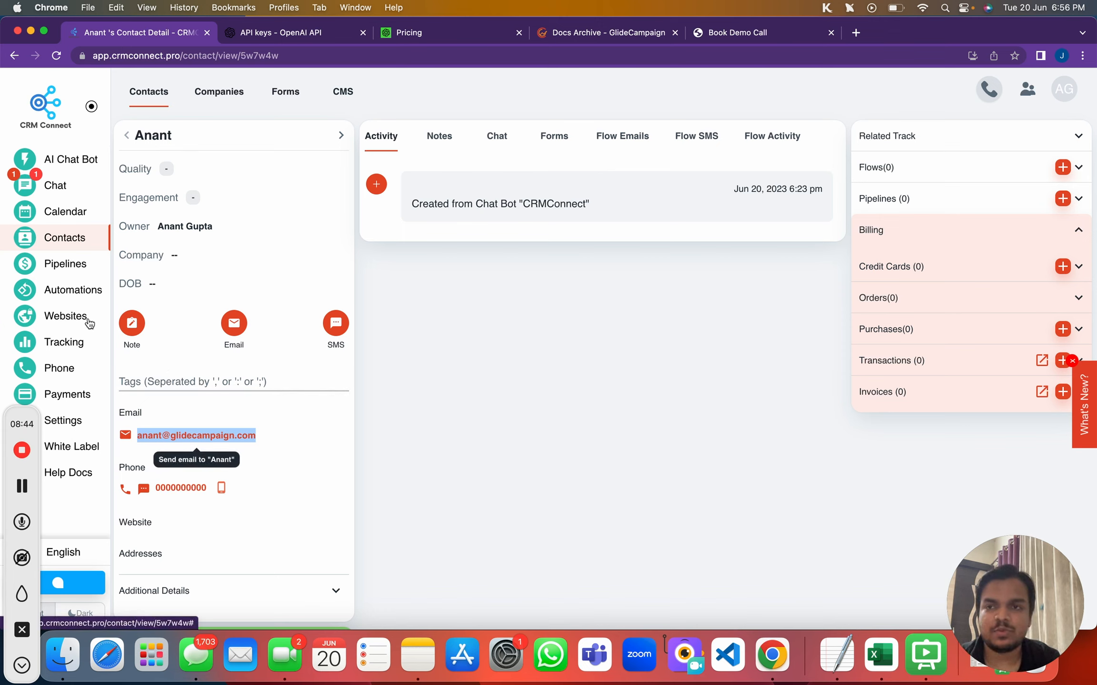
pyautogui.click(291, 109)
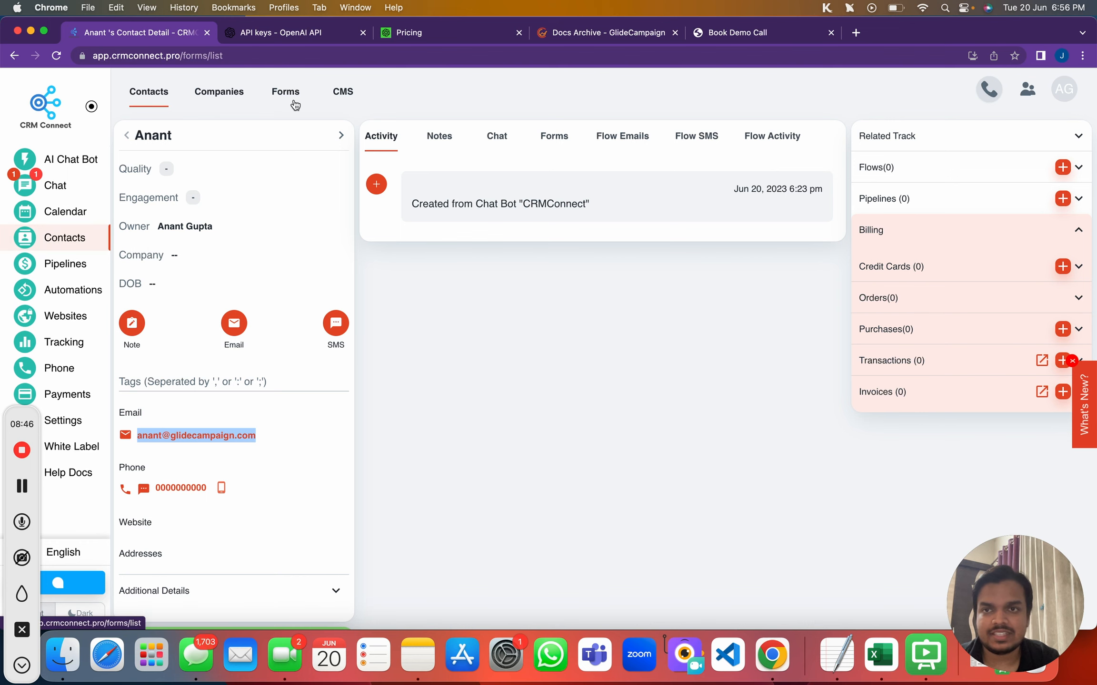
# Add a flow trigger on the Demo Form row and create a new flow for it
pyautogui.scroll(-2, 299, 369)
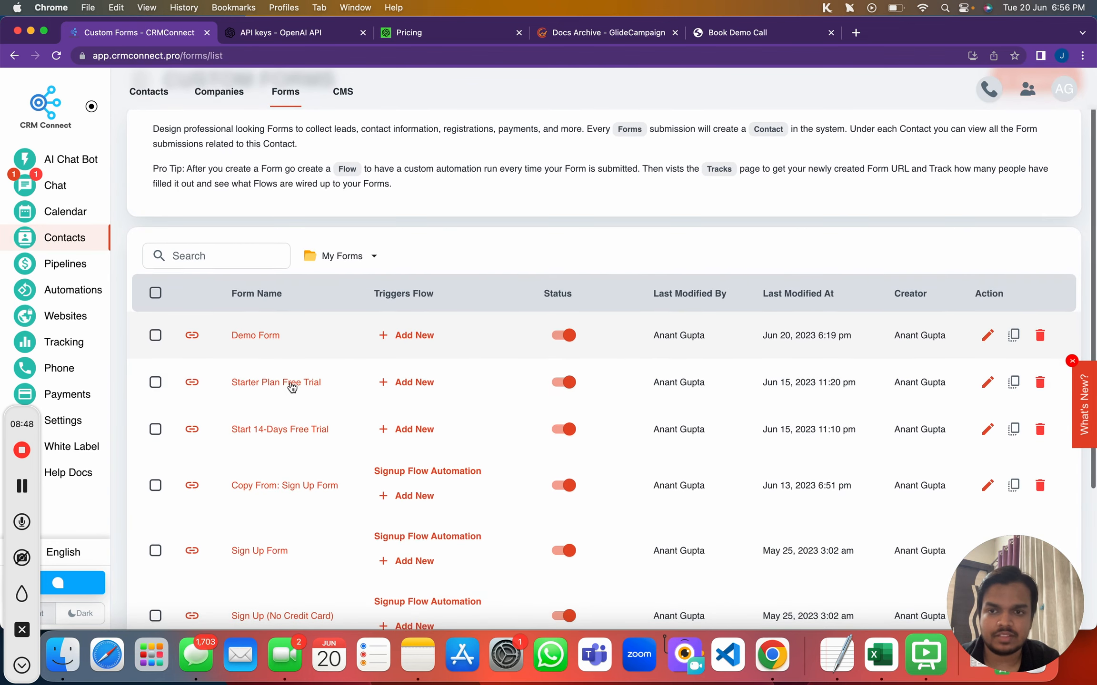
pyautogui.click(410, 339)
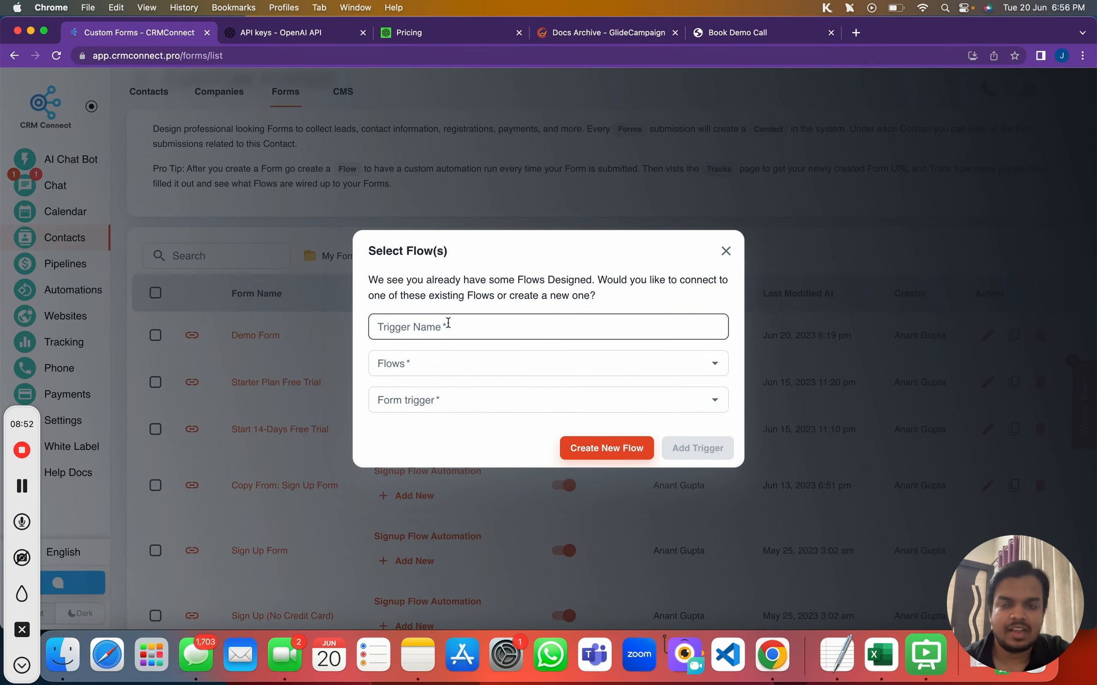
pyautogui.click(486, 362)
pyautogui.click(575, 329)
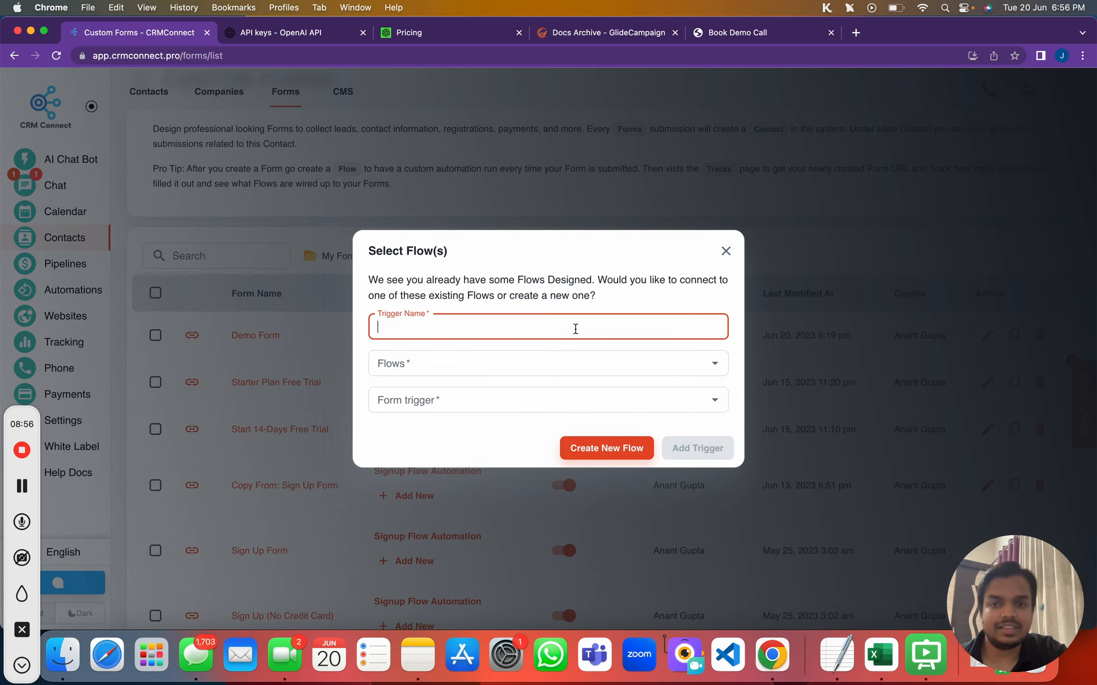
pyautogui.click(592, 445)
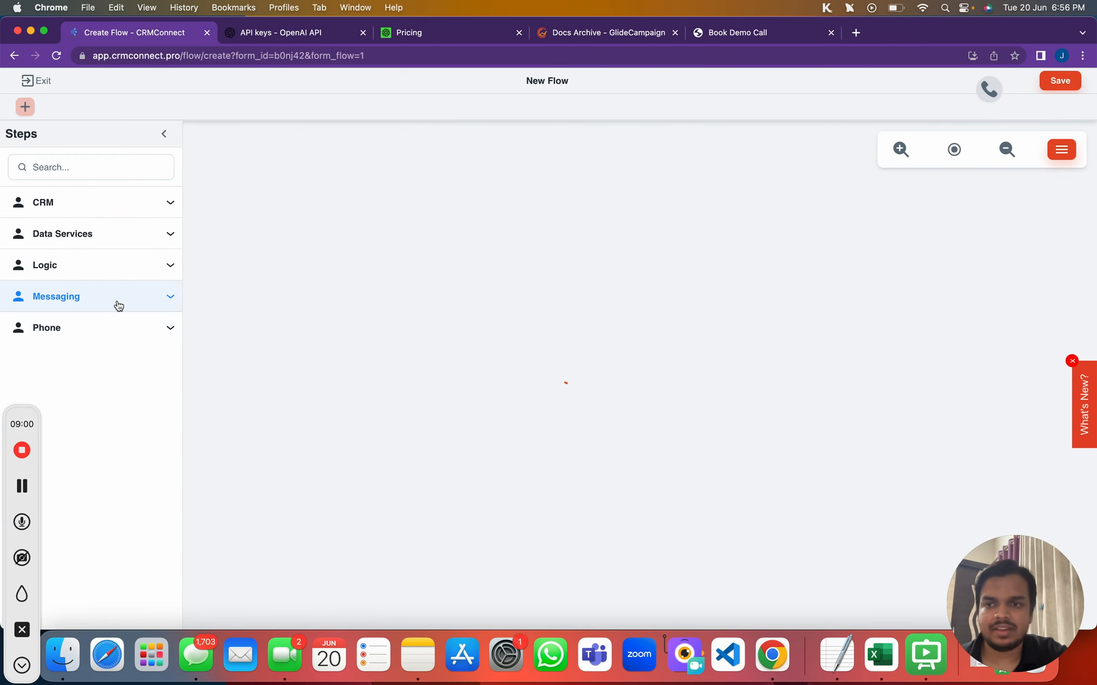
# Add a Send Email step and a Create Pipeline Item step to the flow canvas
pyautogui.click(121, 307)
pyautogui.moveTo(111, 352); pyautogui.dragTo(423, 333)
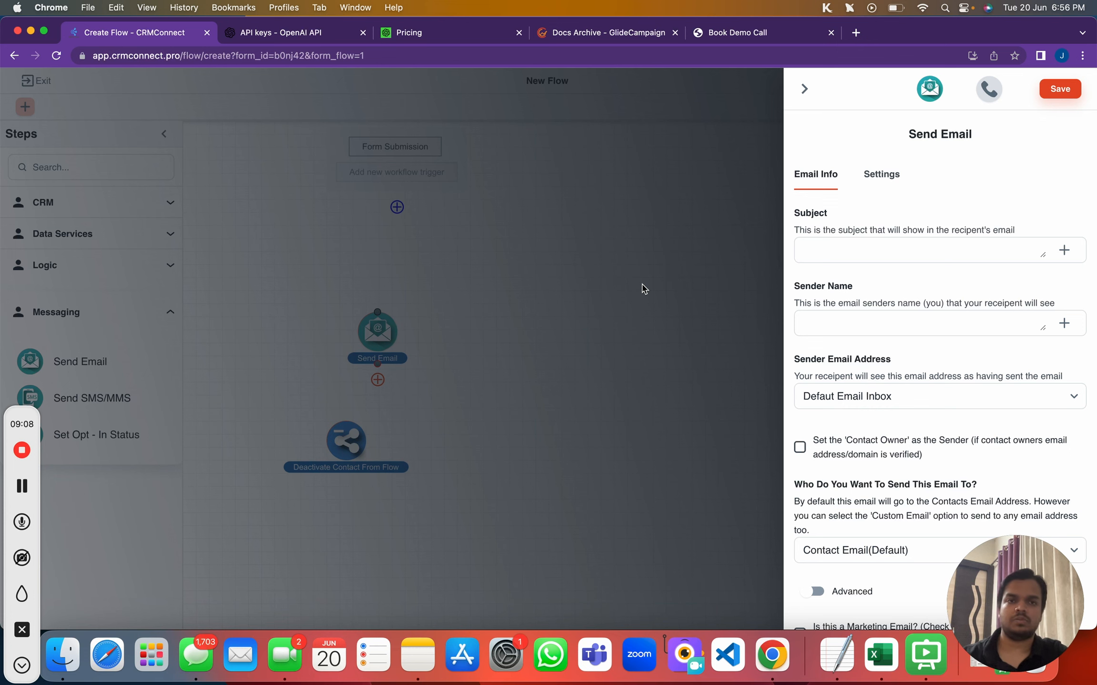
pyautogui.click(804, 88)
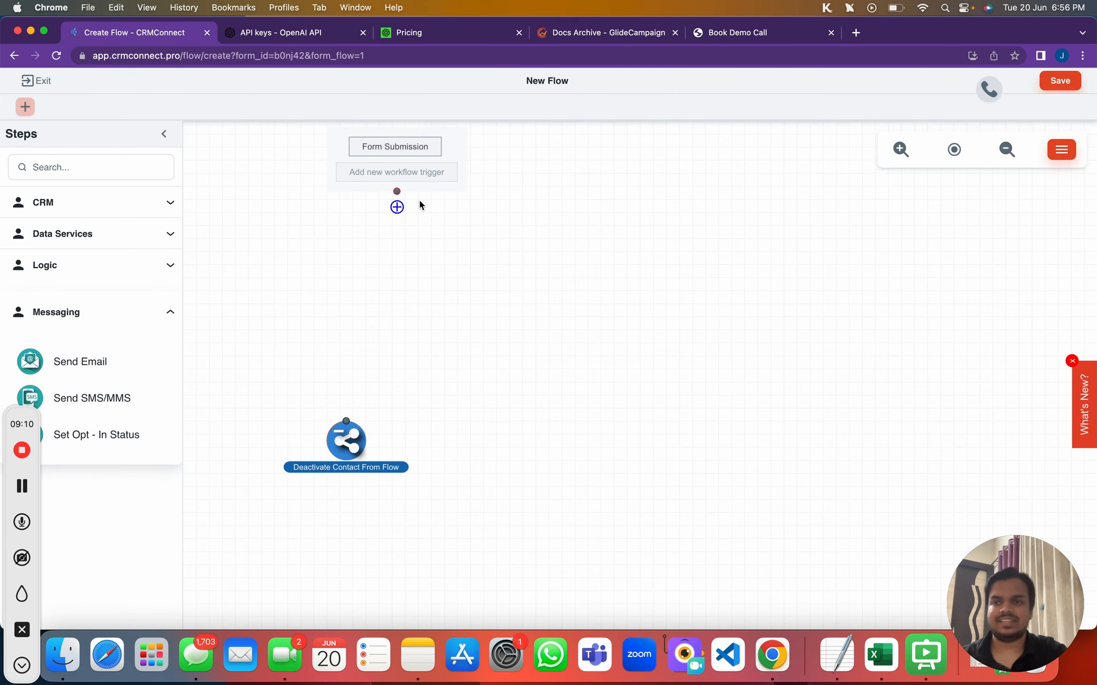
pyautogui.click(89, 203)
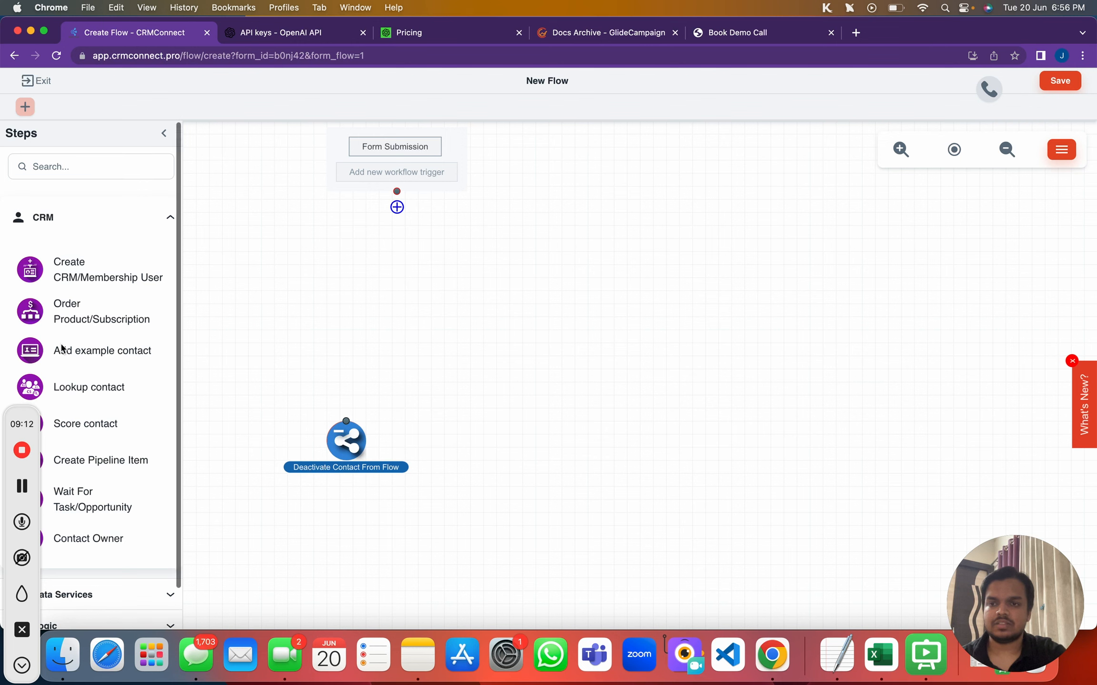
pyautogui.scroll(-2, 62, 349)
pyautogui.moveTo(99, 422); pyautogui.dragTo(379, 306)
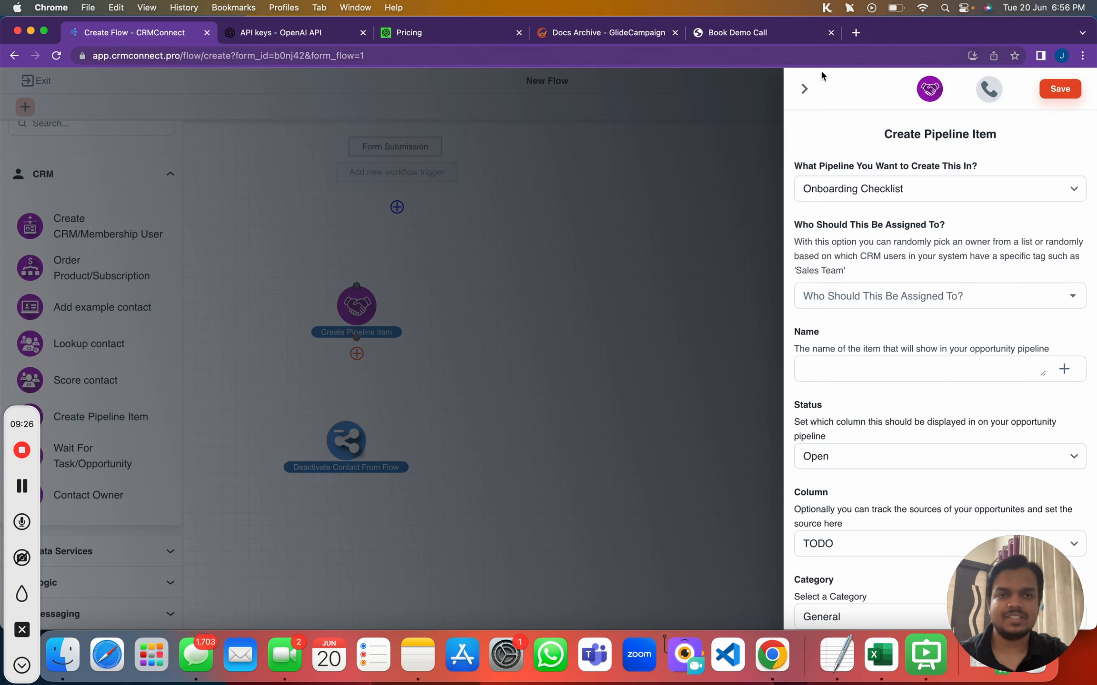
pyautogui.click(804, 88)
# Exit the flow without saving and go back to the AI Chat Bot dashboard
pyautogui.click(34, 84)
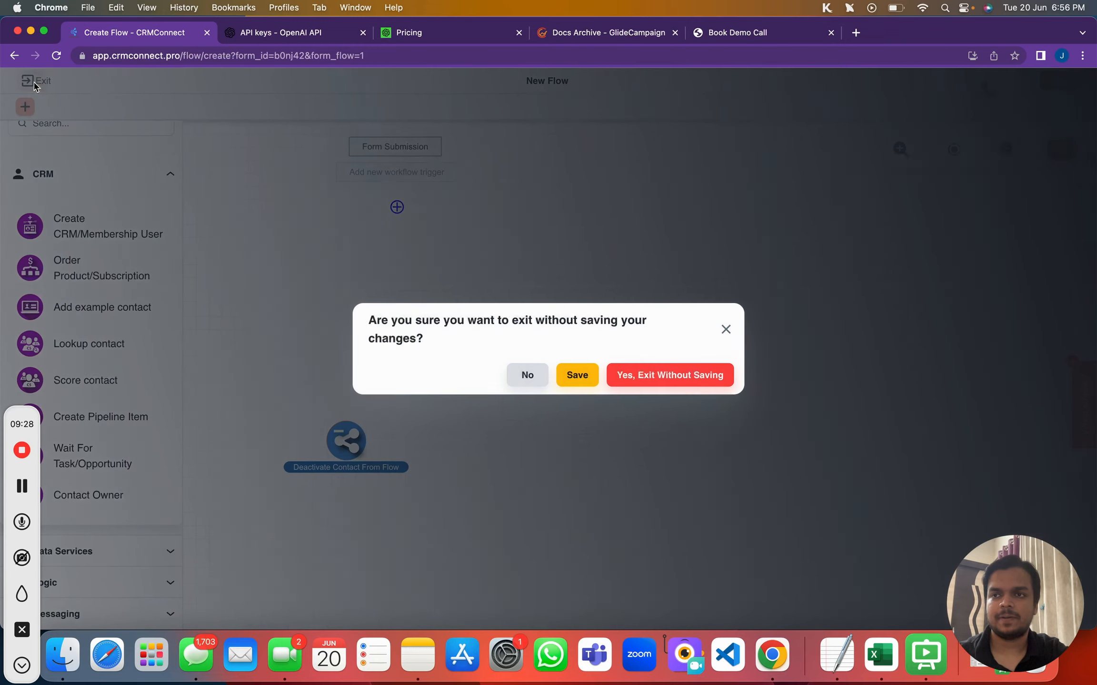
pyautogui.click(692, 381)
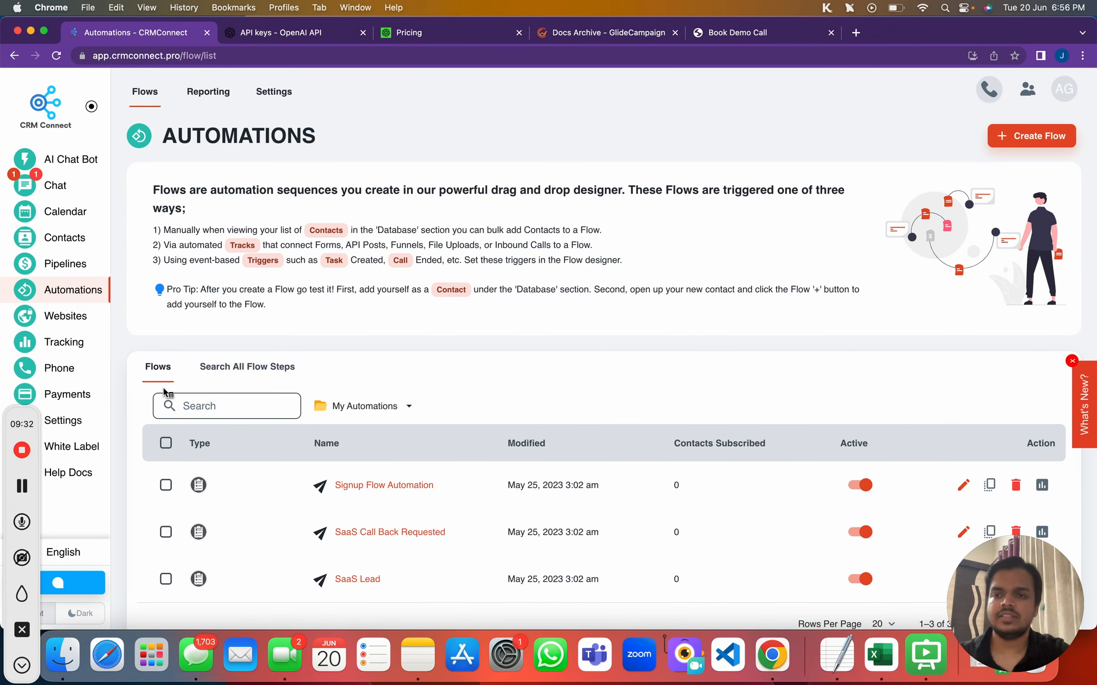
pyautogui.click(60, 161)
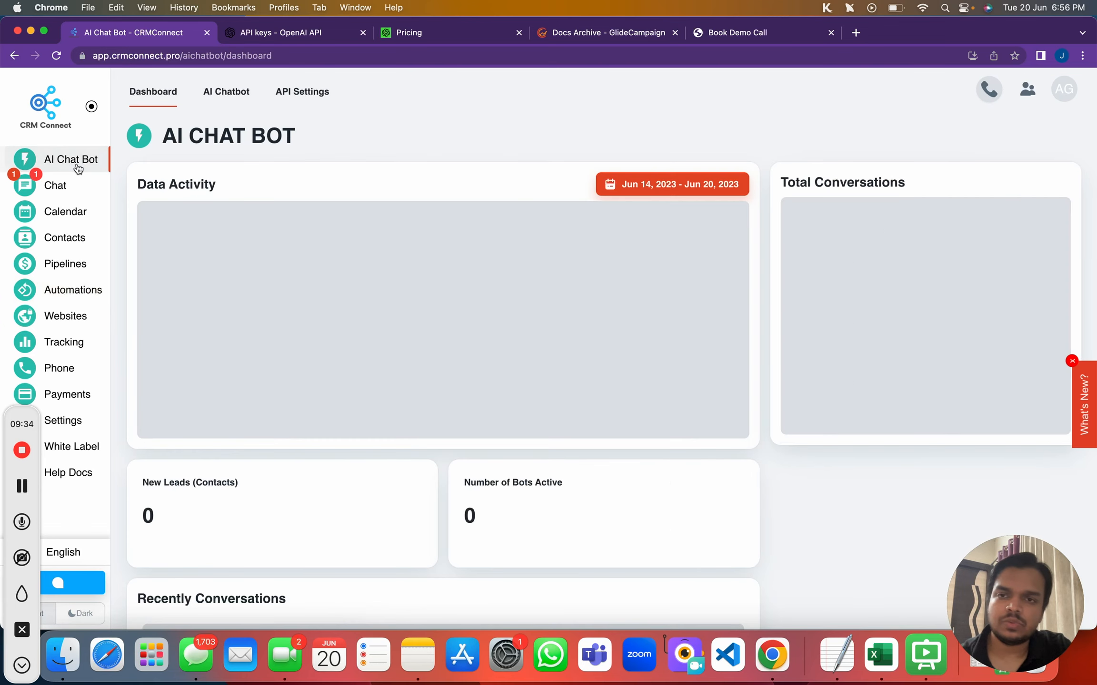